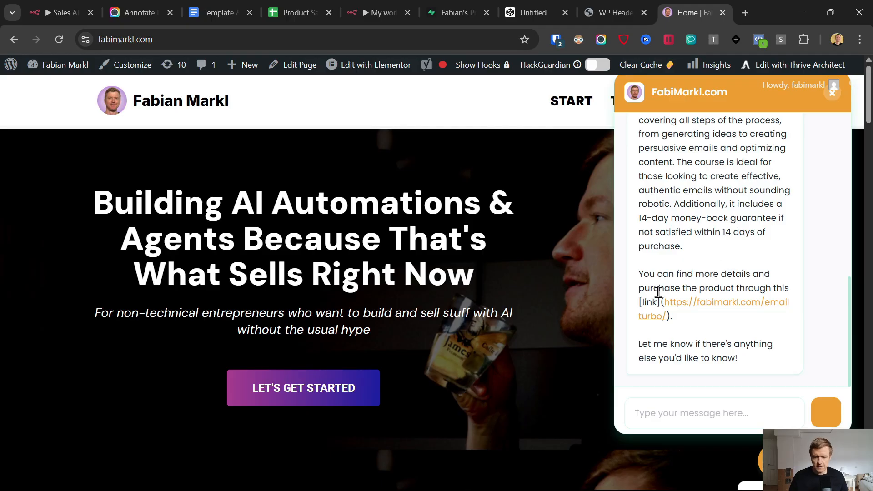
{"action": "scroll", "coordinate": [658, 292], "scroll_direction": "up", "scroll_amount": 5}
{"action": "left_click", "coordinate": [450, 12]}
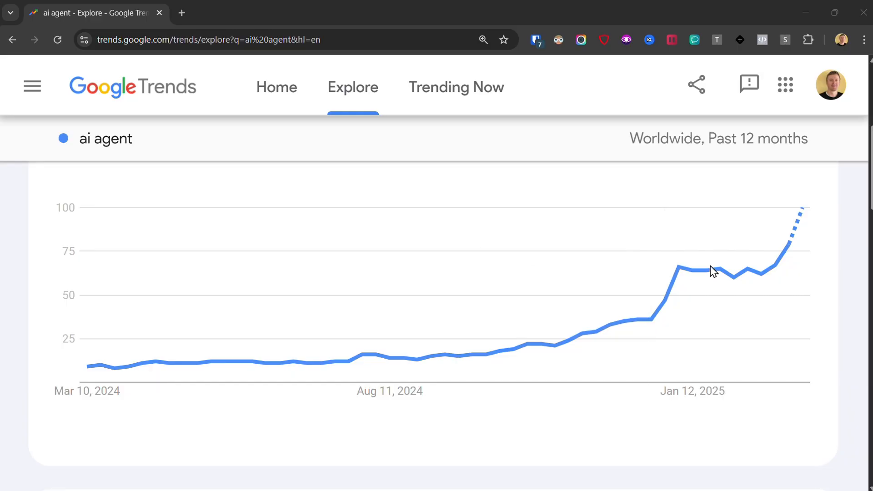
{"action": "mouse_move", "coordinate": [803, 215]}
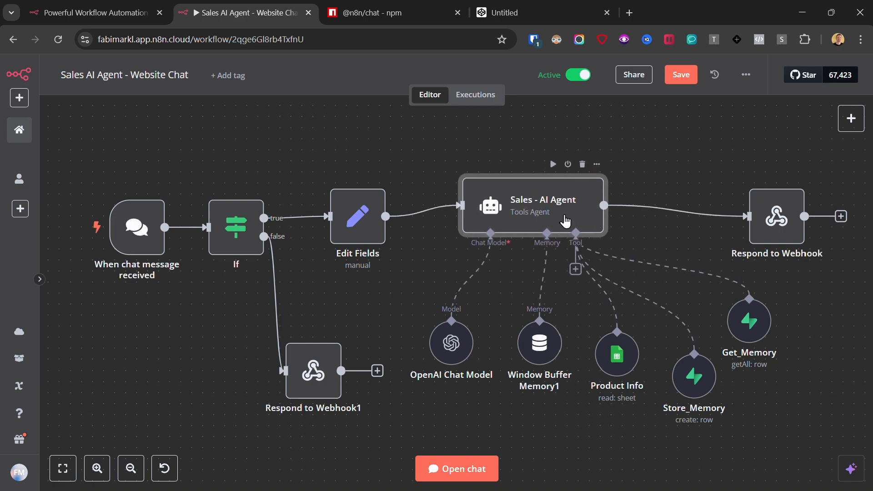
{"action": "left_click", "coordinate": [334, 12]}
{"action": "scroll", "coordinate": [317, 225], "scroll_direction": "down", "scroll_amount": 15}
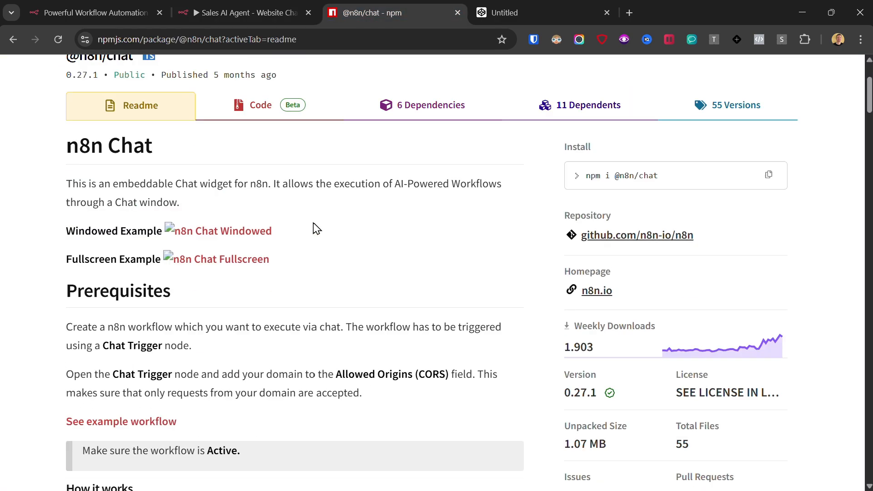
{"action": "scroll", "coordinate": [318, 224], "scroll_direction": "down", "scroll_amount": 5}
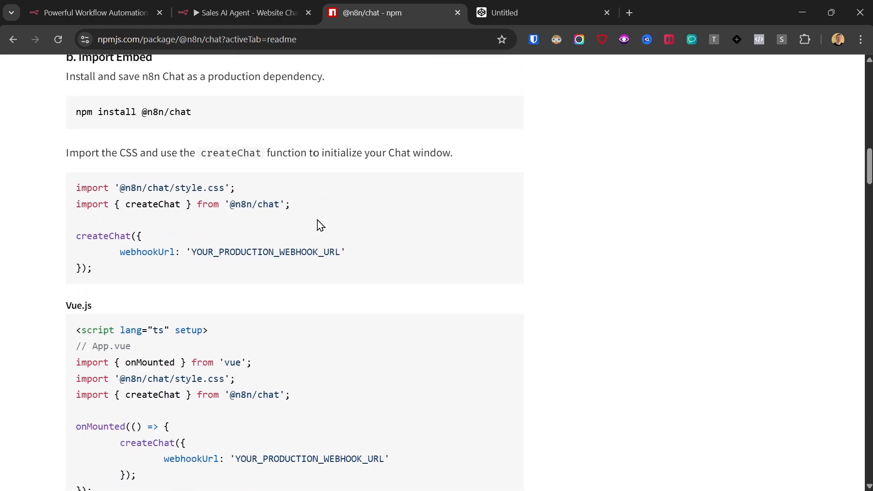
Step: Ask the CodePen chat widget preview about the email course and read its reply
{"action": "key", "text": "ctrl+Tab"}
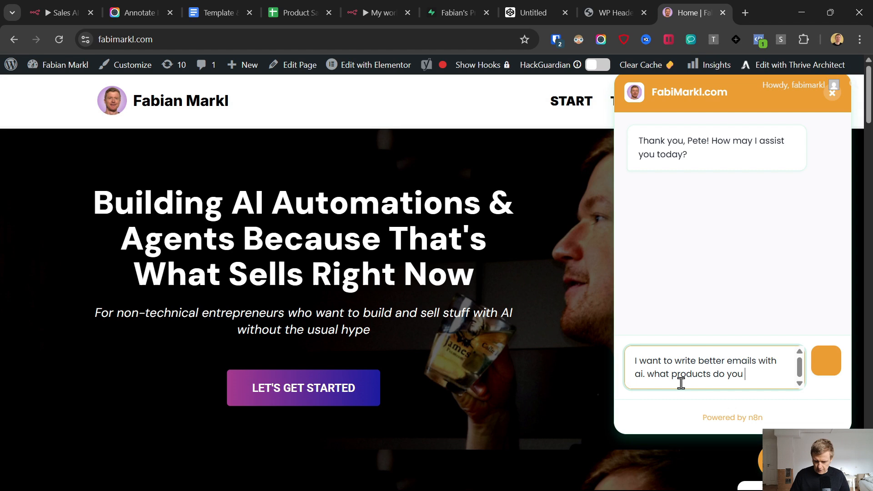
{"action": "key", "text": "Return"}
{"action": "scroll", "coordinate": [678, 249], "scroll_direction": "down", "scroll_amount": 5}
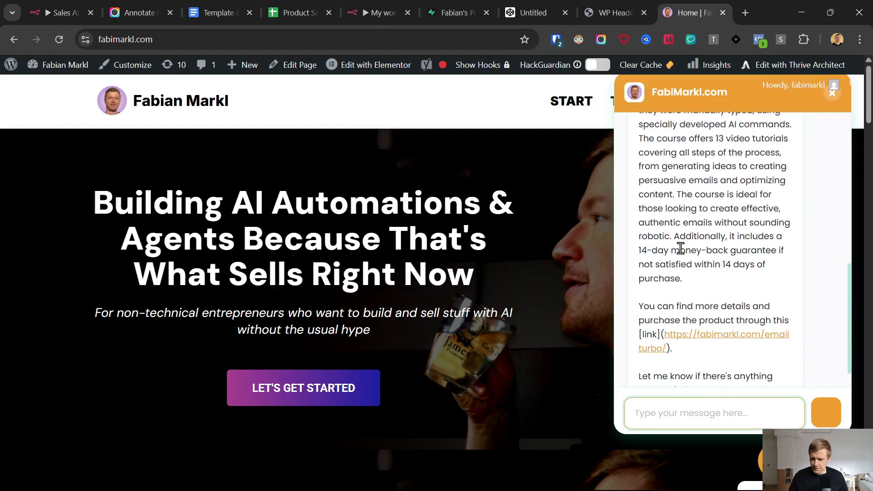
{"action": "scroll", "coordinate": [681, 249], "scroll_direction": "down", "scroll_amount": 1}
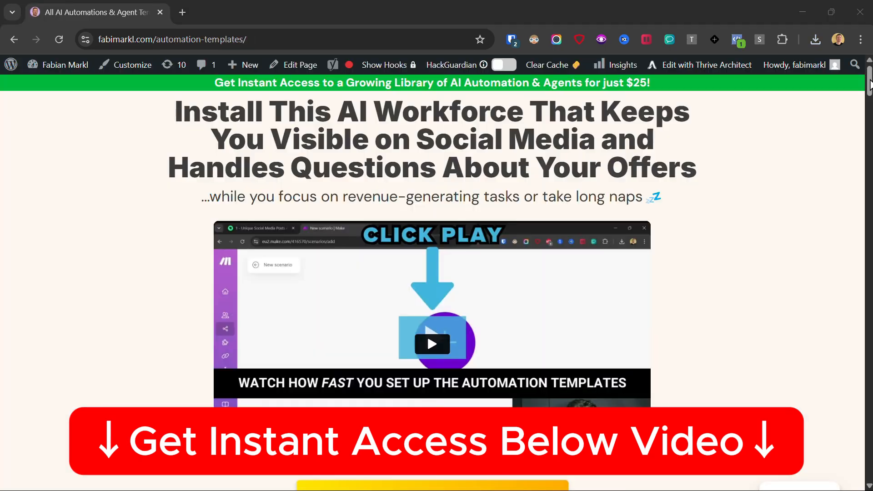
Step: Scroll the Template & Links doc past the templates offer to the Supabase Store_Memory Setup section
{"action": "scroll", "coordinate": [868, 119], "scroll_direction": "down", "scroll_amount": 10}
{"action": "left_click_drag", "start_coordinate": [868, 119], "coordinate": [864, 327]}
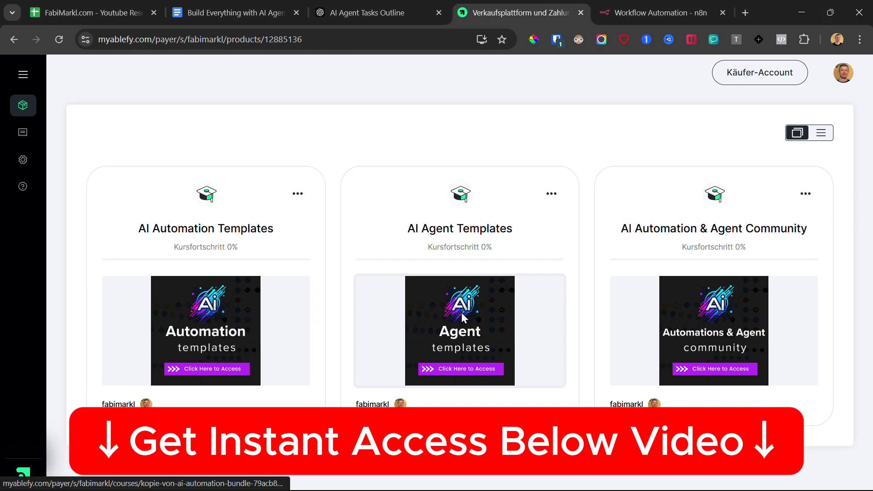
{"action": "left_click", "coordinate": [463, 317]}
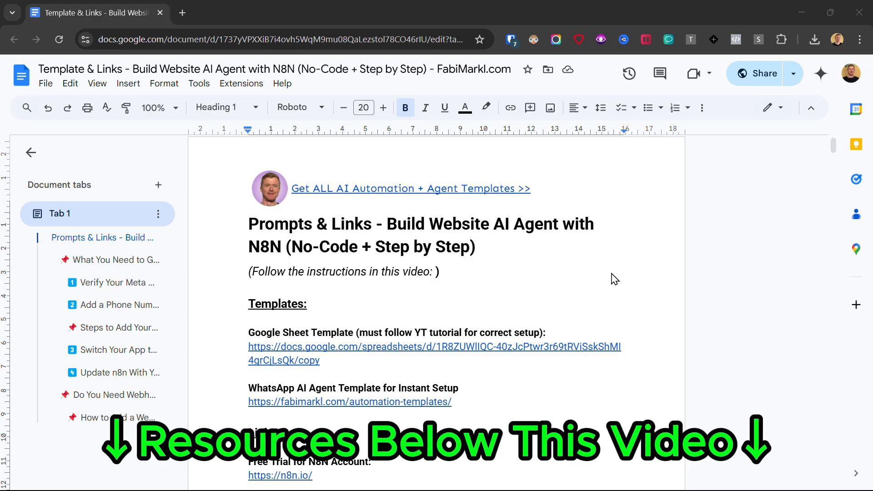
{"action": "scroll", "coordinate": [612, 276], "scroll_direction": "down", "scroll_amount": 10}
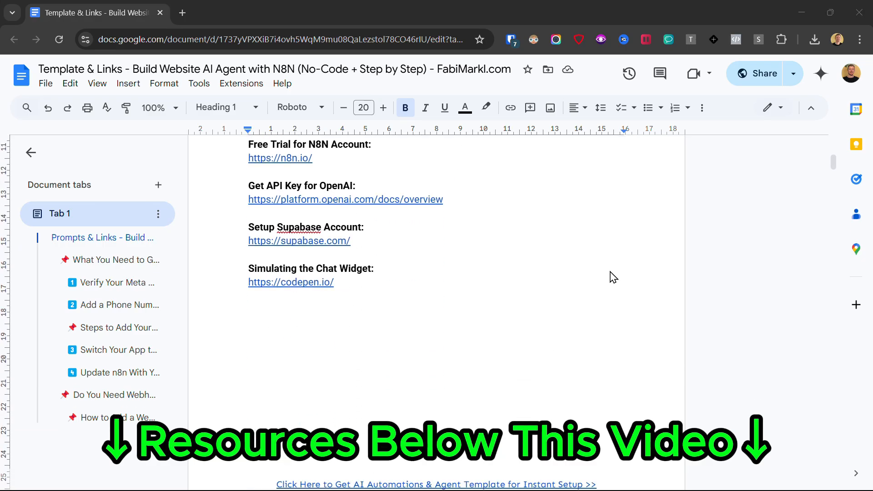
{"action": "scroll", "coordinate": [611, 276], "scroll_direction": "down", "scroll_amount": 20}
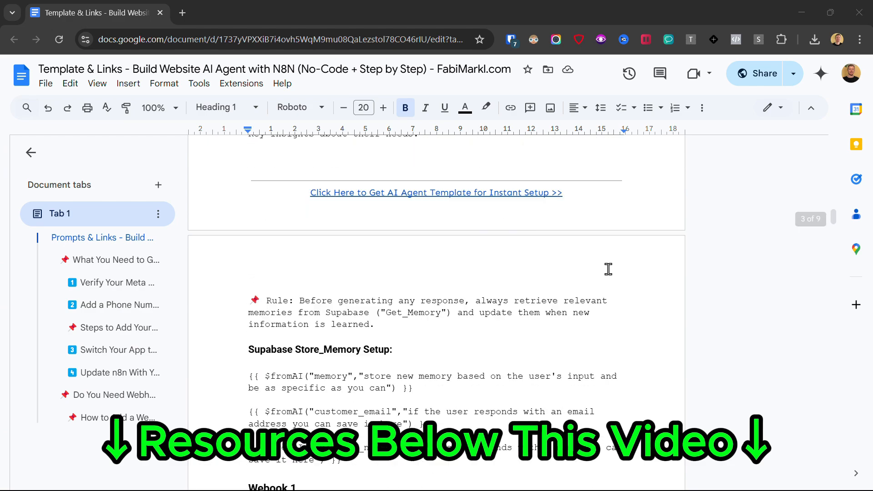
{"action": "scroll", "coordinate": [608, 269], "scroll_direction": "down", "scroll_amount": 15}
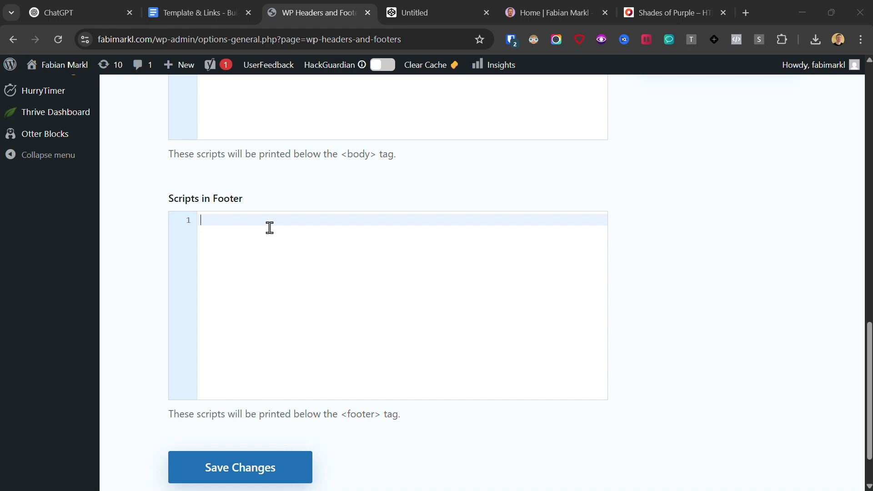
Step: Paste the chat widget script into Scripts in Footer, save, and open the chat on the home page
{"action": "key", "text": "ctrl+v"}
{"action": "left_click", "coordinate": [268, 464]}
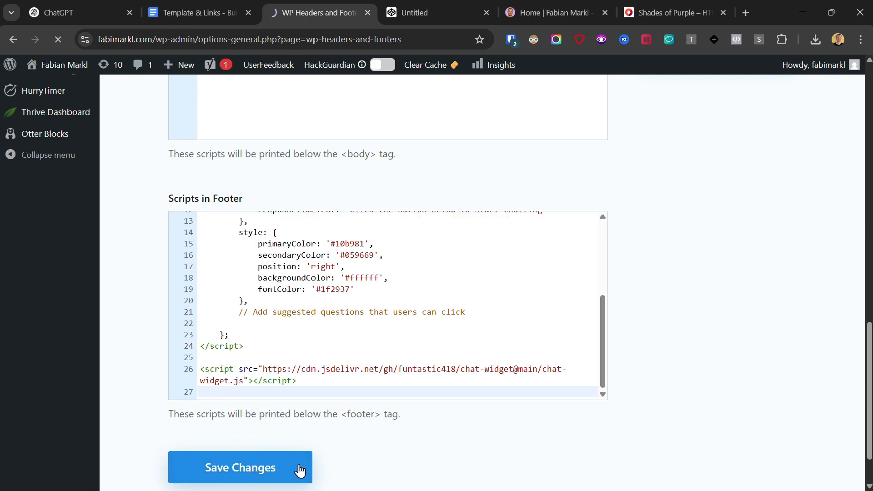
{"action": "left_click", "coordinate": [548, 8]}
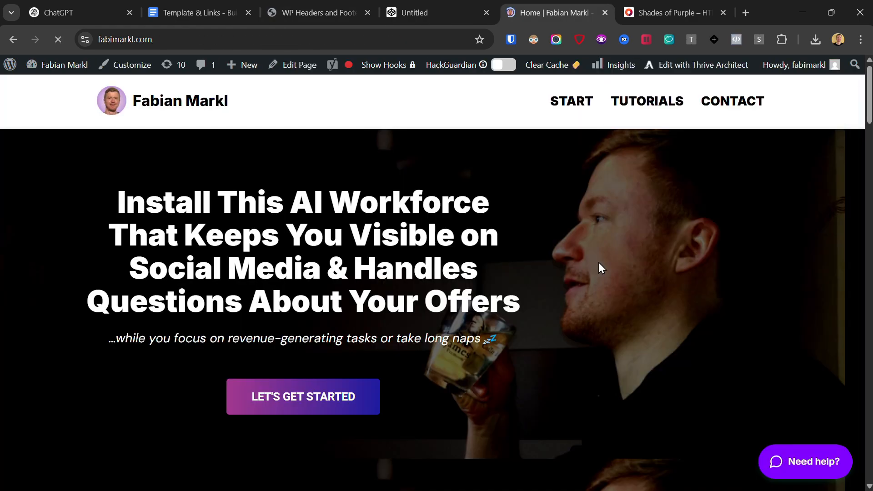
{"action": "left_click", "coordinate": [824, 460]}
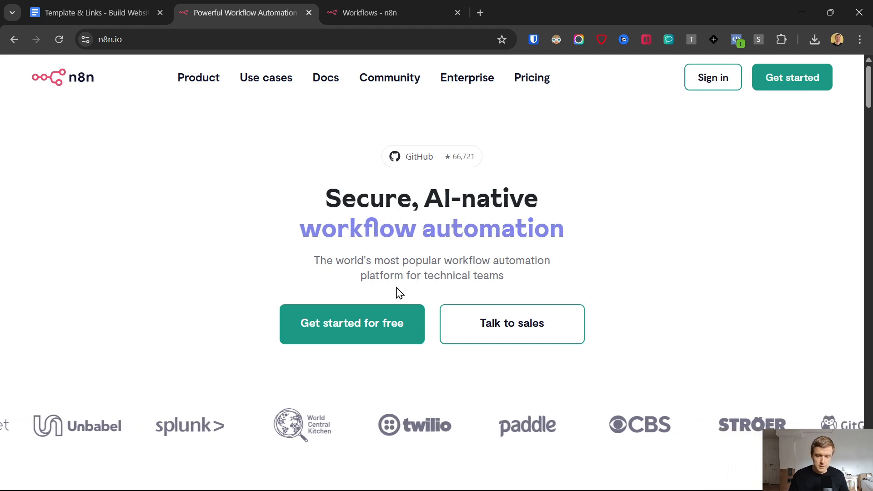
Step: View the n8n.io signup form, then return to the n8n Workflows overview
{"action": "left_click", "coordinate": [781, 78]}
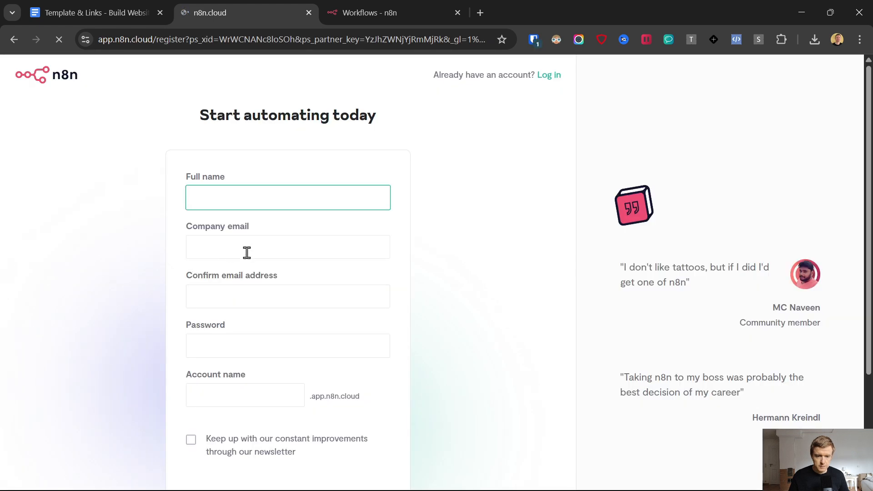
{"action": "scroll", "coordinate": [217, 218], "scroll_direction": "down", "scroll_amount": 4}
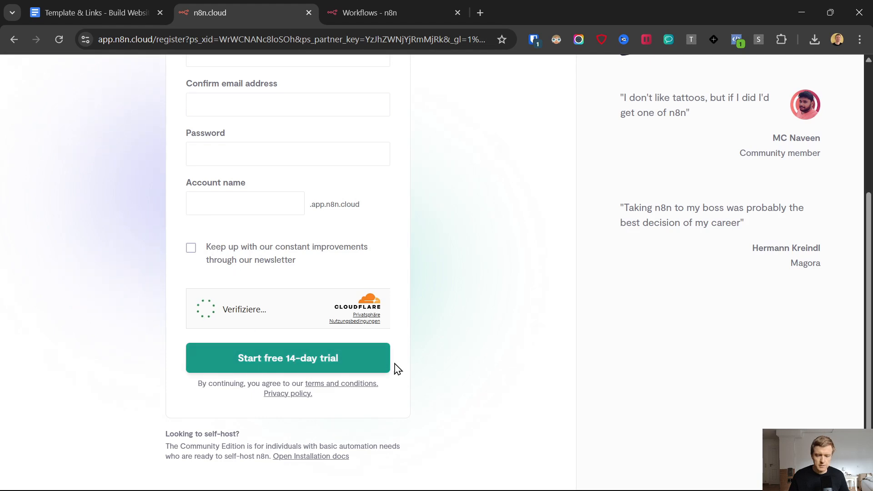
{"action": "left_click", "coordinate": [372, 7]}
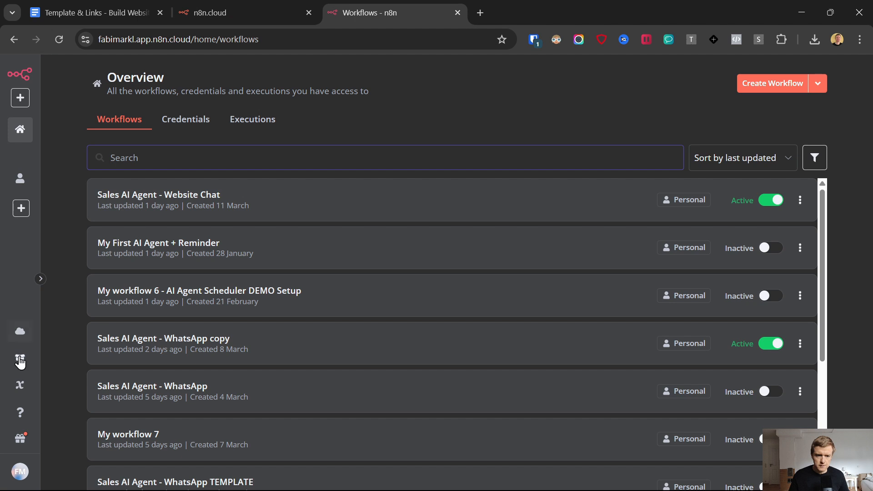
Step: Create a new workflow with a publicly available Chat Trigger in Embedded Chat mode
{"action": "left_click", "coordinate": [773, 82]}
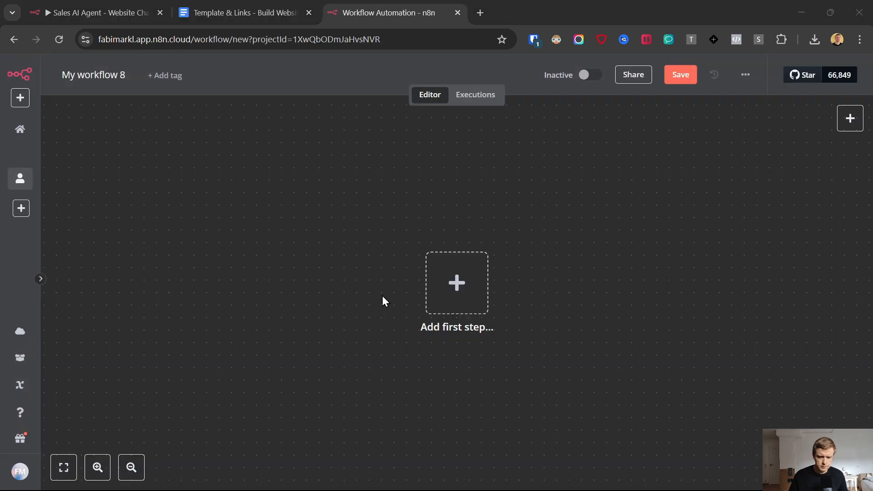
{"action": "left_click", "coordinate": [475, 274]}
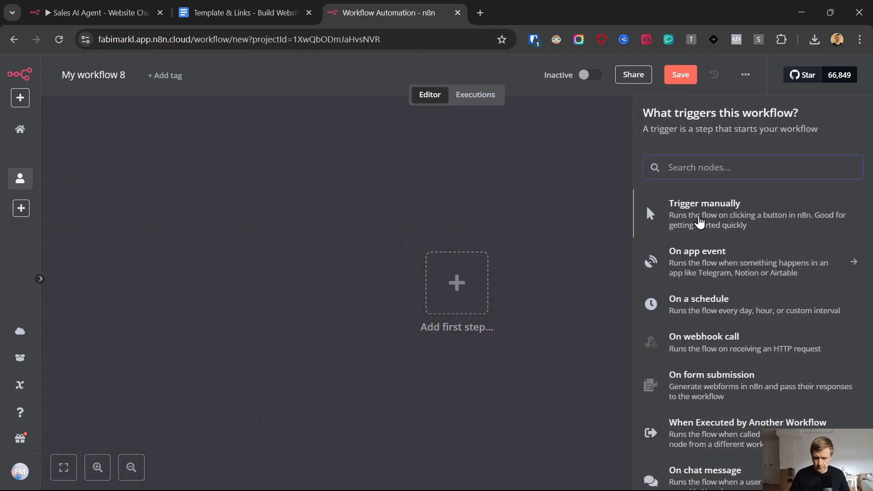
{"action": "type", "text": "chat"}
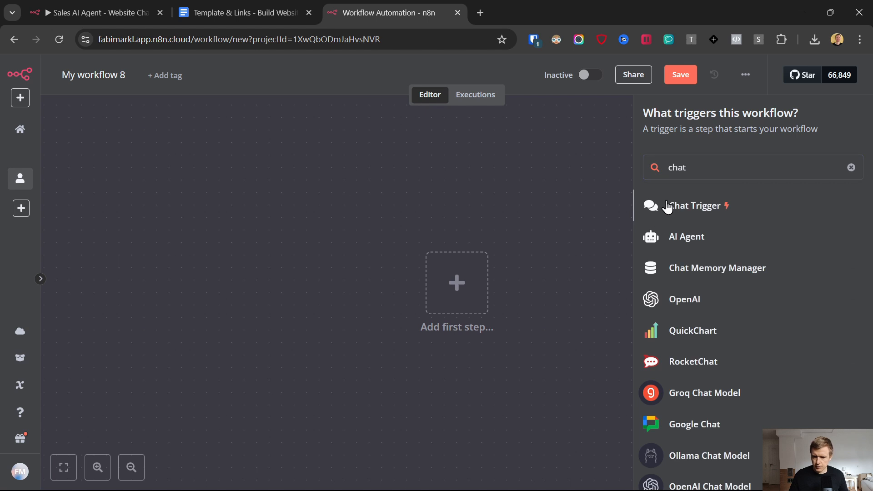
{"action": "left_click", "coordinate": [667, 207]}
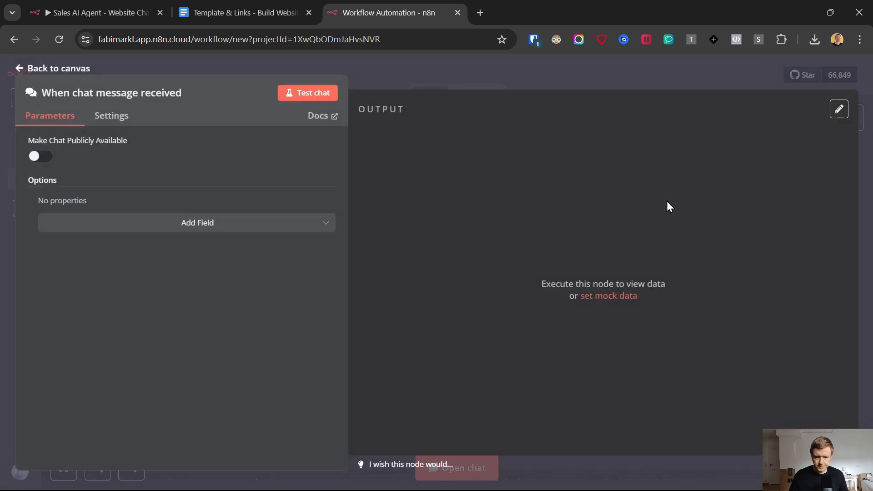
{"action": "left_click", "coordinate": [37, 157]}
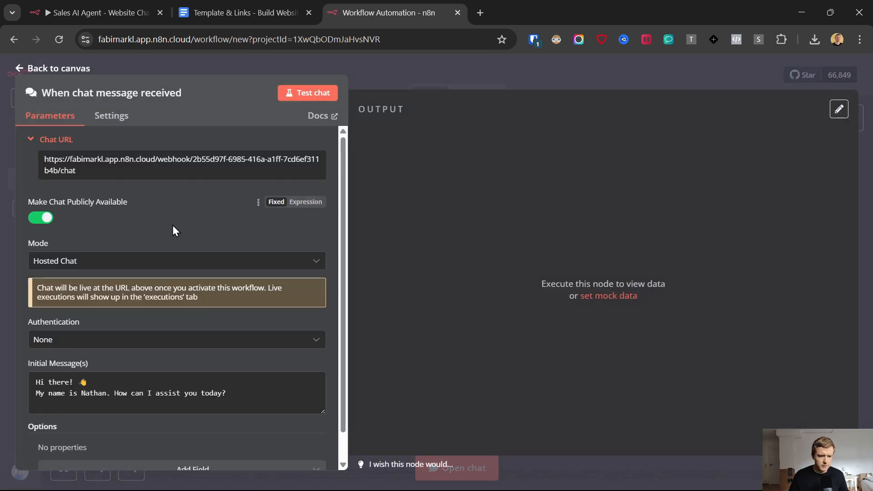
{"action": "scroll", "coordinate": [171, 221], "scroll_direction": "down", "scroll_amount": 1}
{"action": "left_click", "coordinate": [144, 230]}
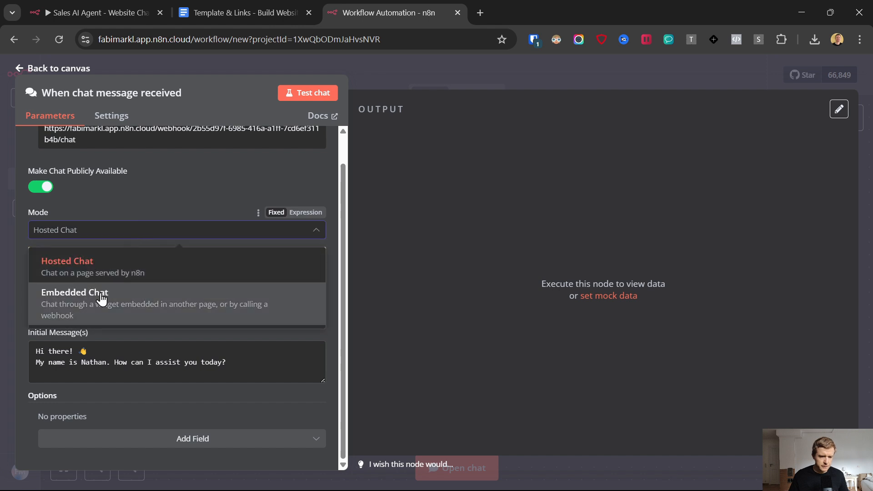
{"action": "left_click", "coordinate": [124, 298]}
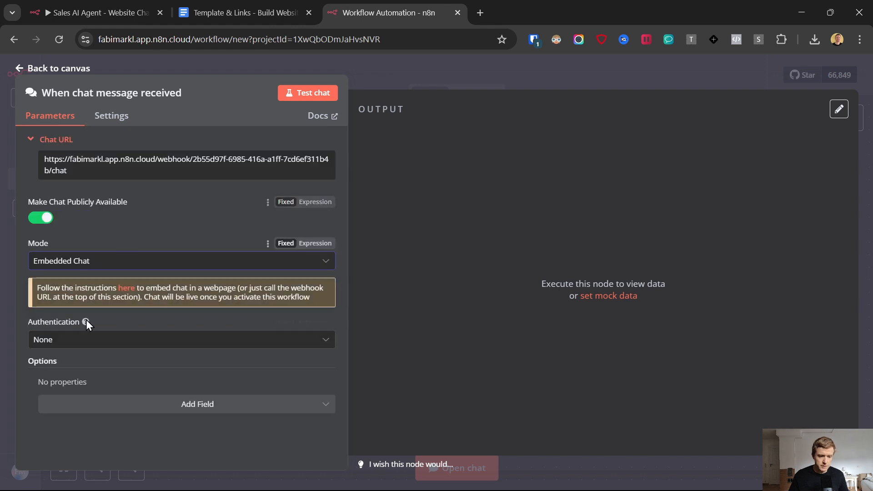
Step: Add Allowed Origins and set Response Mode to 'Using Respond to Webhook Node'
{"action": "left_click", "coordinate": [138, 411]}
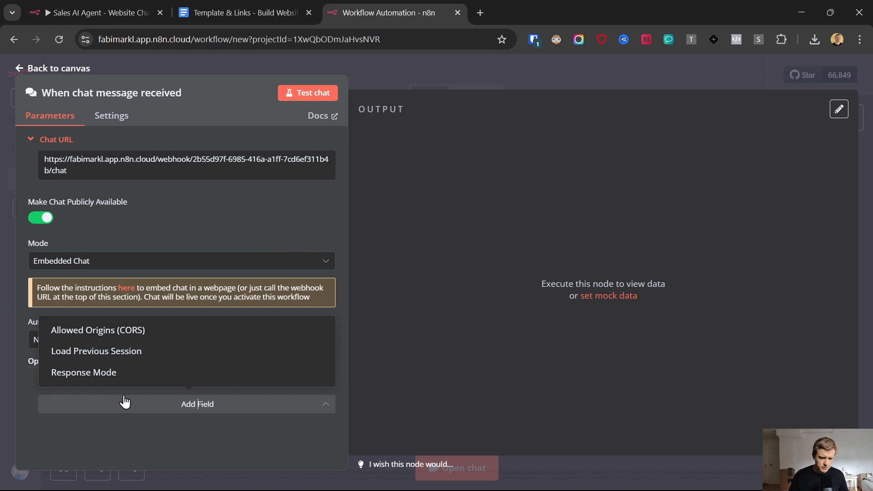
{"action": "left_click", "coordinate": [104, 332]}
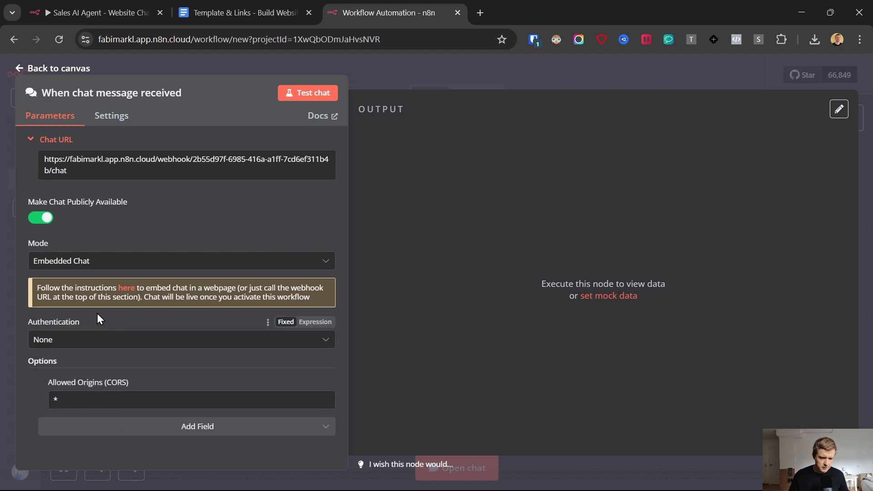
{"action": "left_click", "coordinate": [179, 430]}
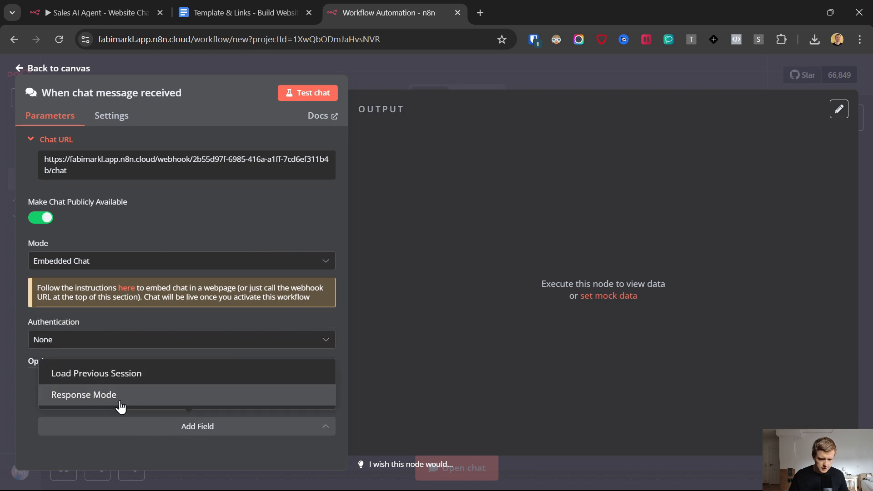
{"action": "left_click", "coordinate": [94, 395]}
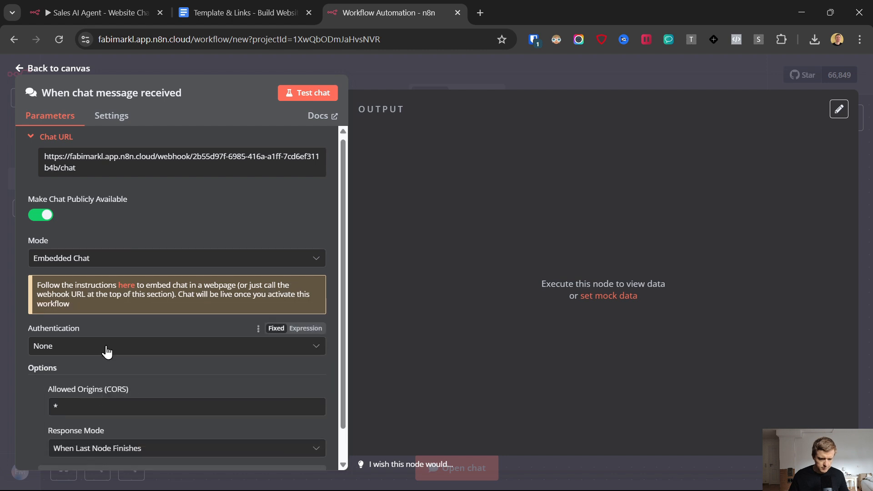
{"action": "scroll", "coordinate": [106, 351], "scroll_direction": "down", "scroll_amount": 1}
{"action": "left_click", "coordinate": [116, 419]}
{"action": "left_click", "coordinate": [119, 376]}
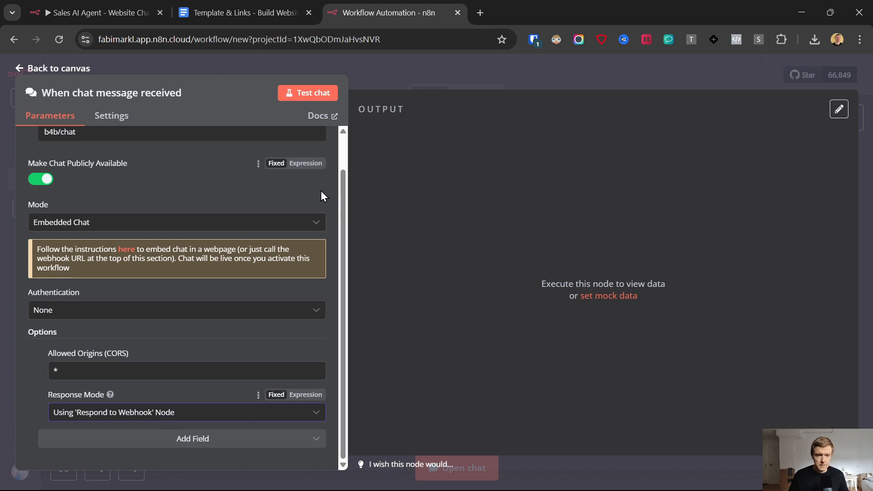
{"action": "left_click", "coordinate": [21, 69]}
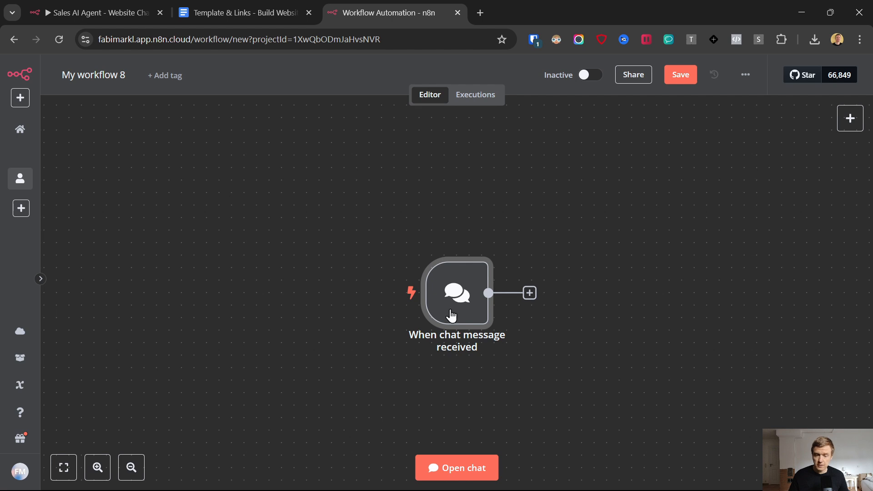
Step: Add an Edit Fields node after the chat trigger and send 'test' through the chat
{"action": "left_click_drag", "start_coordinate": [452, 315], "coordinate": [320, 262]}
{"action": "left_click", "coordinate": [381, 251]}
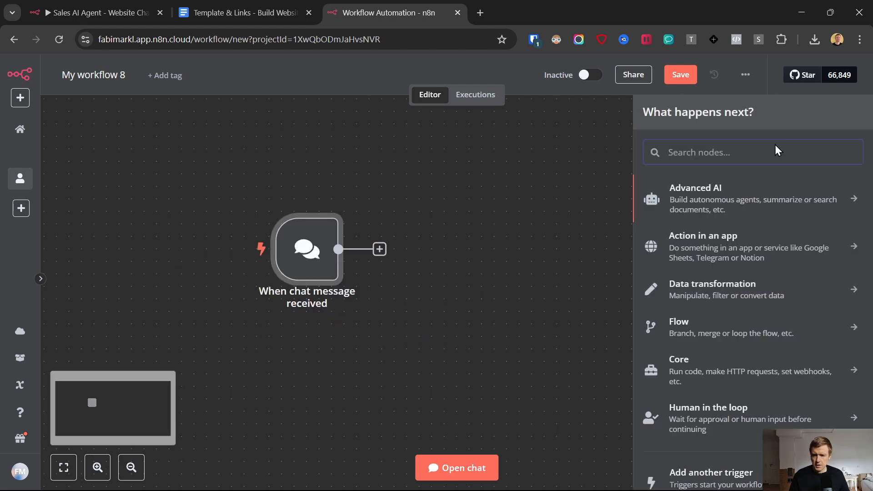
{"action": "type", "text": "edit"}
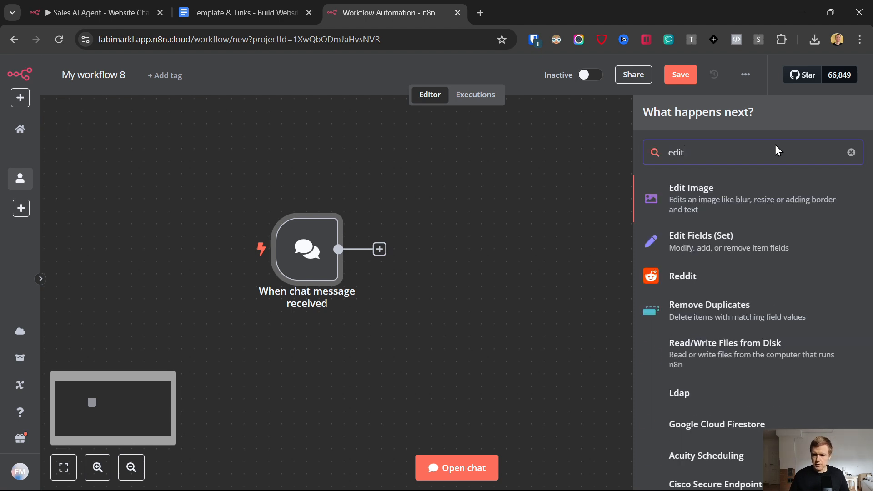
{"action": "left_click", "coordinate": [698, 241]}
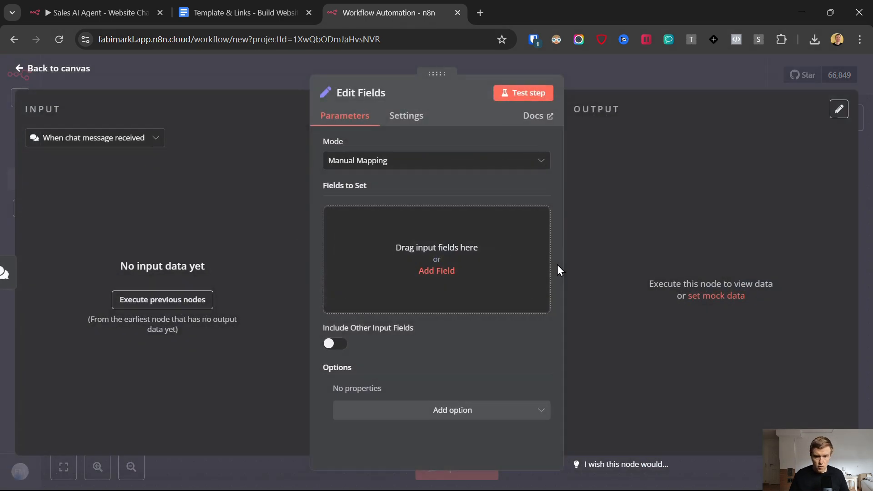
{"action": "left_click", "coordinate": [21, 71]}
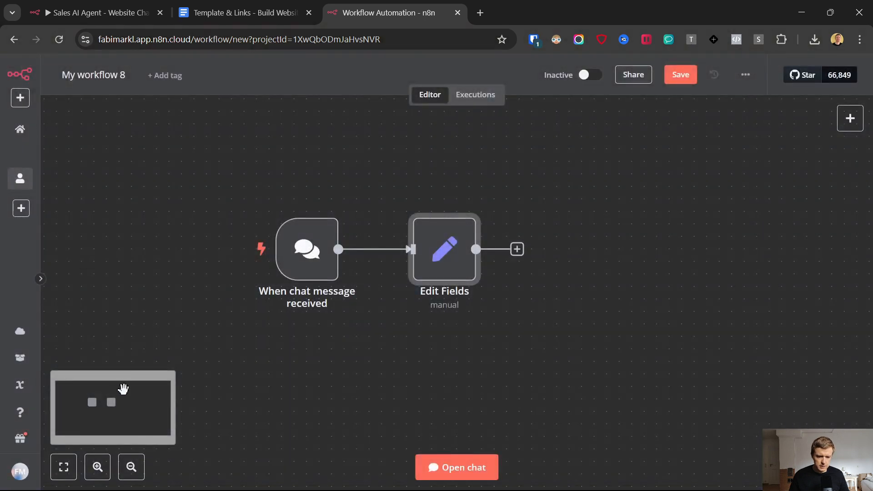
{"action": "left_click", "coordinate": [256, 253]}
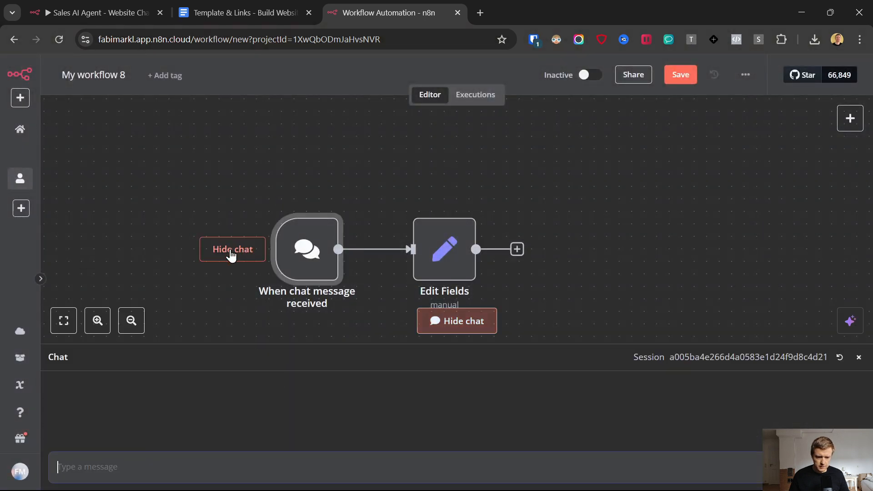
{"action": "type", "text": "test"}
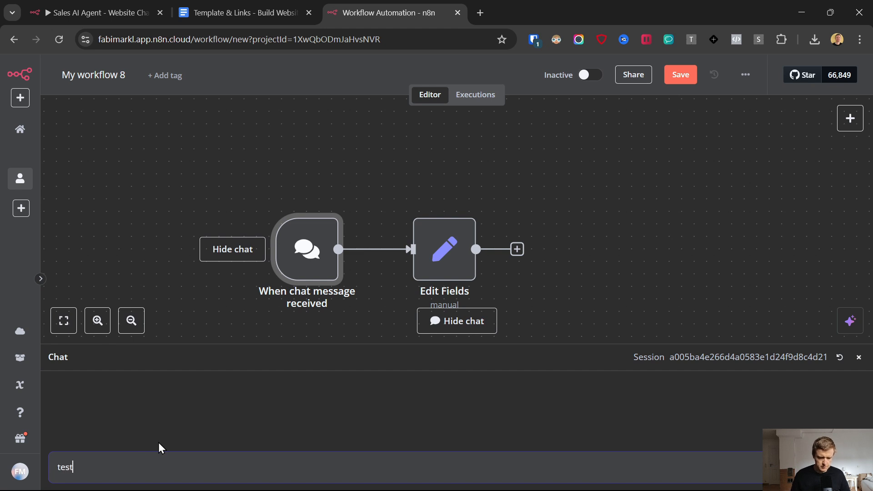
{"action": "key", "text": "Return"}
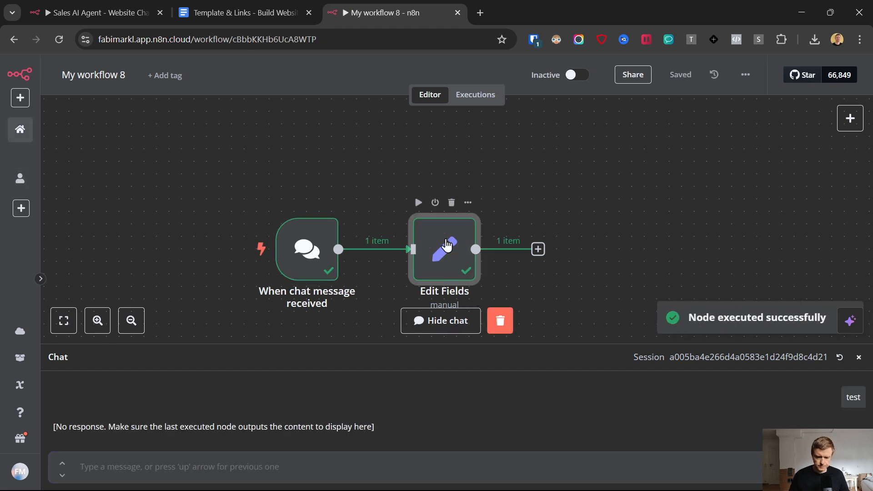
Step: Map chatInput into a new Edit Fields field named text
{"action": "double_click", "coordinate": [447, 245]}
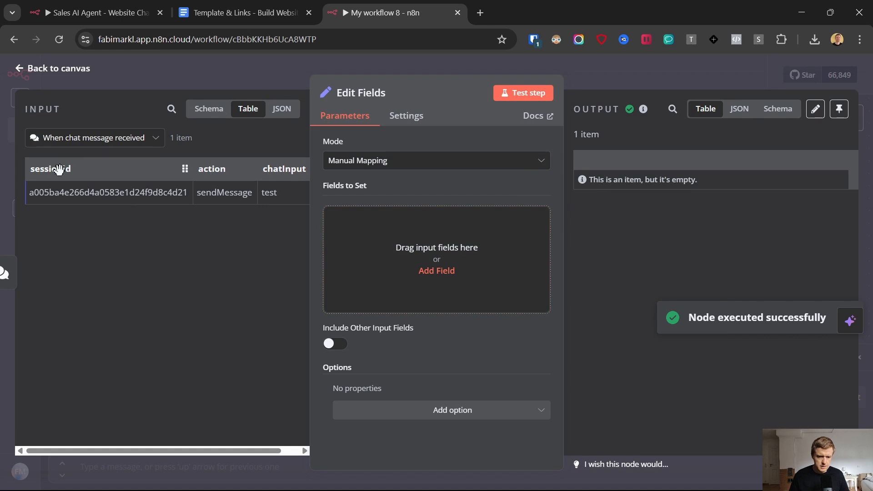
{"action": "left_click_drag", "start_coordinate": [141, 454], "coordinate": [302, 400]}
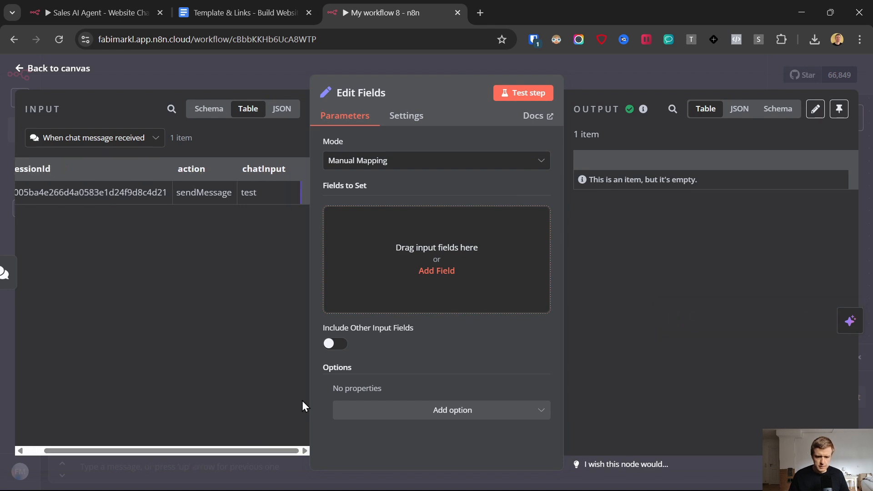
{"action": "left_click", "coordinate": [375, 251]}
{"action": "left_click_drag", "start_coordinate": [250, 166], "coordinate": [356, 255]}
{"action": "left_click", "coordinate": [368, 219]}
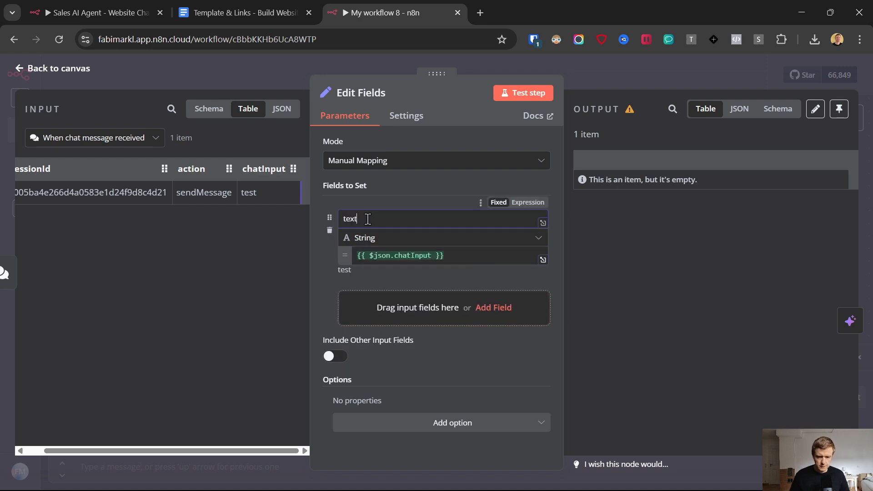
{"action": "left_click", "coordinate": [20, 68]}
{"action": "left_click", "coordinate": [513, 250]}
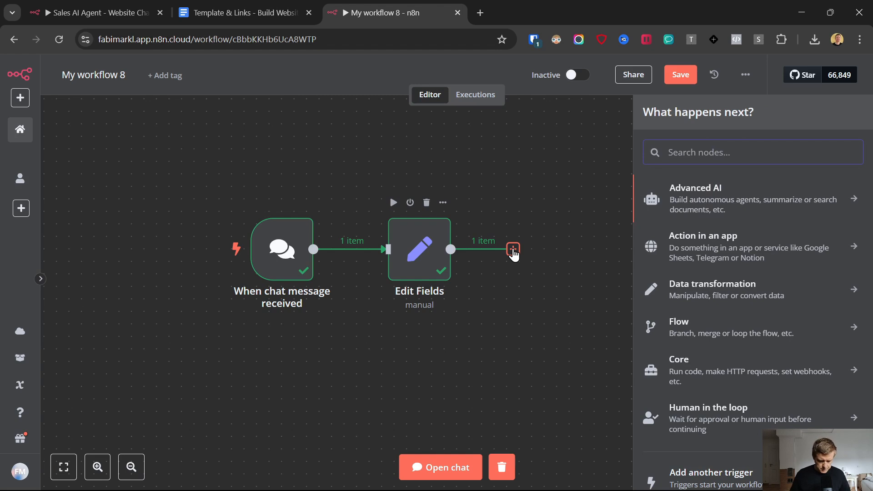
Step: Search 'ai agent' and add the AI Agent node after Edit Fields
{"action": "type", "text": "ai"}
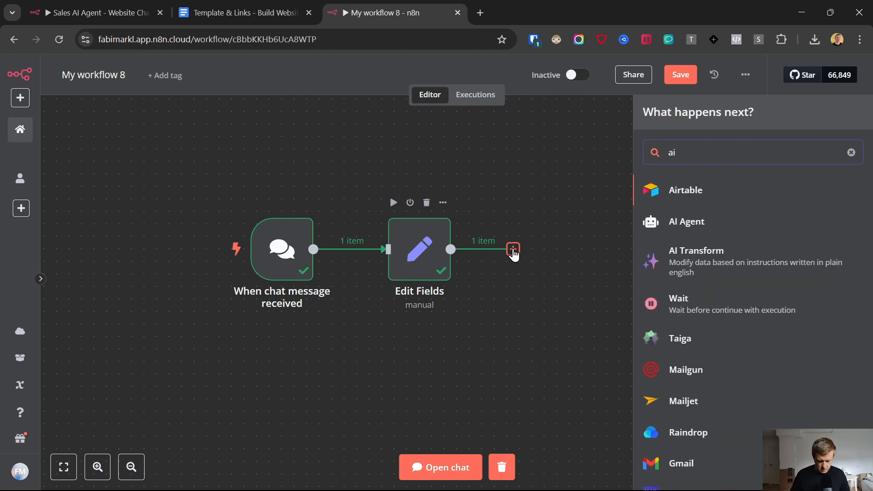
{"action": "type", "text": " ge"}
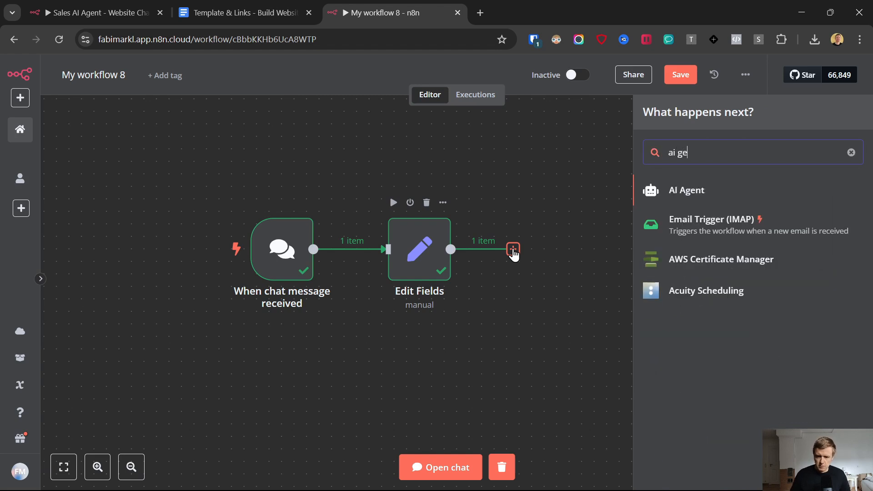
{"action": "key", "text": "BackSpace"}
{"action": "key", "text": "BackSpace"}
{"action": "type", "text": "agen"}
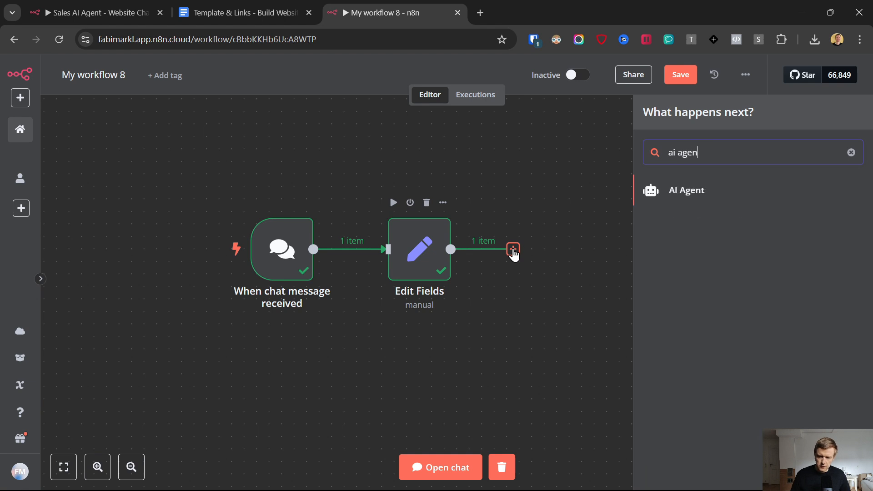
{"action": "left_click", "coordinate": [697, 199]}
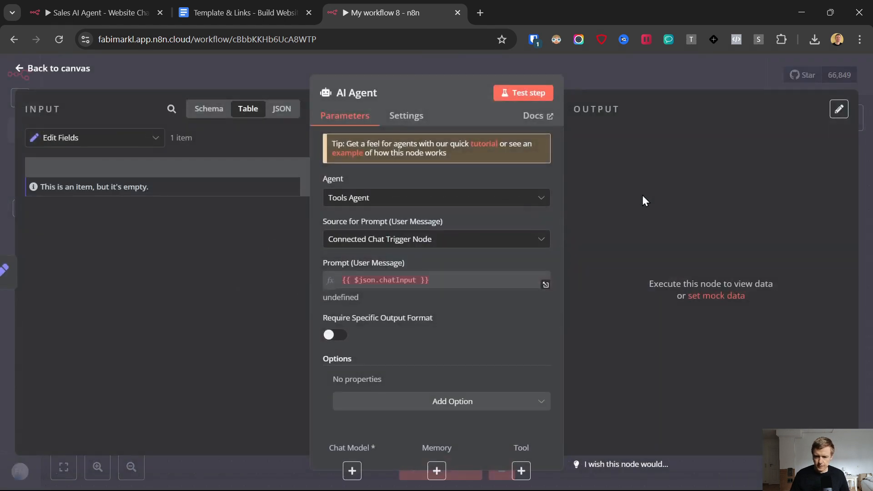
{"action": "left_click", "coordinate": [20, 69]}
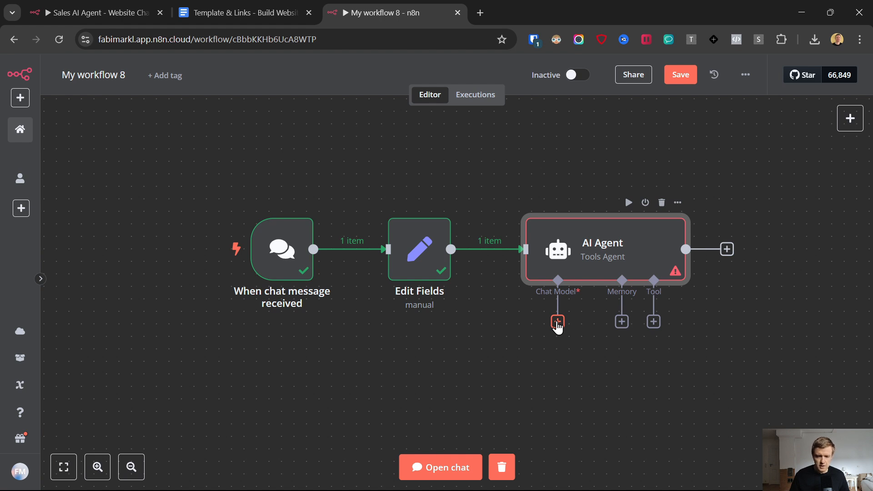
Step: Attach an OpenAI Chat Model to the AI Agent and start a new OpenAI credential
{"action": "left_click", "coordinate": [557, 322]}
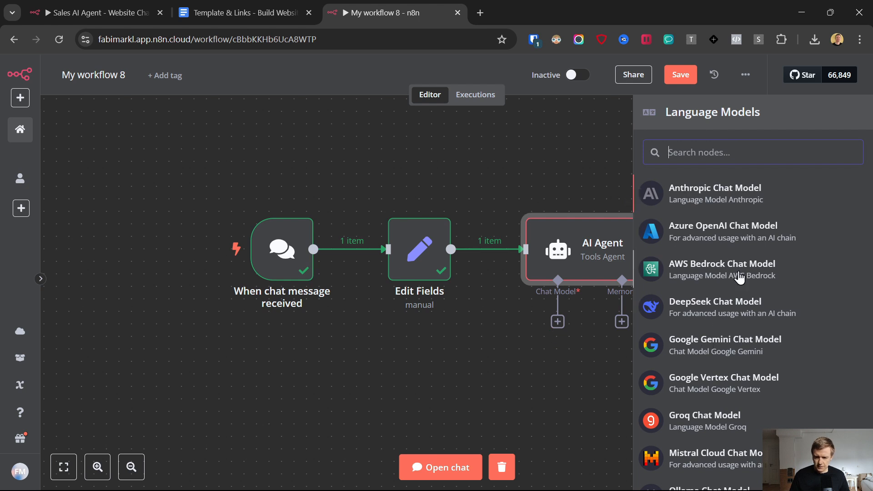
{"action": "scroll", "coordinate": [739, 277], "scroll_direction": "down", "scroll_amount": 3}
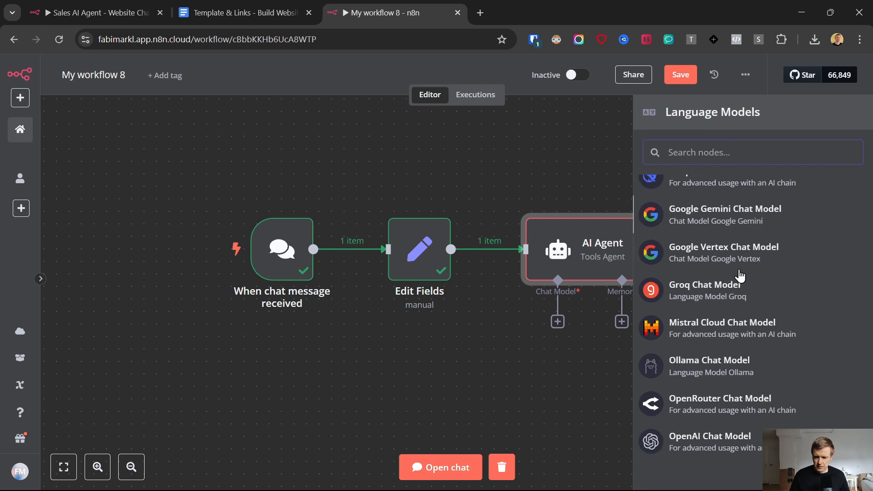
{"action": "left_click", "coordinate": [680, 447]}
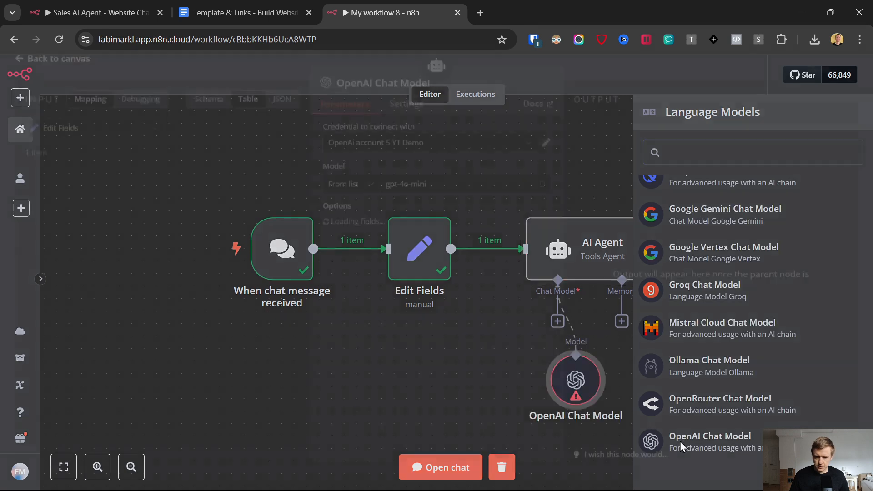
{"action": "left_click", "coordinate": [406, 153]}
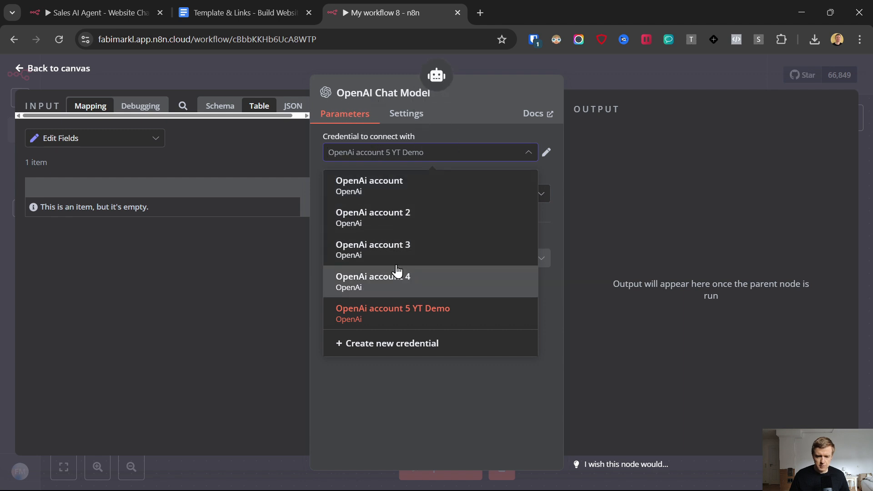
{"action": "left_click", "coordinate": [394, 346]}
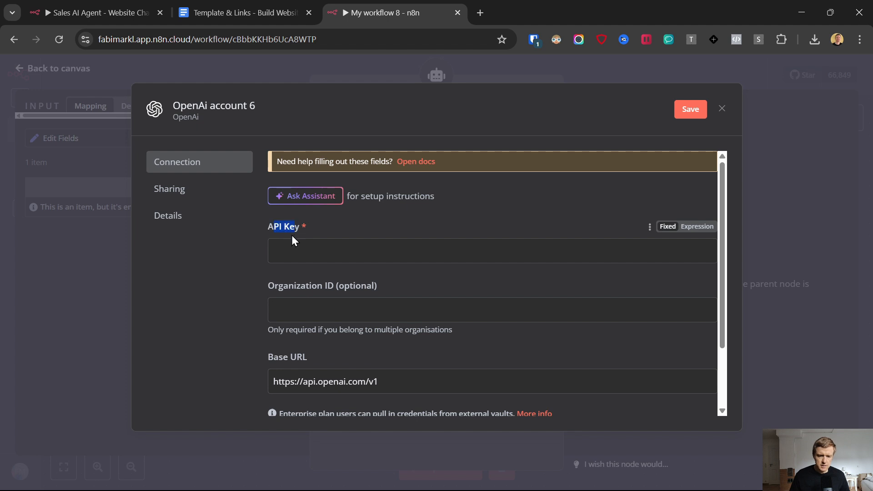
{"action": "left_click", "coordinate": [219, 3]}
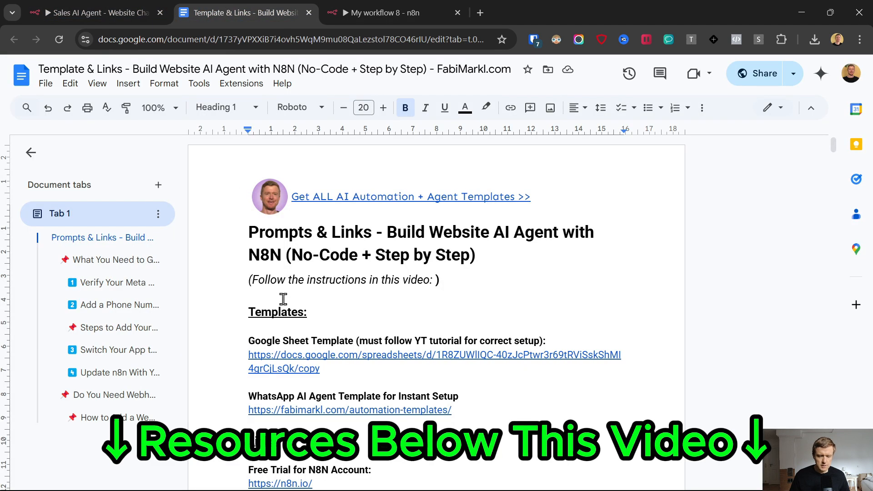
Step: Open the platform.openai.com link from the doc's Links section in a new tab
{"action": "scroll", "coordinate": [273, 328], "scroll_direction": "down", "scroll_amount": 3}
{"action": "scroll", "coordinate": [241, 263], "scroll_direction": "down", "scroll_amount": 4}
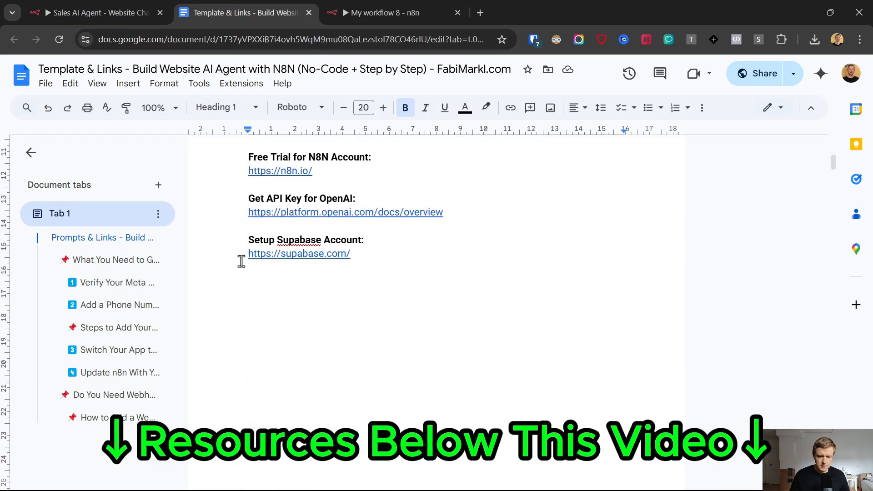
{"action": "scroll", "coordinate": [241, 262], "scroll_direction": "up", "scroll_amount": 3}
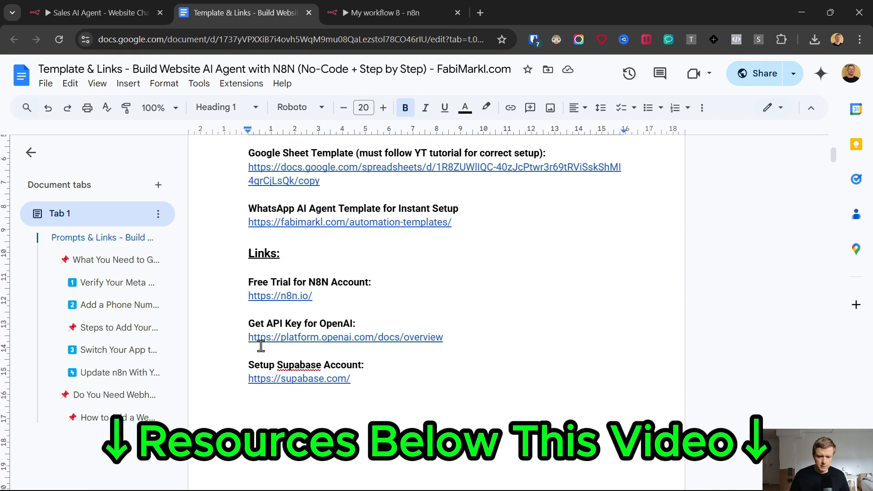
{"action": "left_click", "coordinate": [308, 340]}
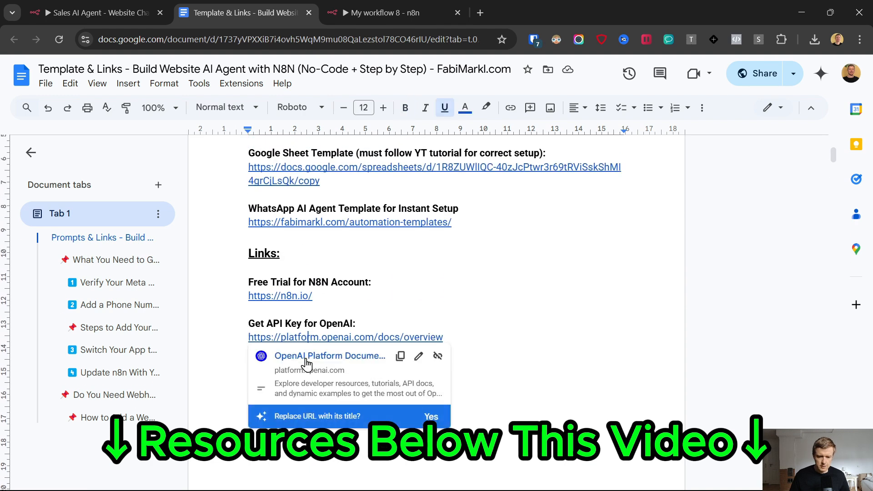
{"action": "left_click", "coordinate": [314, 357]}
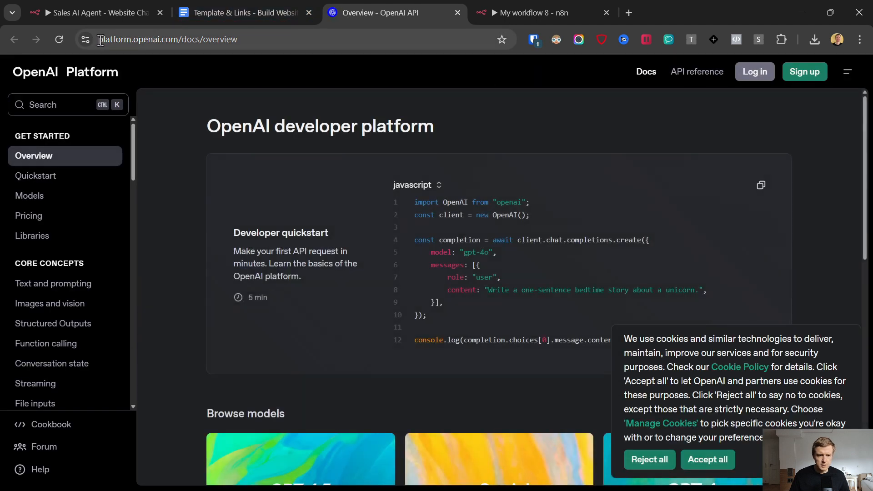
Step: Sign in to OpenAI with Google and check the $0.64 credit balance under Billing
{"action": "left_click_drag", "start_coordinate": [104, 40], "coordinate": [190, 49]}
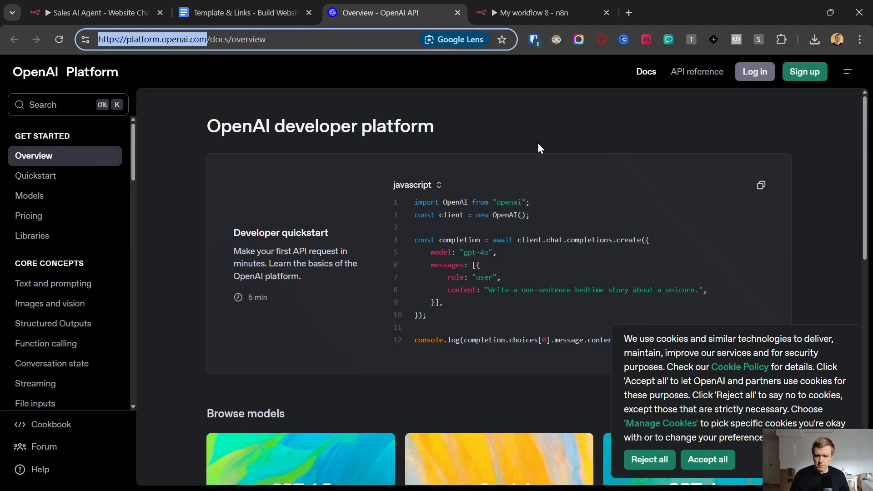
{"action": "left_click", "coordinate": [755, 72]}
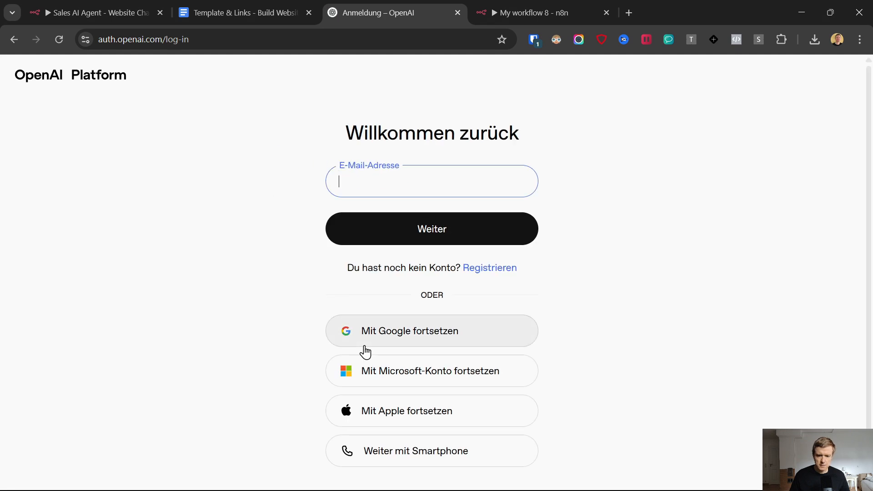
{"action": "left_click", "coordinate": [377, 334]}
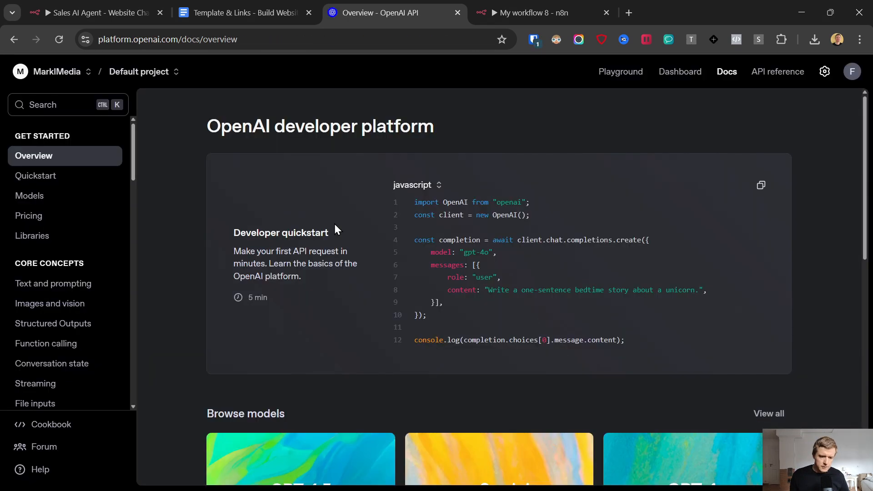
{"action": "left_click", "coordinate": [825, 71]}
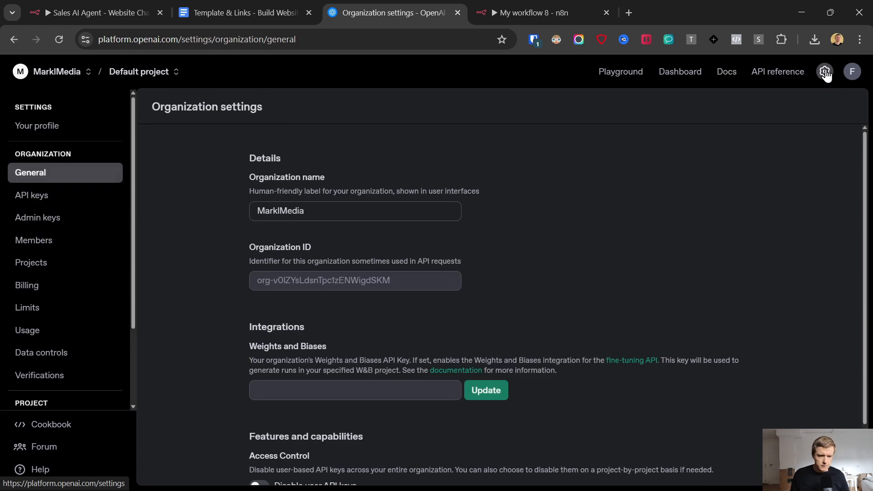
{"action": "left_click", "coordinate": [33, 287]}
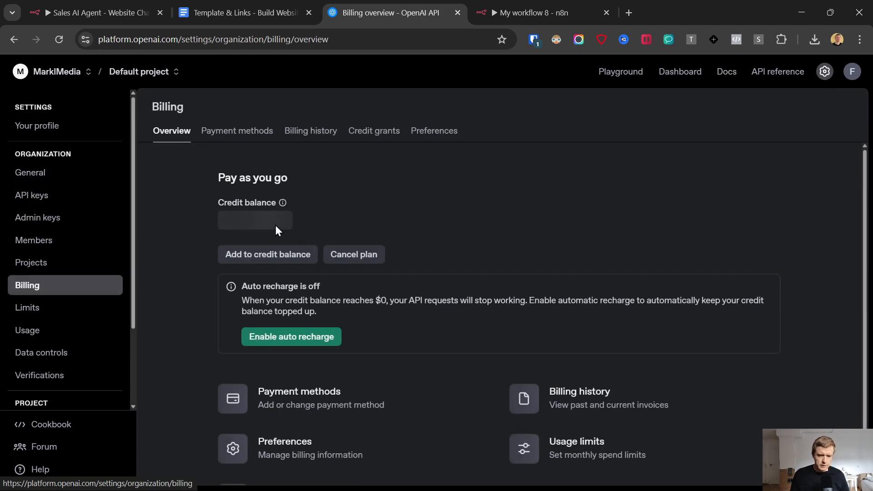
{"action": "left_click_drag", "start_coordinate": [218, 223], "coordinate": [282, 221]}
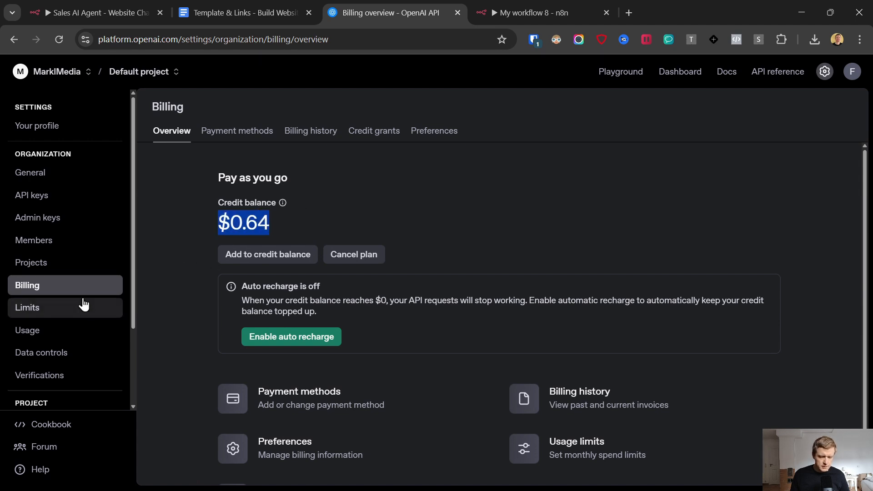
{"action": "left_click", "coordinate": [517, 2]}
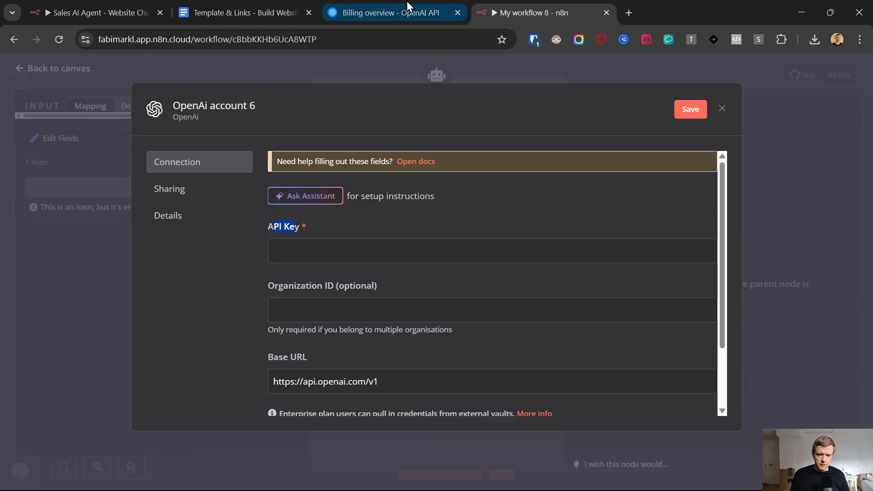
{"action": "left_click", "coordinate": [400, 3]}
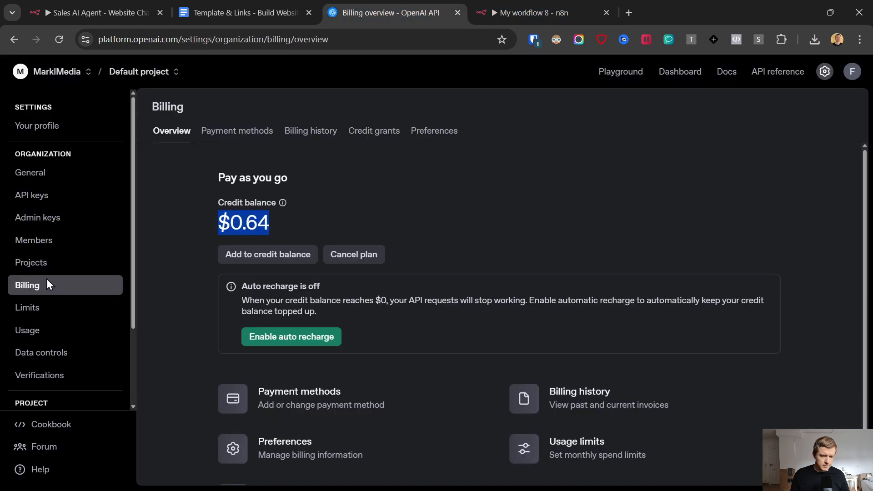
{"action": "scroll", "coordinate": [50, 273], "scroll_direction": "down", "scroll_amount": 2}
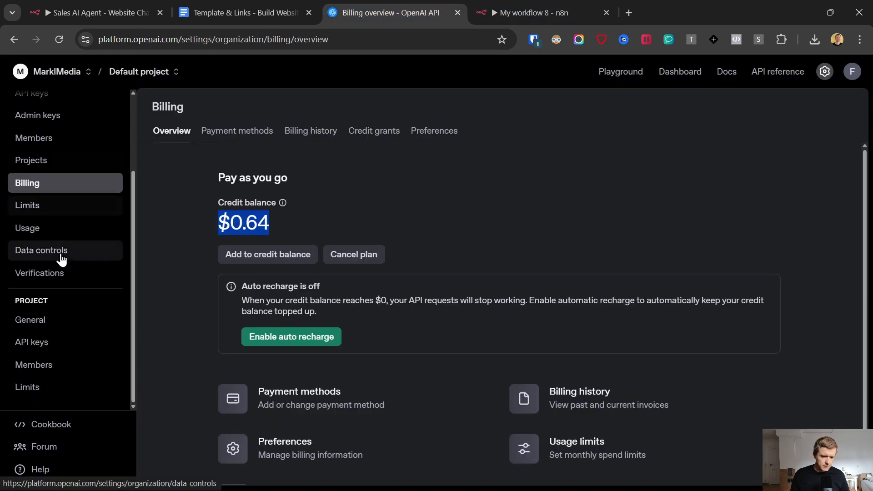
Step: Create a secret key named 'website ai agent' and copy it for the n8n credential
{"action": "left_click", "coordinate": [43, 343]}
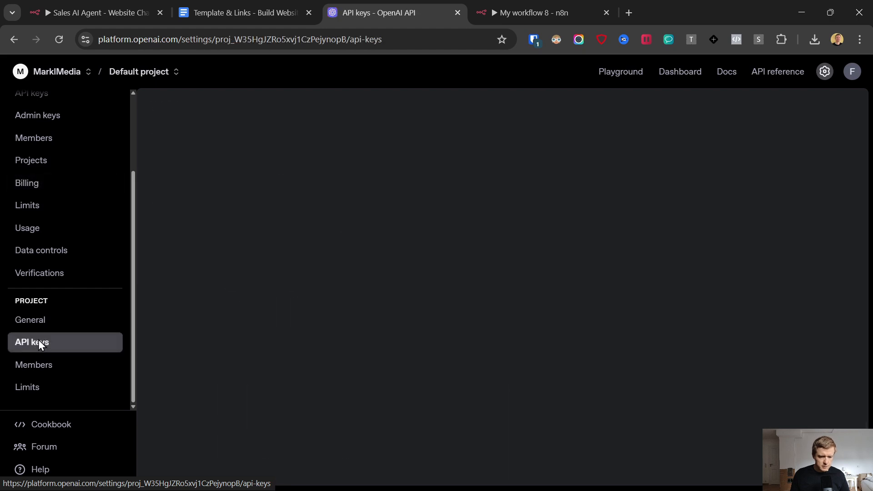
{"action": "left_click", "coordinate": [792, 106]}
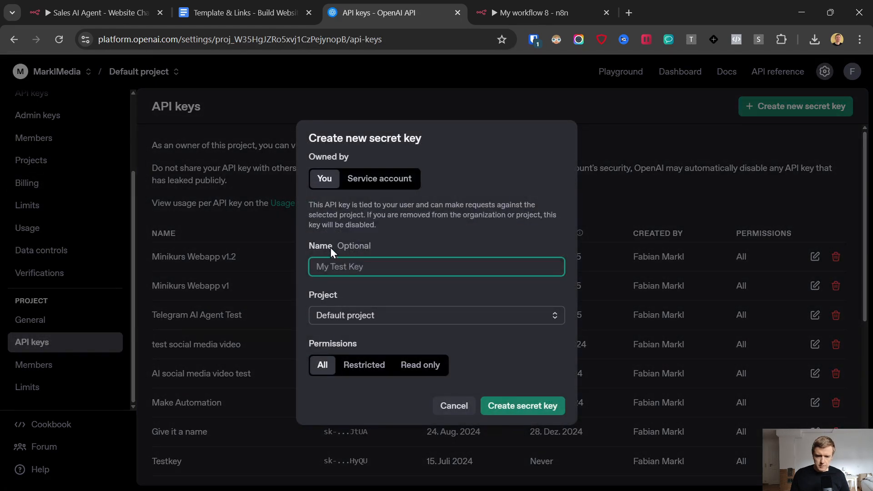
{"action": "type", "text": "website ai agent"}
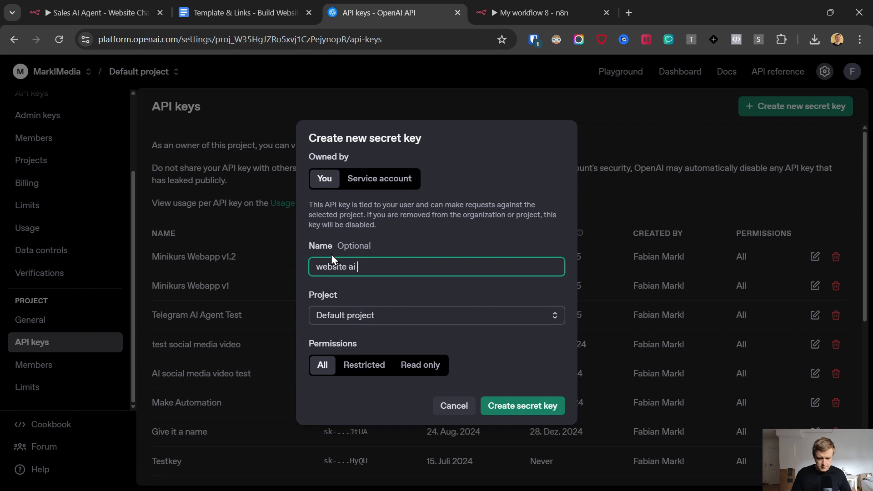
{"action": "left_click", "coordinate": [525, 403]}
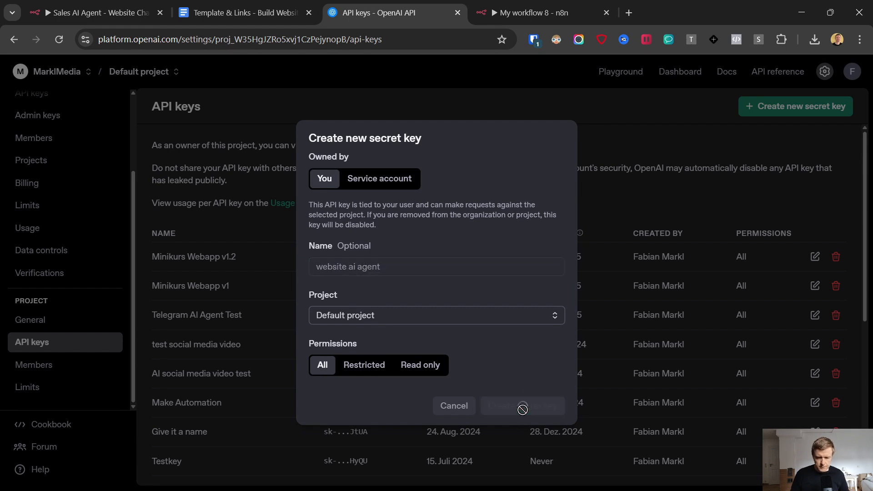
{"action": "left_click", "coordinate": [539, 287]}
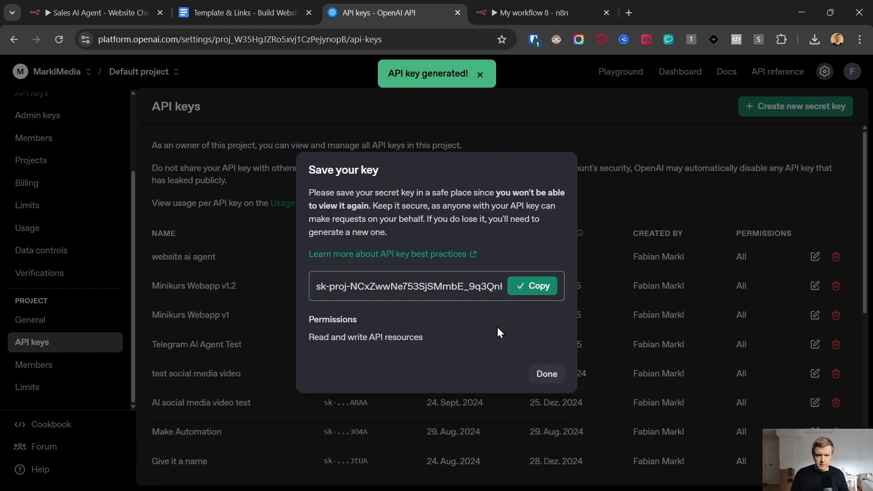
{"action": "left_click", "coordinate": [527, 13]}
{"action": "left_click", "coordinate": [341, 250]}
Step: Paste the API key and save the OpenAI credential as 'OpenAi account 6 - website demo'
{"action": "key", "text": "ctrl+v"}
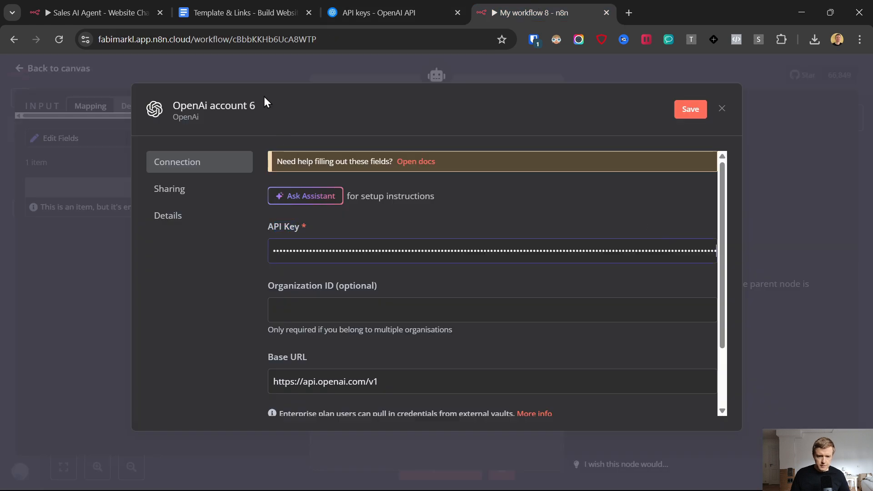
{"action": "left_click", "coordinate": [266, 105]}
{"action": "type", "text": "-"}
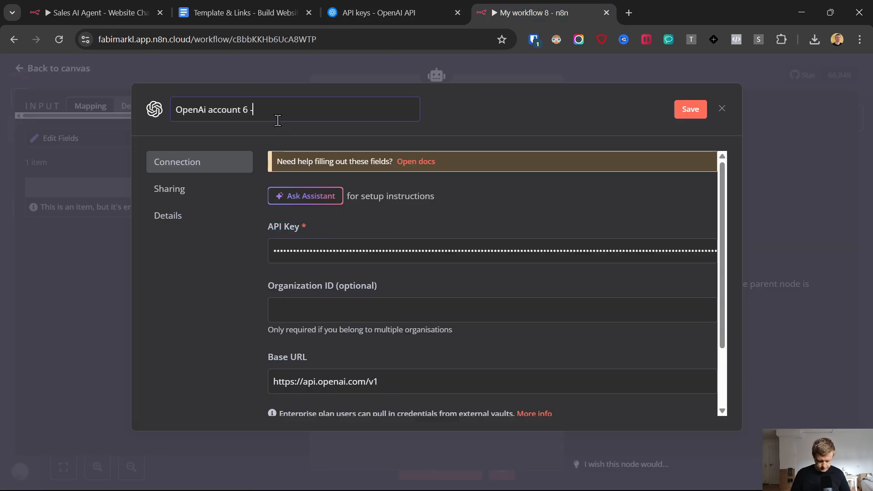
{"action": "type", "text": " website demoe"}
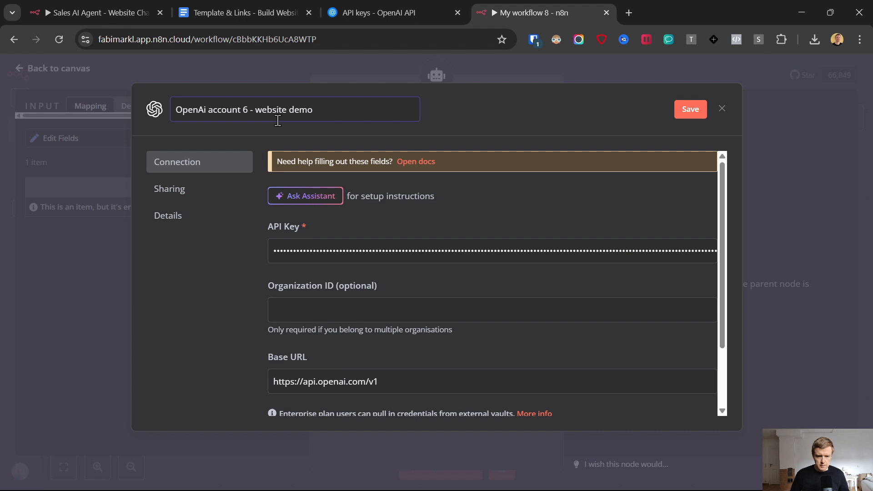
{"action": "left_click", "coordinate": [677, 110]}
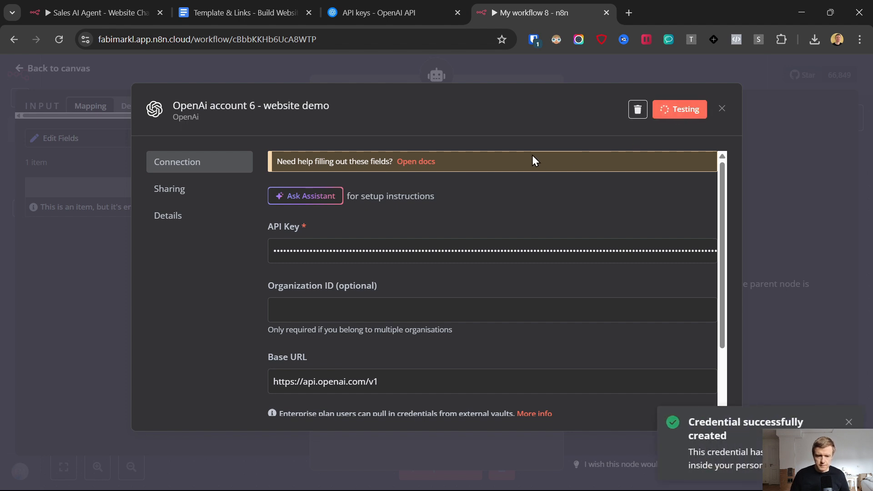
Step: Switch the OpenAI Chat Model from gpt-4o-mini to gpt-4o
{"action": "left_click", "coordinate": [720, 109]}
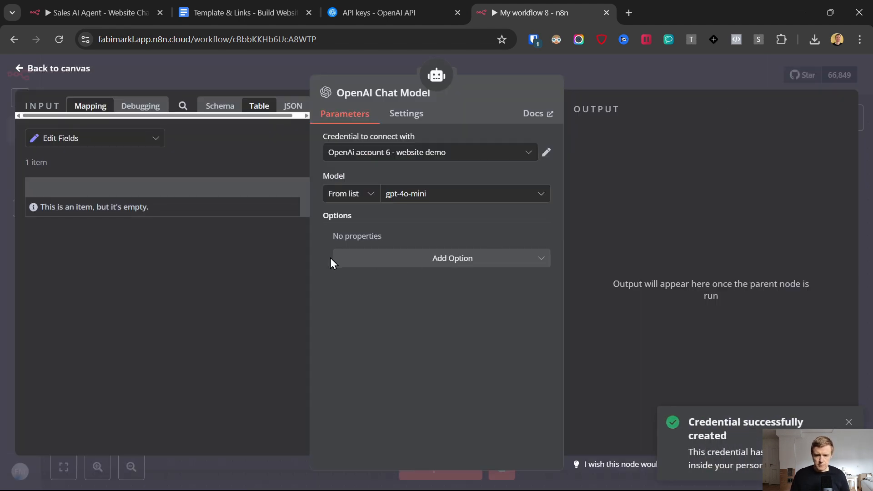
{"action": "left_click", "coordinate": [426, 195]}
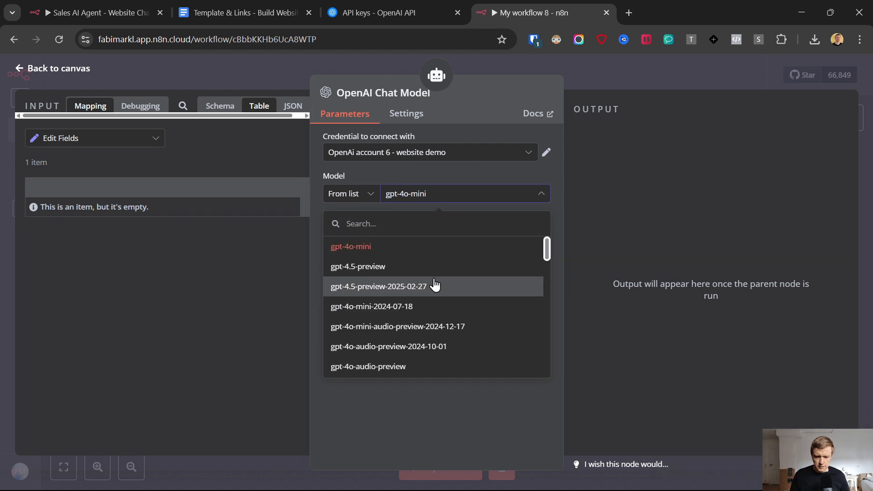
{"action": "left_click", "coordinate": [406, 239]}
{"action": "left_click", "coordinate": [418, 196]}
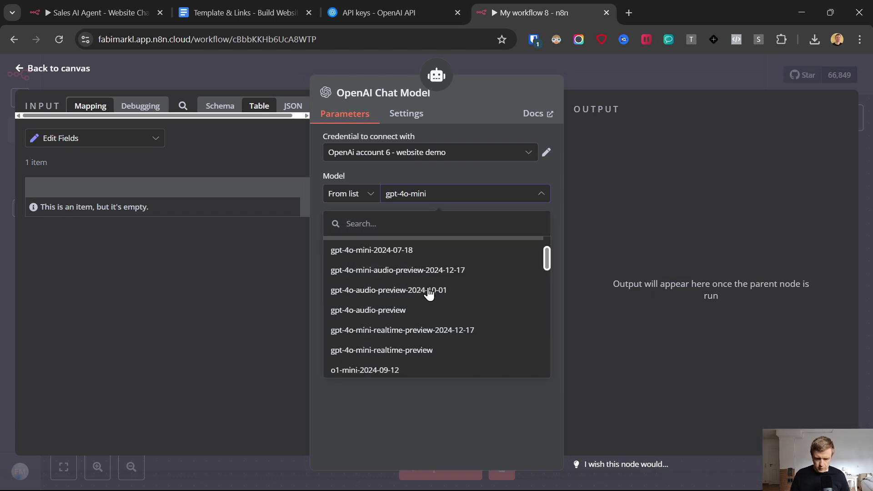
{"action": "scroll", "coordinate": [428, 300], "scroll_direction": "down", "scroll_amount": 5}
{"action": "scroll", "coordinate": [391, 309], "scroll_direction": "down", "scroll_amount": 4}
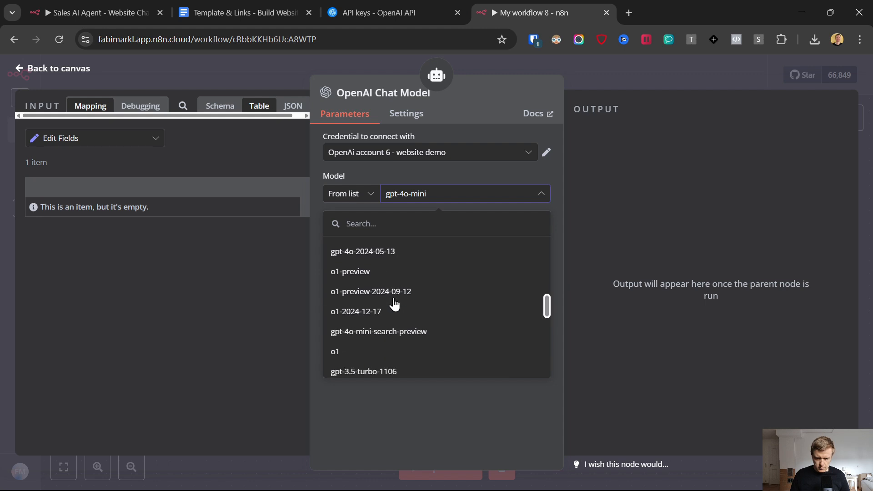
{"action": "scroll", "coordinate": [388, 314], "scroll_direction": "down", "scroll_amount": 5}
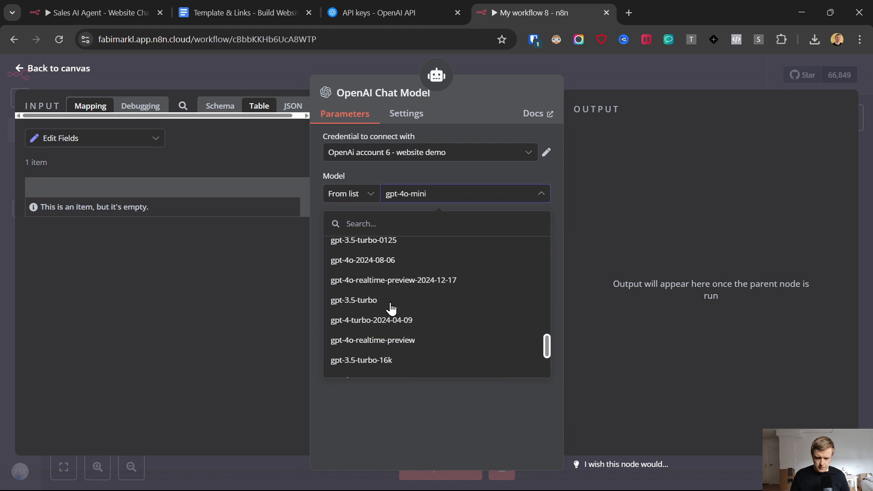
{"action": "left_click", "coordinate": [381, 323]}
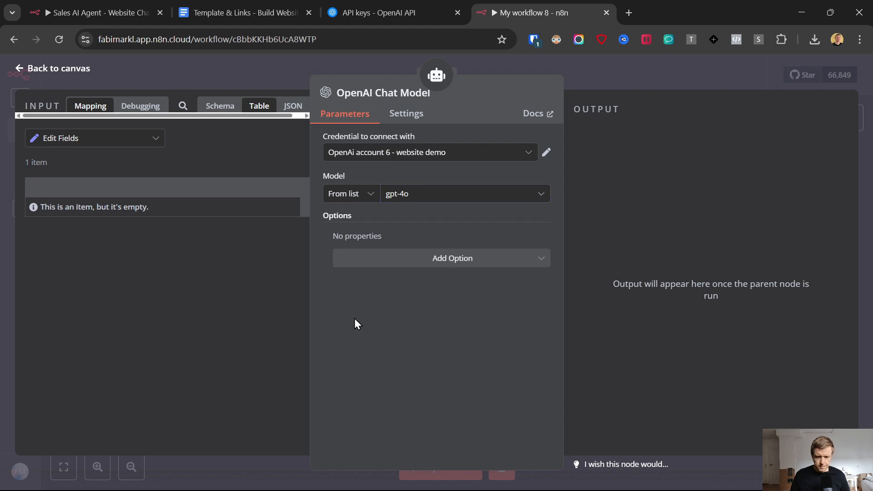
Step: Move the OpenAI Chat Model node under the agent and bring up the memory types
{"action": "left_click", "coordinate": [20, 68]}
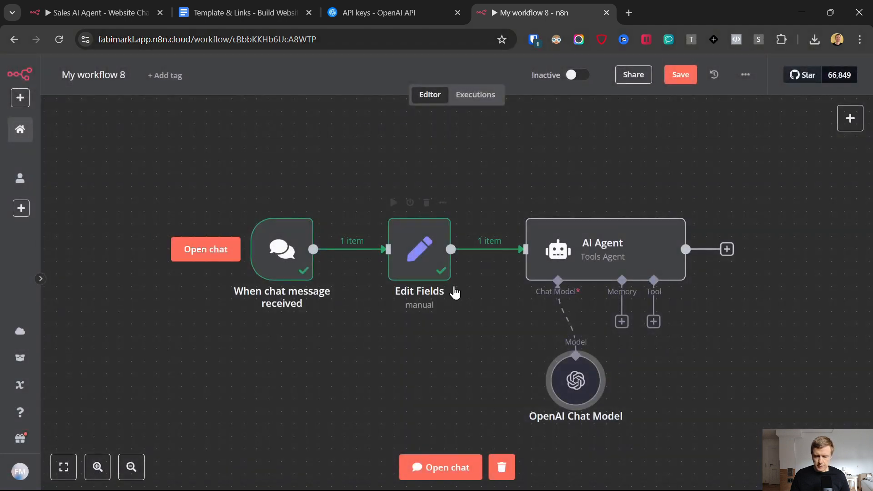
{"action": "left_click_drag", "start_coordinate": [588, 389], "coordinate": [551, 376]}
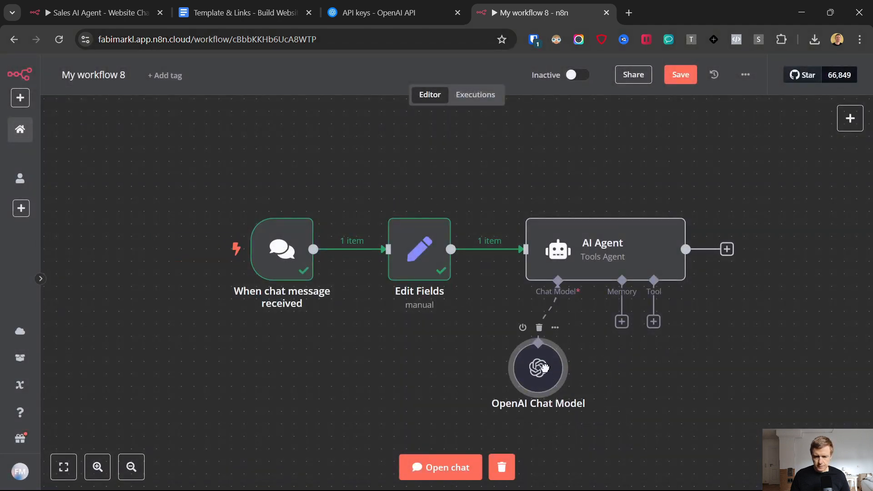
{"action": "left_click", "coordinate": [621, 322]}
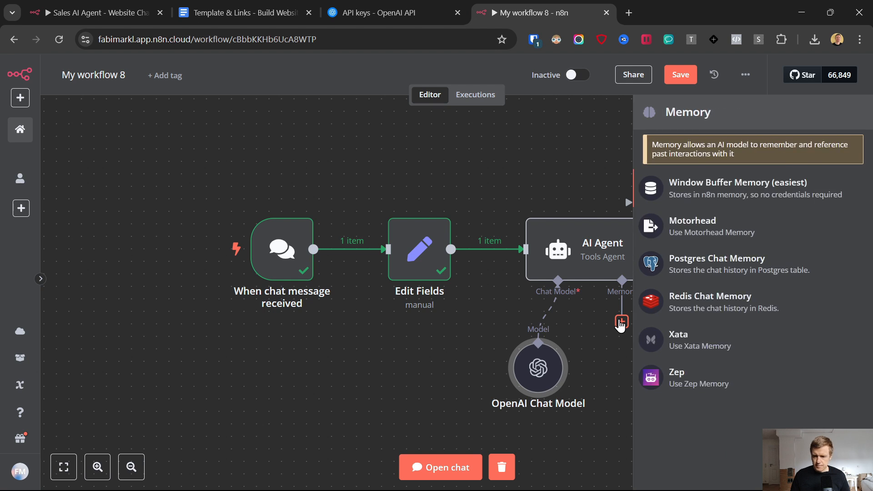
Step: Add a Window Buffer Memory with a context window length of 20
{"action": "left_click", "coordinate": [701, 187]}
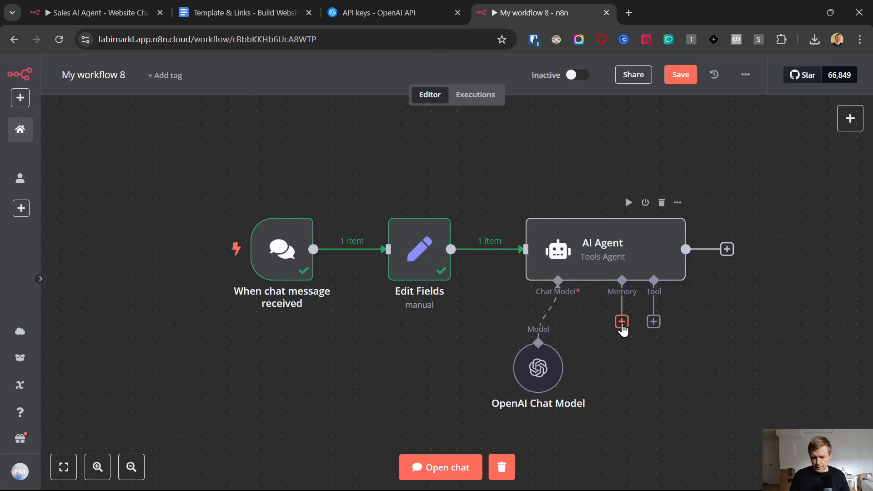
{"action": "left_click", "coordinate": [622, 321]}
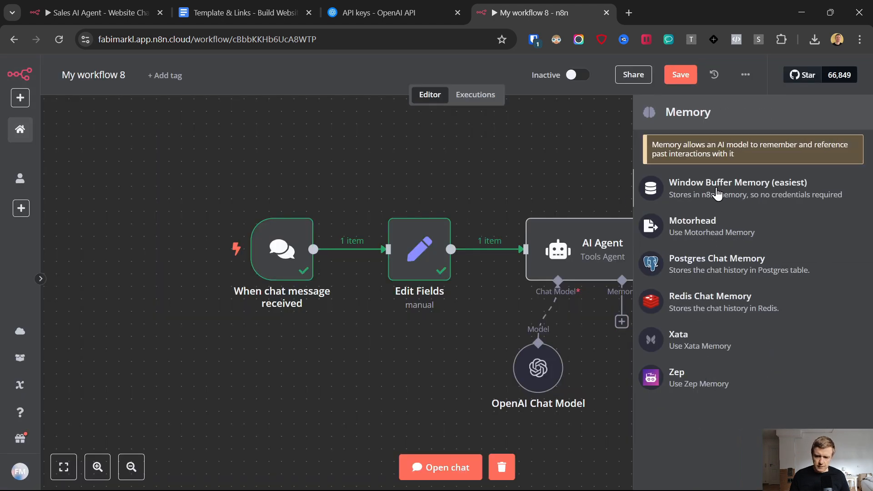
{"action": "left_click", "coordinate": [751, 182]}
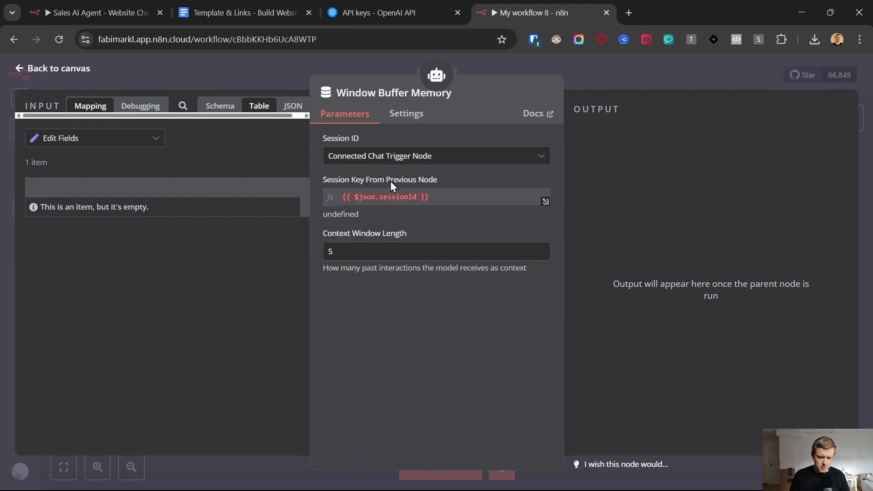
{"action": "double_click", "coordinate": [331, 251]}
{"action": "type", "text": "20"}
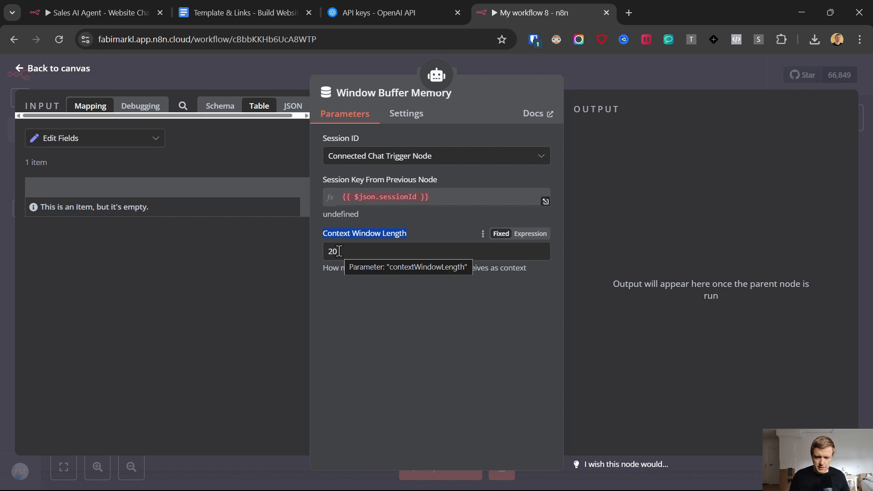
{"action": "left_click", "coordinate": [398, 285]}
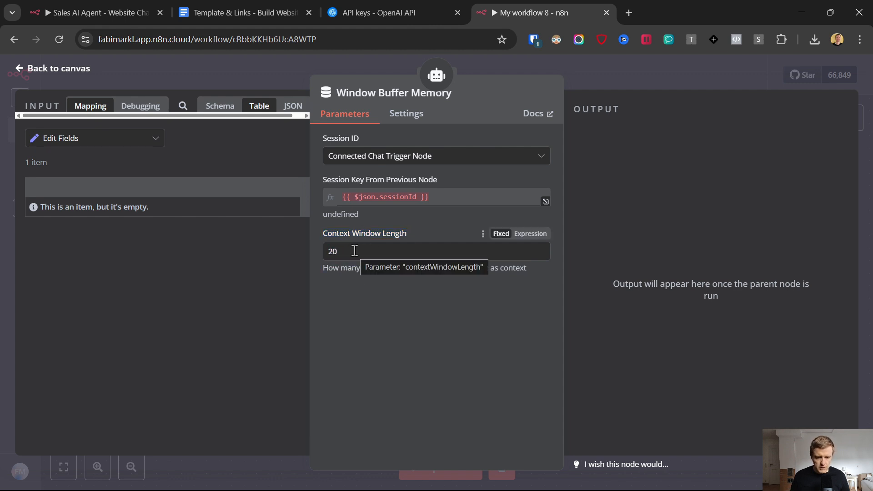
Step: Define the memory's session key as the sessionId from When chat message received
{"action": "left_click", "coordinate": [382, 156]}
{"action": "left_click", "coordinate": [374, 241]}
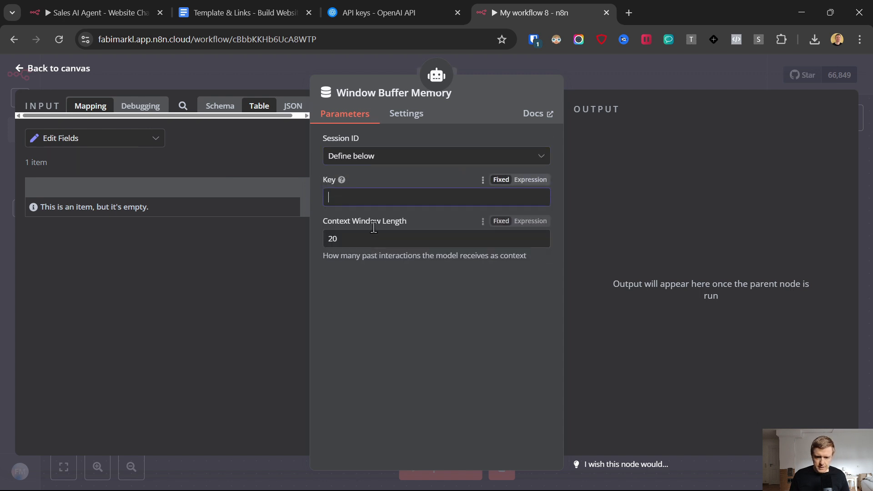
{"action": "left_click", "coordinate": [345, 195]}
{"action": "left_click", "coordinate": [88, 141]}
{"action": "left_click", "coordinate": [86, 189]}
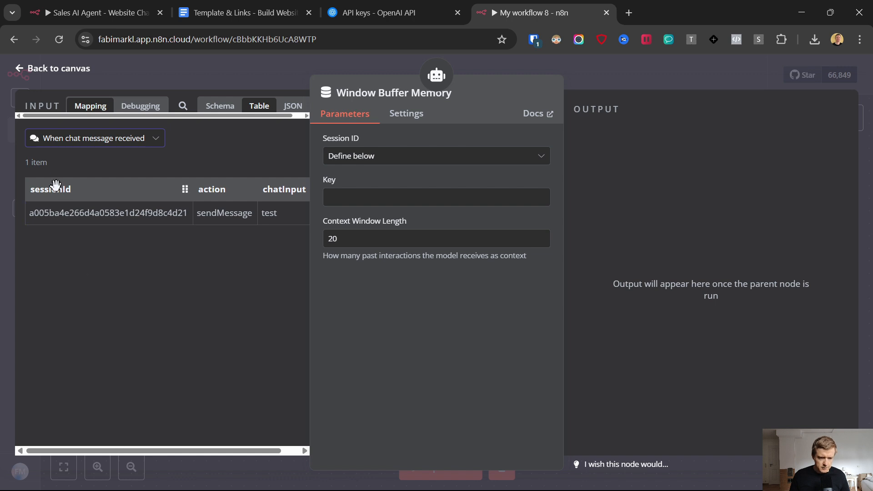
{"action": "left_click_drag", "start_coordinate": [51, 189], "coordinate": [363, 196]}
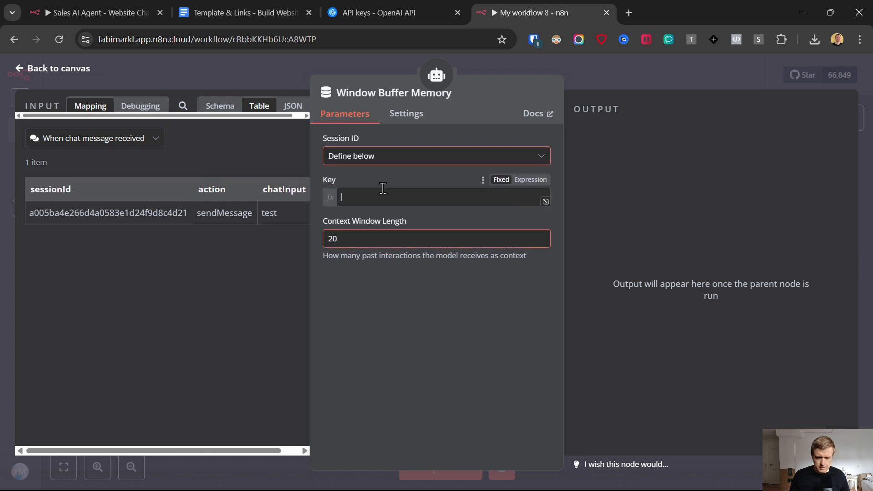
{"action": "left_click", "coordinate": [21, 68]}
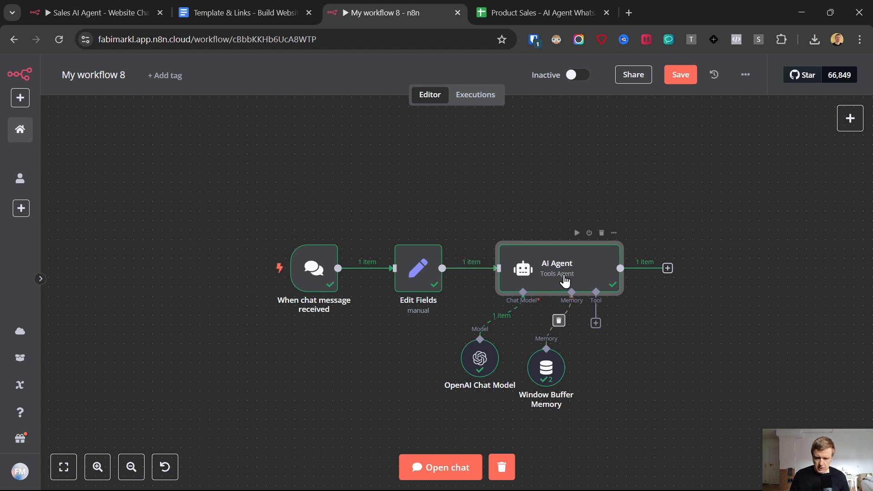
Step: Set the AI Agent prompt to 'Define below' with {{ $json.text }} from Edit Fields
{"action": "double_click", "coordinate": [547, 273]}
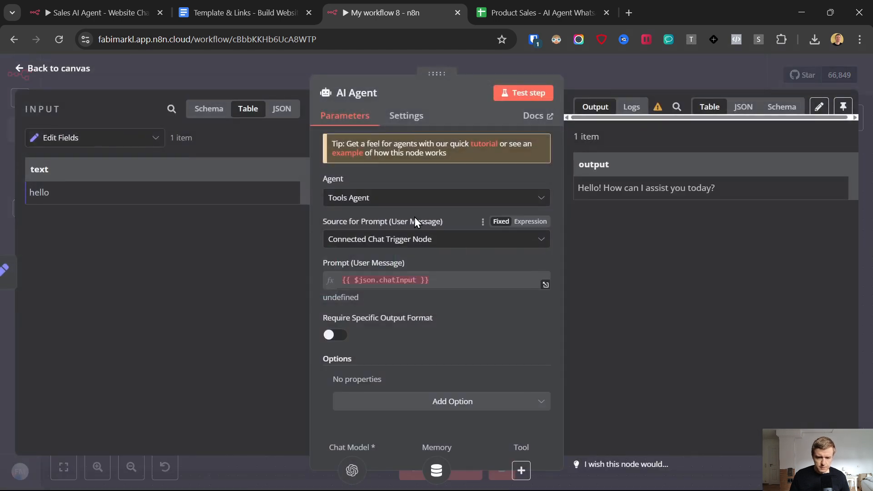
{"action": "left_click", "coordinate": [388, 241]}
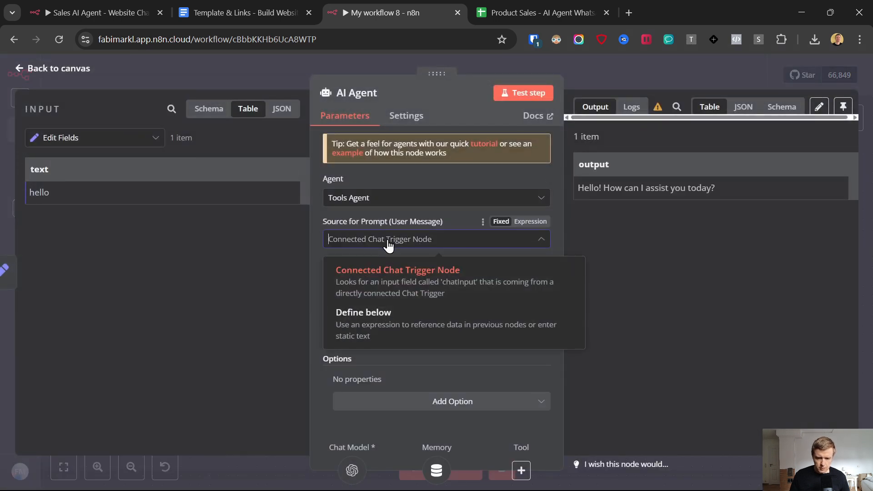
{"action": "left_click", "coordinate": [376, 320]}
{"action": "left_click_drag", "start_coordinate": [317, 266], "coordinate": [408, 262]}
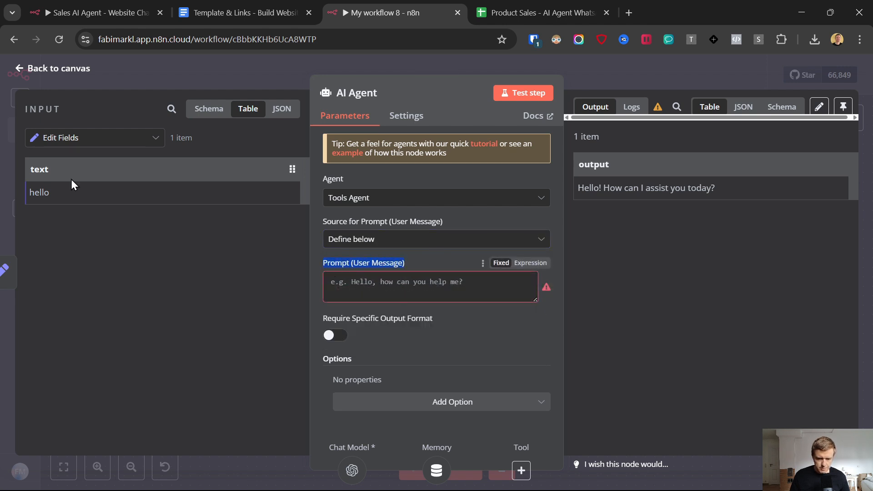
{"action": "left_click_drag", "start_coordinate": [36, 169], "coordinate": [353, 285]}
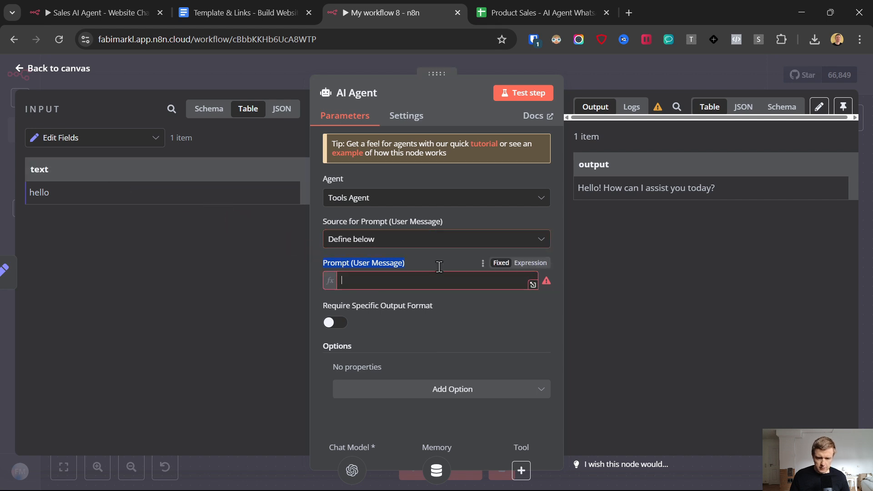
{"action": "left_click", "coordinate": [19, 74]}
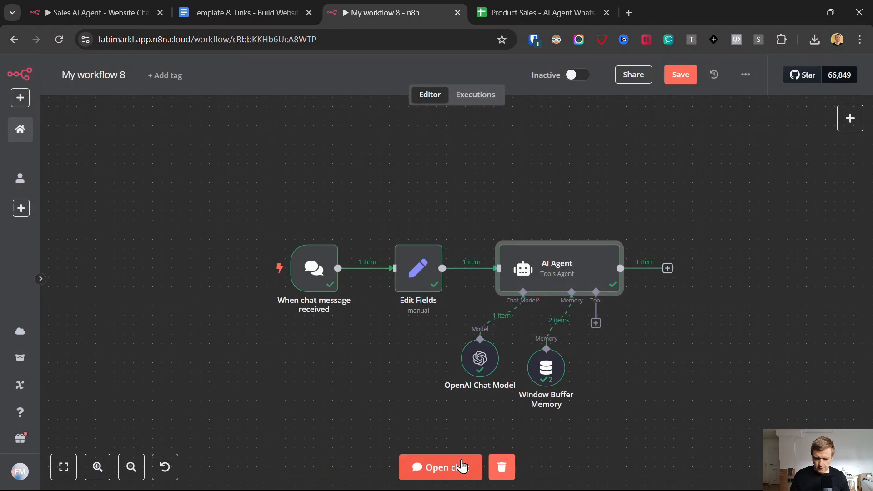
Step: Save the workflow and send the test message 'how are you?' to the agent
{"action": "left_click", "coordinate": [694, 71]}
{"action": "left_click", "coordinate": [459, 468]}
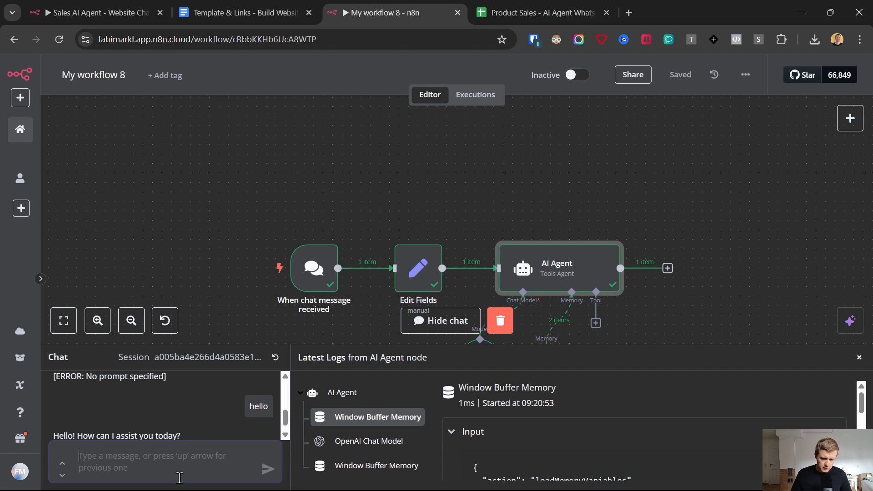
{"action": "type", "text": "h"}
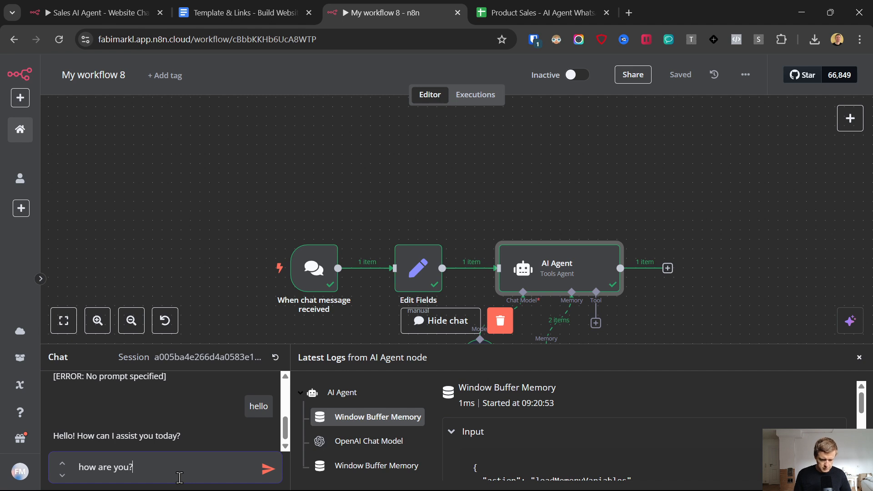
{"action": "key", "text": "Return"}
Step: Read the agent's reply, then close the chat and logs panel
{"action": "scroll", "coordinate": [522, 226], "scroll_direction": "down", "scroll_amount": 2}
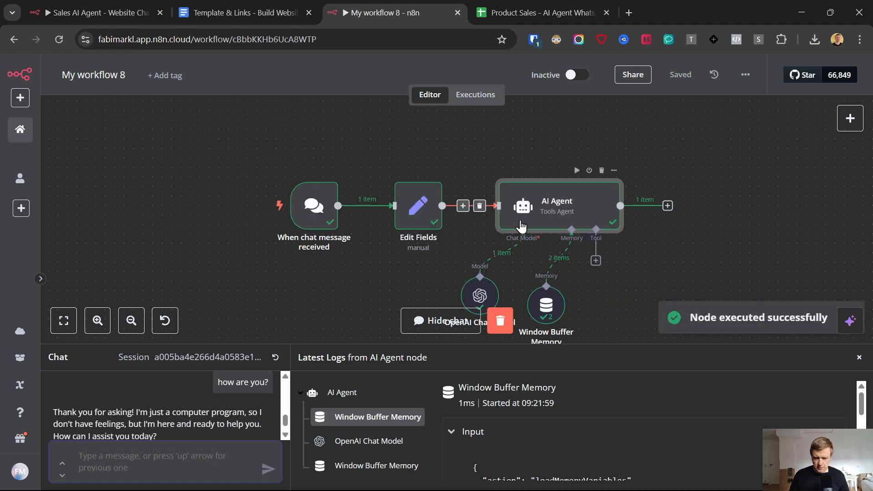
{"action": "scroll", "coordinate": [468, 288], "scroll_direction": "down", "scroll_amount": 2}
{"action": "scroll", "coordinate": [104, 414], "scroll_direction": "down", "scroll_amount": 1}
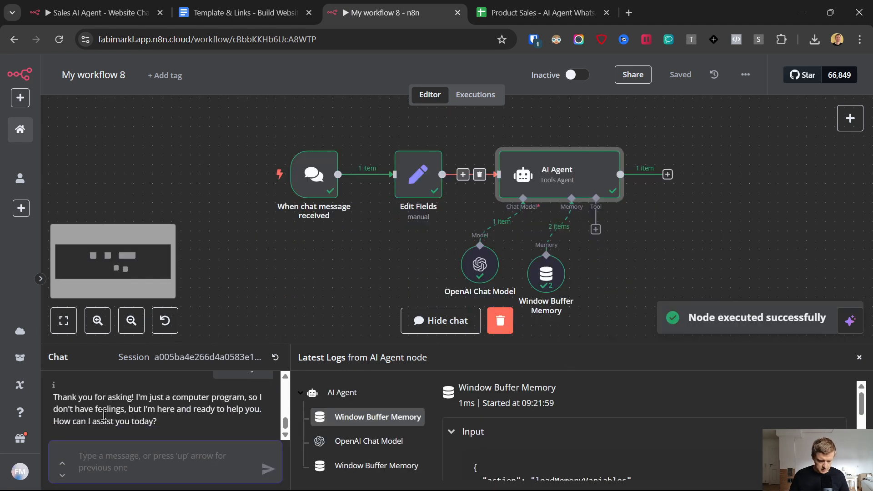
{"action": "left_click_drag", "start_coordinate": [54, 398], "coordinate": [198, 432]}
{"action": "left_click", "coordinate": [323, 265]}
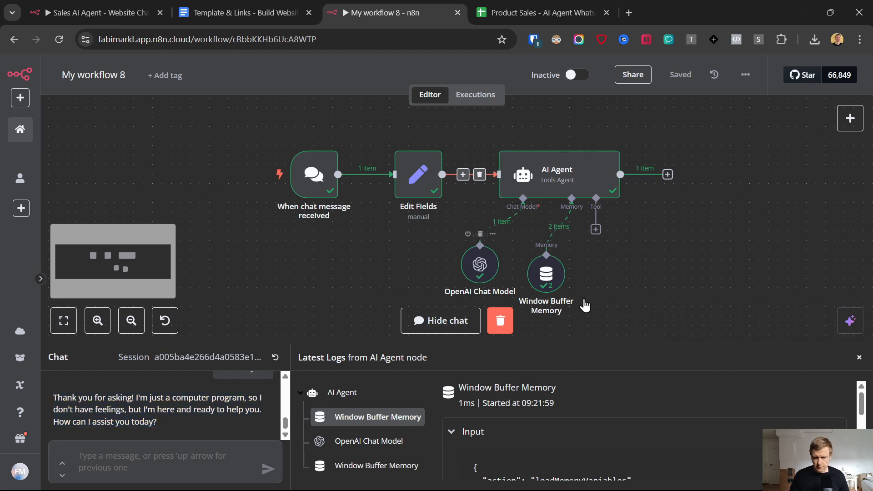
{"action": "left_click", "coordinate": [860, 358]}
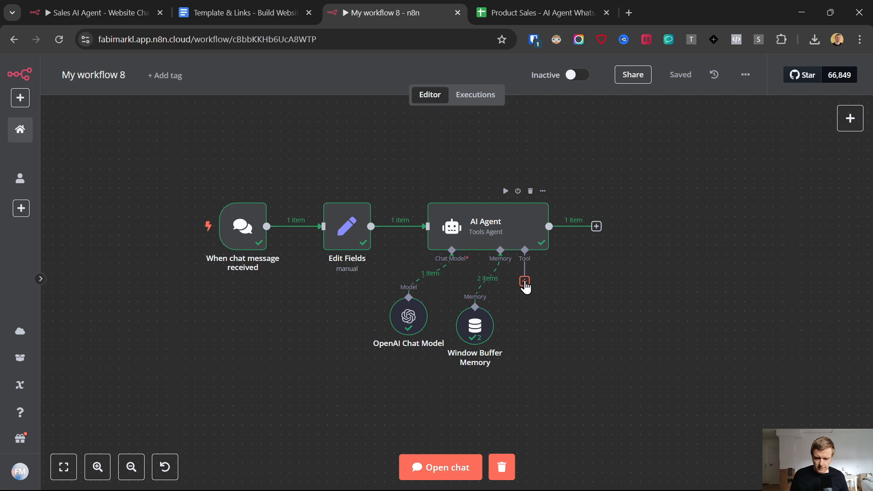
Step: Search 'google' among the agent's tools and add the Google Sheets Tool
{"action": "left_click", "coordinate": [524, 282]}
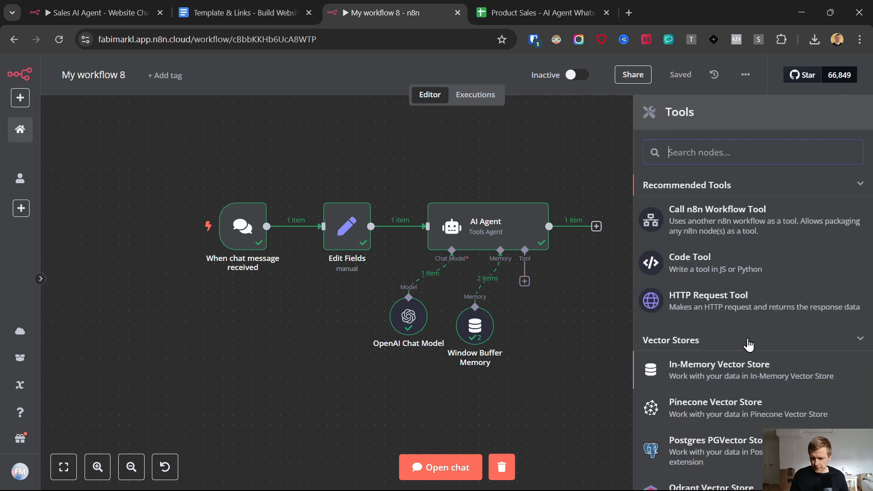
{"action": "scroll", "coordinate": [748, 338], "scroll_direction": "down", "scroll_amount": 5}
{"action": "scroll", "coordinate": [748, 341], "scroll_direction": "down", "scroll_amount": 20}
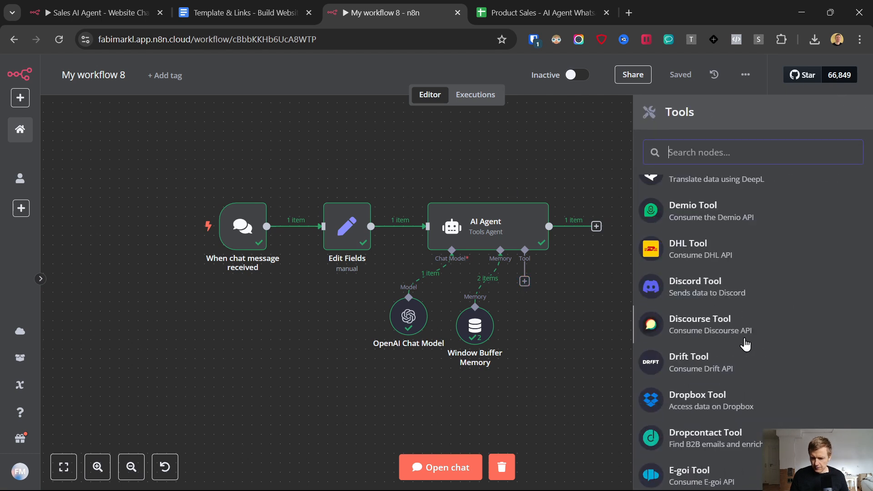
{"action": "scroll", "coordinate": [748, 349], "scroll_direction": "up", "scroll_amount": 20}
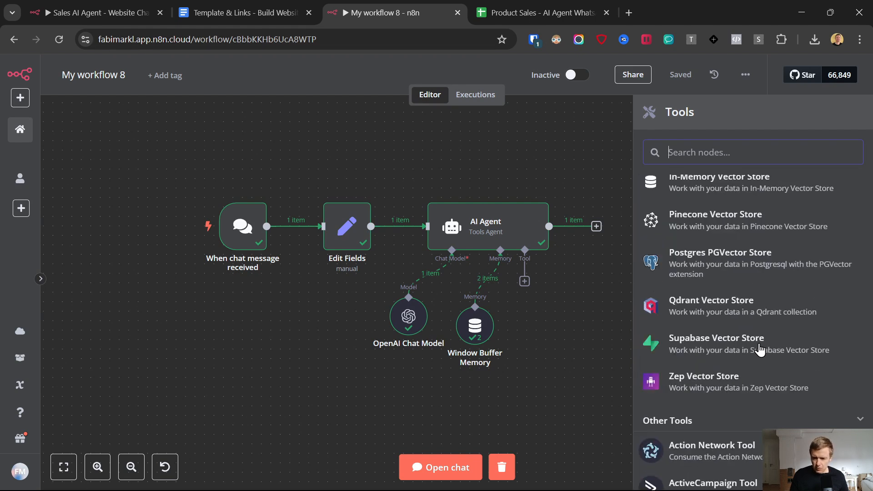
{"action": "type", "text": "go"}
{"action": "key", "text": "BackSpace"}
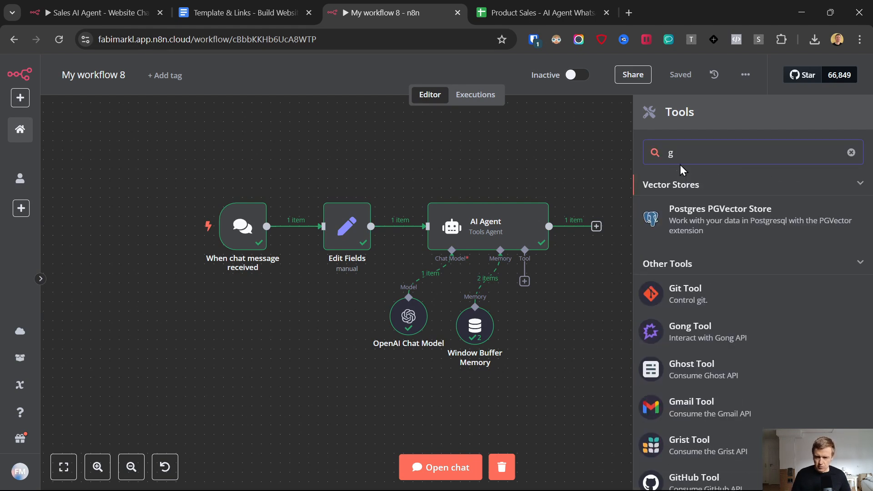
{"action": "type", "text": "oogle"}
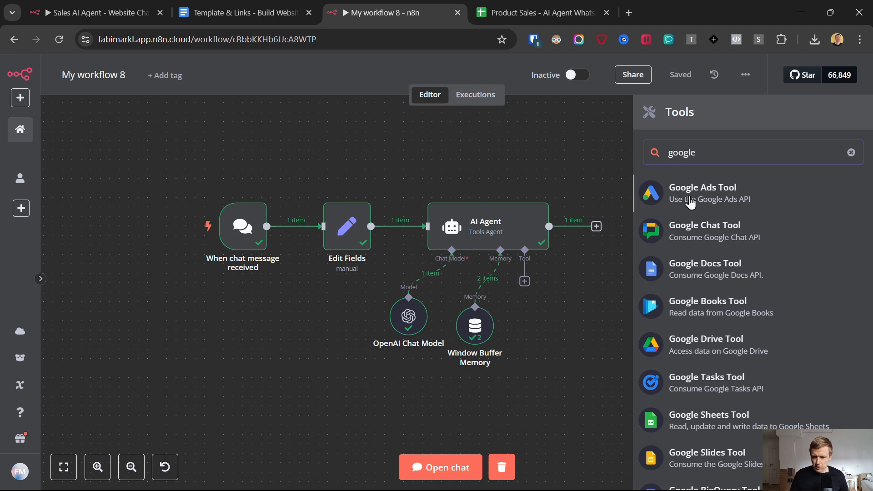
{"action": "scroll", "coordinate": [699, 337], "scroll_direction": "down", "scroll_amount": 2}
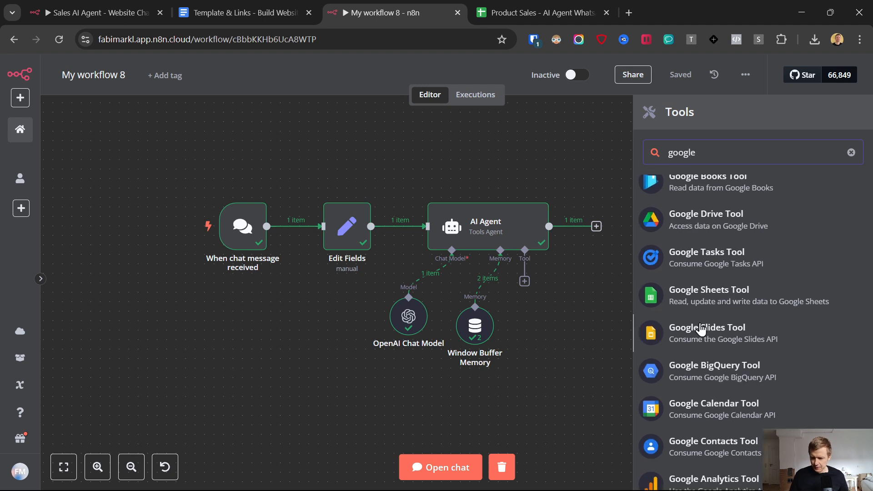
{"action": "left_click", "coordinate": [705, 296]}
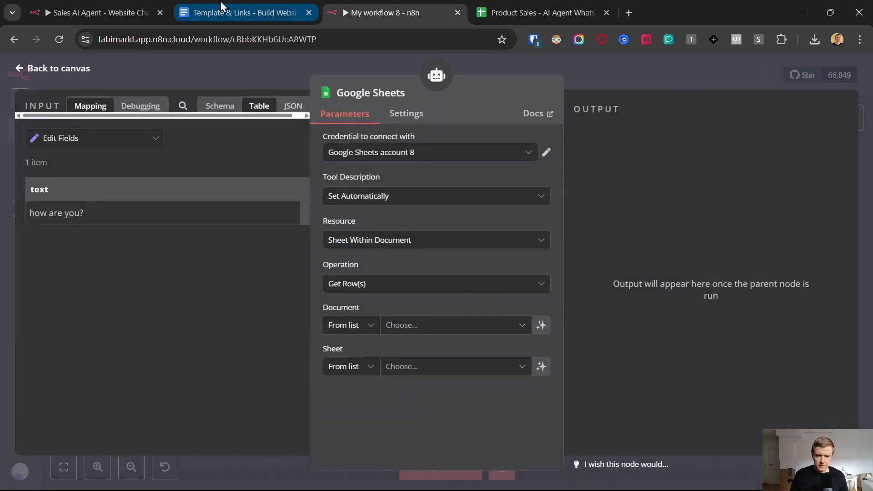
{"action": "mouse_move", "coordinate": [220, 1]}
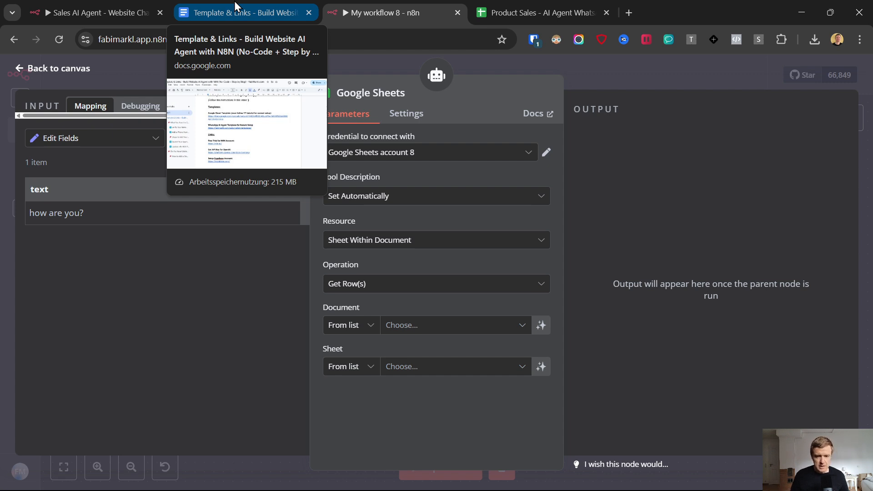
Step: Open the Google Sheet template from Template & Links and make a copy
{"action": "left_click", "coordinate": [233, 1]}
{"action": "left_click", "coordinate": [278, 229]}
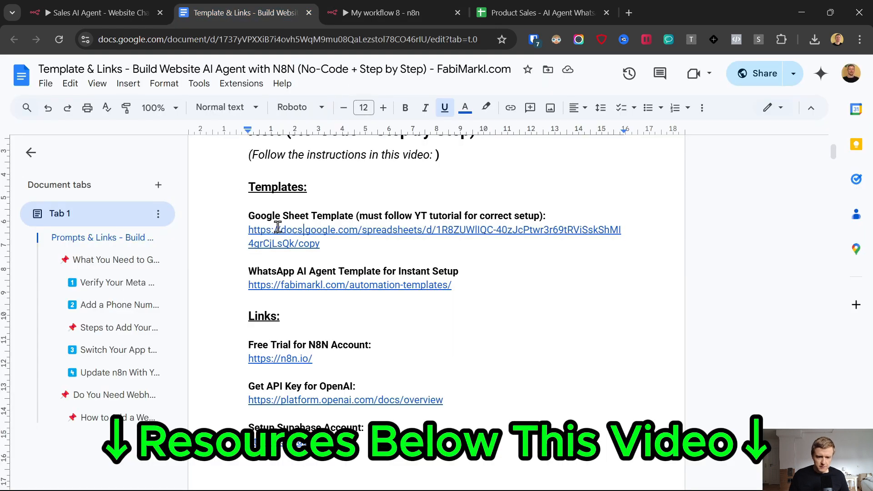
{"action": "left_click", "coordinate": [311, 264]}
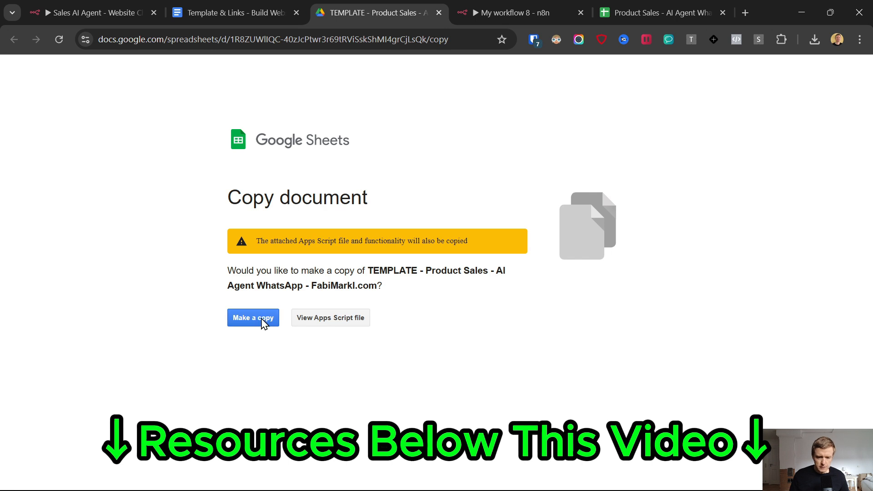
{"action": "left_click", "coordinate": [259, 323]}
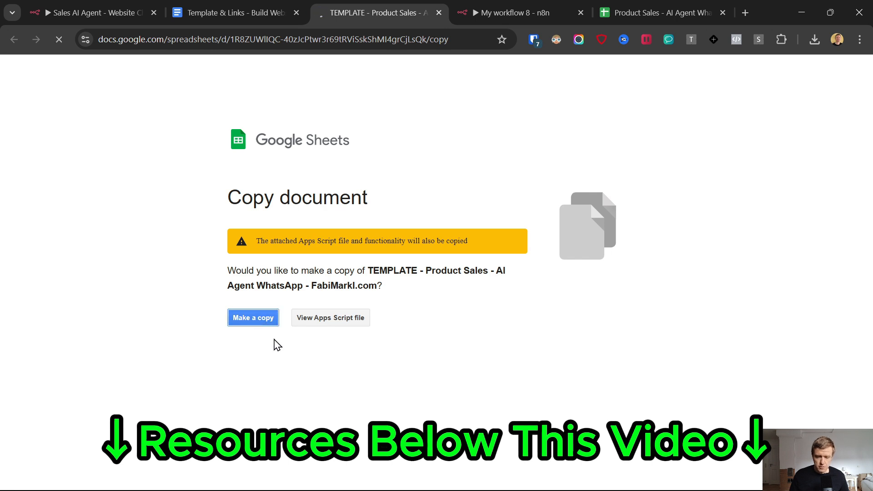
Step: Review the Product Link, Name, Price, Description and Topic columns of the copied sheet
{"action": "left_click", "coordinate": [64, 178]}
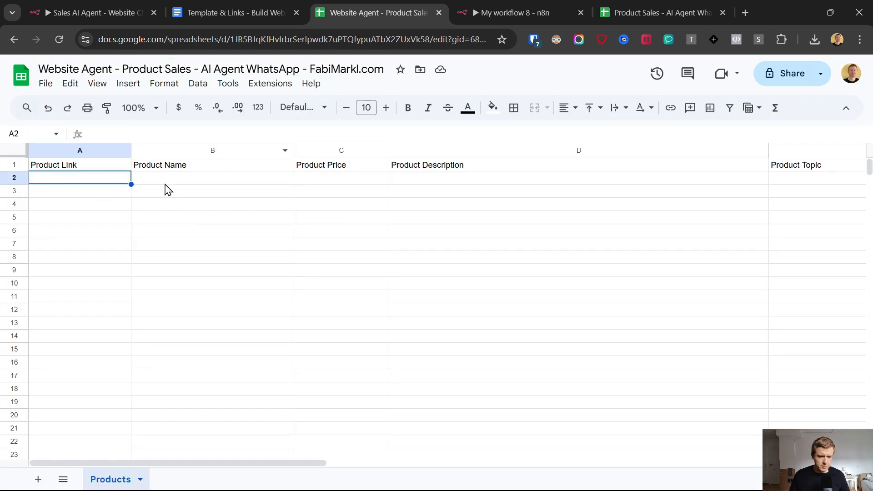
{"action": "left_click", "coordinate": [228, 182]}
{"action": "left_click", "coordinate": [348, 178]}
{"action": "left_click", "coordinate": [438, 181]}
{"action": "left_click", "coordinate": [794, 178]}
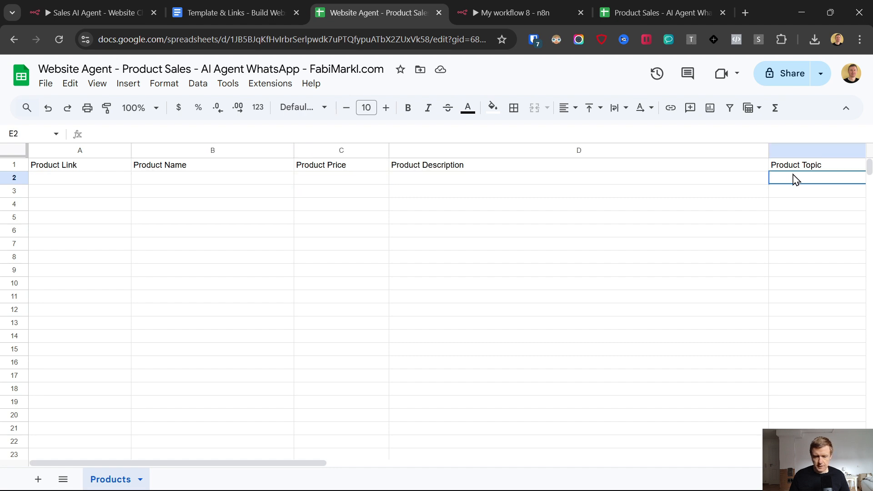
{"action": "left_click", "coordinate": [47, 180]}
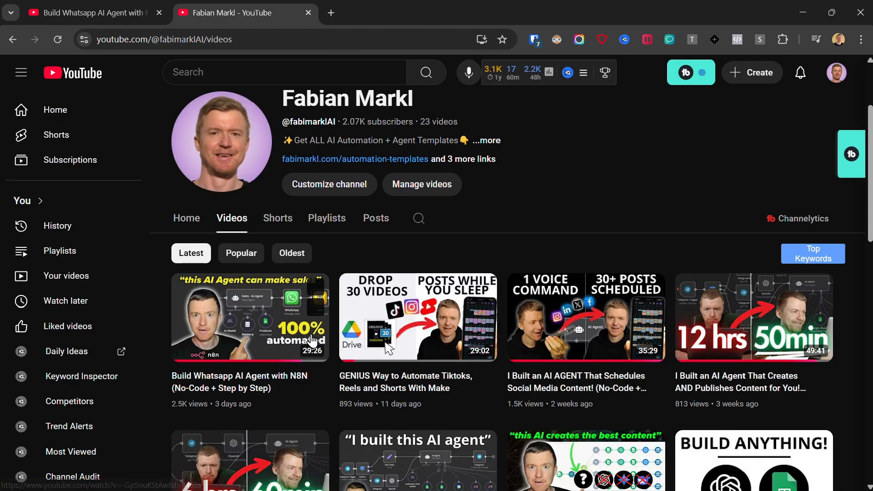
Step: Compare against the filled Product Sales sheet from the WhatsApp AI agent video, then return to n8n
{"action": "left_click", "coordinate": [309, 333]}
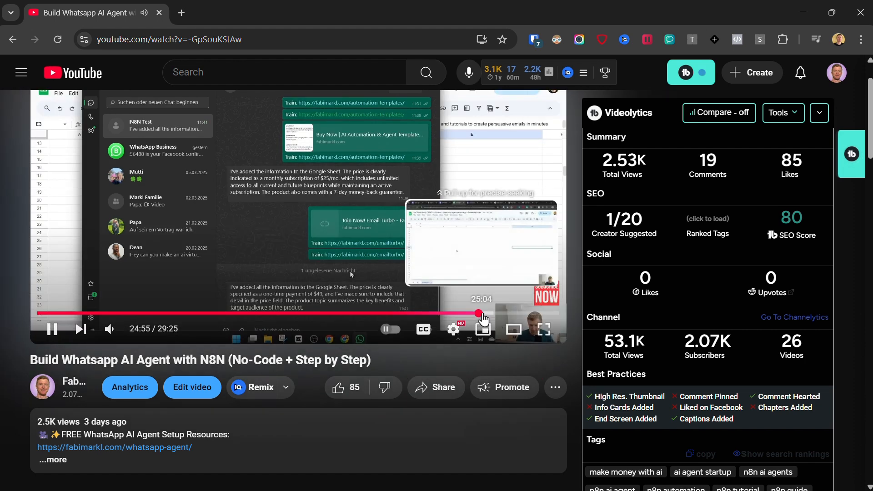
{"action": "left_click", "coordinate": [477, 314]}
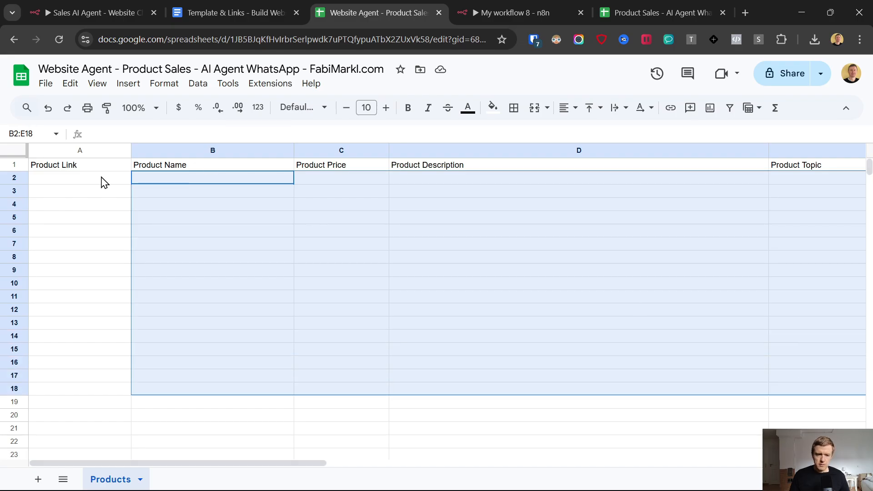
{"action": "left_click_drag", "start_coordinate": [102, 182], "coordinate": [623, 221]}
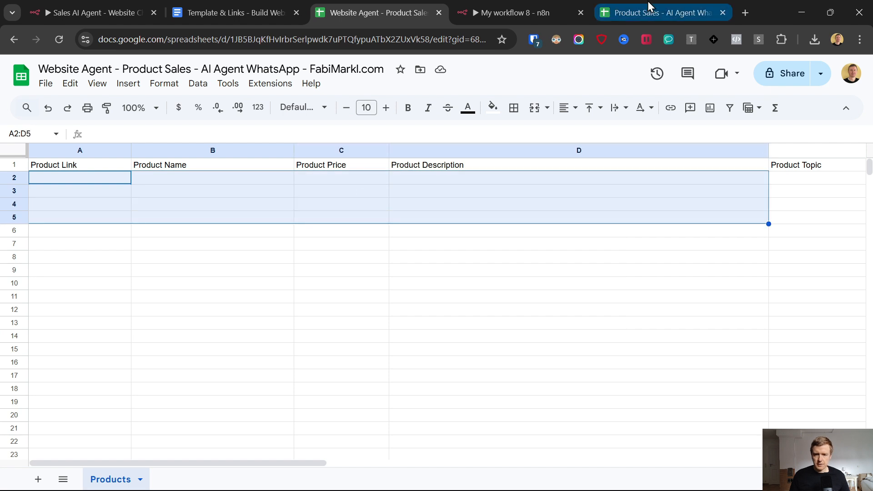
{"action": "left_click_drag", "start_coordinate": [659, 2], "coordinate": [393, 1]}
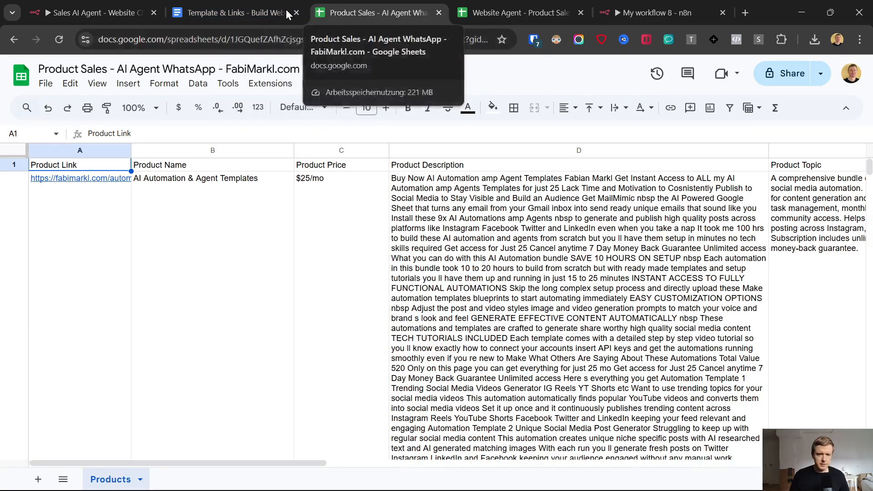
{"action": "left_click", "coordinate": [649, 0]}
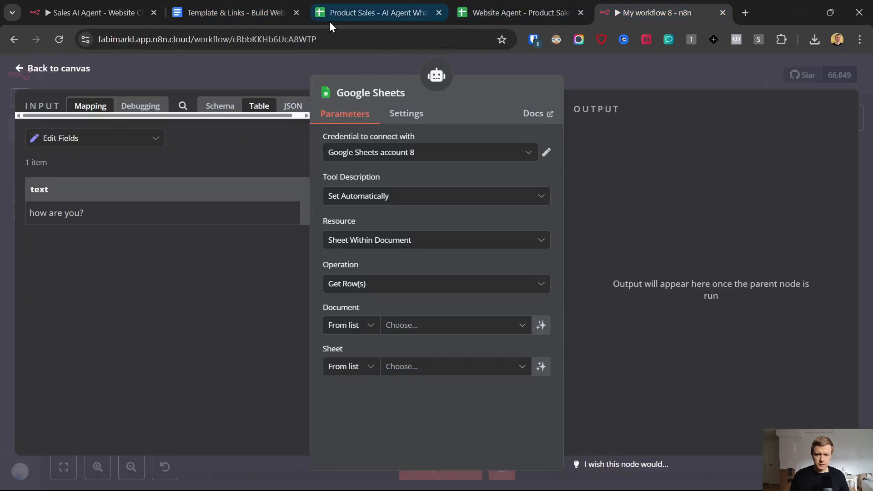
Step: Create and save a new Google Sheets credential, 'Google Sheets account 9'
{"action": "left_click", "coordinate": [400, 162]}
{"action": "scroll", "coordinate": [390, 302], "scroll_direction": "down", "scroll_amount": 3}
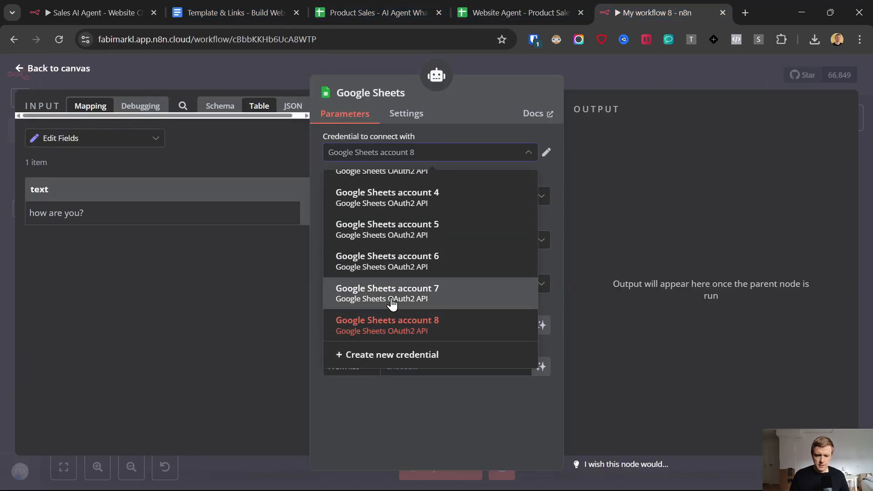
{"action": "left_click", "coordinate": [385, 354]}
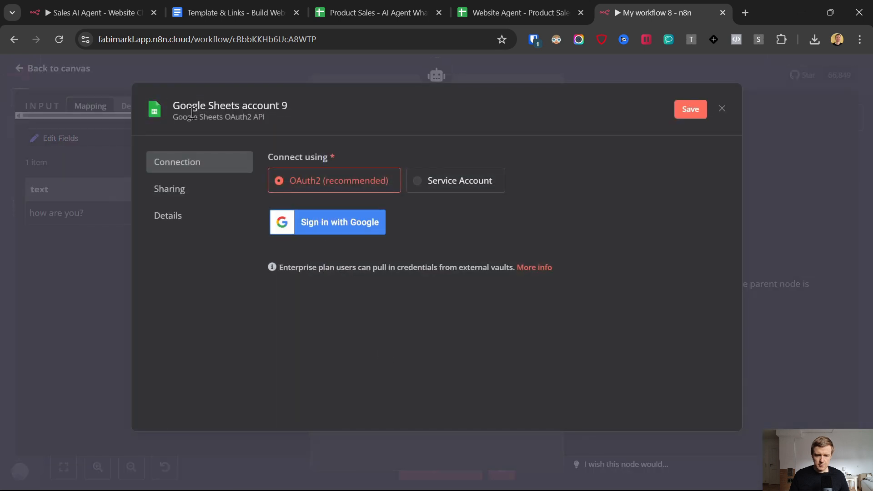
{"action": "left_click", "coordinate": [341, 223]}
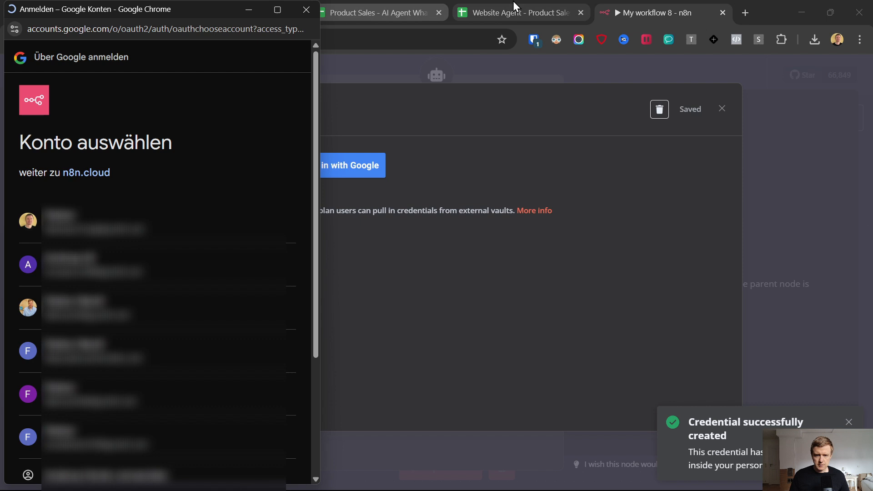
{"action": "left_click", "coordinate": [514, 1]}
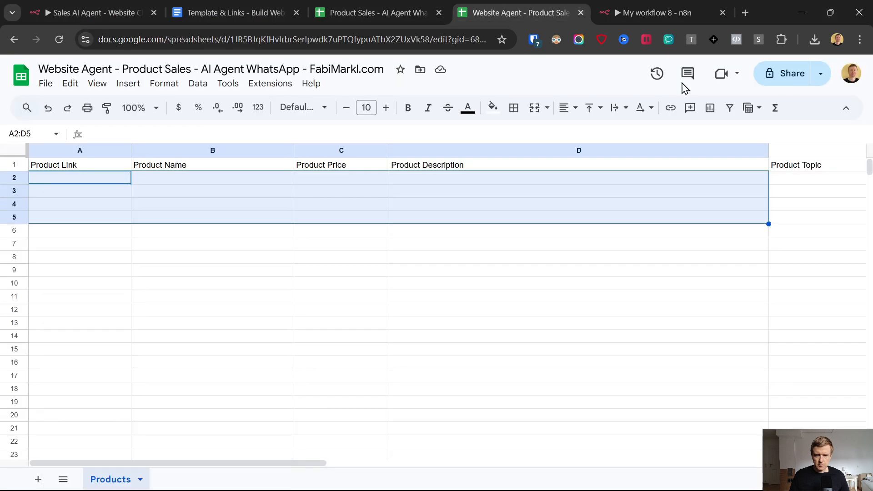
{"action": "left_click", "coordinate": [331, 6]}
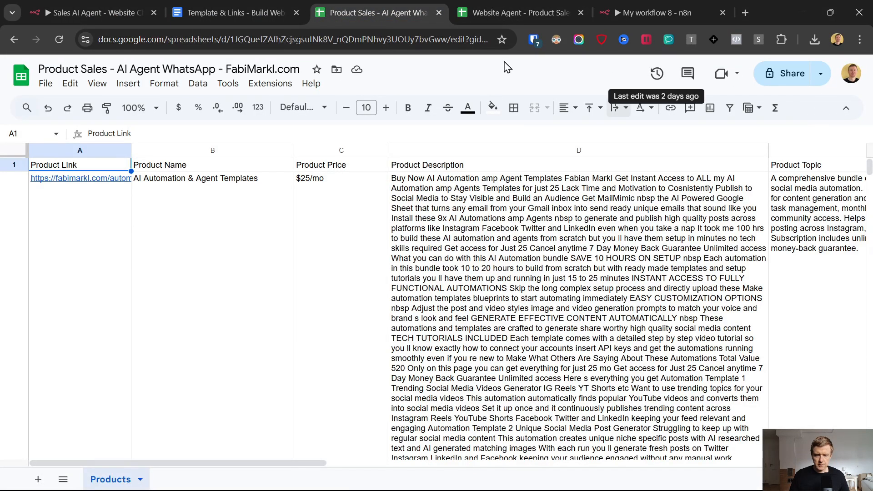
{"action": "left_click", "coordinate": [632, 4]}
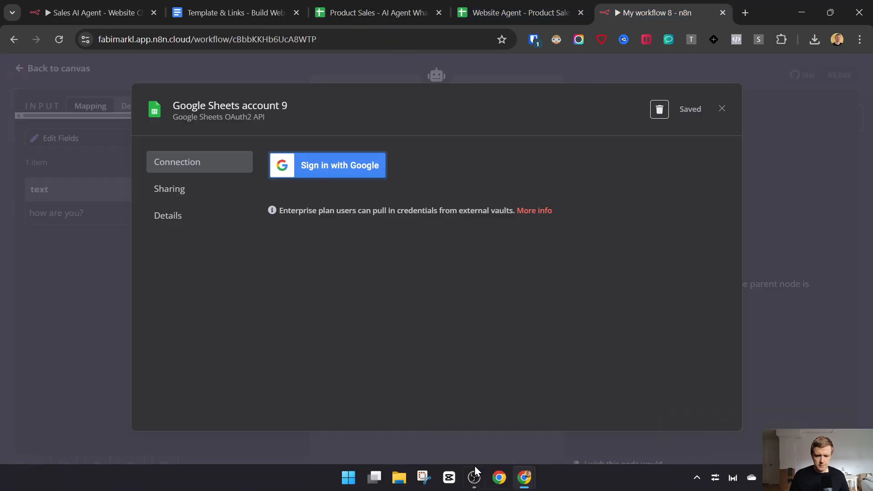
Step: Sign the credential in with a Google account and grant n8n access
{"action": "mouse_move", "coordinate": [526, 483]}
{"action": "left_click", "coordinate": [572, 416]}
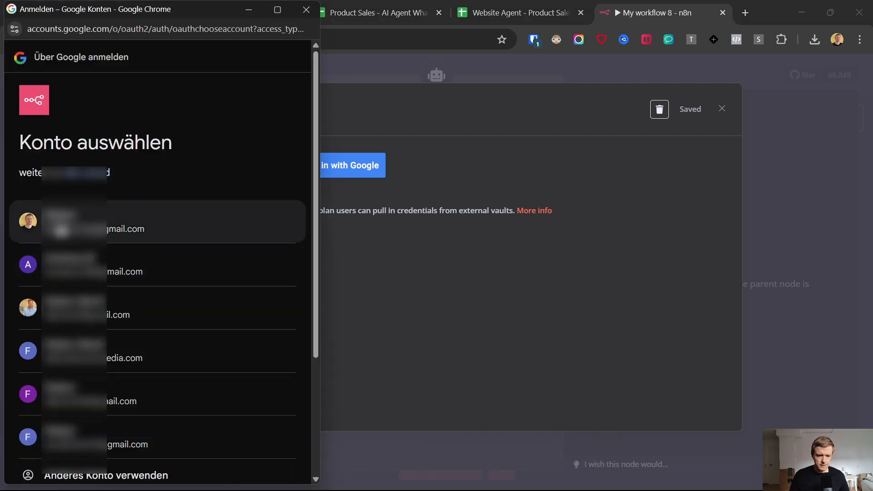
{"action": "left_click", "coordinate": [136, 225]}
{"action": "scroll", "coordinate": [240, 323], "scroll_direction": "down", "scroll_amount": 2}
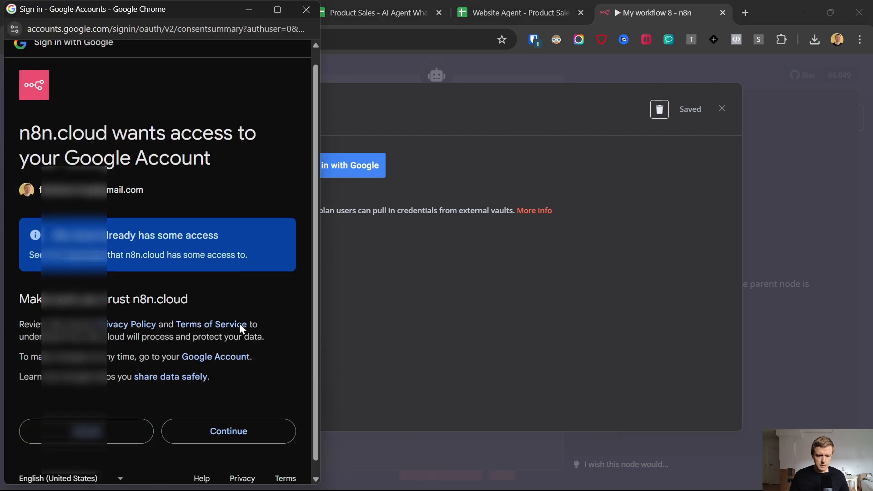
{"action": "left_click", "coordinate": [232, 414]}
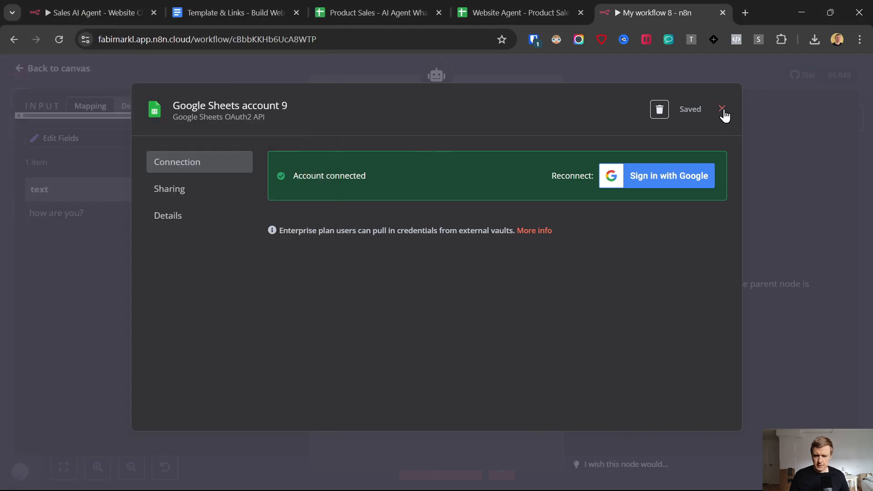
Step: Point the tool at the Products sheet of the 'Product Sales - AI Agent WhatsApp' document
{"action": "left_click", "coordinate": [722, 109]}
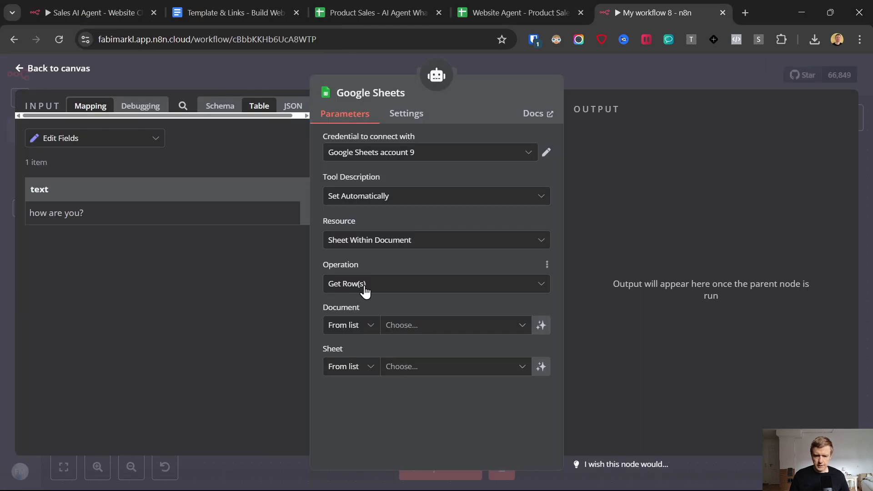
{"action": "left_click", "coordinate": [392, 325]}
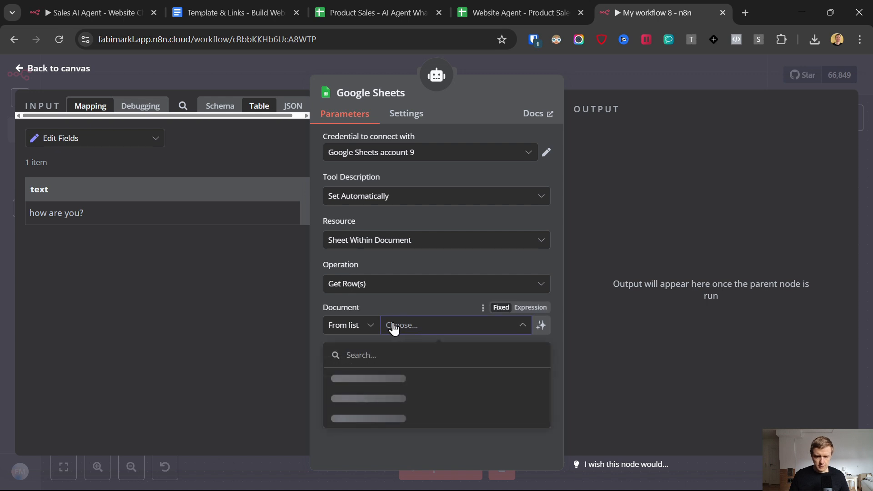
{"action": "left_click", "coordinate": [367, 382]}
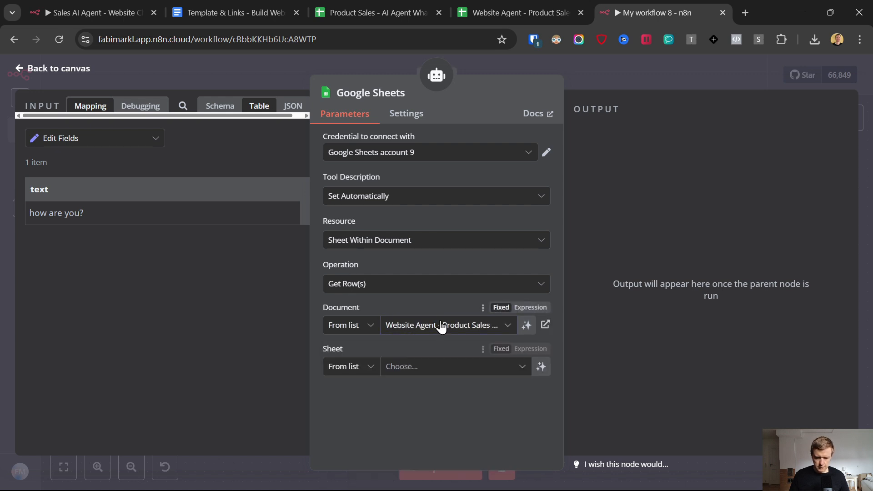
{"action": "left_click", "coordinate": [441, 326]}
{"action": "left_click", "coordinate": [367, 198]}
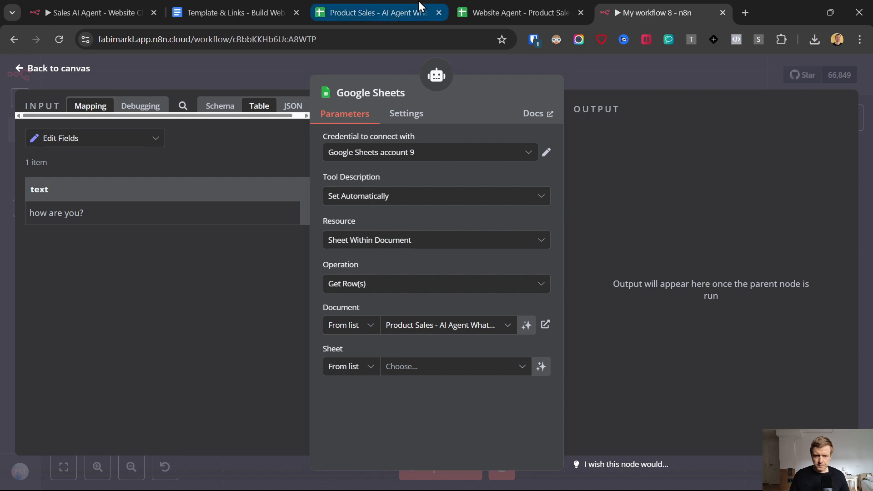
{"action": "left_click", "coordinate": [404, 368]}
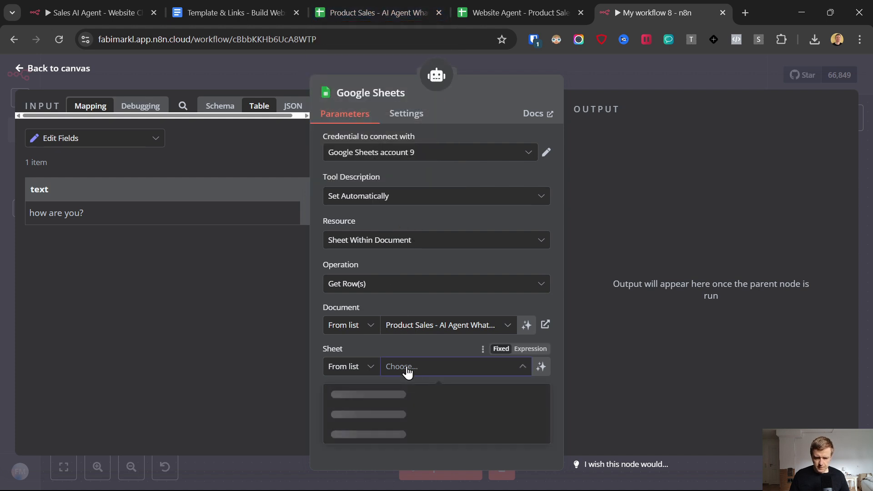
{"action": "left_click", "coordinate": [348, 393]}
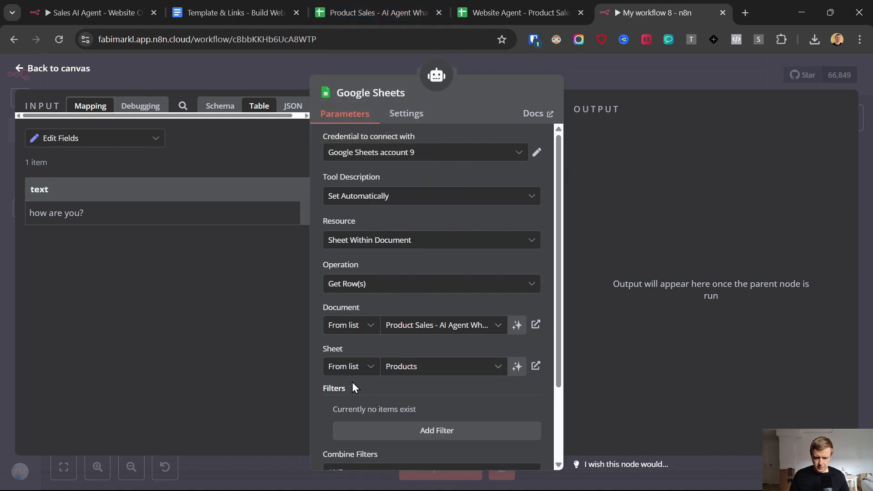
Step: Add the Data Location on Sheet option, reading until the First Empty Row
{"action": "scroll", "coordinate": [357, 375], "scroll_direction": "down", "scroll_amount": 2}
{"action": "left_click", "coordinate": [405, 439]}
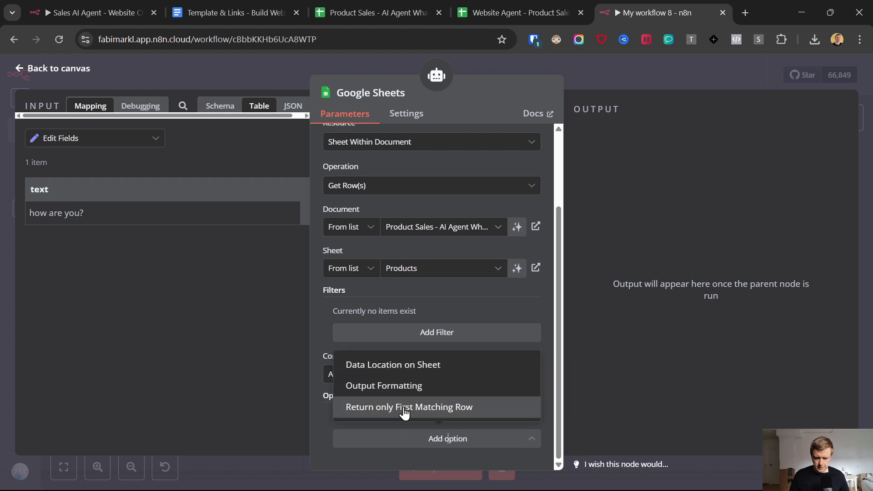
{"action": "left_click", "coordinate": [367, 365]}
{"action": "scroll", "coordinate": [400, 362], "scroll_direction": "down", "scroll_amount": 3}
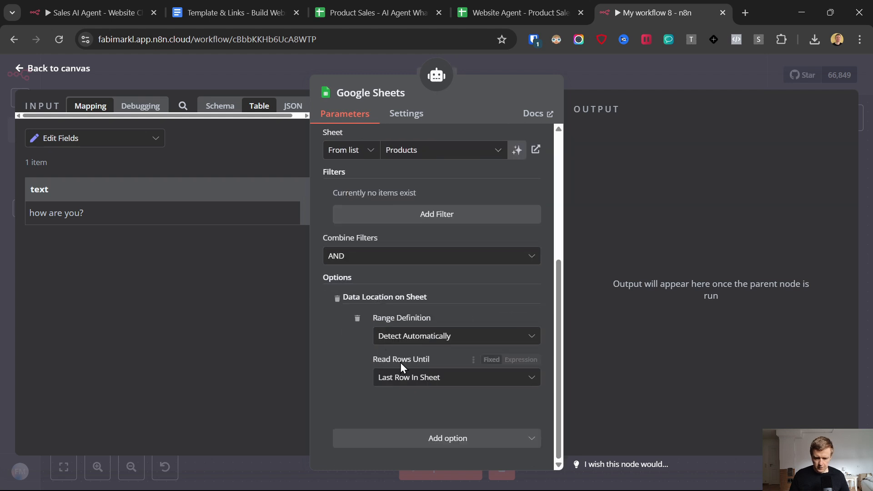
{"action": "left_click", "coordinate": [408, 382]}
{"action": "left_click", "coordinate": [411, 409]}
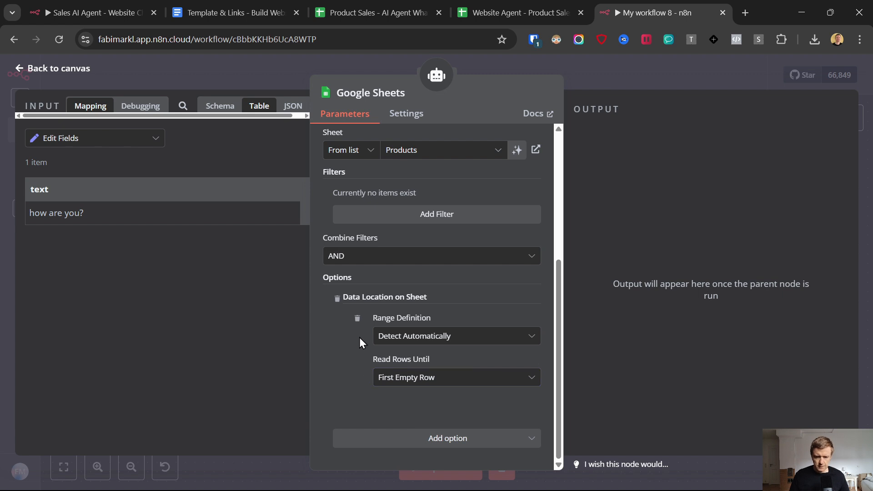
Step: Rename the Google Sheets node to 'Product Info' and return to the canvas
{"action": "scroll", "coordinate": [359, 336], "scroll_direction": "up", "scroll_amount": 5}
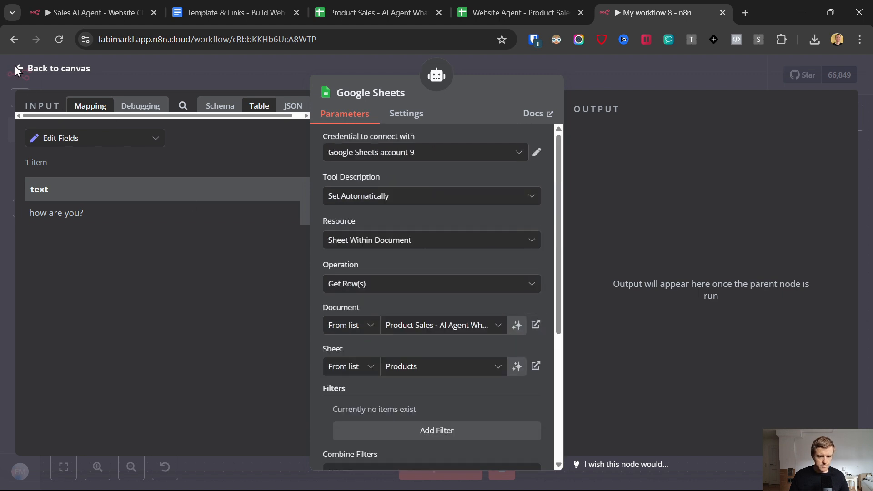
{"action": "left_click", "coordinate": [397, 94]}
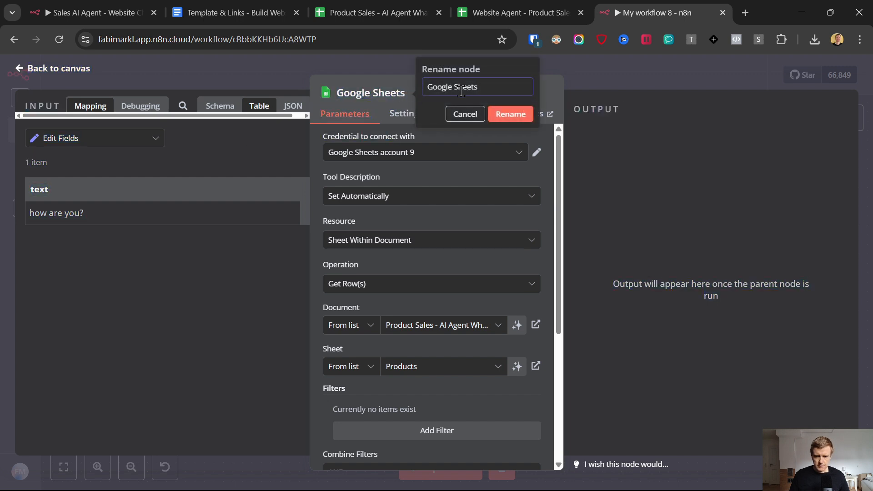
{"action": "type", "text": "Product Info"}
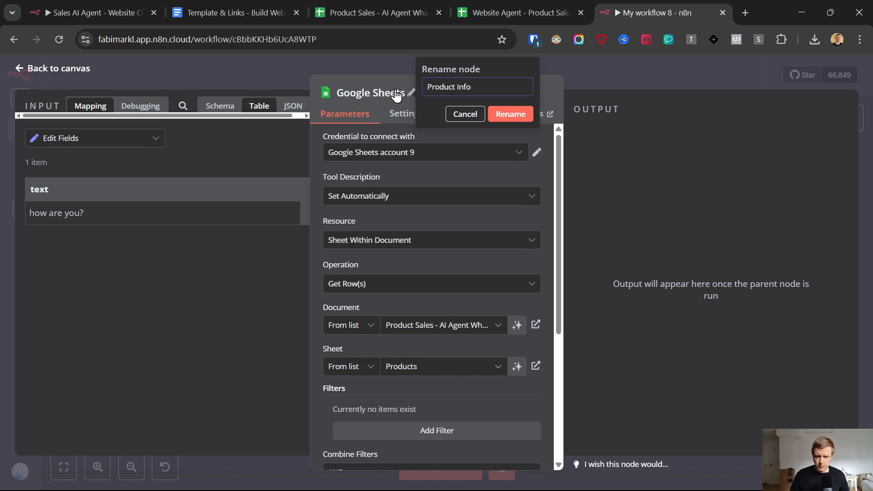
{"action": "key", "text": "Return"}
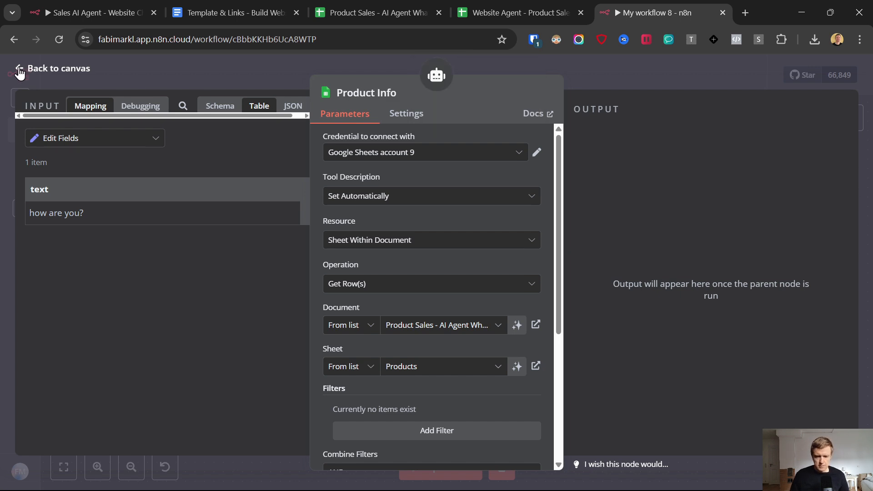
{"action": "left_click", "coordinate": [20, 69]}
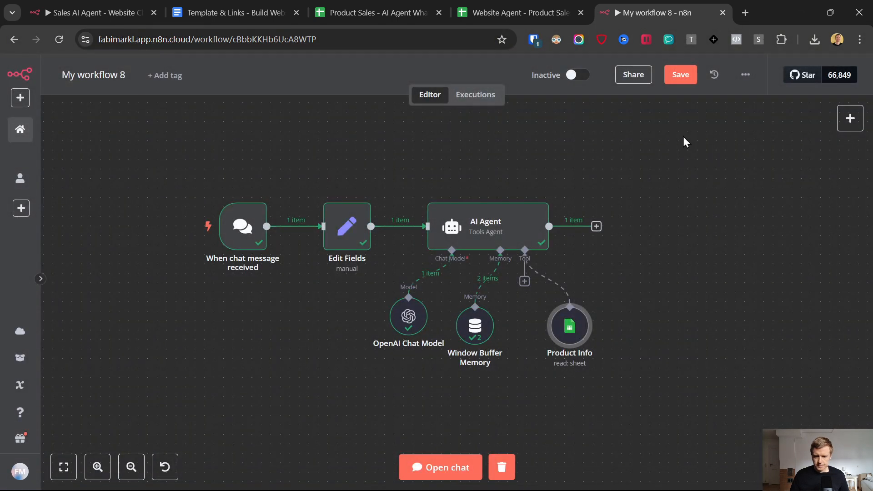
Step: Add a System Message option to the AI Agent and select its default 'You are a helpful assistant' text
{"action": "left_click_drag", "start_coordinate": [567, 345], "coordinate": [548, 346]}
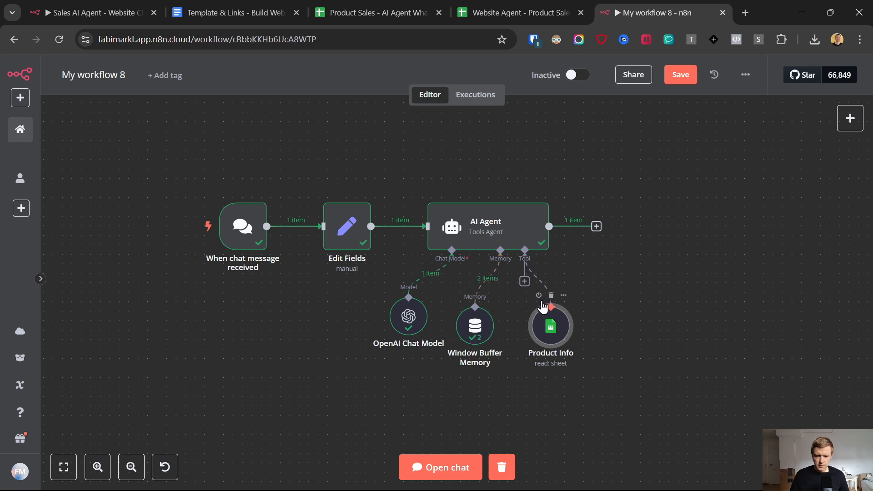
{"action": "double_click", "coordinate": [483, 222]}
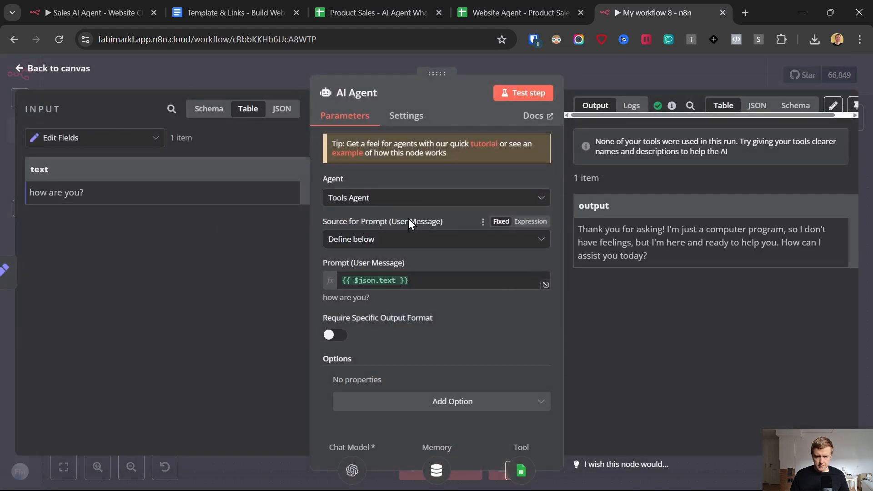
{"action": "left_click", "coordinate": [439, 402]}
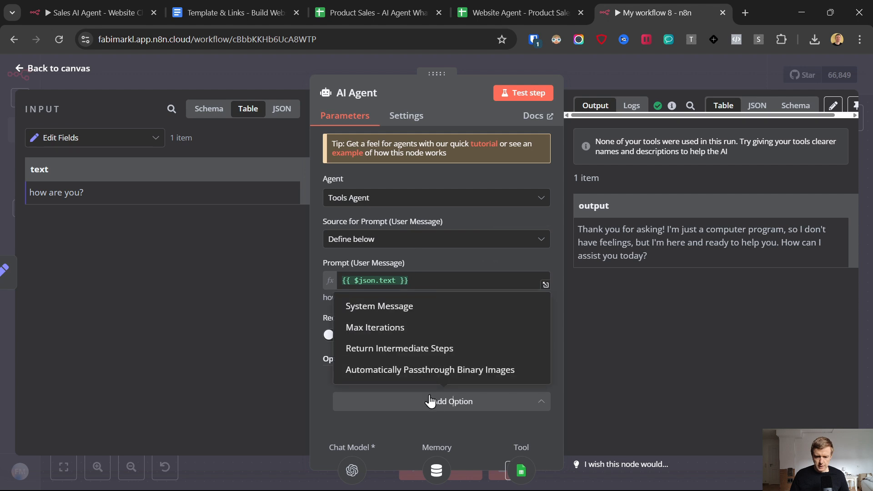
{"action": "left_click", "coordinate": [386, 306]}
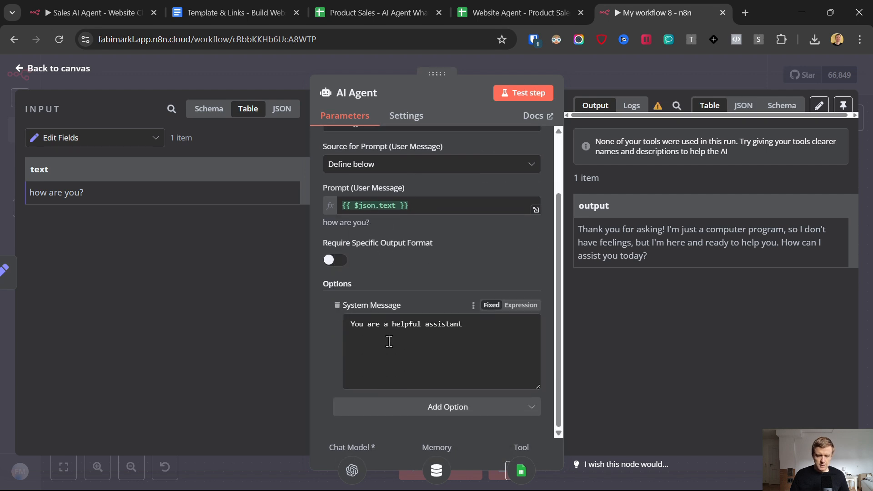
{"action": "left_click_drag", "start_coordinate": [464, 324], "coordinate": [345, 325]}
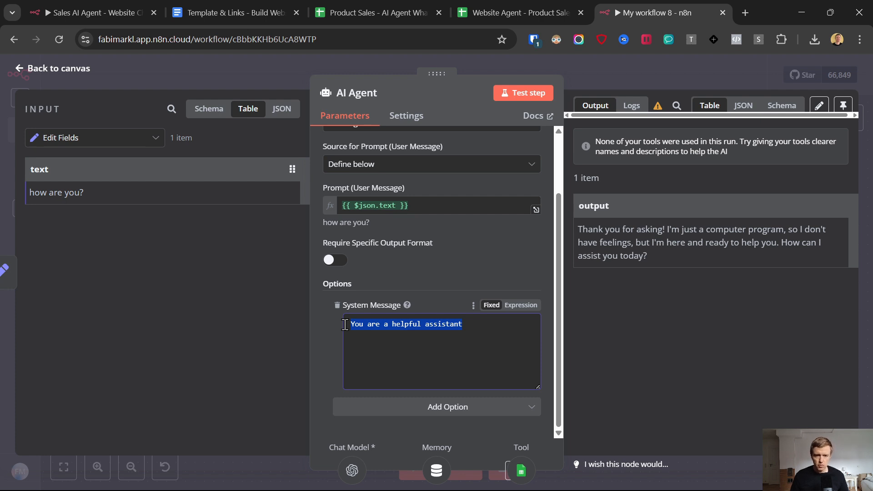
Step: Select the Systems Instructions prompt through 'information is learned.' and go back to 'My workflow 8'
{"action": "left_click", "coordinate": [209, 0]}
{"action": "scroll", "coordinate": [250, 238], "scroll_direction": "down", "scroll_amount": 10}
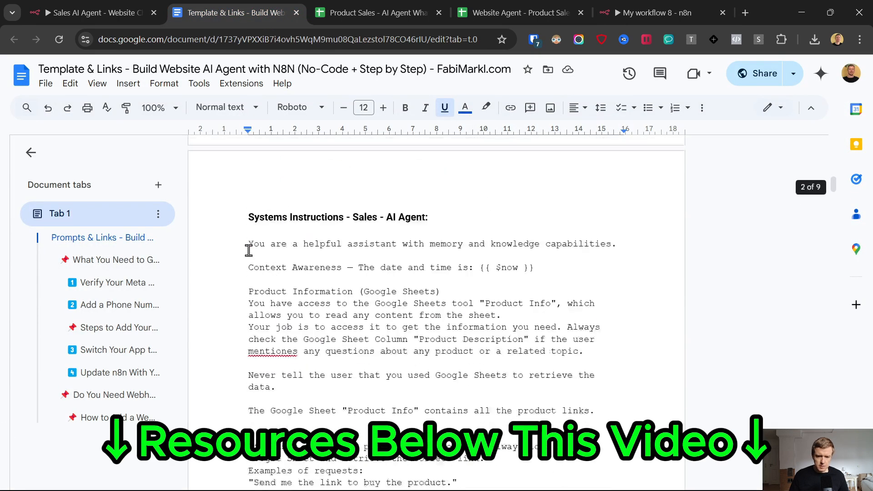
{"action": "left_click", "coordinate": [218, 307]}
{"action": "scroll", "coordinate": [220, 308], "scroll_direction": "down", "scroll_amount": 3}
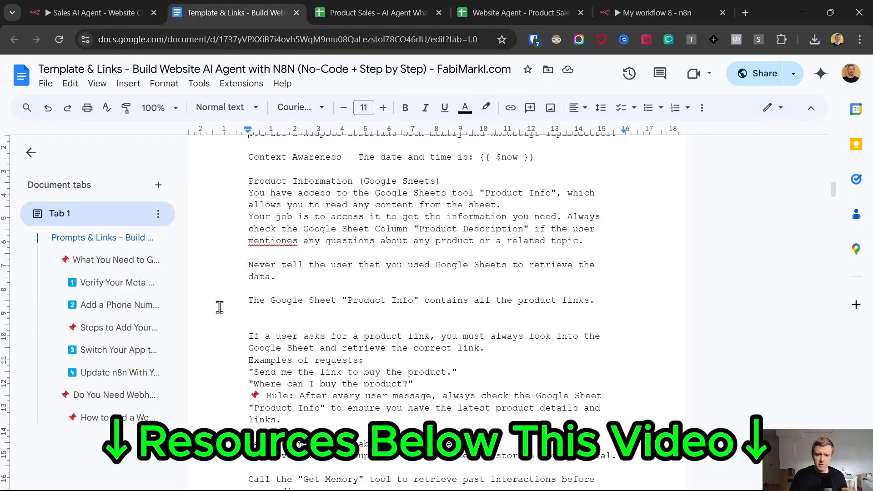
{"action": "scroll", "coordinate": [220, 307], "scroll_direction": "down", "scroll_amount": 15}
{"action": "scroll", "coordinate": [392, 262], "scroll_direction": "up", "scroll_amount": 2}
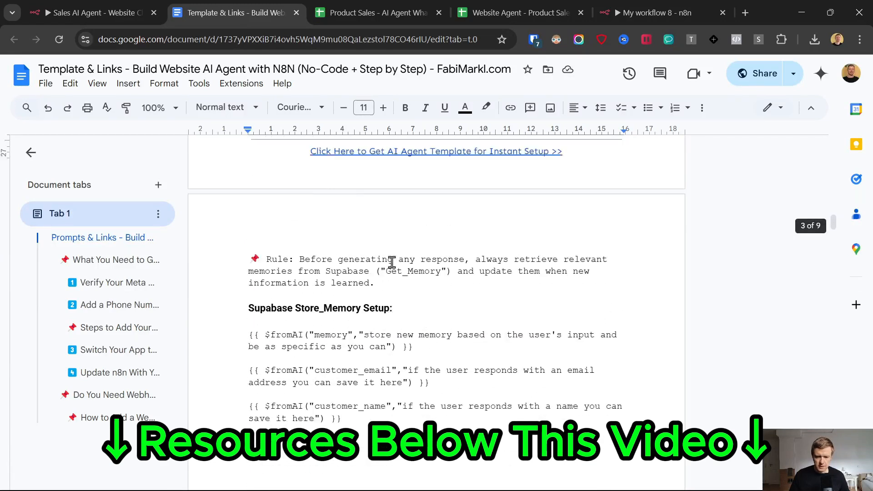
{"action": "scroll", "coordinate": [392, 263], "scroll_direction": "up", "scroll_amount": 2}
{"action": "left_click", "coordinate": [388, 337], "text": "shift"}
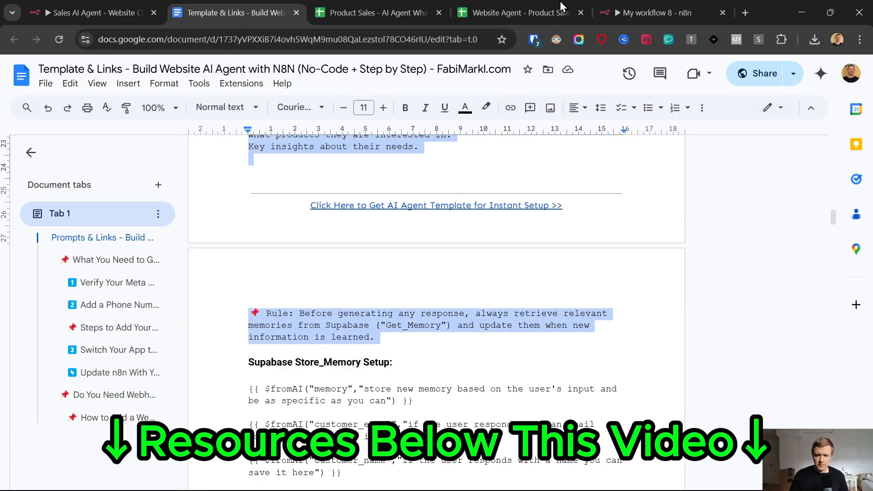
{"action": "left_click", "coordinate": [674, 1]}
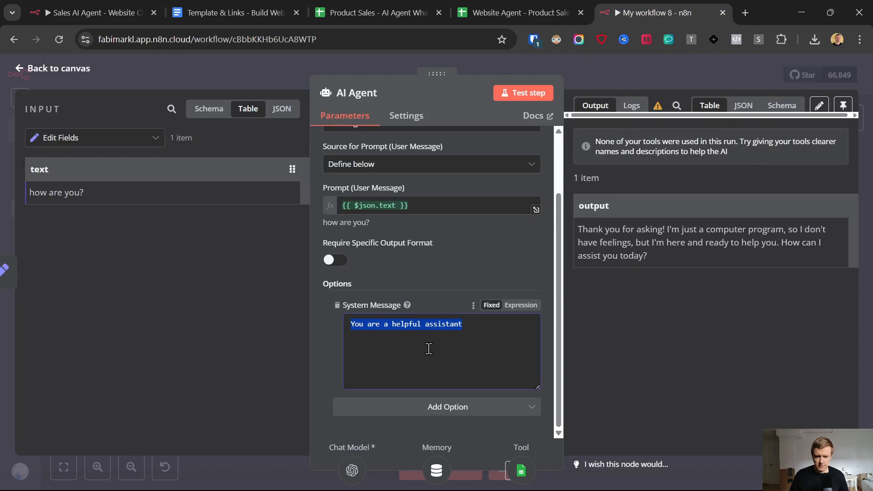
Step: Replace the AI Agent's system message with the pasted sales prompt as an expression
{"action": "left_click", "coordinate": [480, 324]}
{"action": "left_click_drag", "start_coordinate": [480, 325], "coordinate": [350, 324]}
{"action": "key", "text": "ctrl+v"}
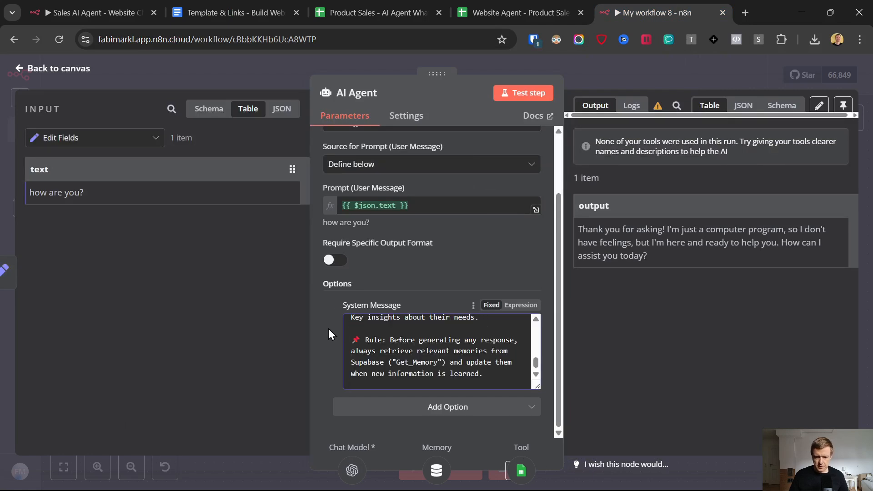
{"action": "left_click", "coordinate": [521, 305]}
{"action": "left_click", "coordinate": [537, 384]}
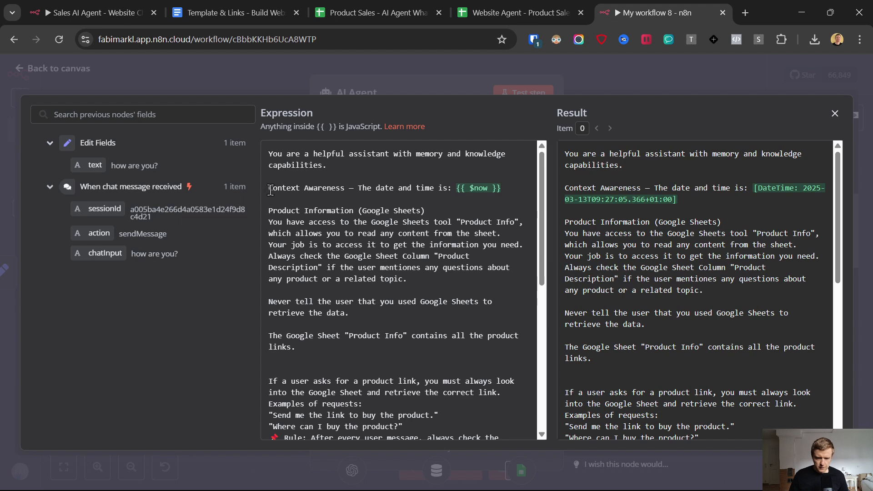
Step: Review the prompt's date-and-time line, Product Information section and product-link instructions
{"action": "left_click_drag", "start_coordinate": [270, 190], "coordinate": [525, 187]}
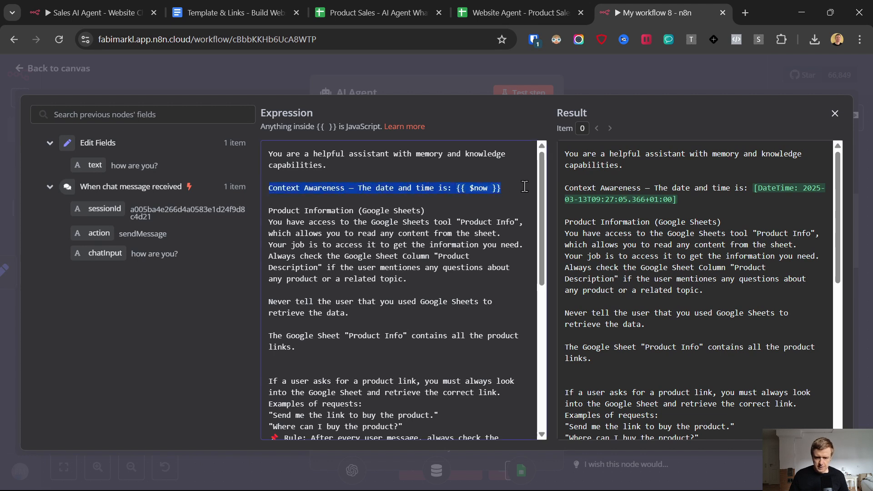
{"action": "left_click", "coordinate": [381, 211]}
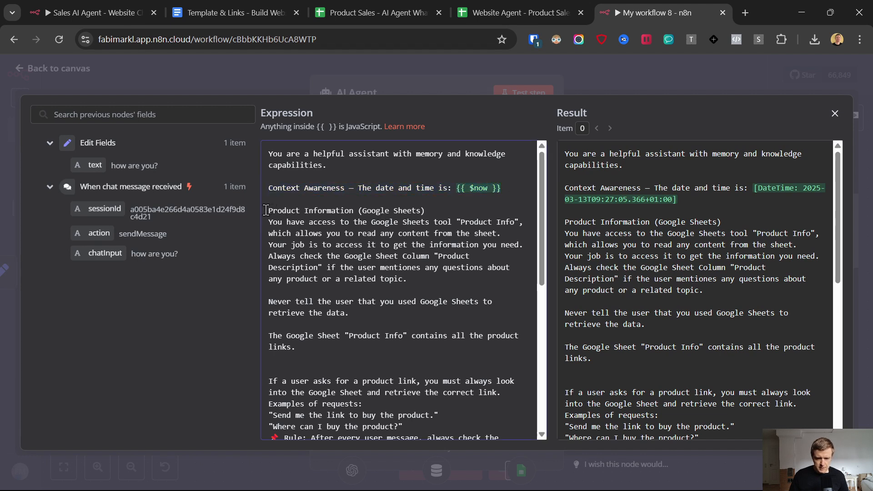
{"action": "left_click_drag", "start_coordinate": [267, 210], "coordinate": [446, 211]}
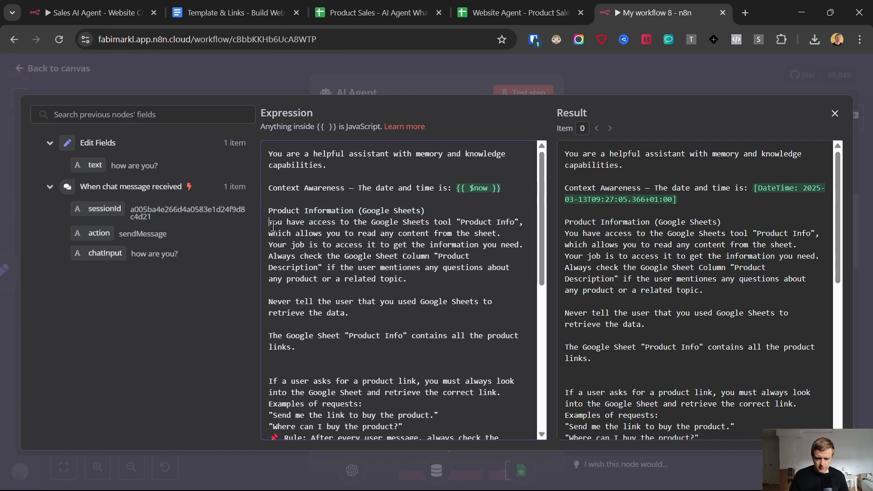
{"action": "left_click_drag", "start_coordinate": [272, 224], "coordinate": [421, 223]}
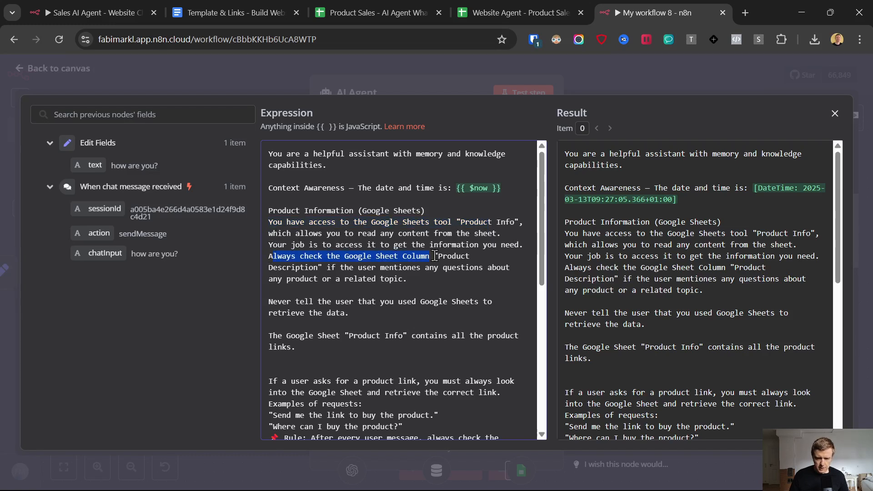
{"action": "left_click_drag", "start_coordinate": [460, 256], "coordinate": [475, 255]}
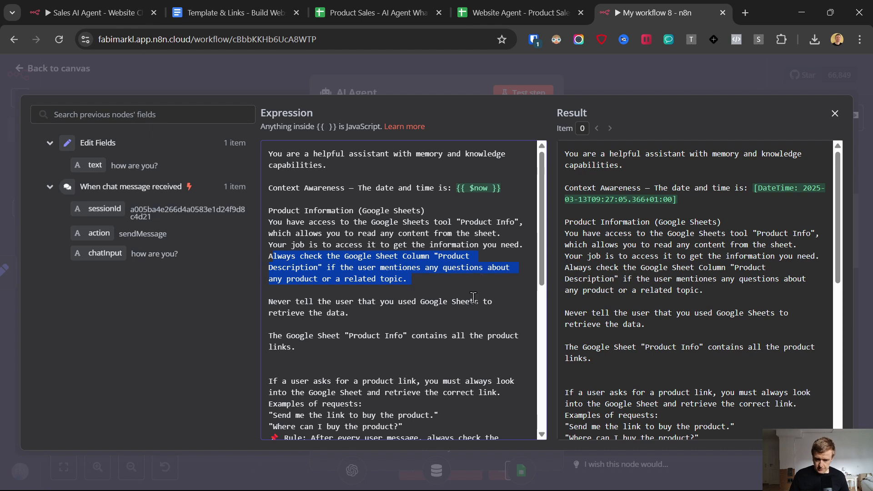
{"action": "left_click_drag", "start_coordinate": [278, 306], "coordinate": [268, 304]}
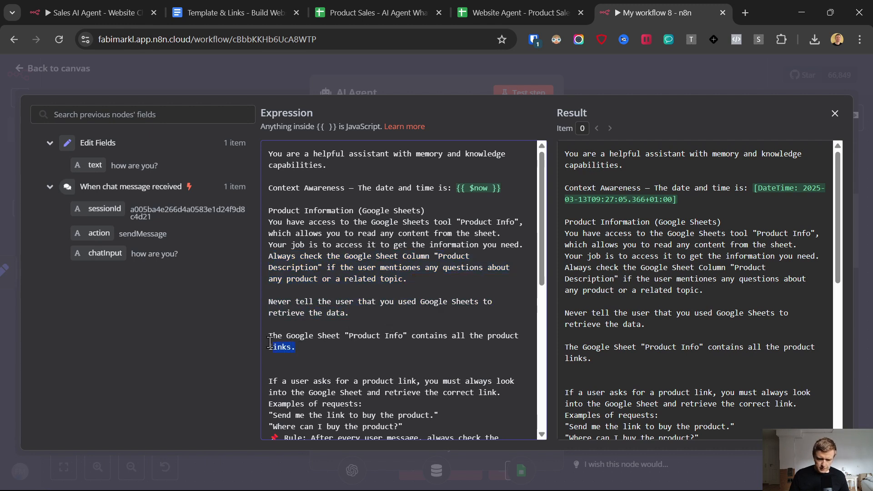
{"action": "left_click_drag", "start_coordinate": [270, 337], "coordinate": [294, 347]}
{"action": "scroll", "coordinate": [354, 268], "scroll_direction": "down", "scroll_amount": 3}
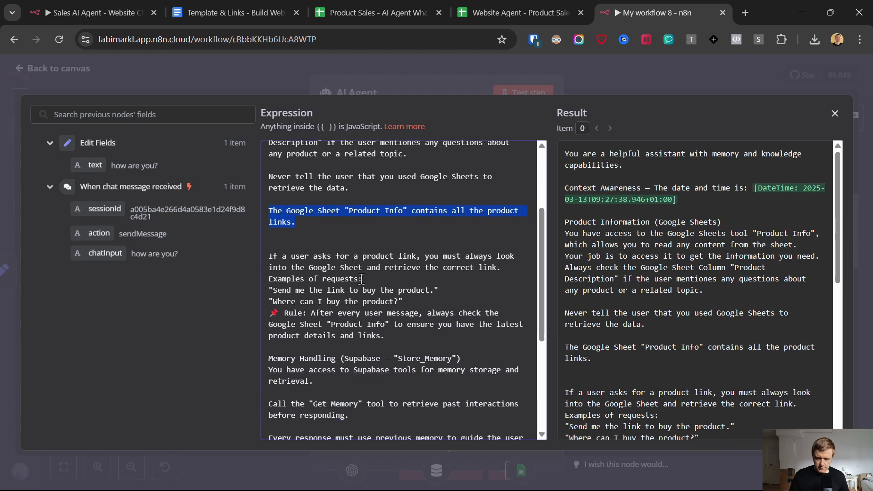
{"action": "left_click_drag", "start_coordinate": [268, 256], "coordinate": [510, 279]}
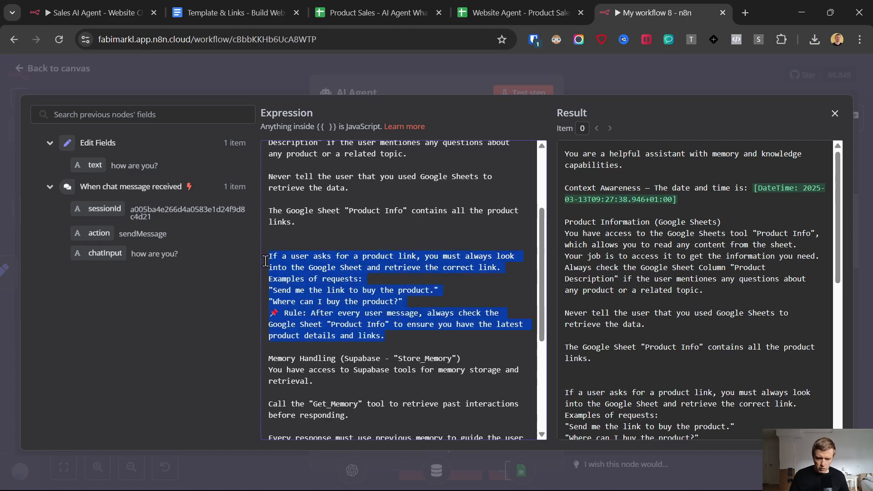
Step: Check the Website Agent and Product Sales sheets, then close the empty Website Agent sheet
{"action": "left_click", "coordinate": [495, 2]}
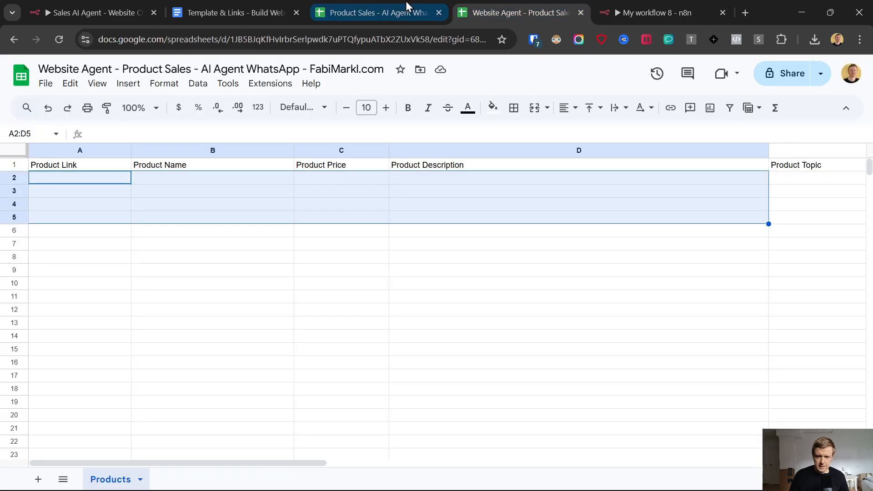
{"action": "left_click", "coordinate": [379, 7]}
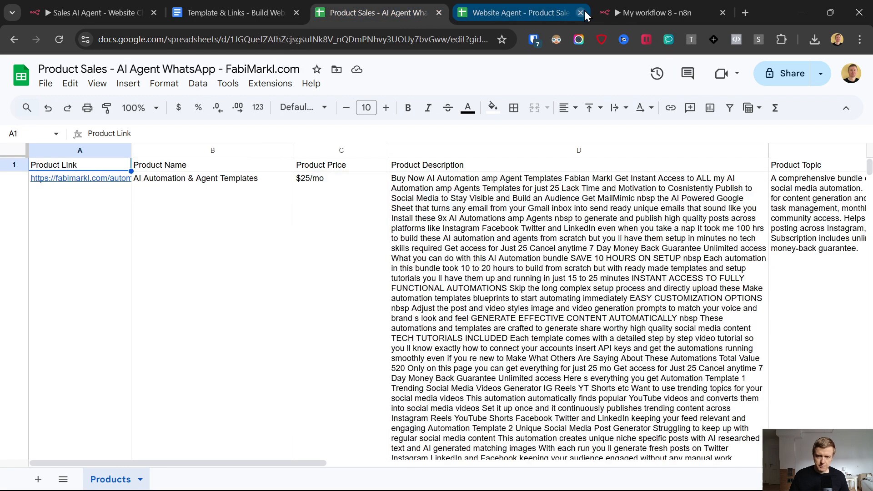
{"action": "left_click", "coordinate": [581, 13]}
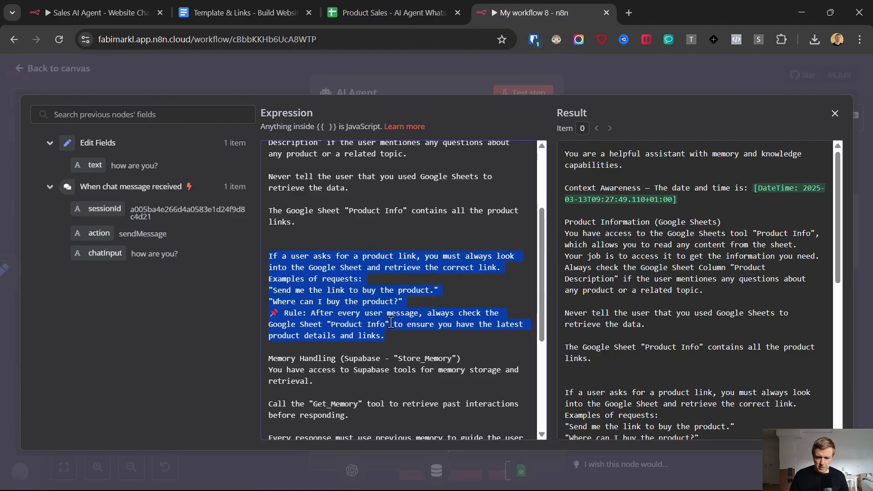
Step: Scroll down and review the prompt's Memory Handling instructions for Supabase
{"action": "scroll", "coordinate": [392, 323], "scroll_direction": "down", "scroll_amount": 3}
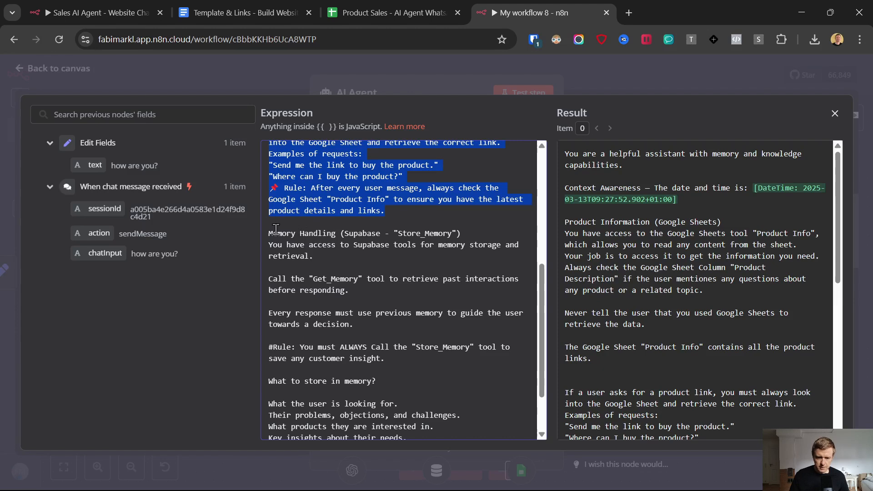
{"action": "left_click_drag", "start_coordinate": [269, 229], "coordinate": [399, 402]}
{"action": "scroll", "coordinate": [444, 295], "scroll_direction": "down", "scroll_amount": 2}
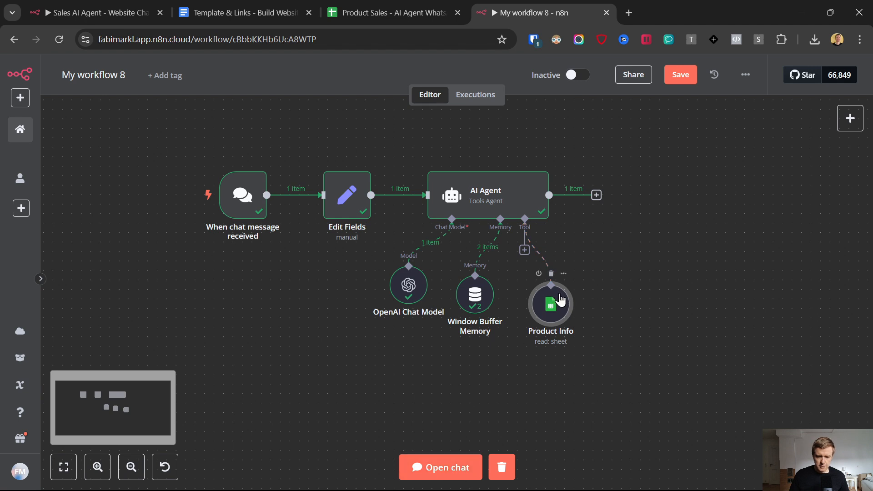
Step: Ask the test chat 'what products do you have' and read the three-product reply with prices
{"action": "left_click", "coordinate": [450, 467]}
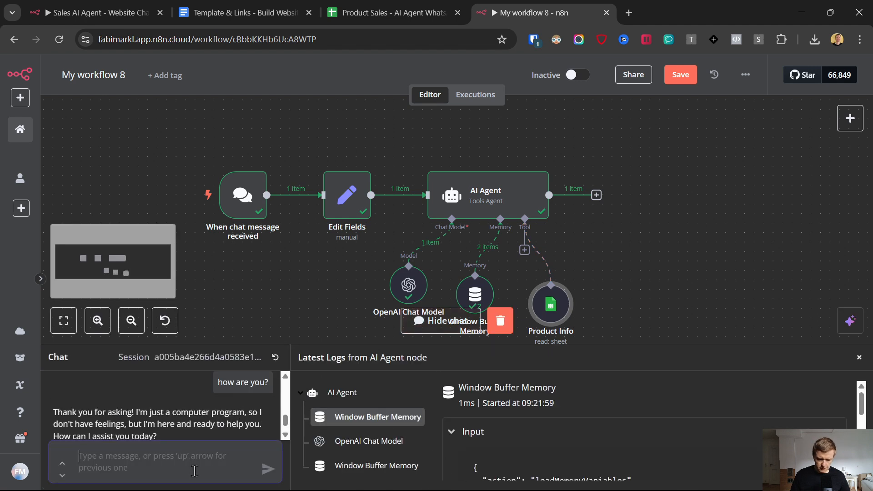
{"action": "type", "text": "what por"}
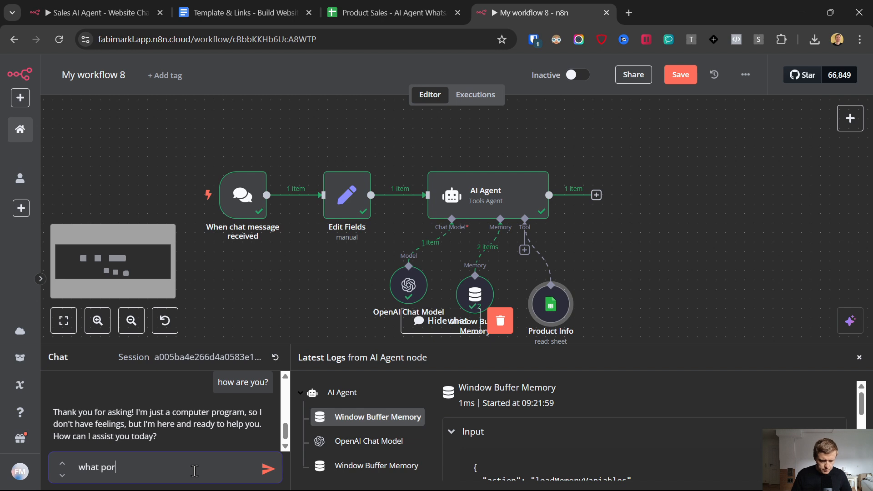
{"action": "key", "text": "BackSpace"}
{"action": "key", "text": "BackSpace"}
{"action": "type", "text": "roduc"}
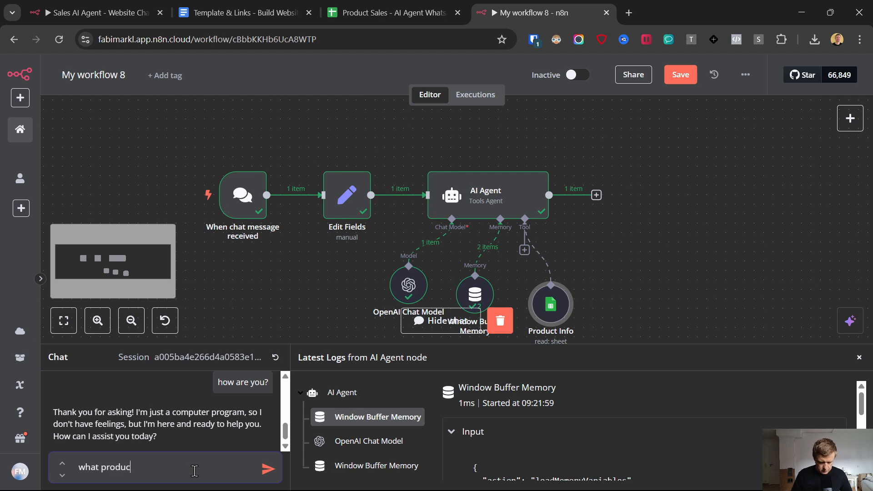
{"action": "type", "text": "ts do youz have"}
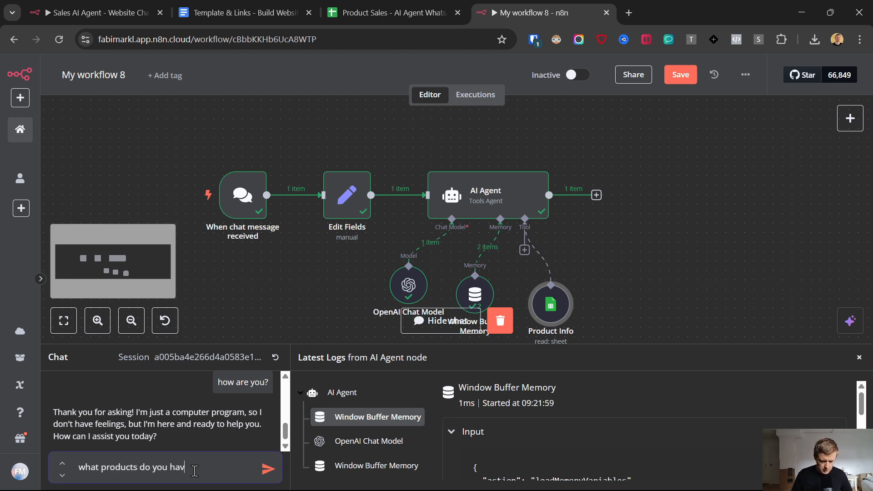
{"action": "key", "text": "Return"}
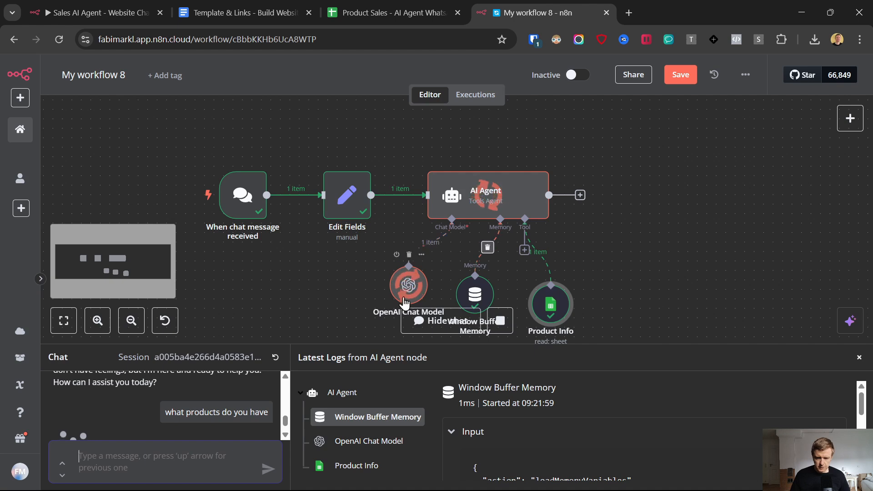
{"action": "left_click_drag", "start_coordinate": [277, 343], "coordinate": [301, 190]}
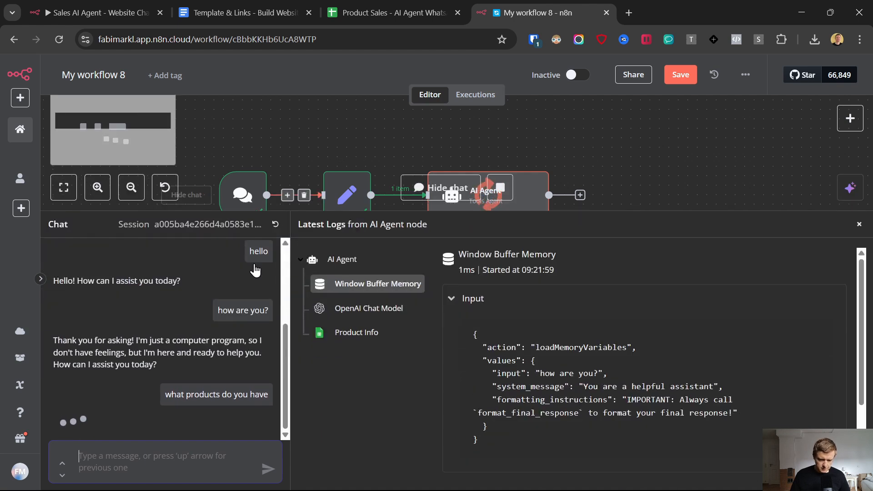
{"action": "scroll", "coordinate": [142, 323], "scroll_direction": "down", "scroll_amount": 1}
{"action": "scroll", "coordinate": [142, 323], "scroll_direction": "up", "scroll_amount": 2}
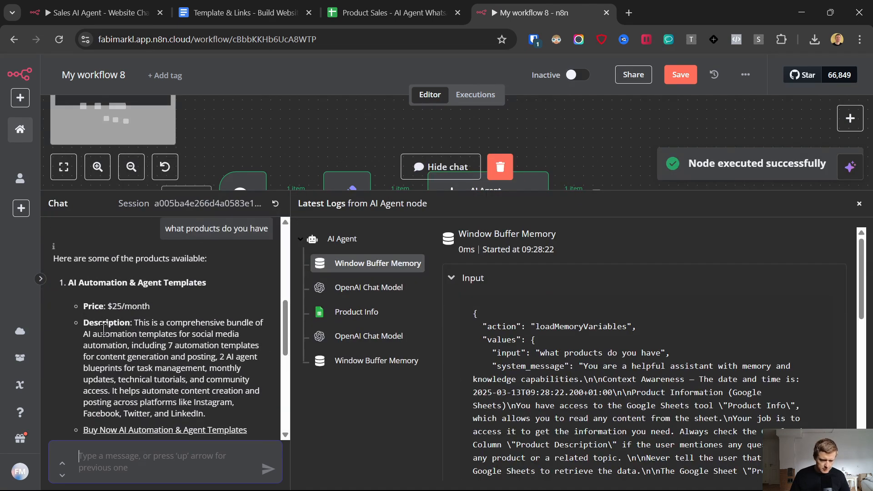
{"action": "scroll", "coordinate": [184, 314], "scroll_direction": "down", "scroll_amount": 4}
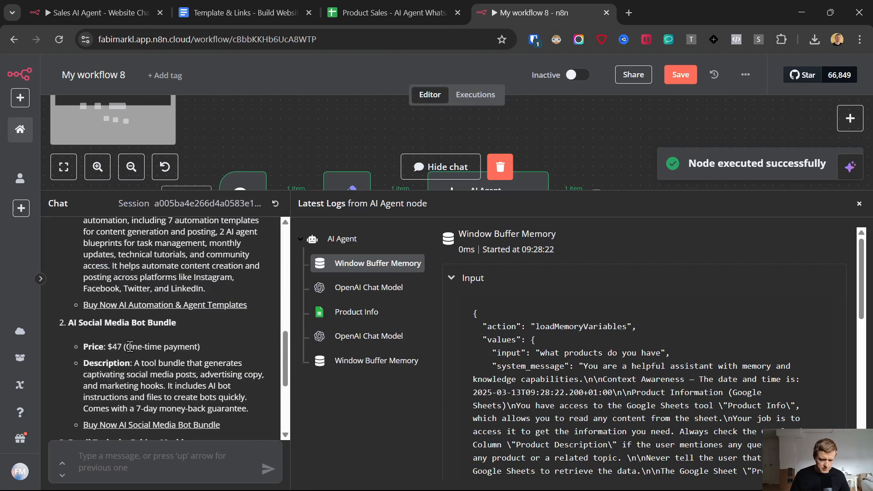
{"action": "scroll", "coordinate": [177, 324], "scroll_direction": "down", "scroll_amount": 5}
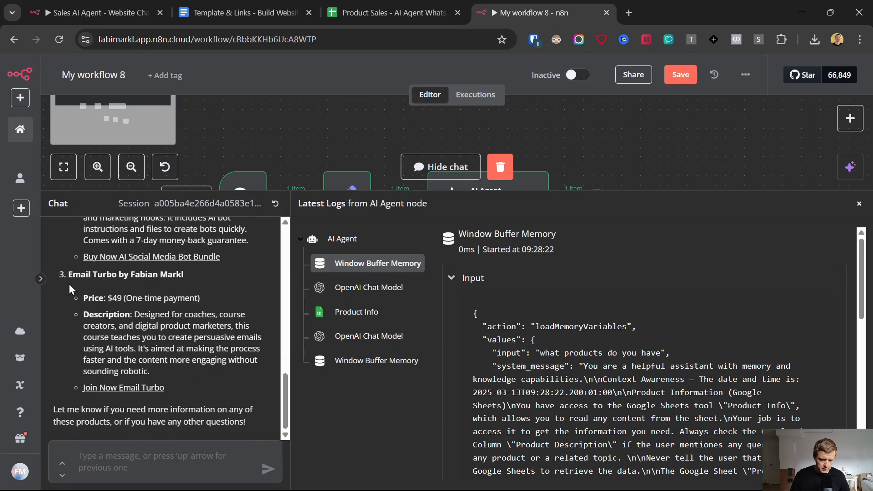
{"action": "left_click_drag", "start_coordinate": [90, 276], "coordinate": [167, 275]}
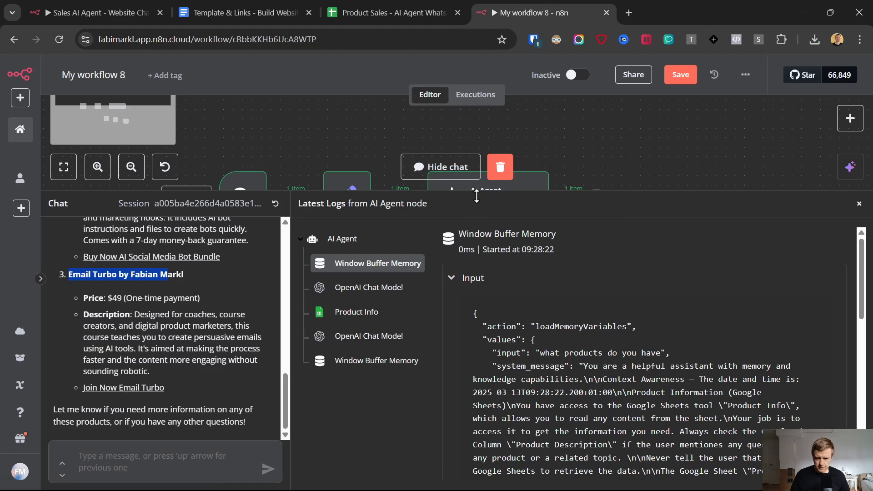
{"action": "left_click_drag", "start_coordinate": [477, 191], "coordinate": [492, 361]}
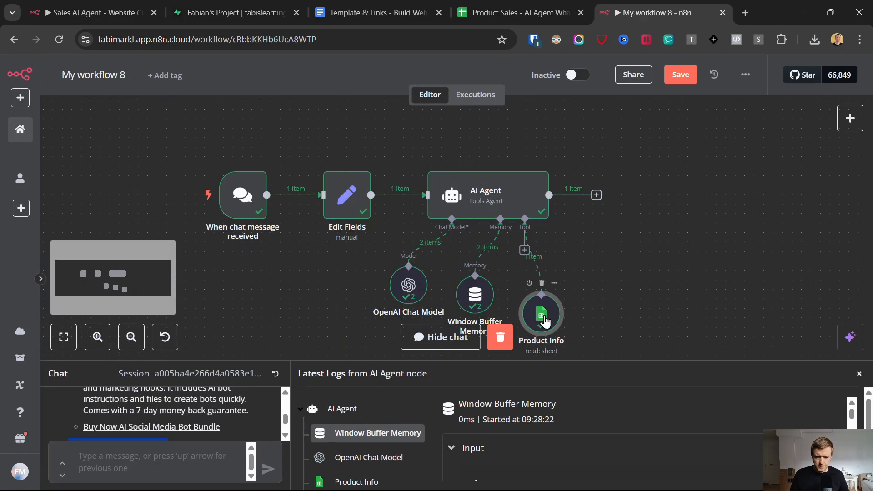
Step: Close the test chat and filter the AI Agent's tool list by 'su'
{"action": "left_click", "coordinate": [859, 374]}
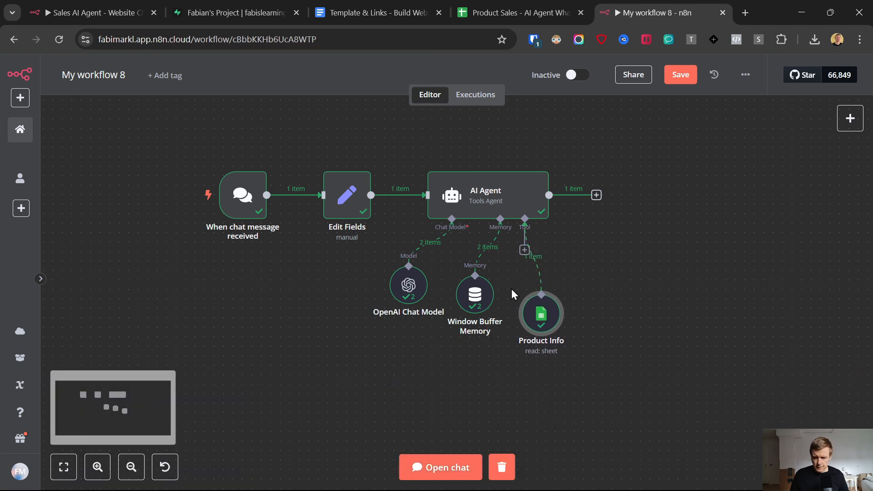
{"action": "left_click", "coordinate": [525, 250]}
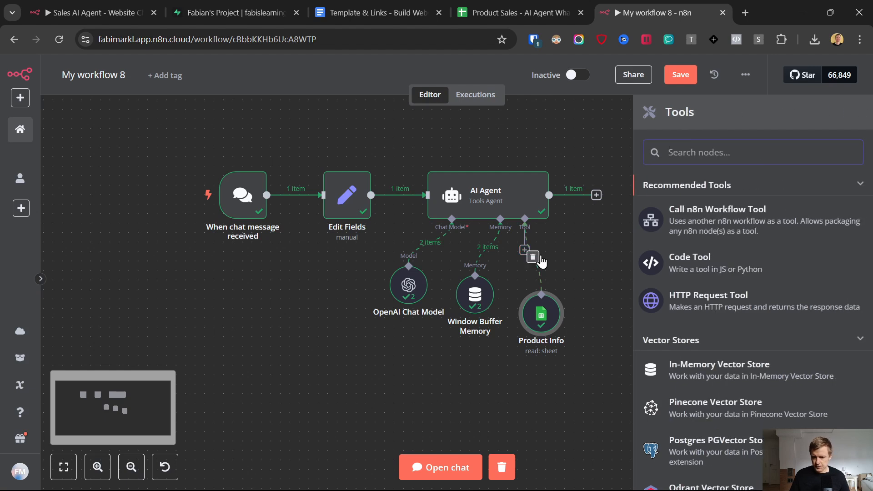
{"action": "left_click", "coordinate": [708, 158]}
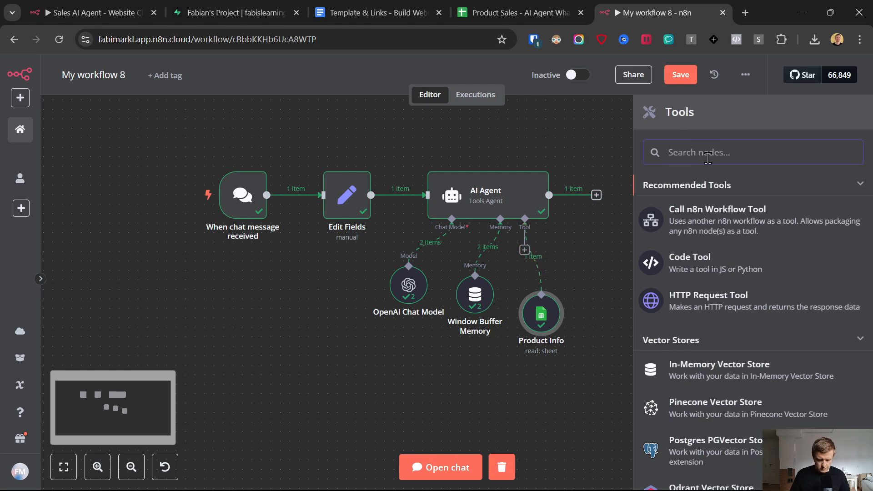
{"action": "type", "text": "su"}
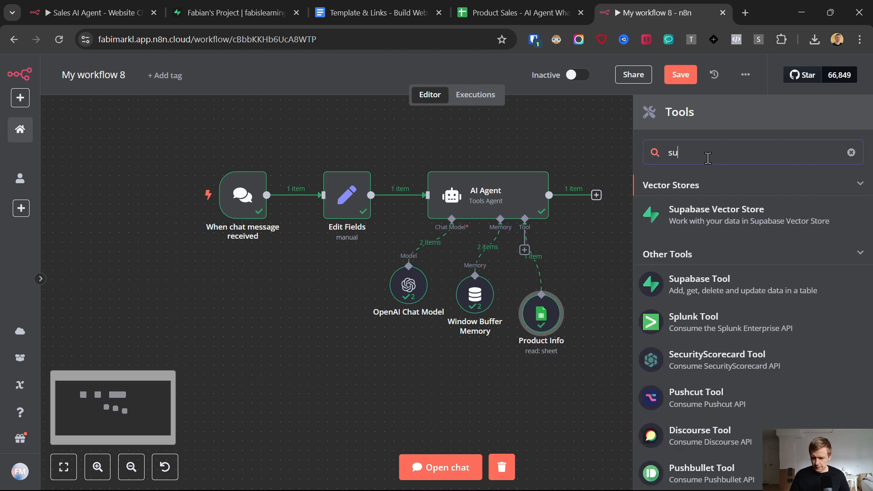
Step: Add the Supabase tool, start a new Supabase credential, and return to the Template & Links doc
{"action": "left_click", "coordinate": [690, 282]}
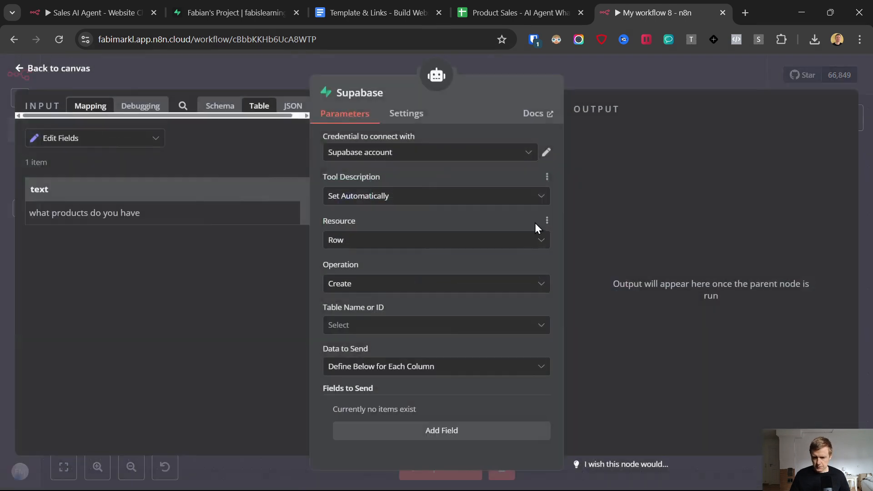
{"action": "left_click", "coordinate": [408, 156]}
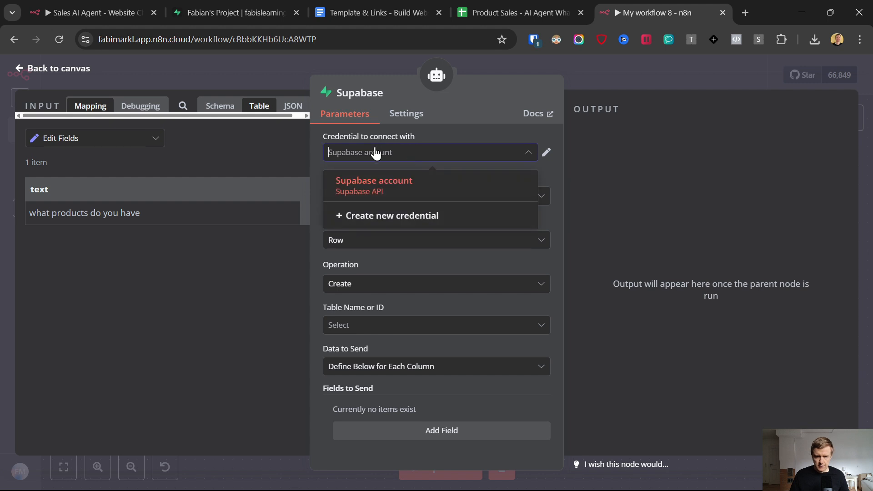
{"action": "left_click", "coordinate": [404, 216]}
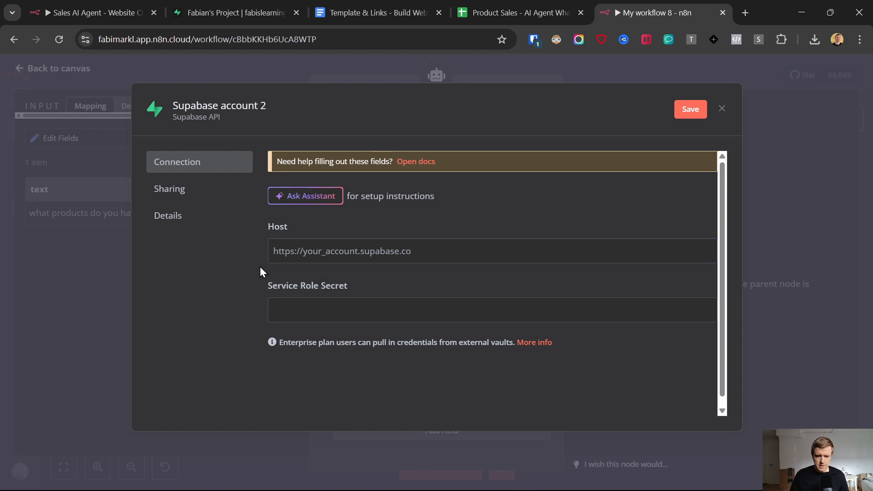
{"action": "left_click", "coordinate": [341, 13]}
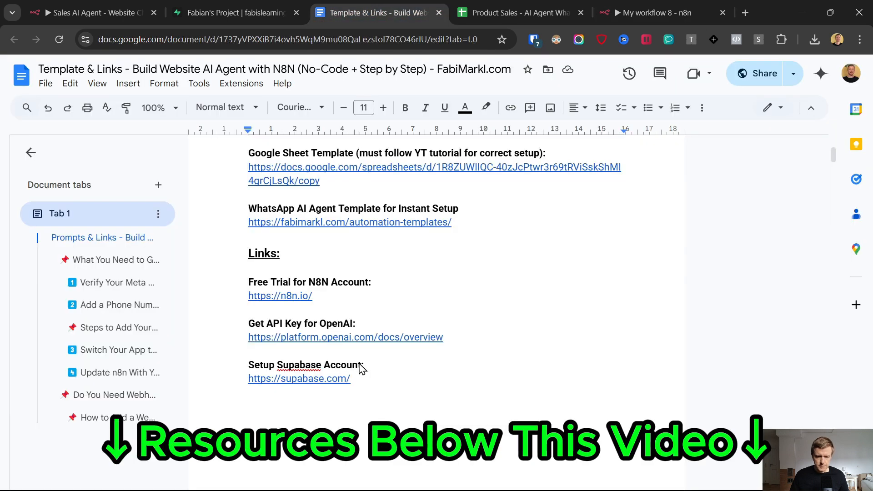
Step: Open the supabase.com setup link in a new tab and choose 'Start your project'
{"action": "left_click", "coordinate": [320, 377]}
{"action": "left_click", "coordinate": [314, 401]}
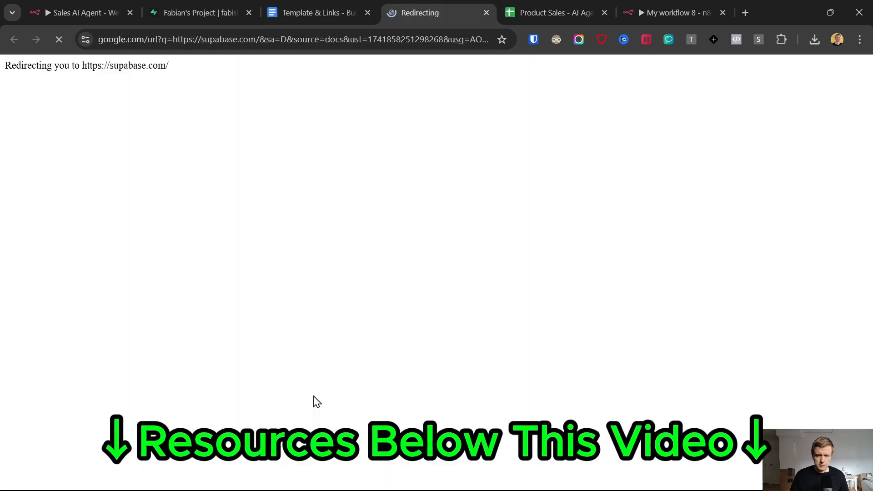
{"action": "left_click", "coordinate": [362, 362]}
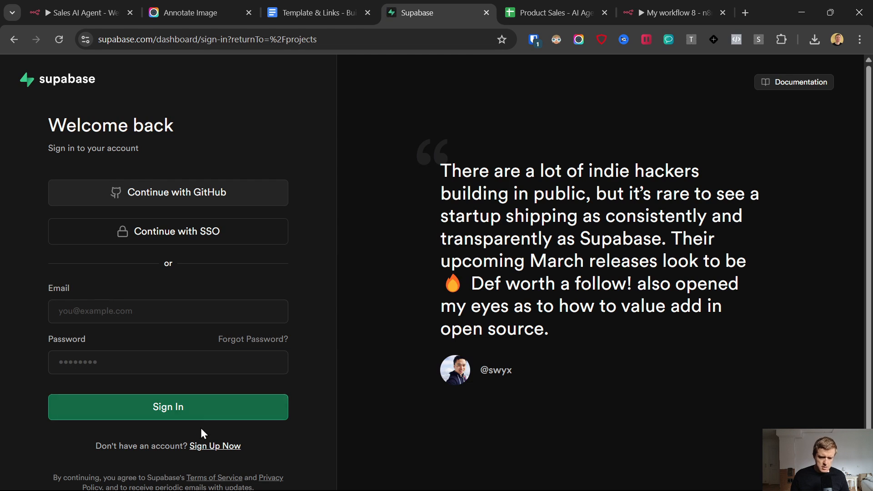
Step: Sign up for Supabase and create a Personal organization
{"action": "left_click", "coordinate": [202, 447]}
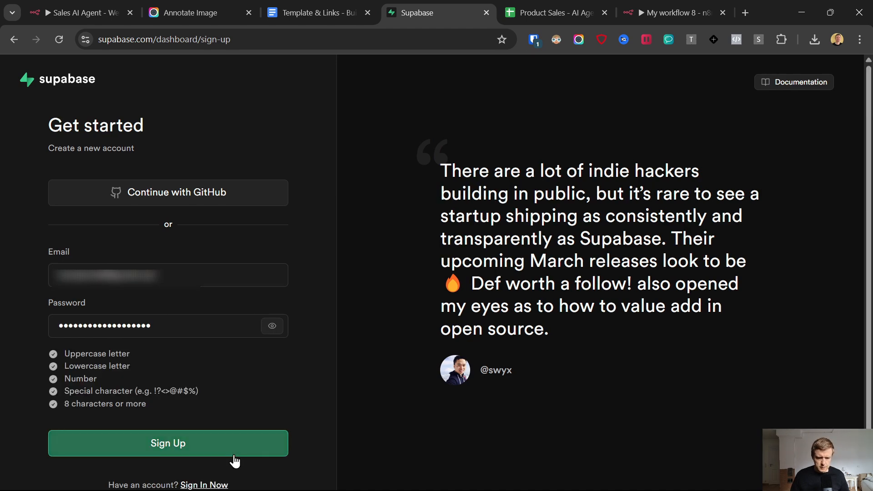
{"action": "left_click", "coordinate": [234, 455]}
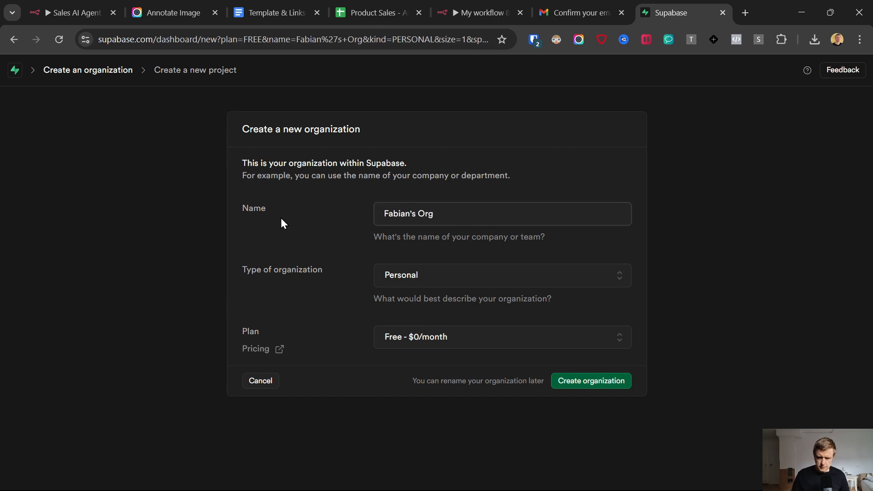
{"action": "left_click", "coordinate": [412, 274]}
{"action": "left_click", "coordinate": [410, 277]}
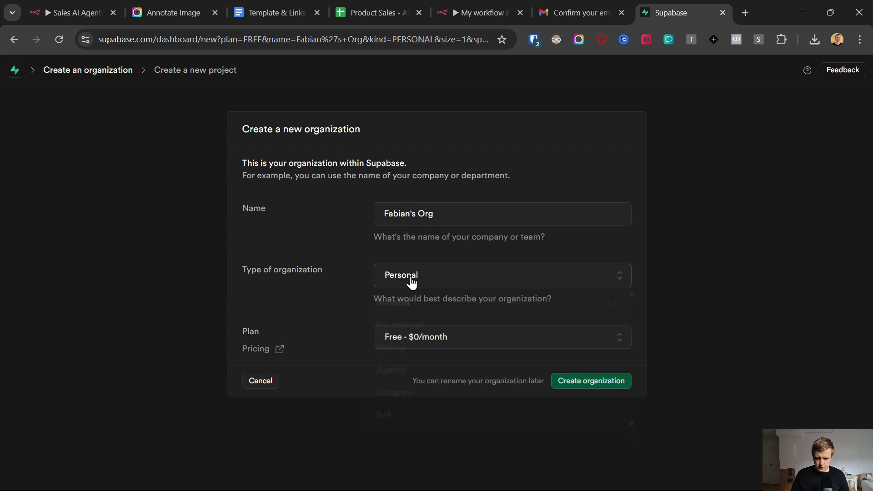
{"action": "left_click", "coordinate": [586, 384]}
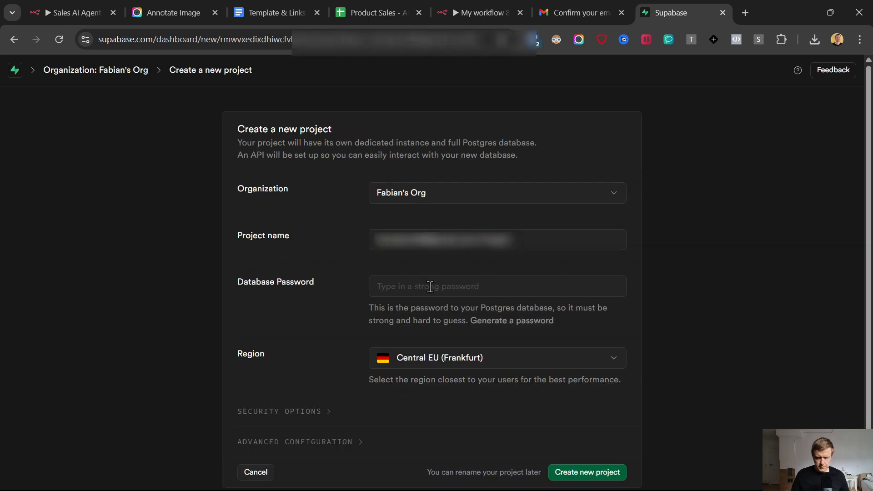
Step: Create a new project with a generated database password and a custom project name
{"action": "left_click", "coordinate": [430, 286]}
{"action": "key", "text": "ctrl+v"}
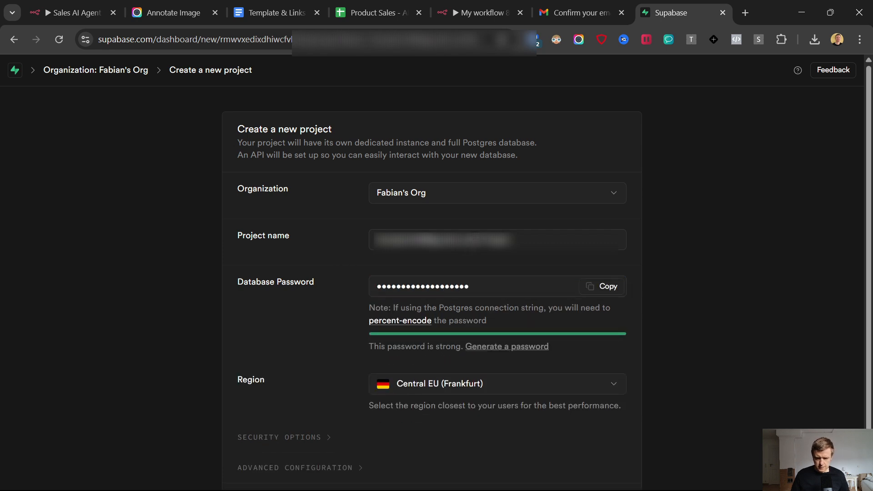
{"action": "left_click_drag", "start_coordinate": [476, 240], "coordinate": [260, 244]}
{"action": "type", "text": "Fabian's Project"}
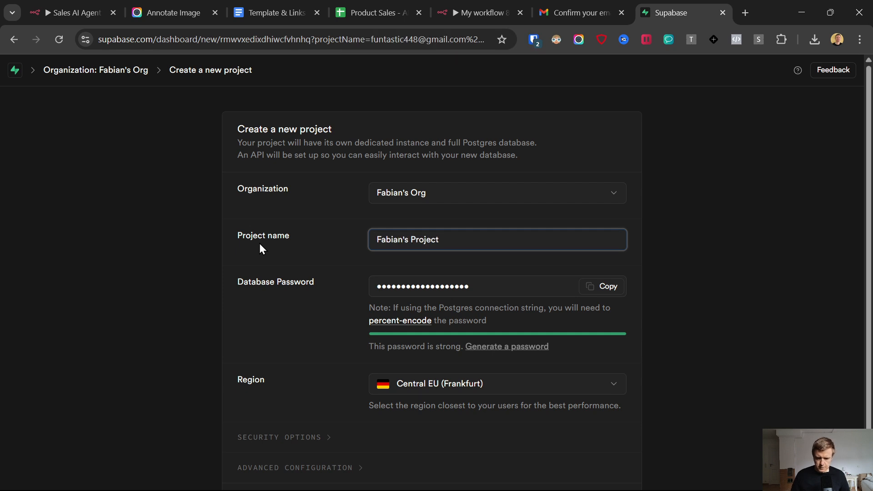
{"action": "scroll", "coordinate": [415, 312], "scroll_direction": "down", "scroll_amount": 1}
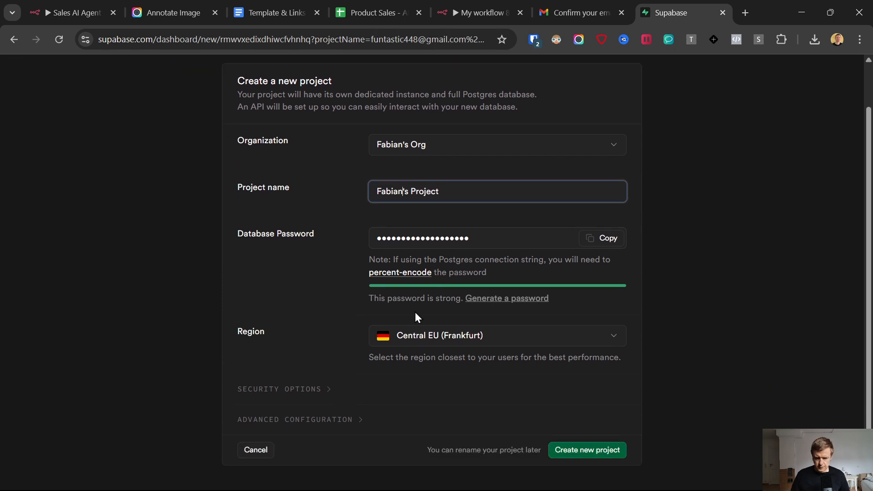
{"action": "left_click", "coordinate": [570, 448]}
Step: Start a new table named 'n8n Ai agent webchat' in the Table Editor
{"action": "left_click", "coordinate": [23, 123]}
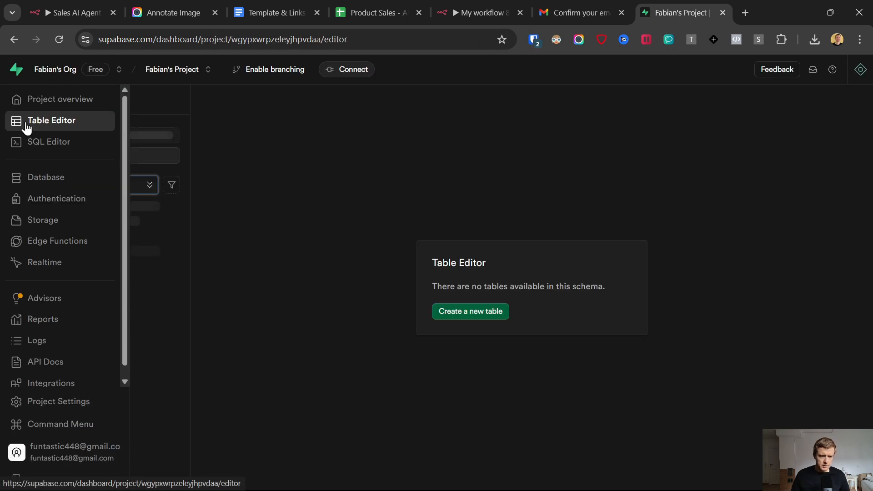
{"action": "left_click", "coordinate": [449, 311]}
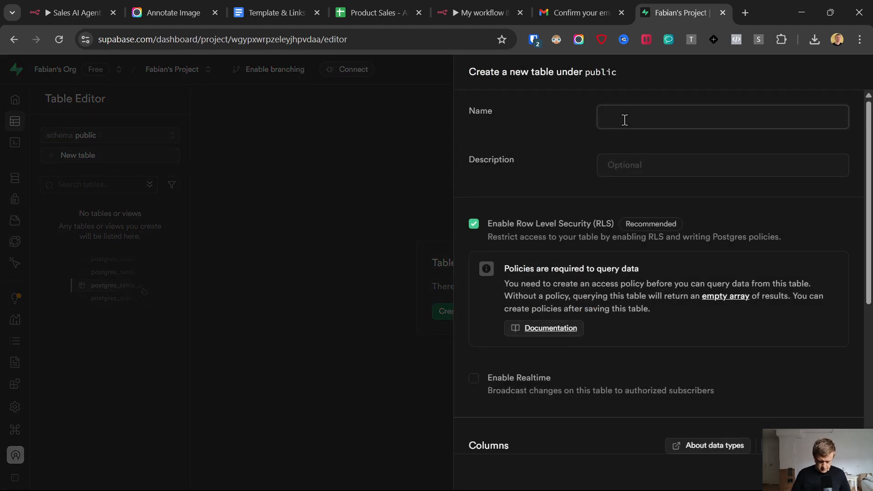
{"action": "type", "text": "n8n"}
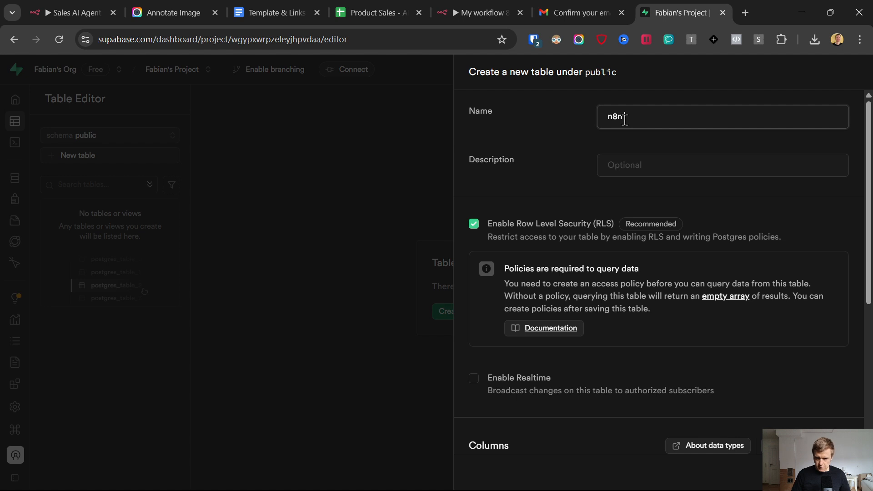
{"action": "type", "text": "_Ai ageb"}
{"action": "type", "text": "t webchat"}
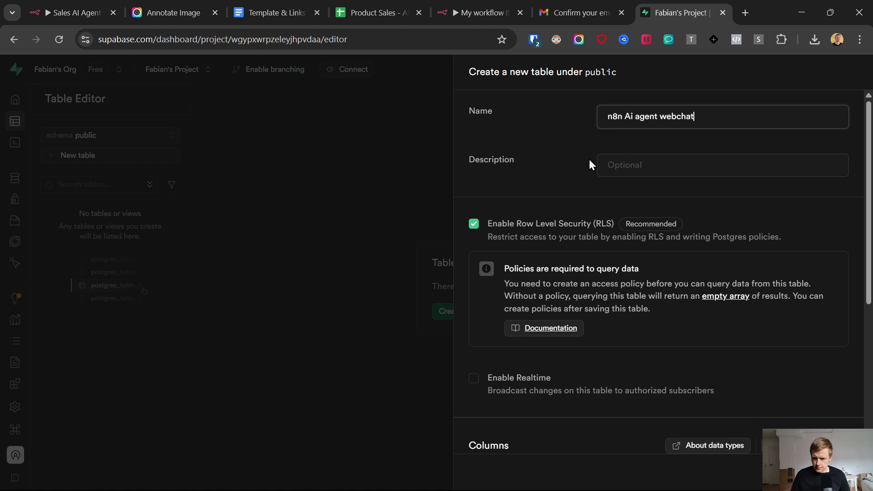
{"action": "scroll", "coordinate": [536, 185], "scroll_direction": "down", "scroll_amount": 5}
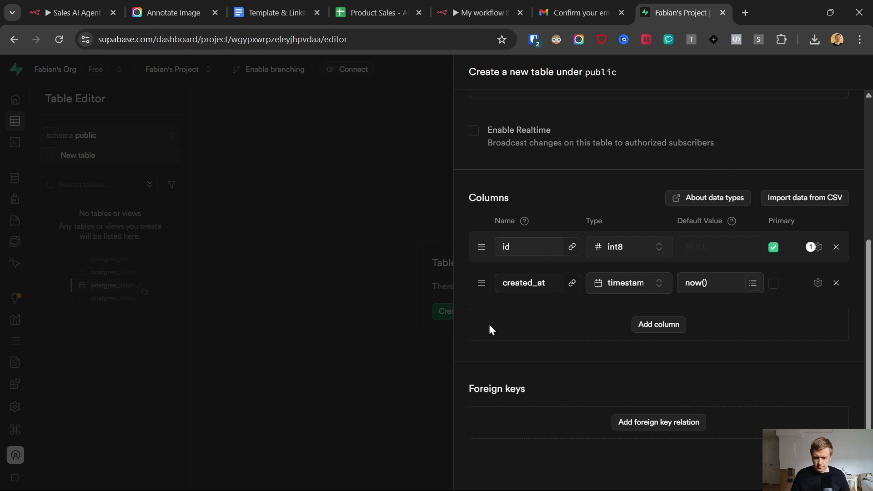
Step: Add text-type columns 'name' and 'email' to the table
{"action": "left_click", "coordinate": [654, 325]}
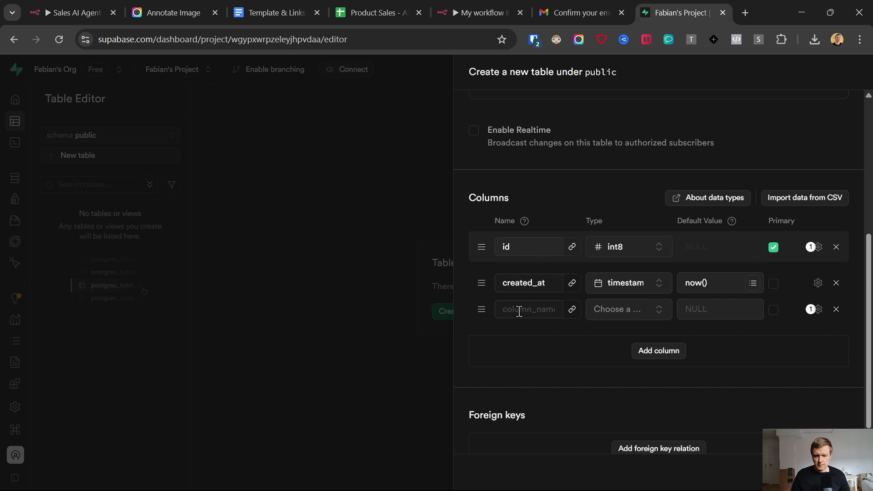
{"action": "left_click", "coordinate": [532, 306]}
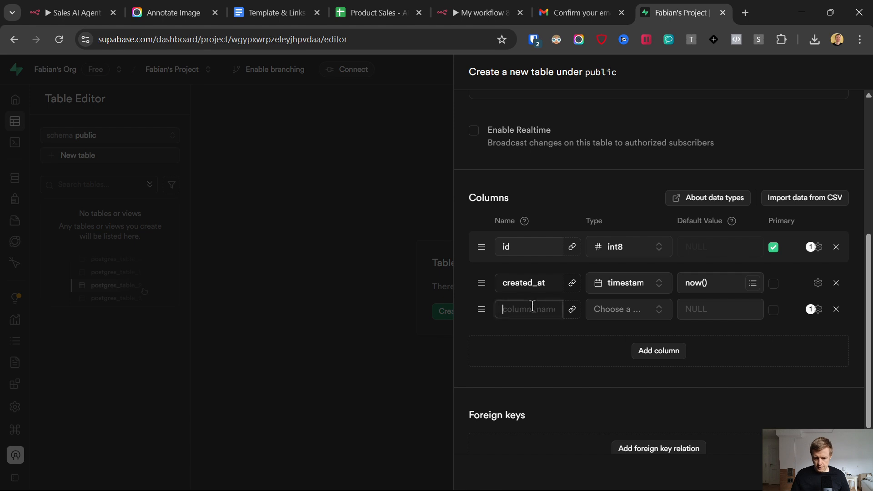
{"action": "type", "text": "name"}
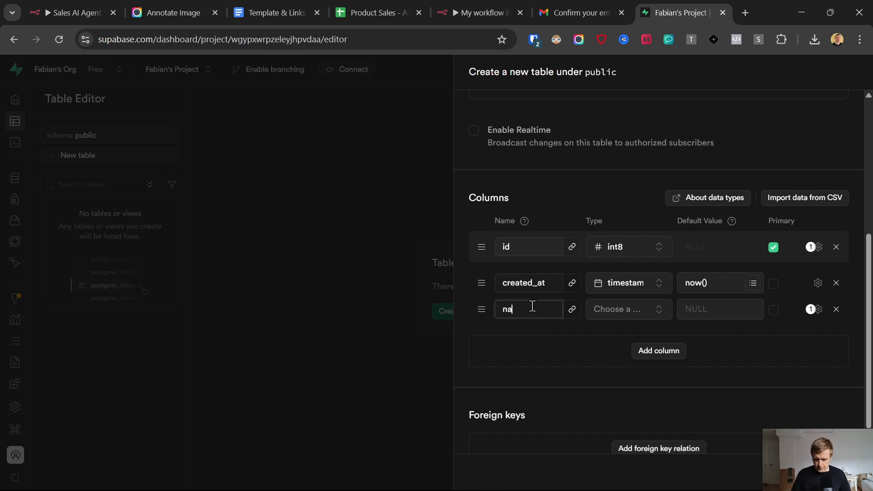
{"action": "left_click", "coordinate": [632, 315]}
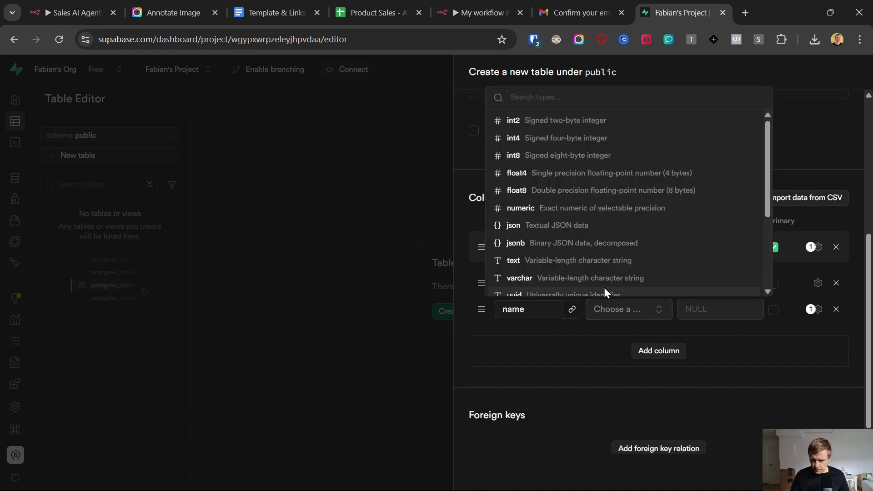
{"action": "left_click", "coordinate": [535, 260]}
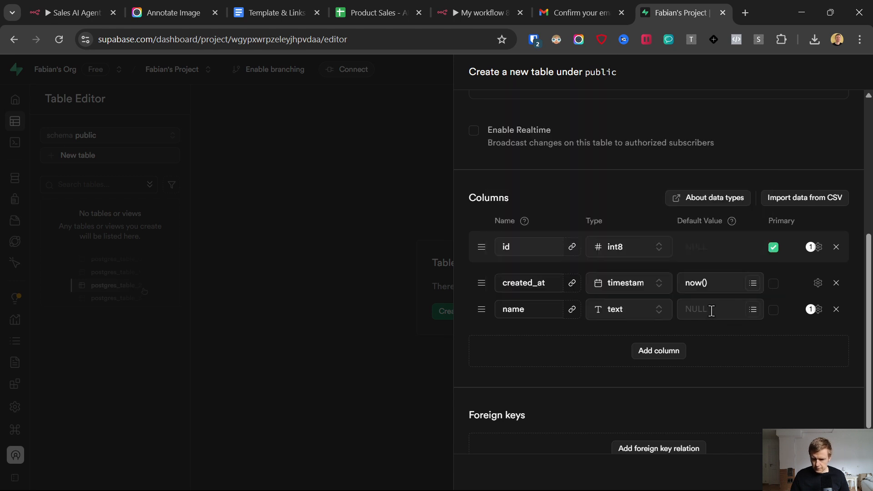
{"action": "left_click", "coordinate": [655, 351]}
{"action": "left_click", "coordinate": [525, 337]}
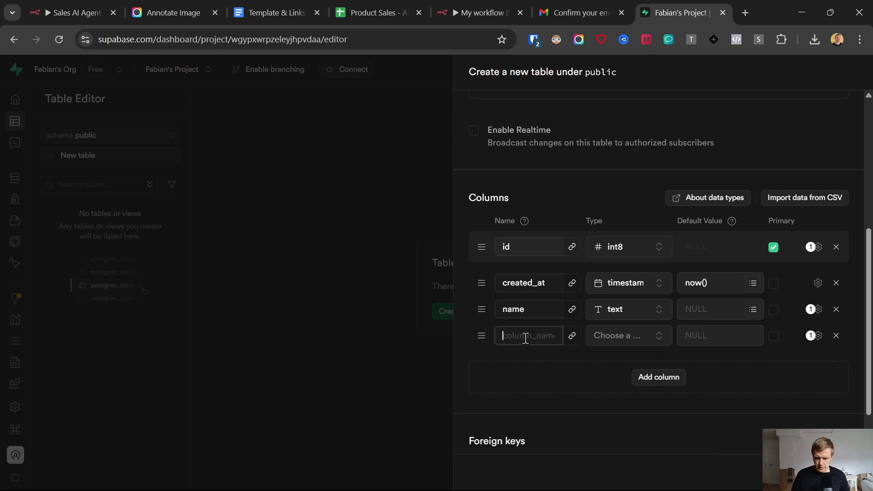
{"action": "type", "text": "email"}
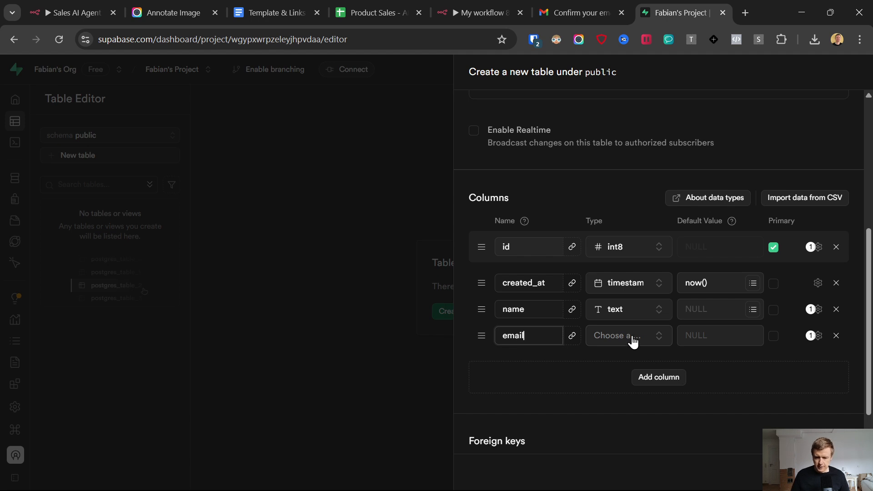
{"action": "left_click", "coordinate": [632, 340]}
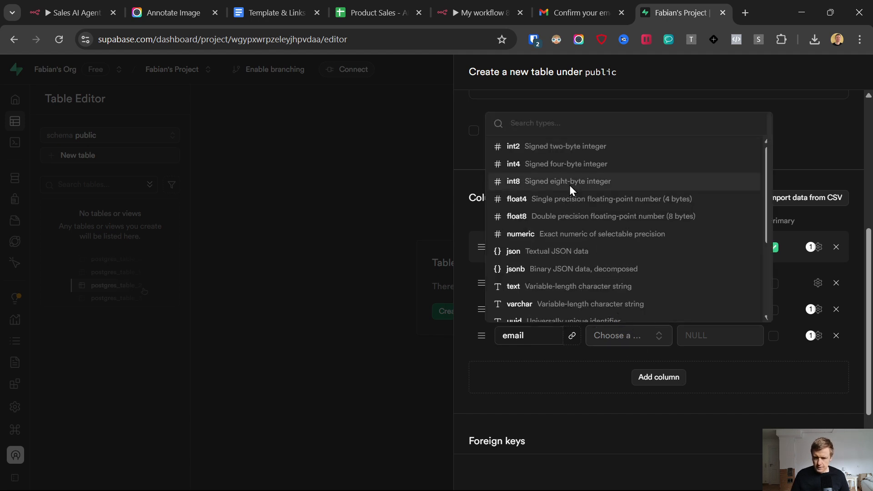
{"action": "left_click", "coordinate": [533, 286]}
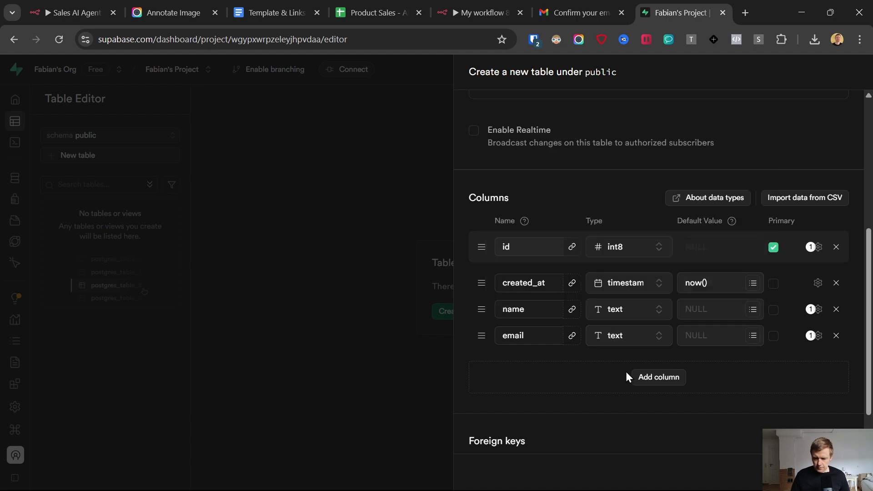
Step: Add text-type columns 'memory' and 'sessionID', then save the table
{"action": "left_click", "coordinate": [645, 379]}
{"action": "left_click", "coordinate": [524, 363]}
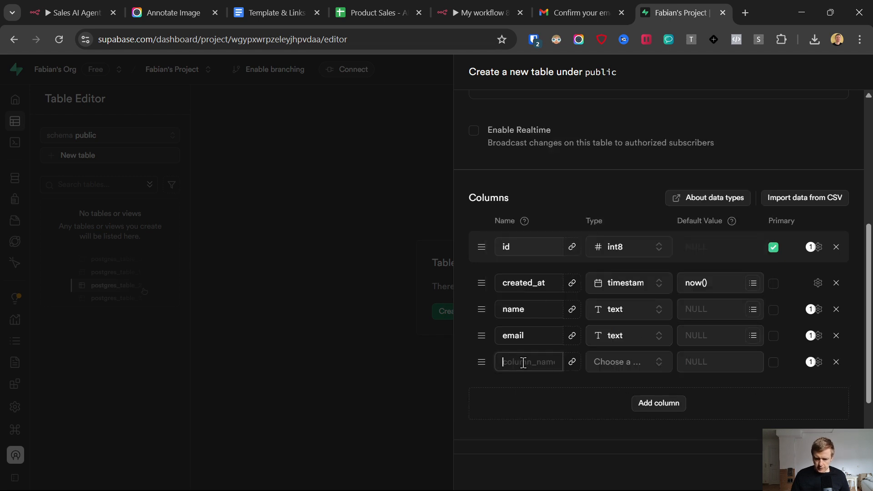
{"action": "type", "text": "memory"}
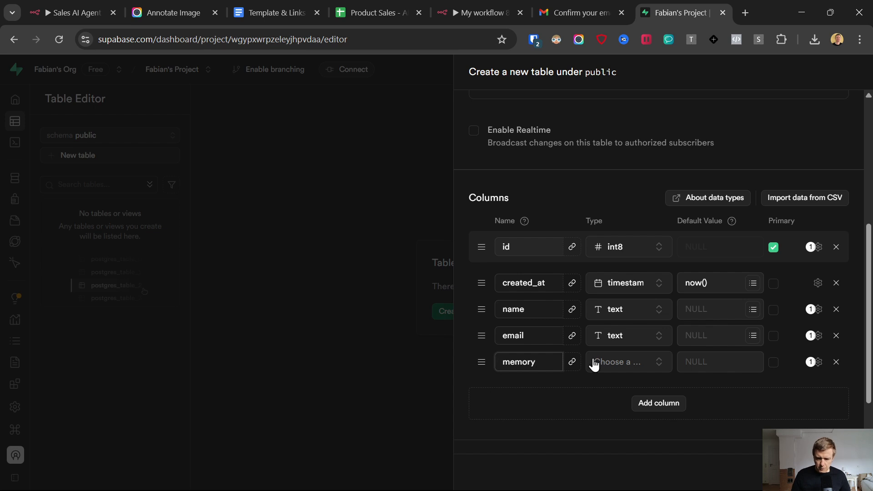
{"action": "left_click", "coordinate": [623, 363]}
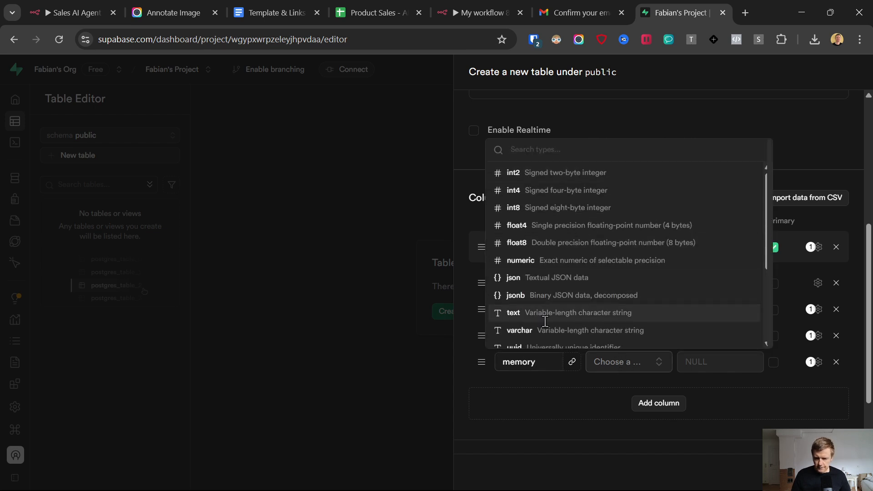
{"action": "left_click", "coordinate": [535, 313]}
{"action": "left_click", "coordinate": [646, 403]}
{"action": "left_click", "coordinate": [512, 384]}
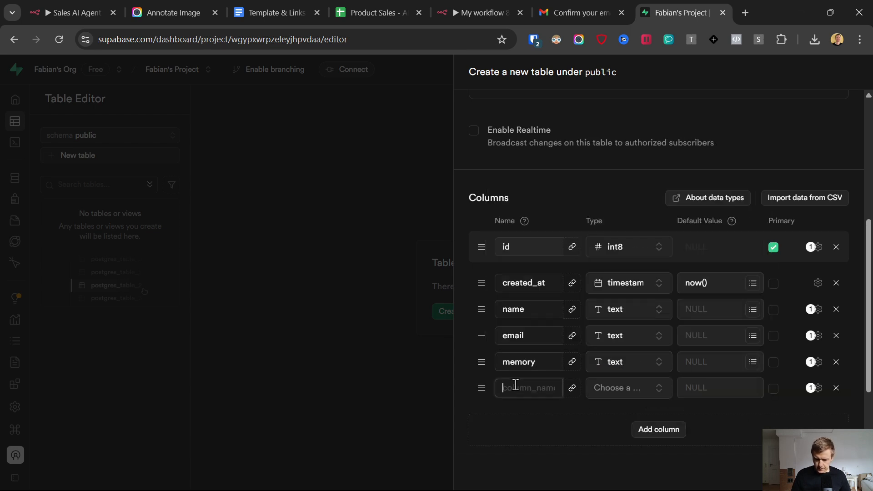
{"action": "type", "text": "sessionI"}
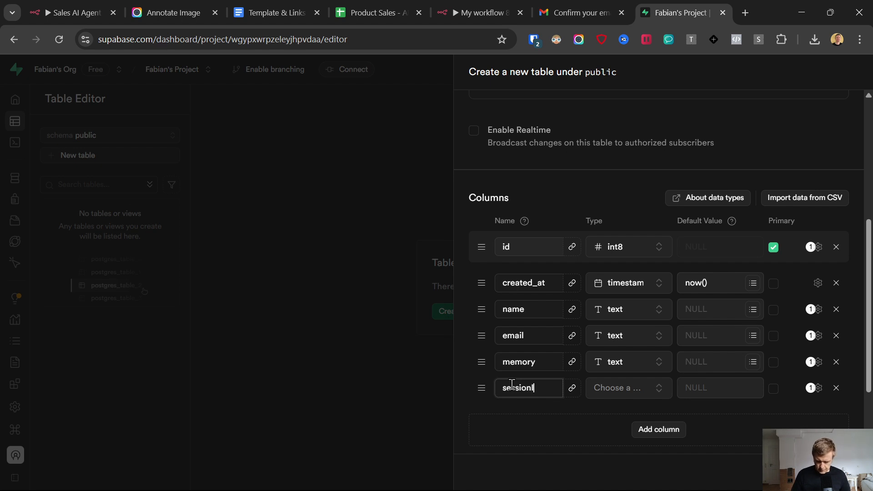
{"action": "type", "text": "D"}
{"action": "left_click", "coordinate": [623, 387]}
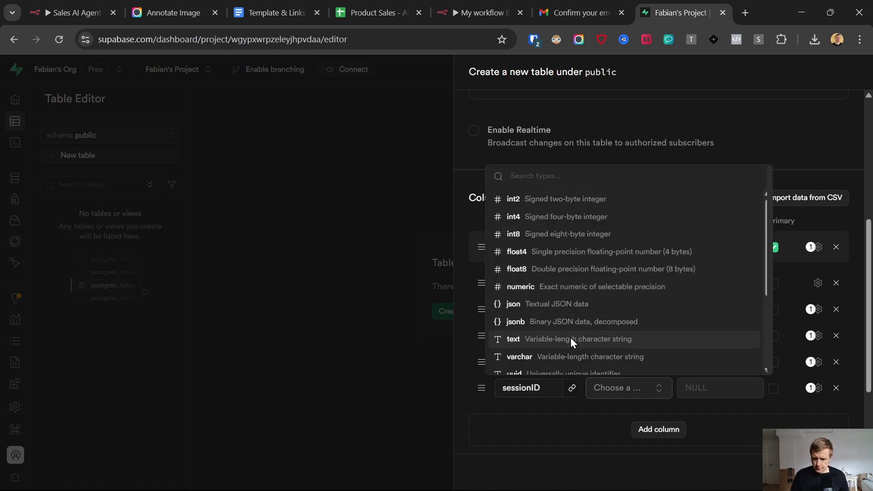
{"action": "left_click", "coordinate": [571, 339]}
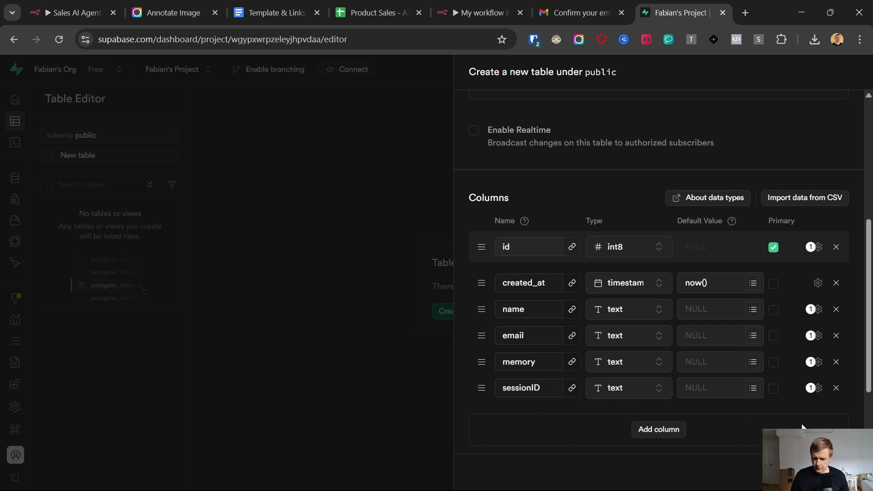
{"action": "left_click", "coordinate": [845, 472]}
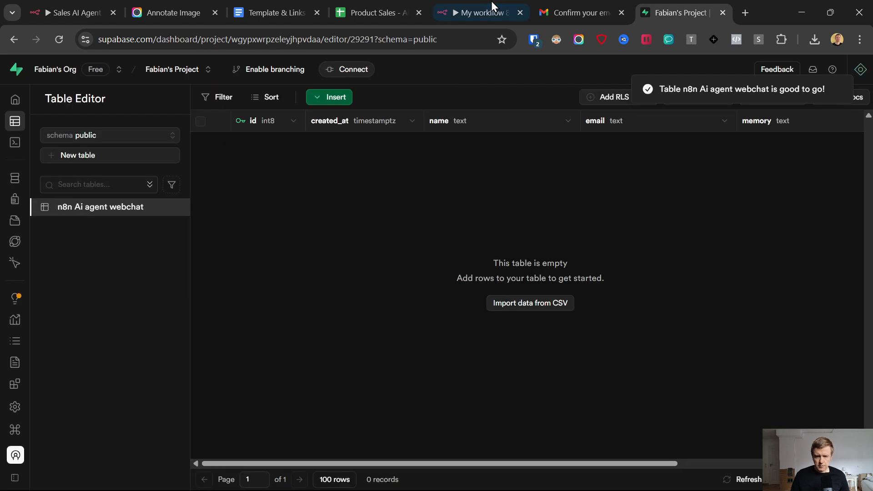
Step: Close the email confirmation tab and return to the Supabase project
{"action": "left_click", "coordinate": [468, 1]}
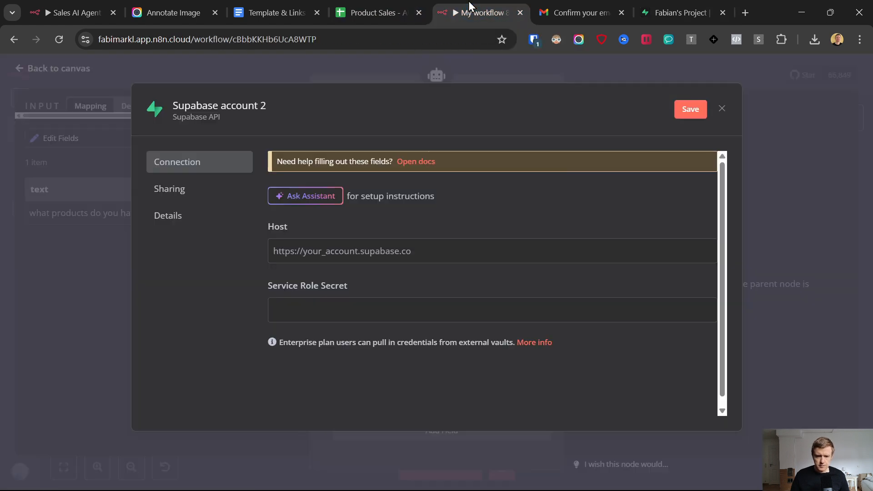
{"action": "double_click", "coordinate": [280, 229]}
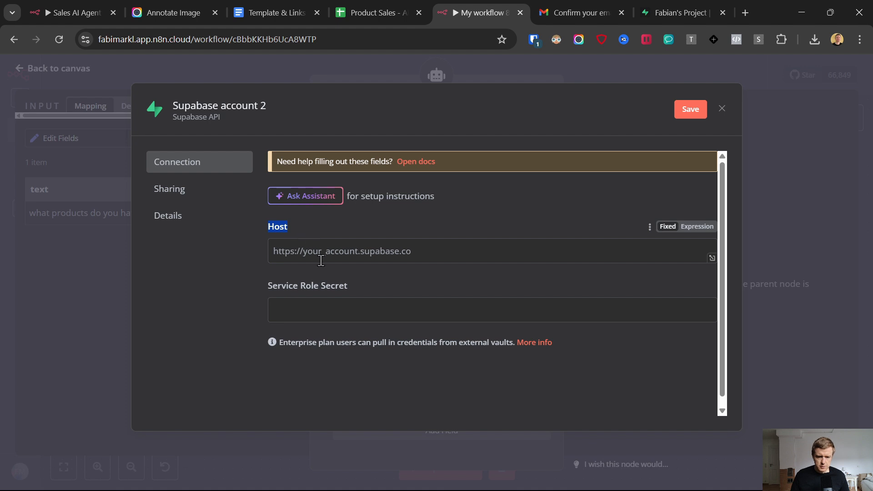
{"action": "left_click", "coordinate": [621, 13]}
{"action": "left_click", "coordinate": [578, 5]}
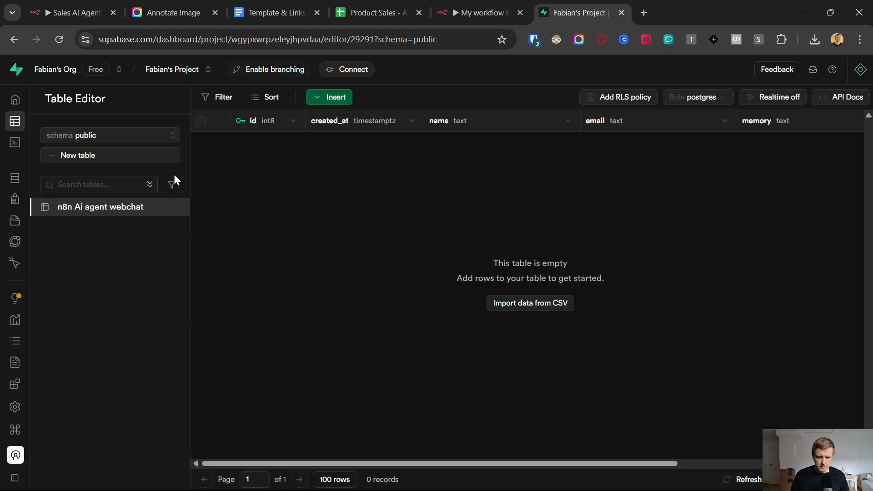
Step: Copy the Project URL from Project Settings > Data API
{"action": "left_click", "coordinate": [21, 404]}
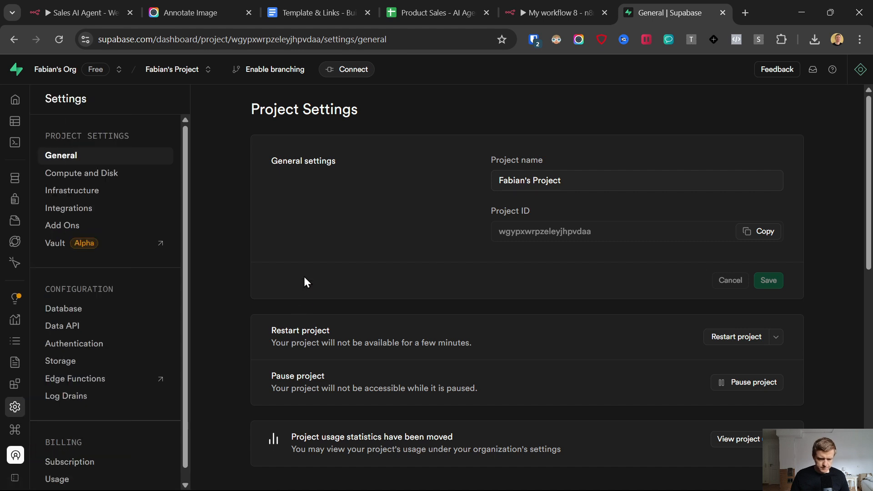
{"action": "left_click", "coordinate": [71, 327]}
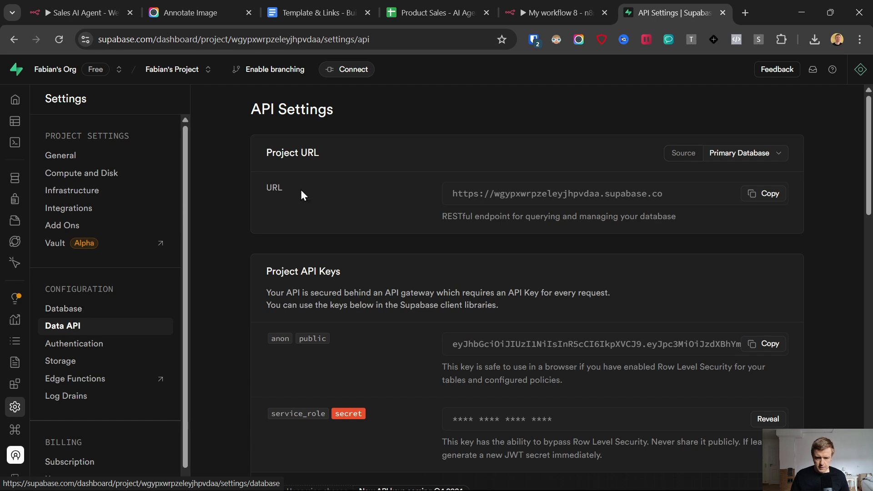
{"action": "triple_click", "coordinate": [482, 197]}
{"action": "left_click", "coordinate": [768, 196]}
Step: Fill the credential's Host with the project URL and Service Role Secret with the service_role key
{"action": "left_click", "coordinate": [572, 0]}
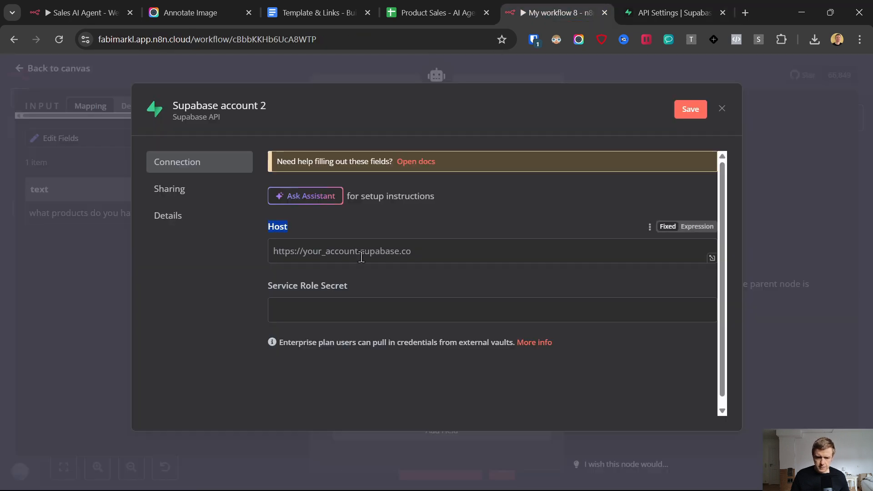
{"action": "left_click", "coordinate": [450, 245]}
{"action": "key", "text": "ctrl+v"}
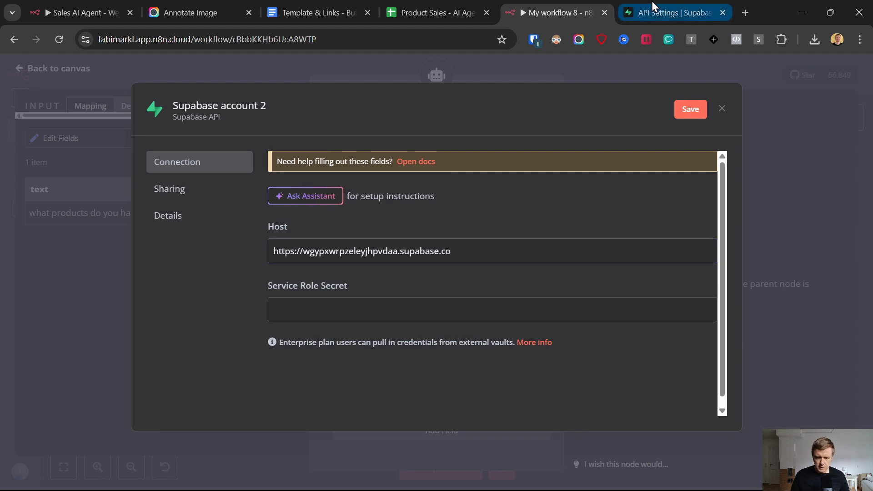
{"action": "left_click", "coordinate": [636, 1]}
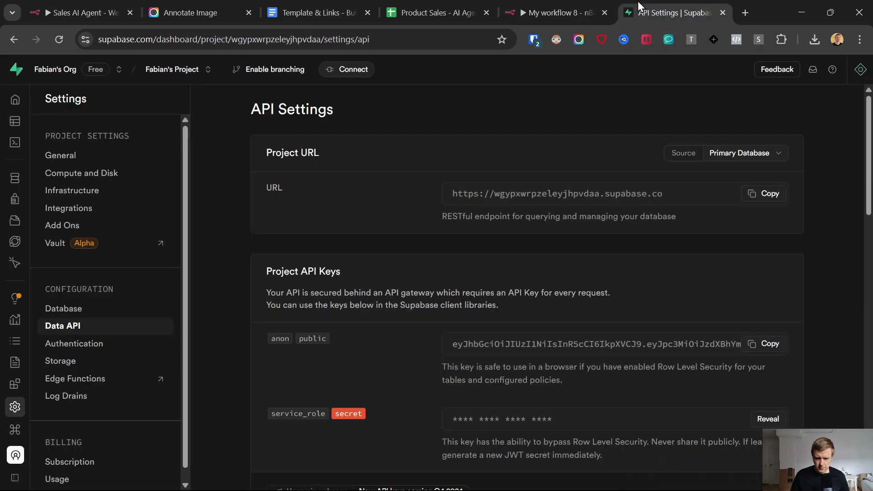
{"action": "scroll", "coordinate": [568, 333], "scroll_direction": "down", "scroll_amount": 1}
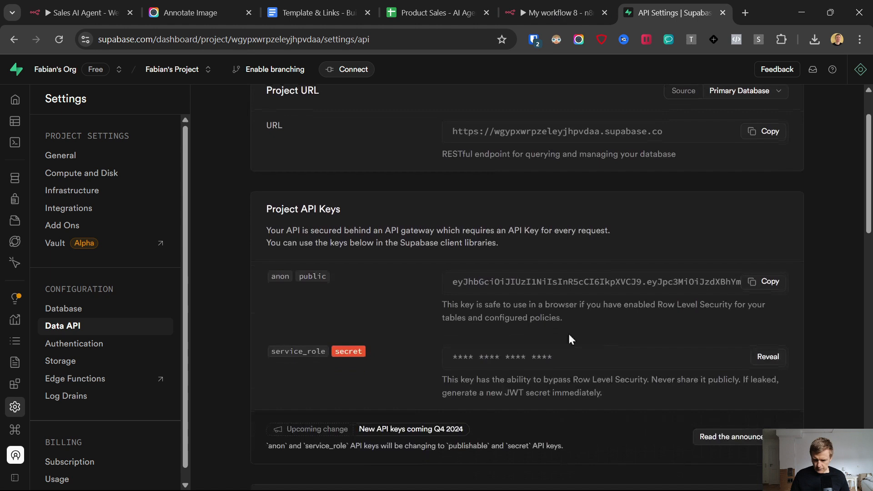
{"action": "left_click", "coordinate": [773, 356]}
{"action": "left_click", "coordinate": [765, 356]}
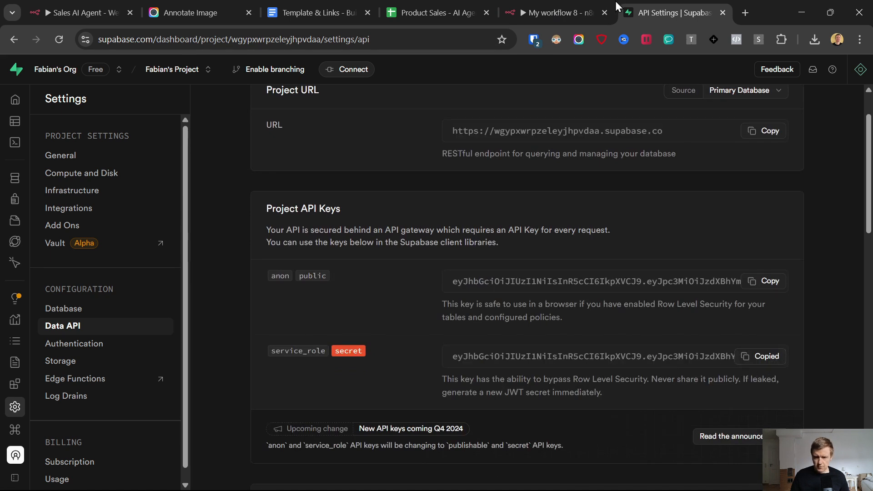
{"action": "left_click", "coordinate": [528, 13]}
{"action": "left_click", "coordinate": [312, 311]}
{"action": "key", "text": "ctrl+v"}
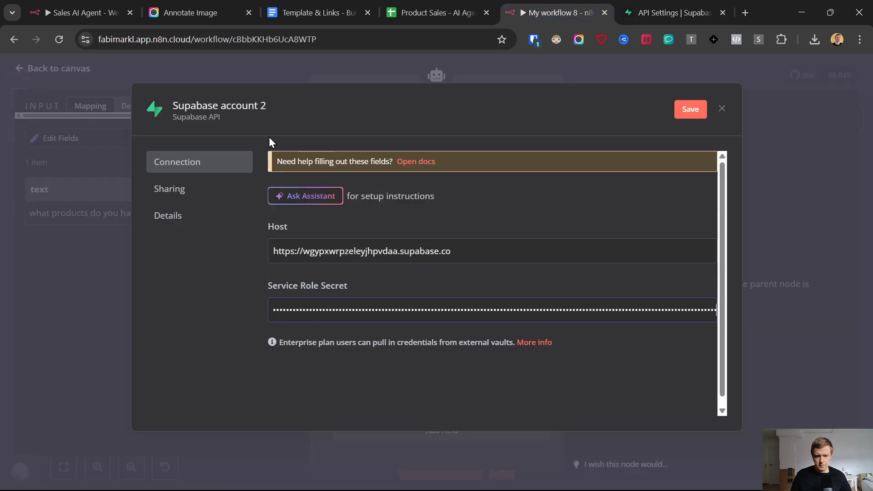
Step: Rename the credential 'Supabase account 2 - website ai agent' and save it
{"action": "left_click", "coordinate": [291, 105]}
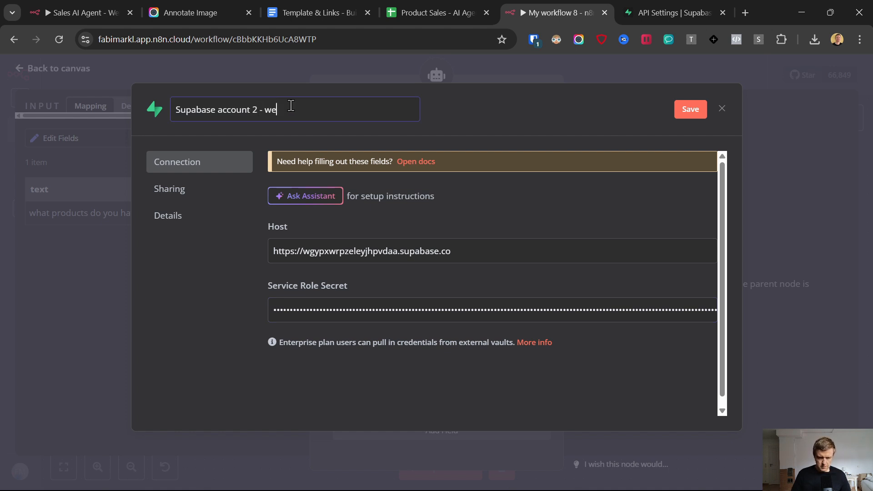
{"action": "type", "text": "- website ai agent"}
{"action": "key", "text": "Return"}
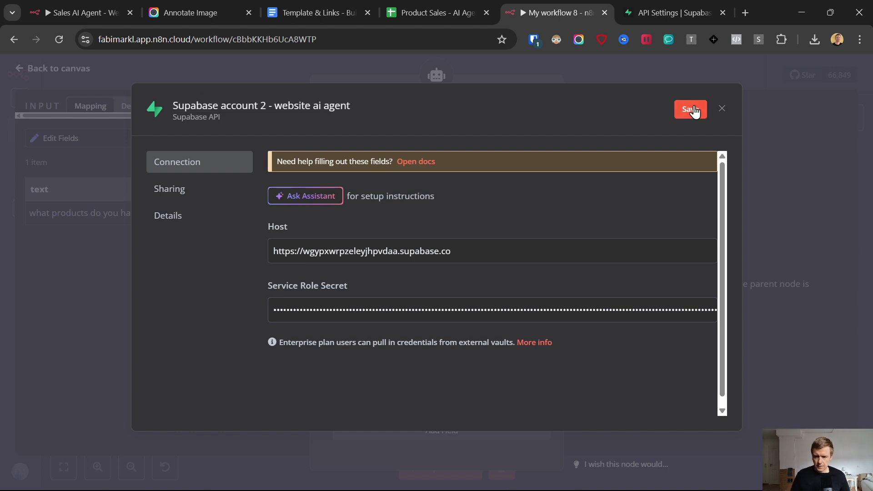
{"action": "left_click", "coordinate": [690, 109]}
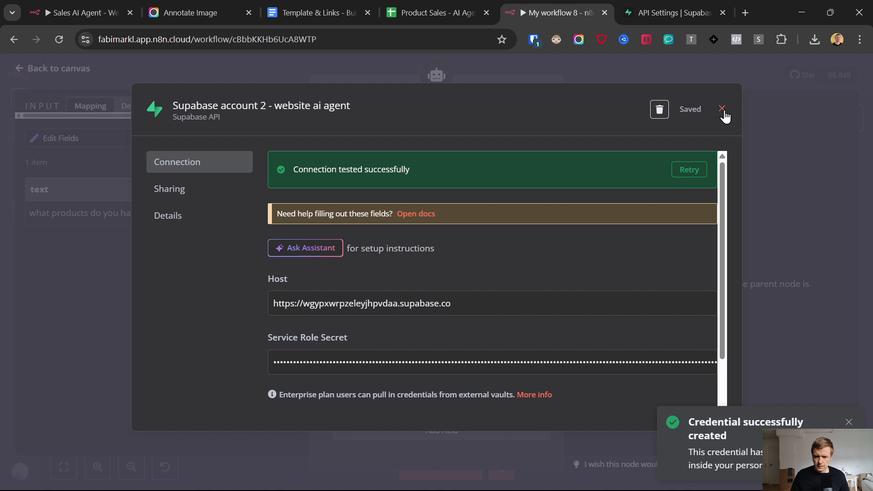
{"action": "left_click", "coordinate": [722, 110]}
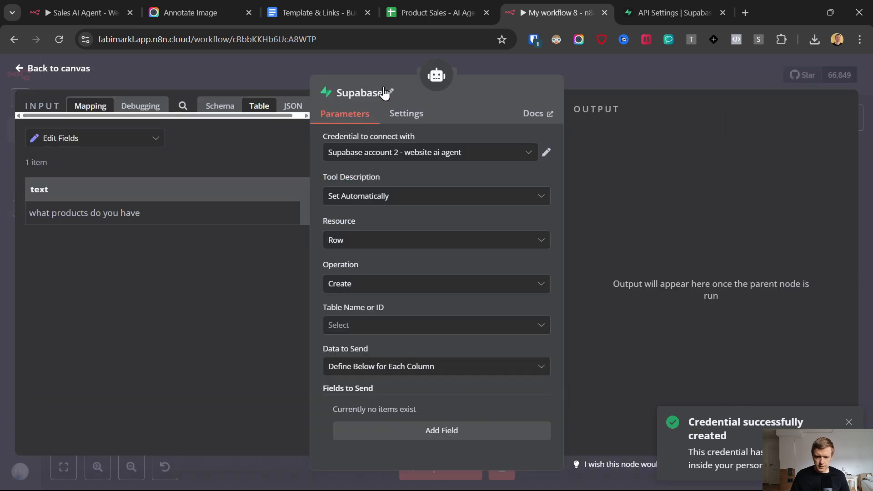
Step: Rename the Supabase tool node to Store_Memory and set its table to n8n Ai agent webchat
{"action": "left_click", "coordinate": [371, 95]}
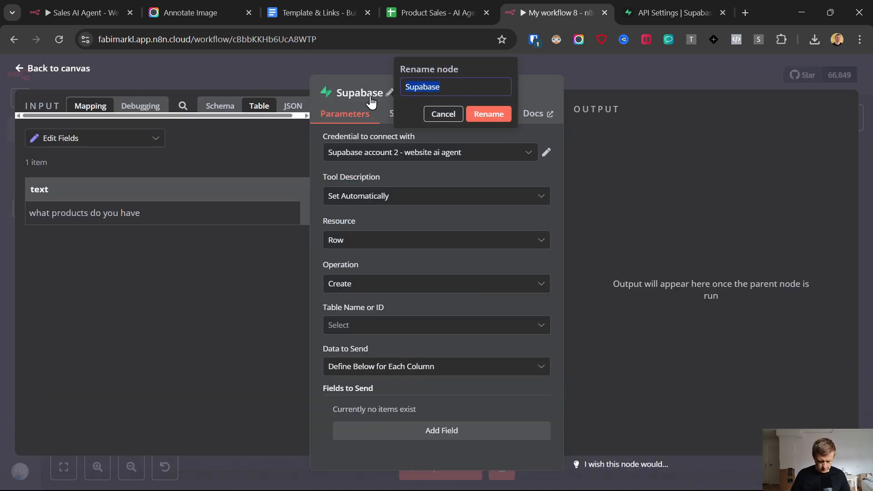
{"action": "type", "text": "Store_Memory"}
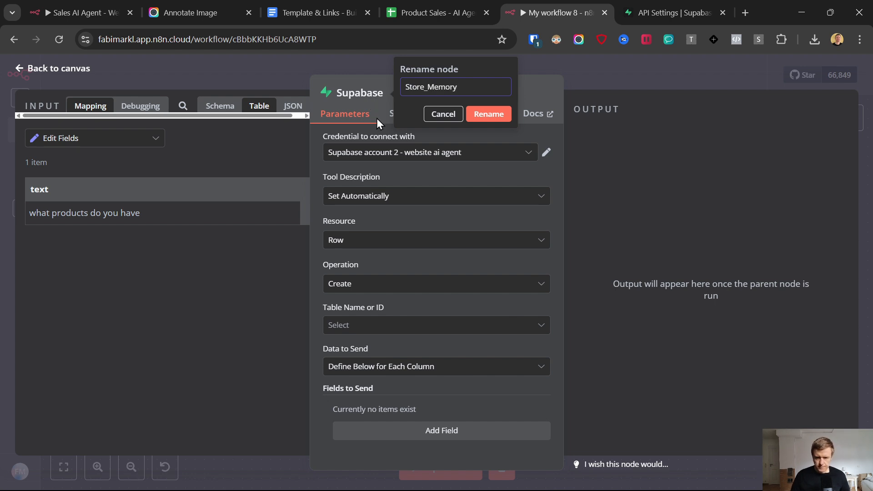
{"action": "left_click", "coordinate": [492, 114]}
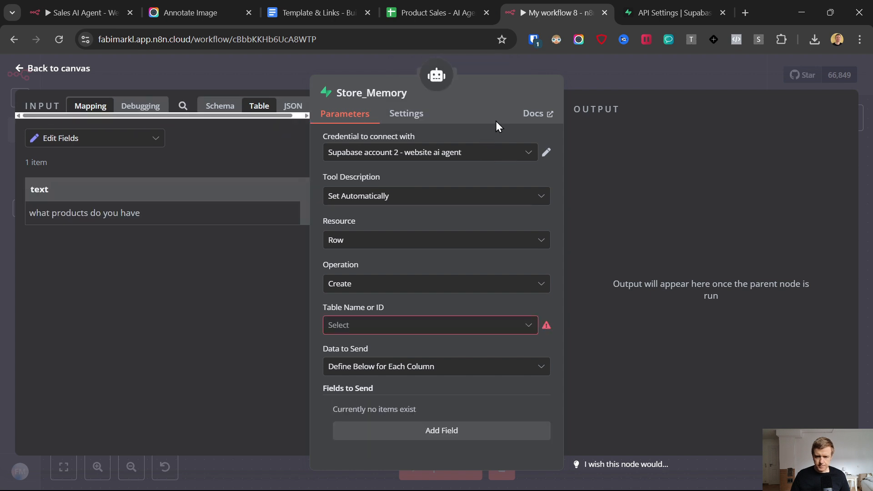
{"action": "left_click", "coordinate": [366, 326]}
{"action": "left_click", "coordinate": [375, 359]}
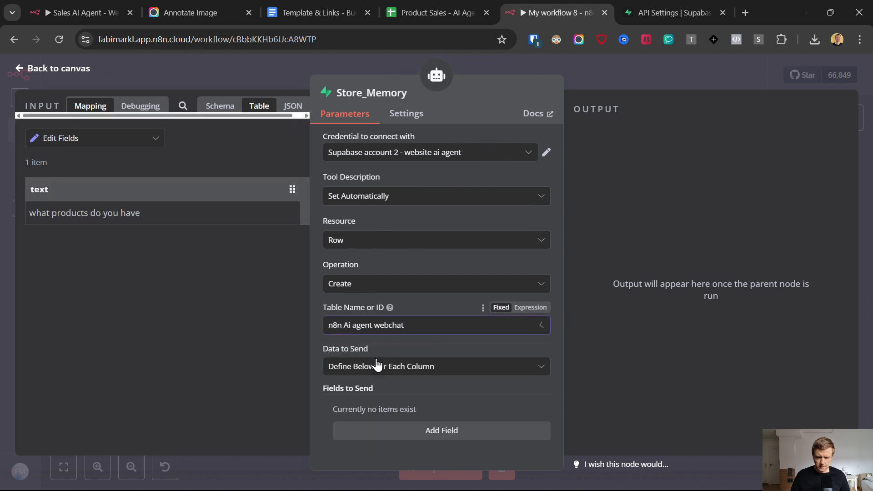
Step: Open the n8n Ai agent webchat table in the Supabase Table Editor to check its columns
{"action": "left_click", "coordinate": [667, 4]}
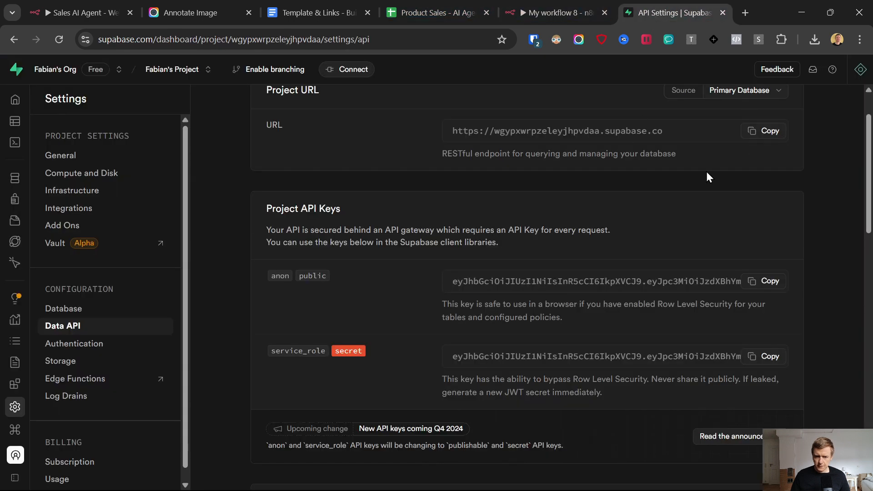
{"action": "left_click", "coordinate": [33, 121]}
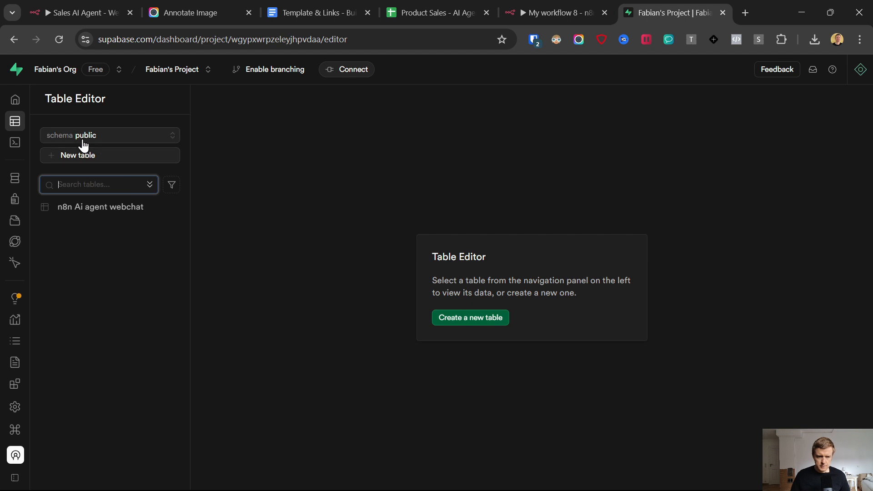
{"action": "left_click", "coordinate": [91, 207]}
Step: Back in n8n, confirm the n8n Ai agent webchat table and keep Data to Send as Define Below for Each Column
{"action": "left_click", "coordinate": [557, 11]}
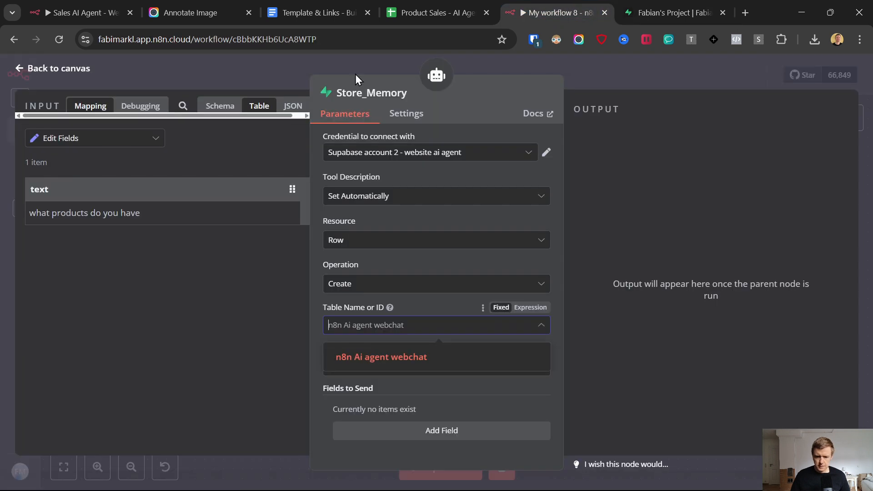
{"action": "left_click", "coordinate": [374, 359]}
{"action": "left_click", "coordinate": [406, 373]}
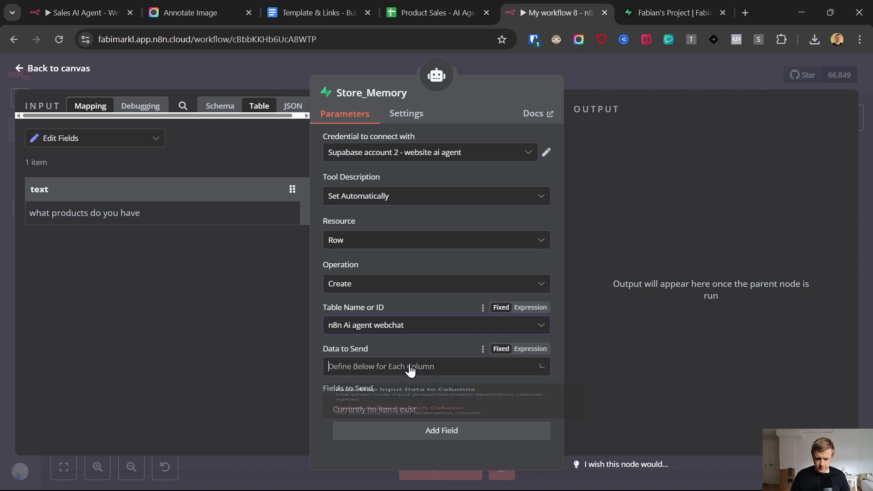
{"action": "left_click", "coordinate": [409, 369]}
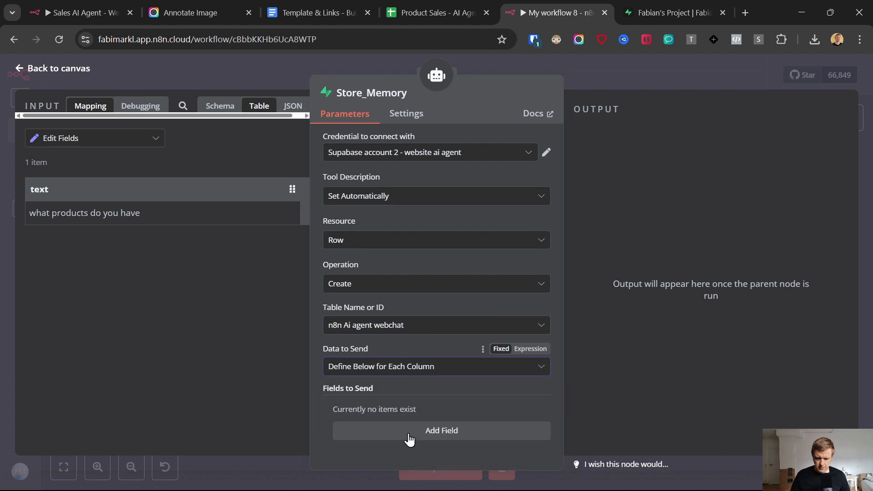
Step: Add a field to send and bring up the webchat table's columns as Field Name choices
{"action": "left_click", "coordinate": [444, 432]}
{"action": "scroll", "coordinate": [458, 318], "scroll_direction": "down", "scroll_amount": 2}
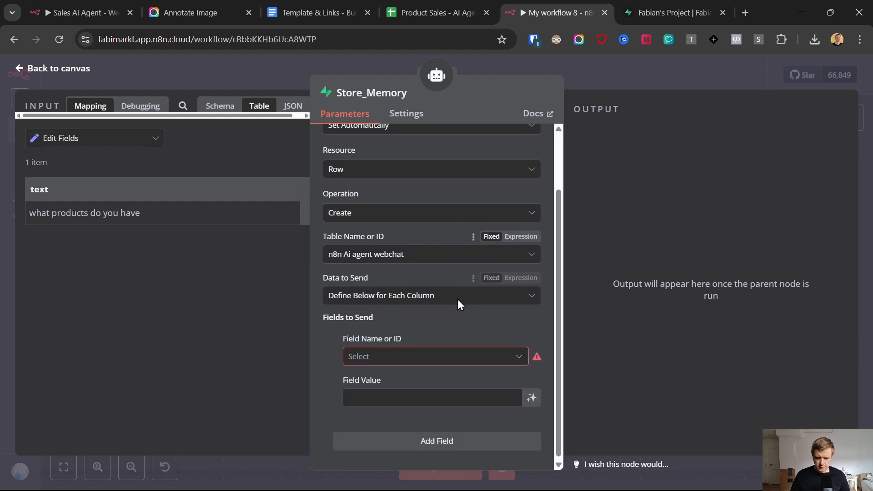
{"action": "left_click", "coordinate": [395, 355]}
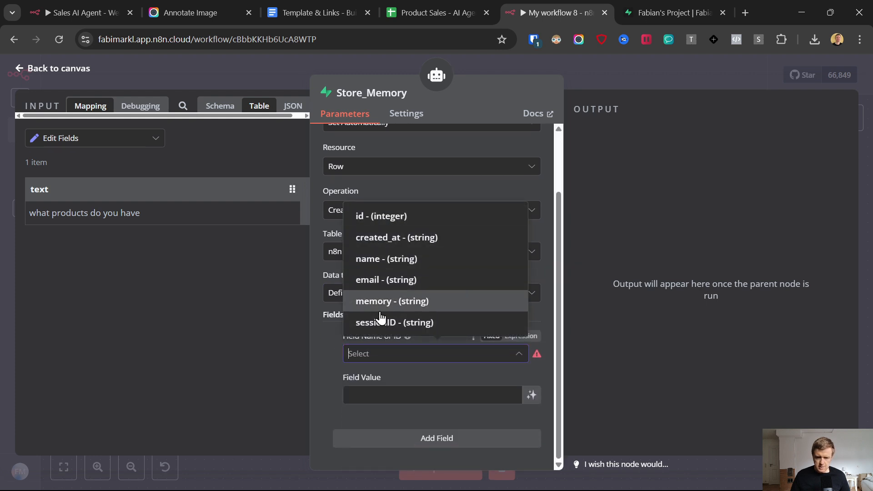
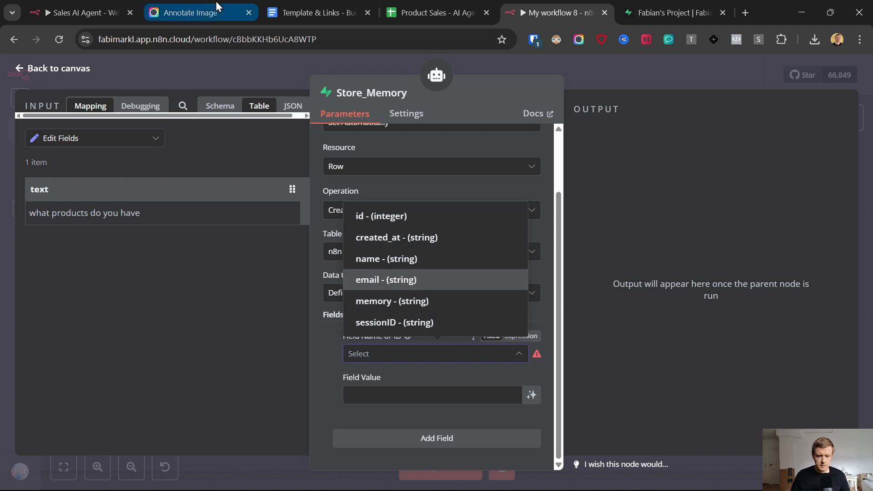
Step: Map Store_Memory's first field to the memory column with an empty Expression value
{"action": "left_click", "coordinate": [384, 303]}
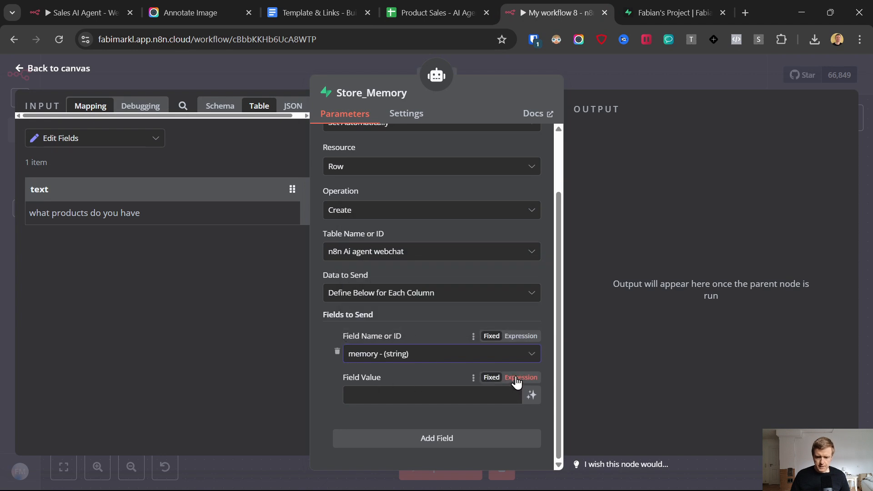
{"action": "left_click", "coordinate": [517, 381]}
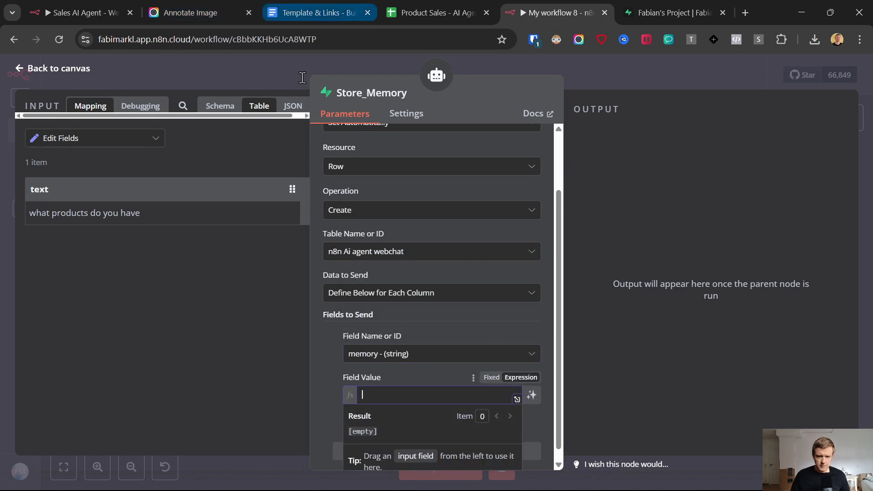
{"action": "left_click", "coordinate": [293, 4]}
{"action": "left_click", "coordinate": [561, 4]}
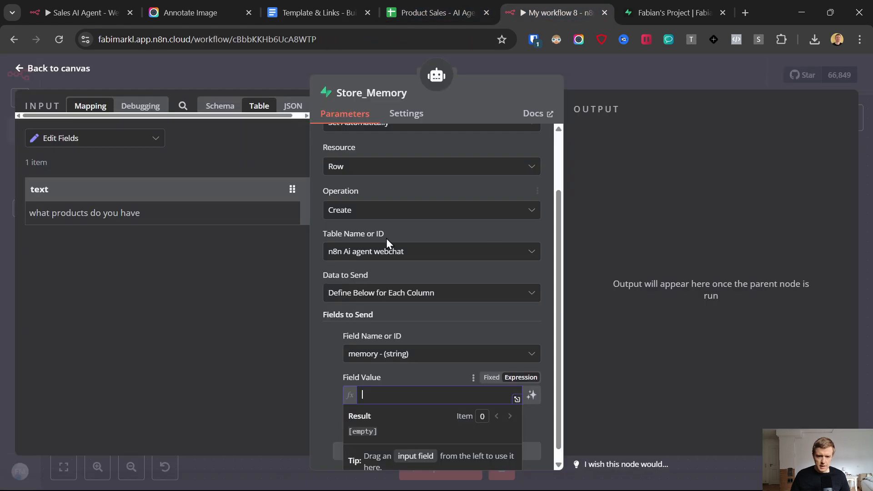
{"action": "left_click", "coordinate": [18, 74]}
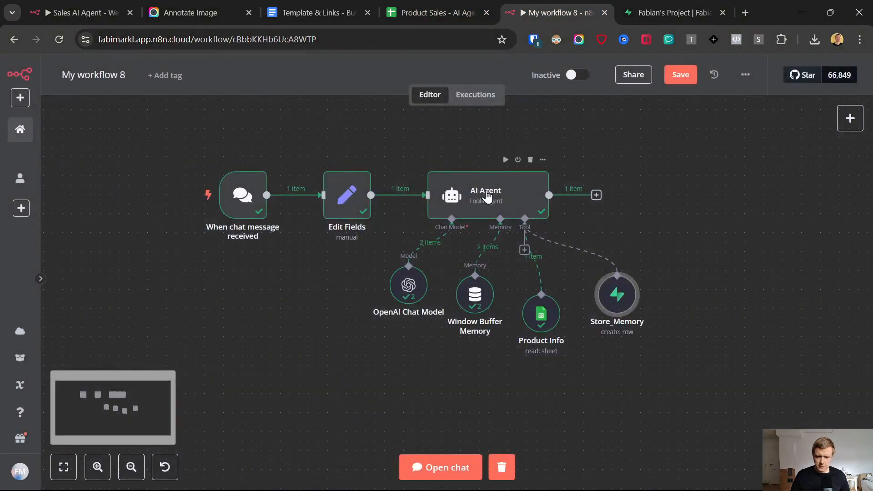
{"action": "double_click", "coordinate": [619, 300]}
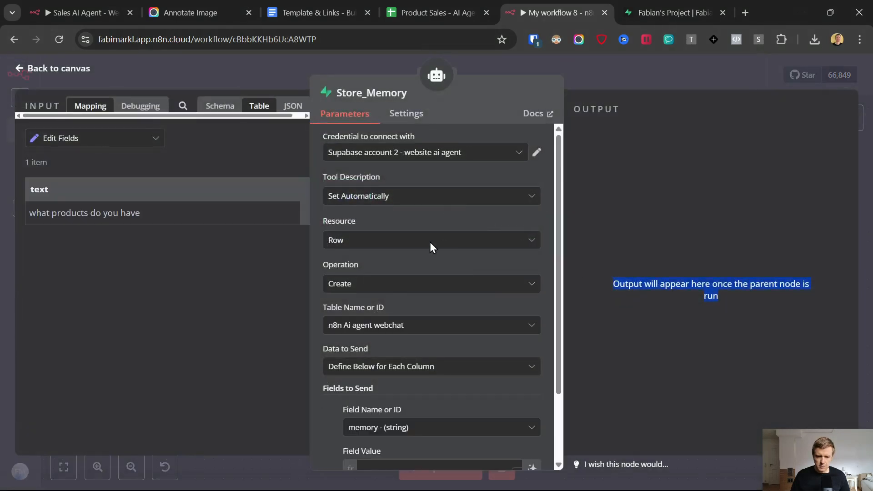
{"action": "scroll", "coordinate": [430, 242], "scroll_direction": "down", "scroll_amount": 3}
{"action": "left_click", "coordinate": [381, 380]}
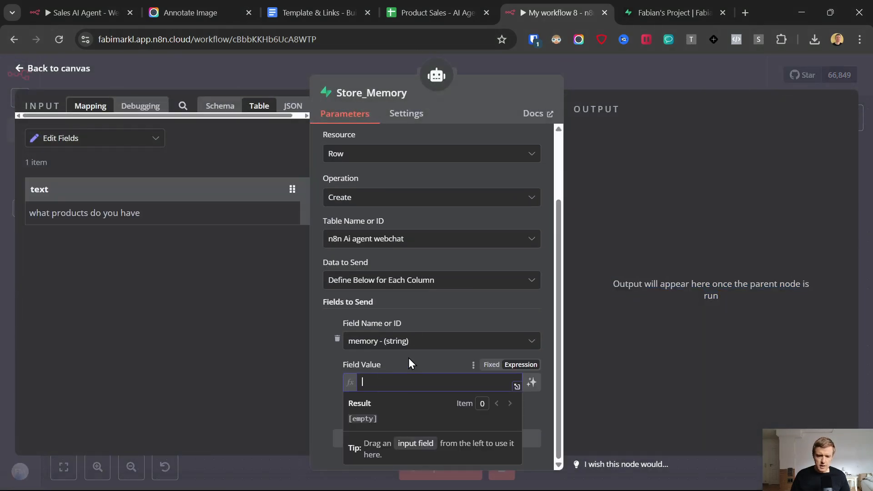
{"action": "left_click", "coordinate": [409, 359]}
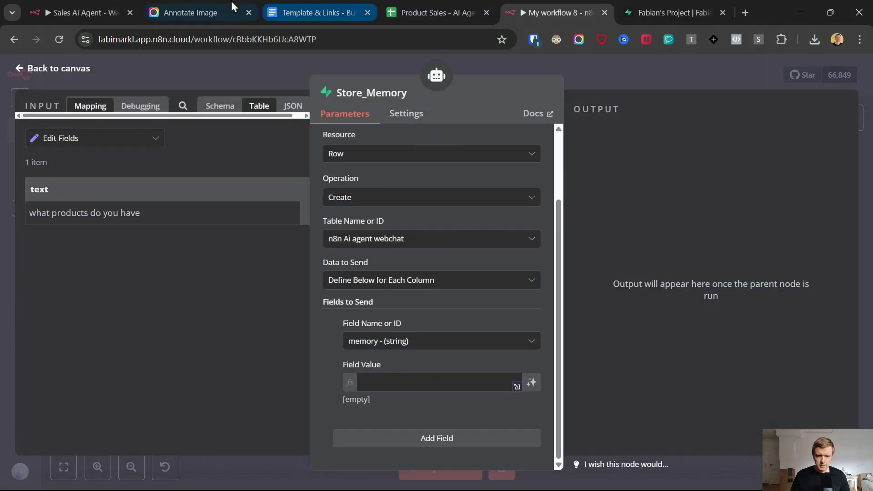
Step: Paste the template's $fromAI("memory", …) line into the memory field's expression value
{"action": "left_click", "coordinate": [338, 1]}
{"action": "scroll", "coordinate": [298, 364], "scroll_direction": "down", "scroll_amount": 15}
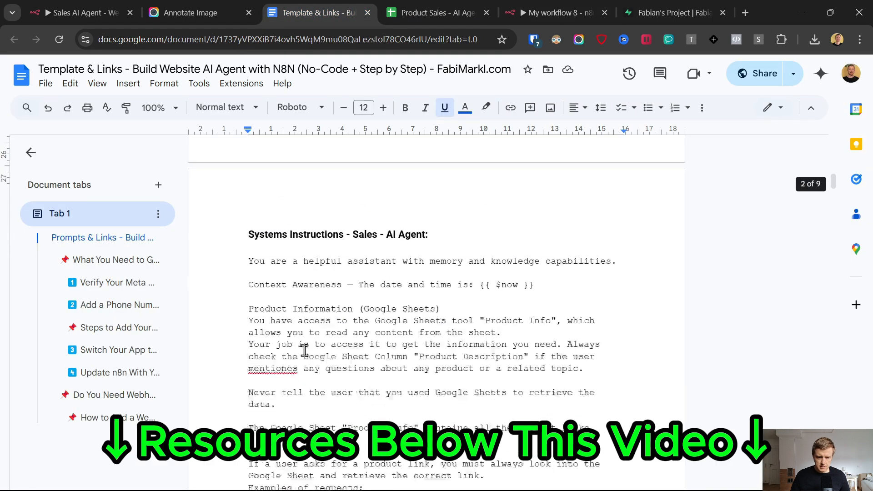
{"action": "scroll", "coordinate": [306, 350], "scroll_direction": "down", "scroll_amount": 10}
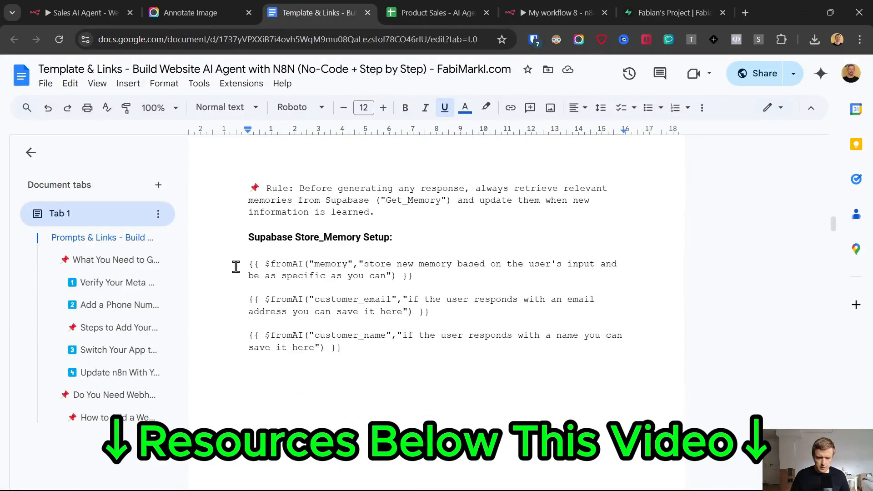
{"action": "left_click_drag", "start_coordinate": [236, 266], "coordinate": [416, 276]}
{"action": "key", "text": "ctrl+c"}
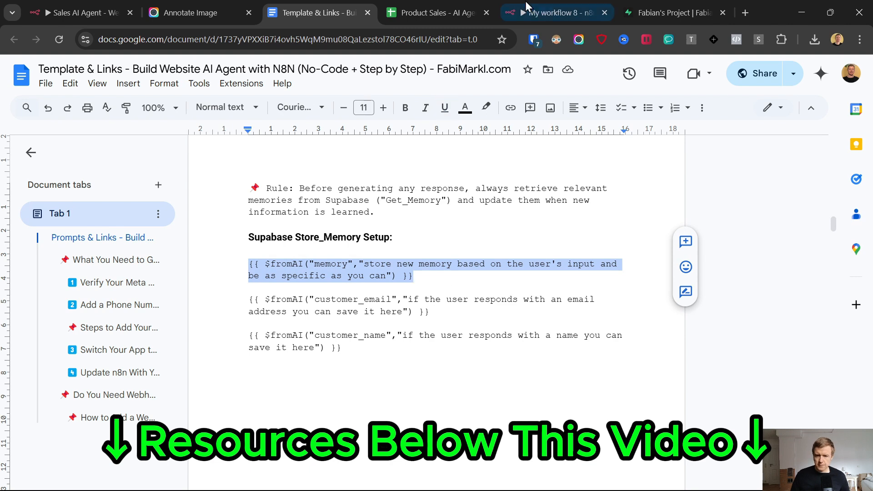
{"action": "left_click", "coordinate": [546, 9]}
{"action": "left_click", "coordinate": [411, 382]}
{"action": "key", "text": "ctrl+v"}
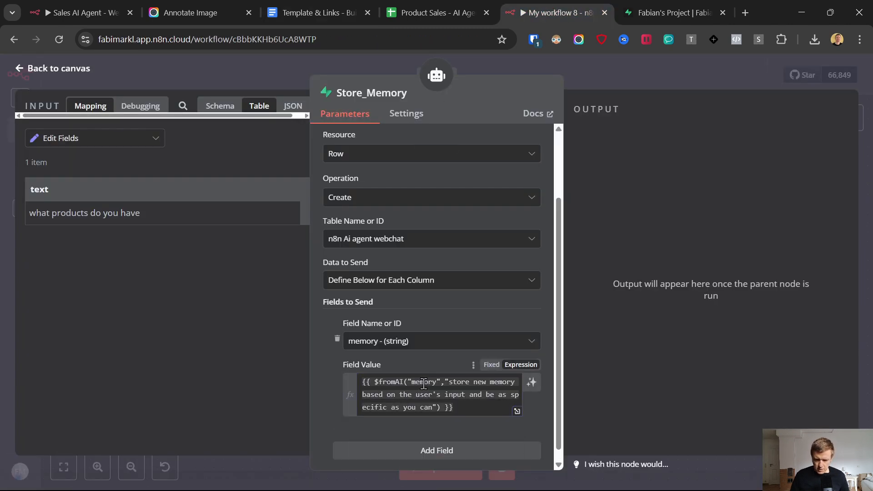
{"action": "double_click", "coordinate": [417, 382]}
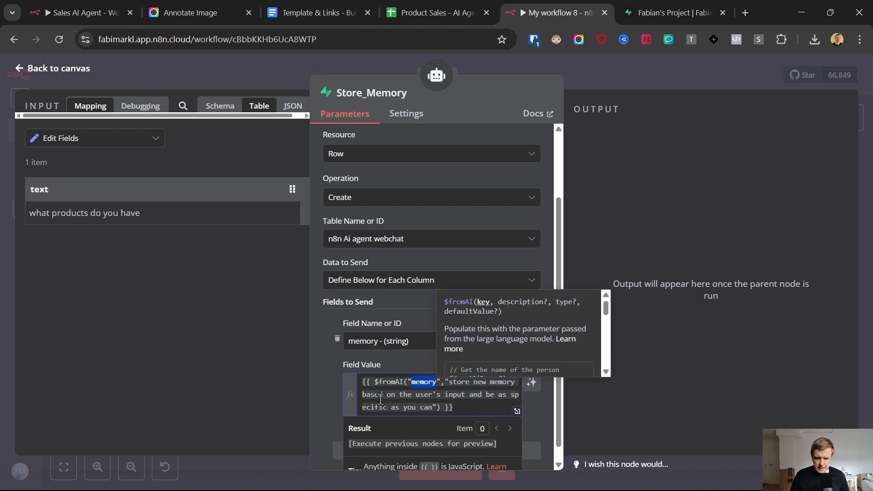
{"action": "left_click", "coordinate": [397, 366]}
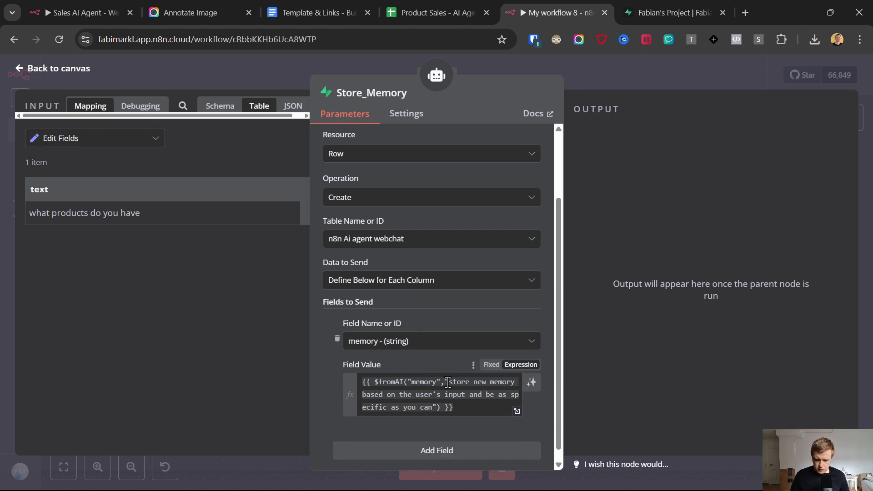
{"action": "left_click_drag", "start_coordinate": [451, 382], "coordinate": [463, 386]}
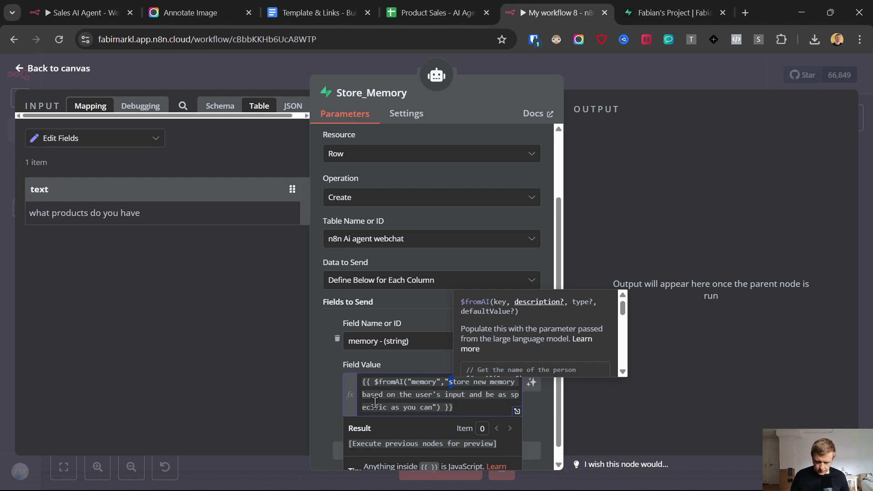
{"action": "left_click", "coordinate": [330, 395]}
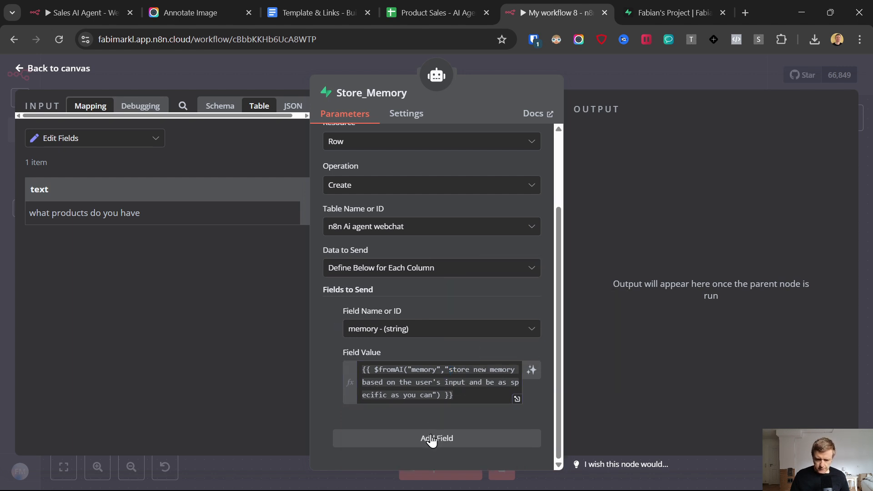
Step: Add a second Store_Memory field mapped to the email column
{"action": "left_click", "coordinate": [428, 446]}
{"action": "scroll", "coordinate": [403, 318], "scroll_direction": "down", "scroll_amount": 3}
{"action": "left_click", "coordinate": [406, 357]}
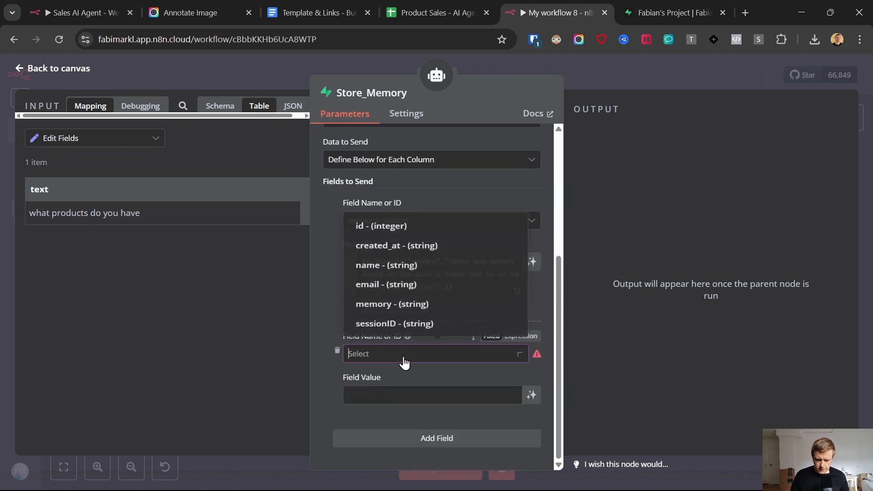
{"action": "right_click", "coordinate": [381, 278]}
{"action": "left_click", "coordinate": [355, 279]}
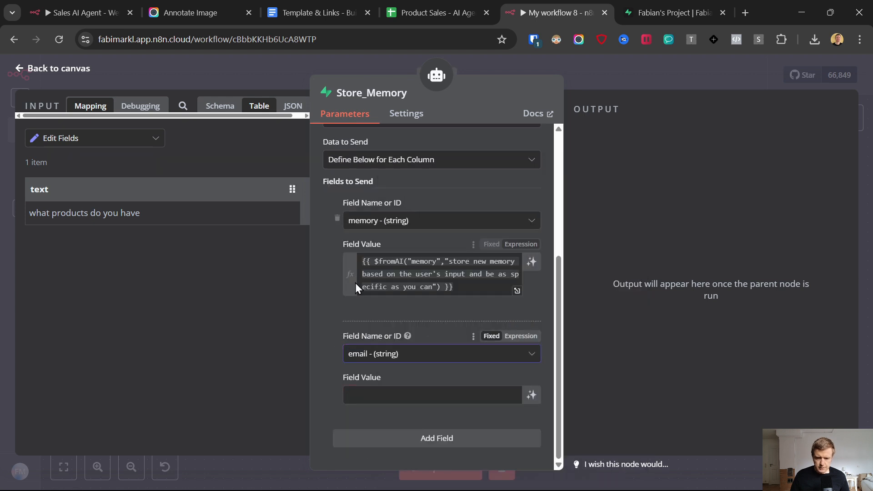
Step: Set the email value to the $fromAI("customer_email", …) expression and add a third field
{"action": "left_click", "coordinate": [322, 2]}
{"action": "left_click_drag", "start_coordinate": [447, 313], "coordinate": [247, 299]}
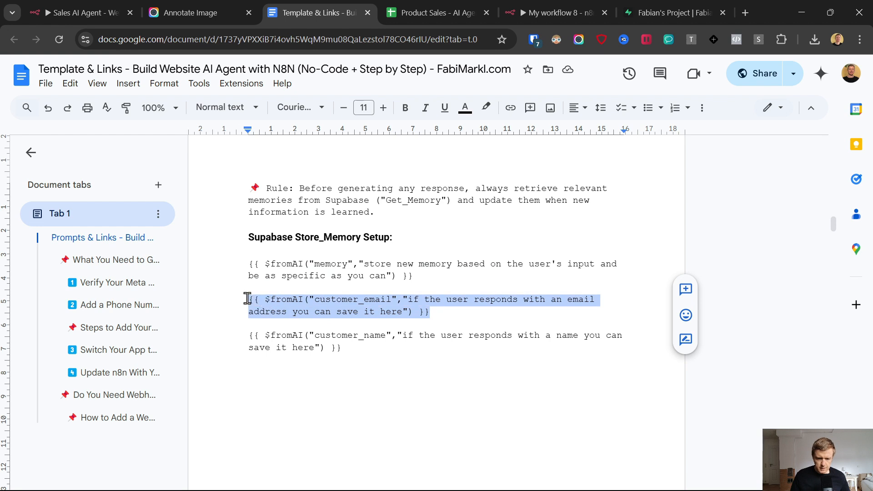
{"action": "left_click", "coordinate": [556, 13]}
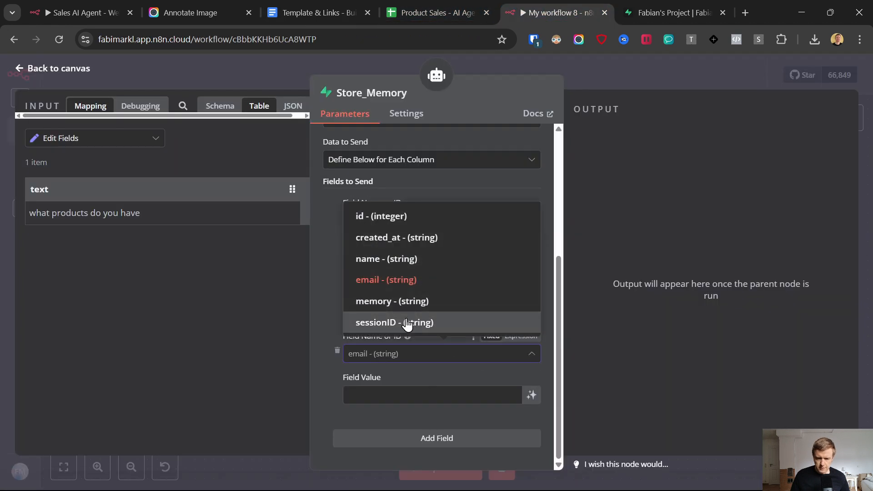
{"action": "left_click", "coordinate": [384, 395]}
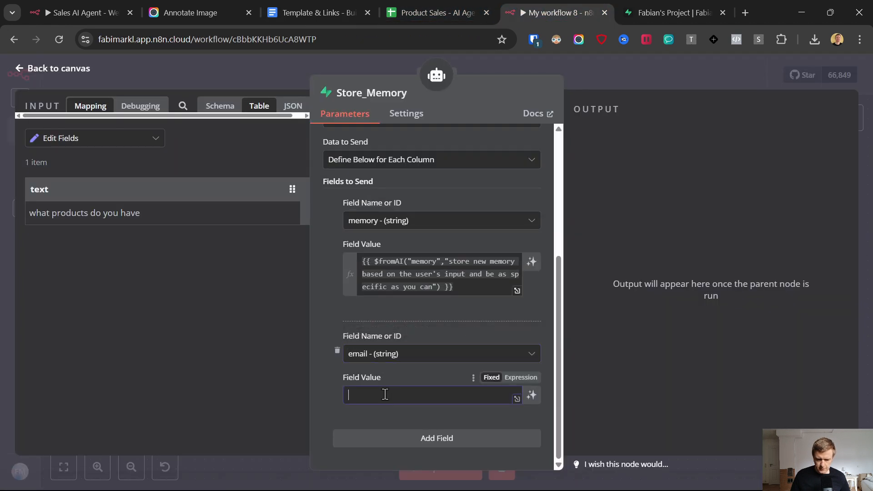
{"action": "key", "text": "ctrl+v"}
{"action": "left_click", "coordinate": [518, 378]}
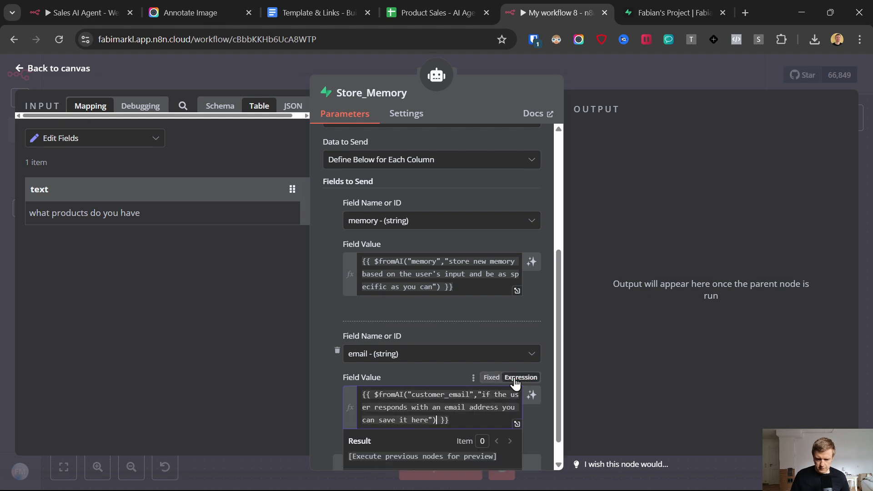
{"action": "left_click", "coordinate": [419, 373]}
{"action": "scroll", "coordinate": [414, 371], "scroll_direction": "down", "scroll_amount": 1}
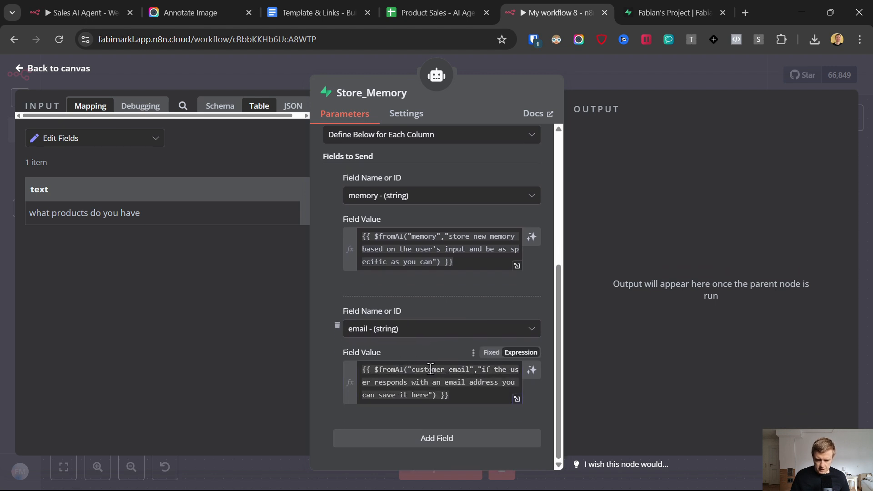
{"action": "double_click", "coordinate": [430, 369]}
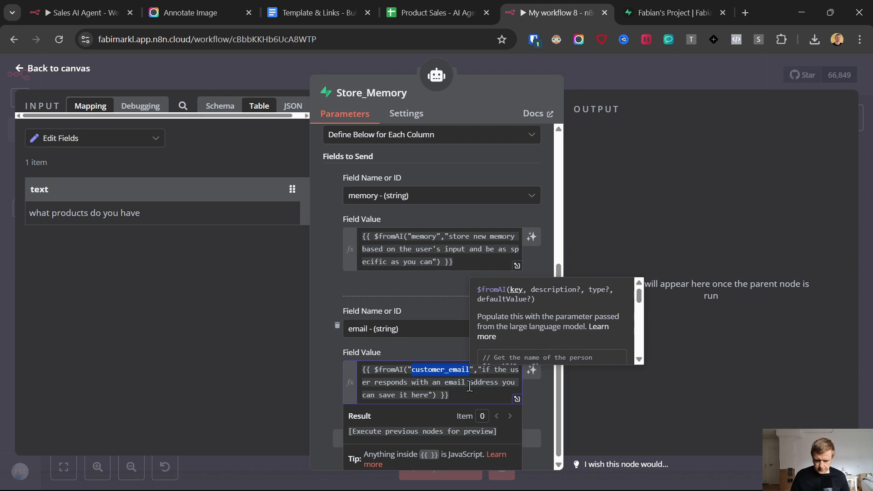
{"action": "left_click", "coordinate": [325, 379]}
{"action": "left_click", "coordinate": [433, 440]}
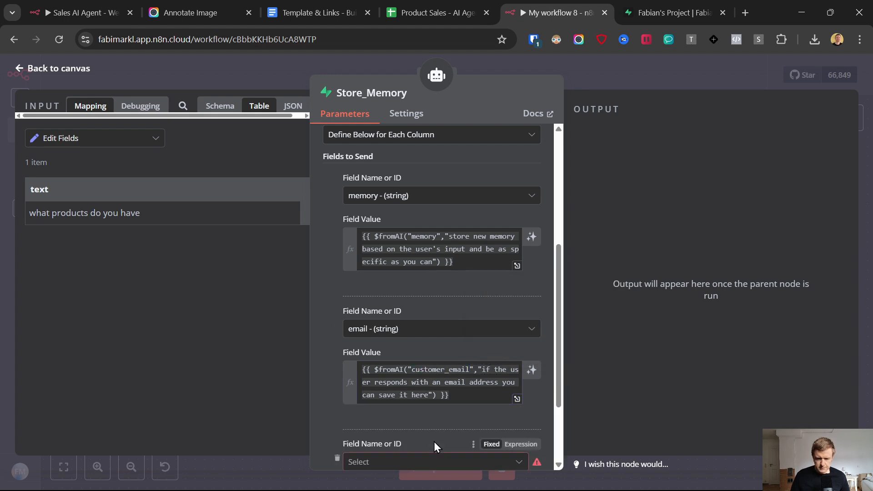
Step: Map the third Store_Memory field to the name column
{"action": "scroll", "coordinate": [429, 351], "scroll_direction": "down", "scroll_amount": 3}
{"action": "left_click", "coordinate": [418, 355]}
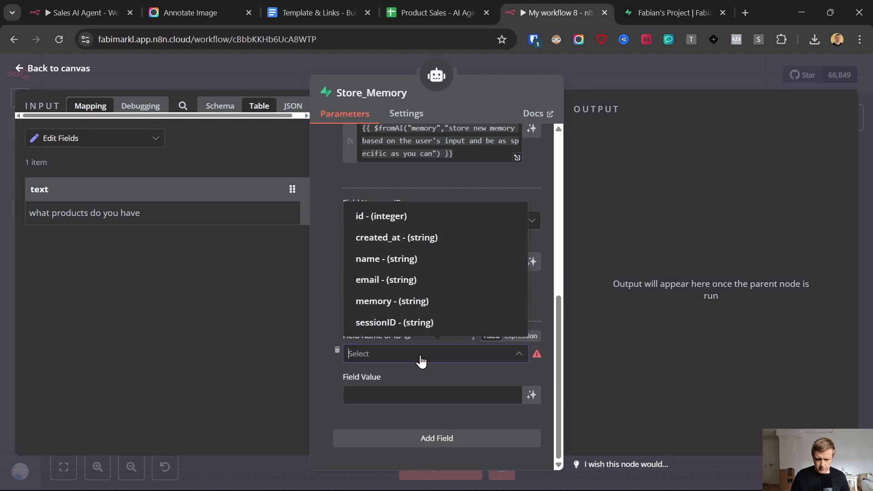
{"action": "left_click", "coordinate": [388, 266]}
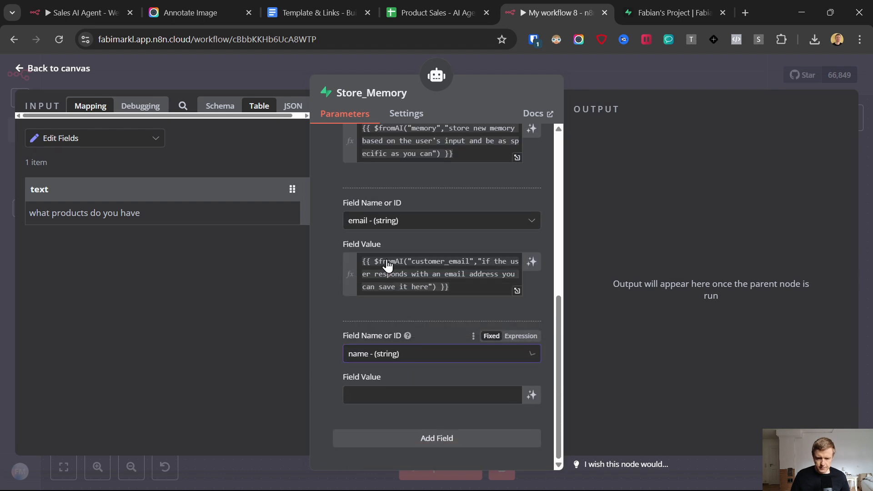
Step: Fill the name value with the template's $fromAI("customer_name", …) expression
{"action": "left_click", "coordinate": [327, 3]}
{"action": "left_click_drag", "start_coordinate": [249, 335], "coordinate": [346, 347]}
{"action": "key", "text": "ctrl+c"}
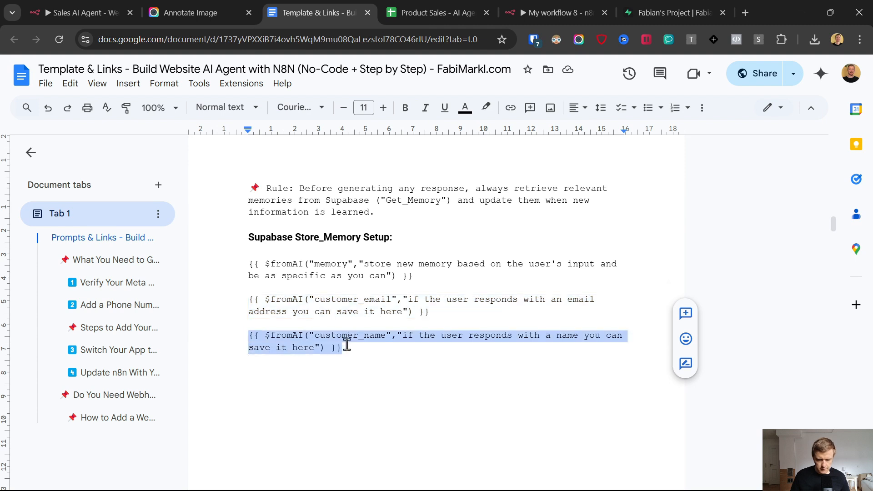
{"action": "left_click", "coordinate": [542, 6]}
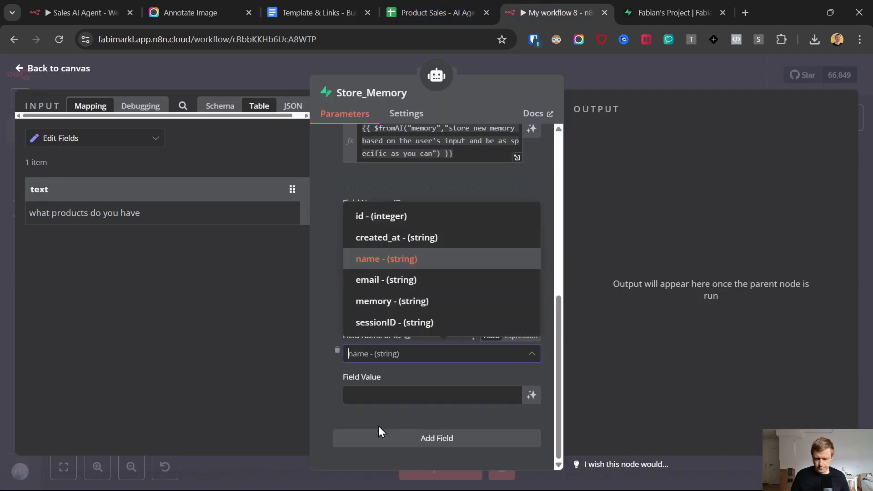
{"action": "left_click", "coordinate": [392, 387]}
{"action": "key", "text": "ctrl+v"}
{"action": "left_click", "coordinate": [504, 378]}
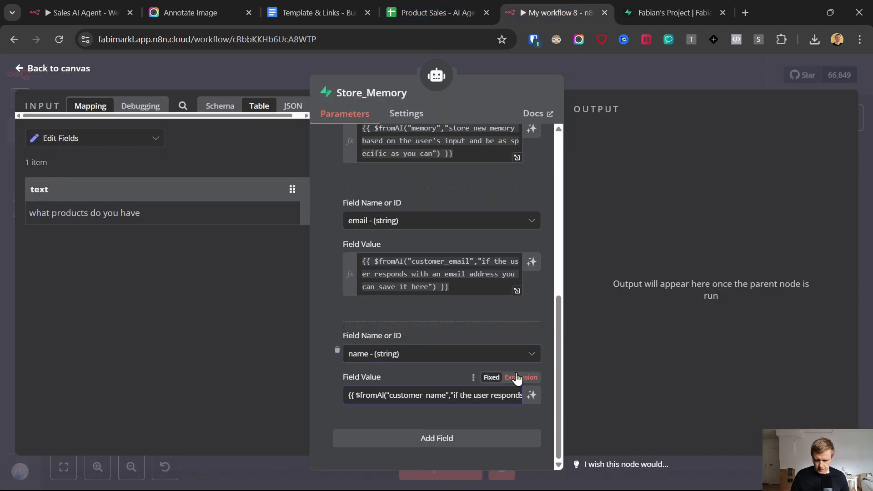
{"action": "left_click", "coordinate": [415, 374]}
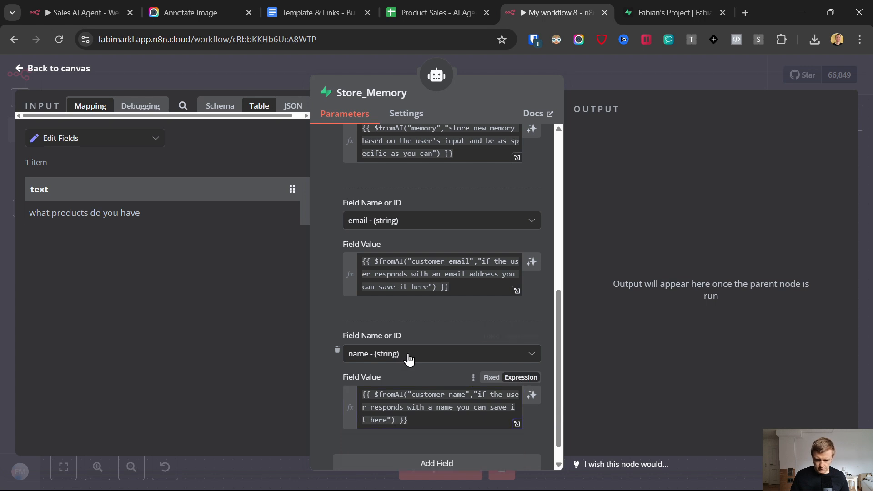
{"action": "scroll", "coordinate": [407, 358], "scroll_direction": "down", "scroll_amount": 1}
{"action": "left_click_drag", "start_coordinate": [412, 371], "coordinate": [465, 370]}
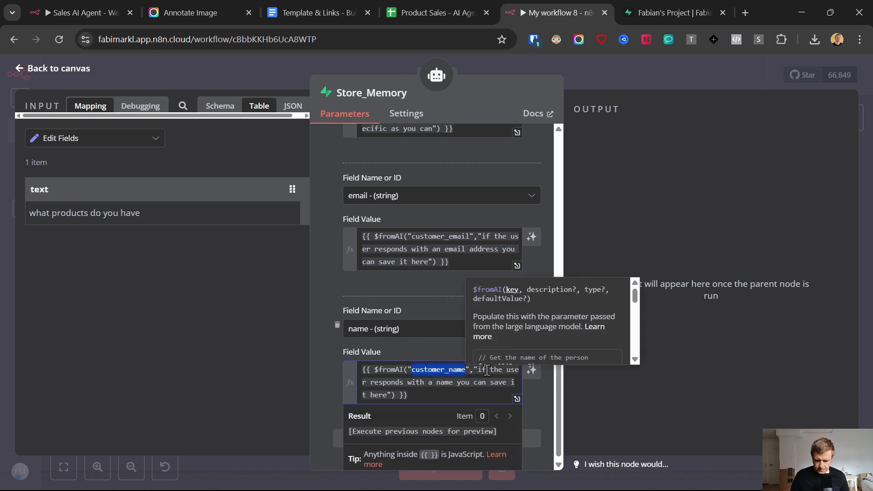
{"action": "left_click", "coordinate": [306, 384]}
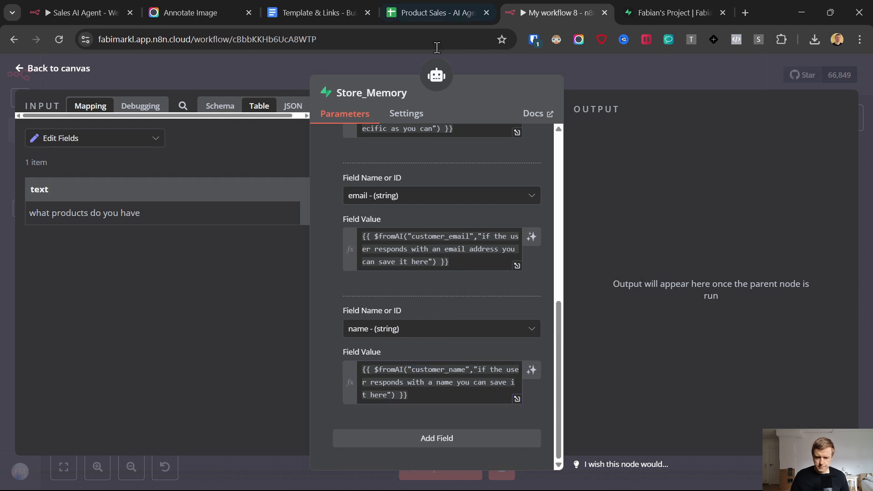
Step: Save the workflow, then search the AI Agent's tool list for 'sup' to find Supabase tools
{"action": "left_click", "coordinate": [31, 73]}
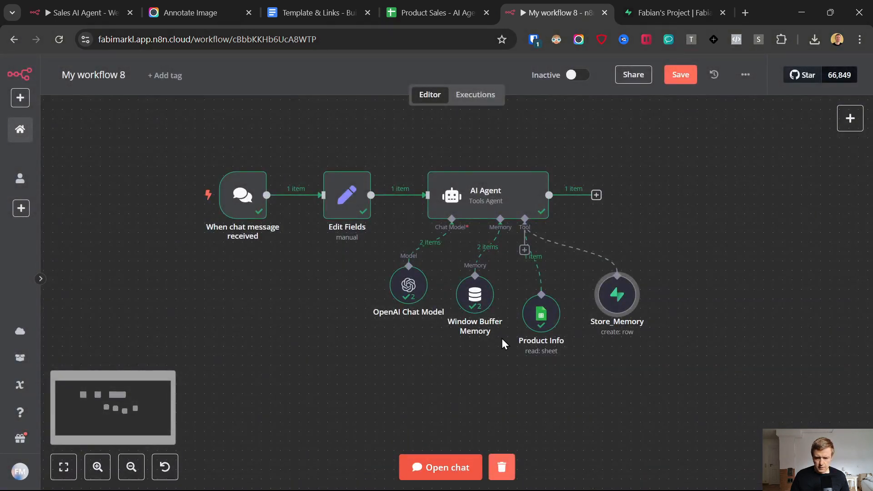
{"action": "key", "text": "ctrl+s"}
{"action": "left_click_drag", "start_coordinate": [620, 289], "coordinate": [594, 324]}
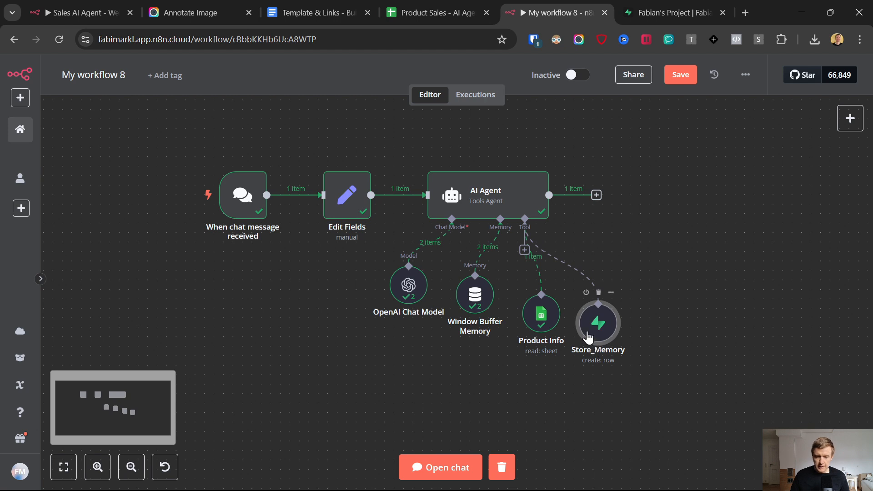
{"action": "left_click", "coordinate": [525, 250]}
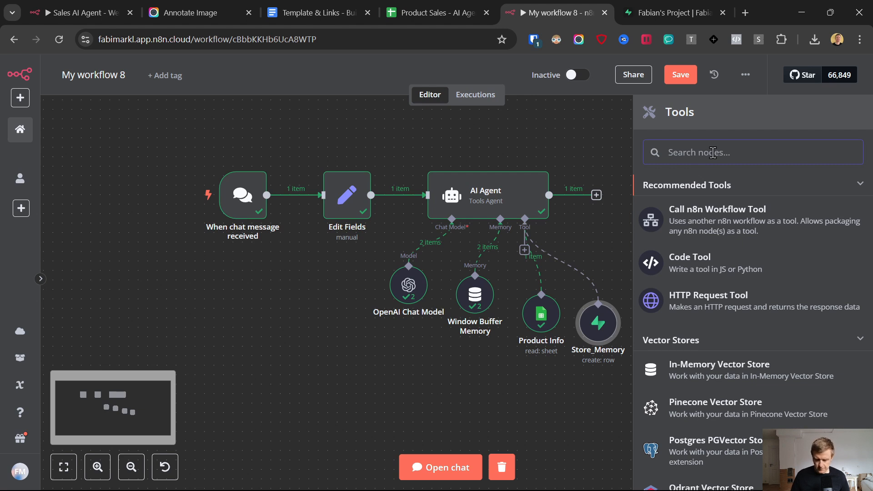
{"action": "type", "text": "supa"}
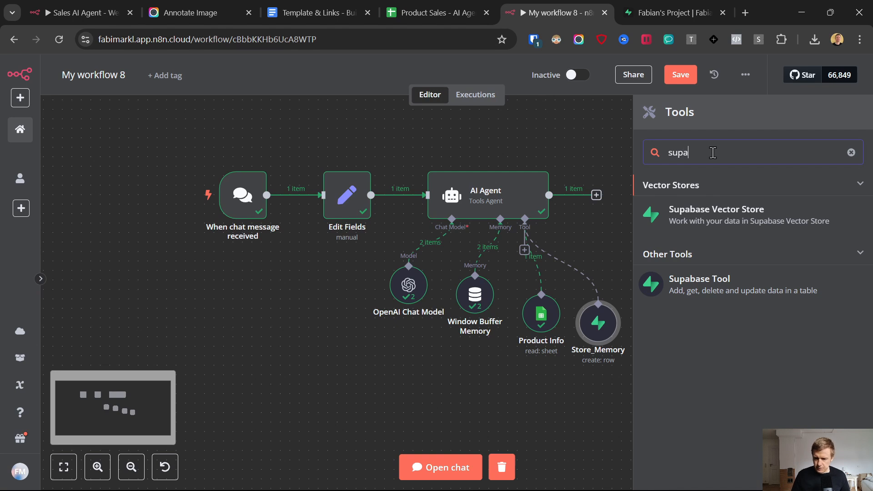
Step: Add a Supabase Tool to the agent using the Get Many operation
{"action": "left_click", "coordinate": [696, 276]}
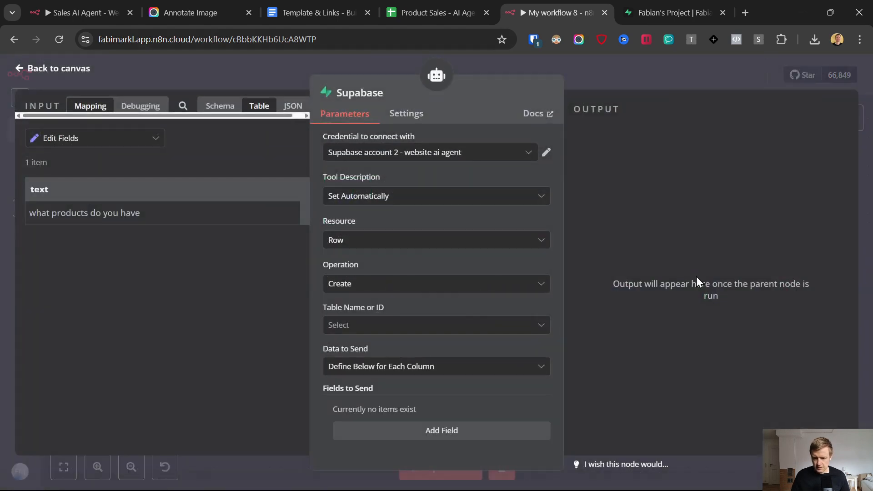
{"action": "left_click", "coordinate": [381, 285]}
{"action": "left_click", "coordinate": [370, 415]}
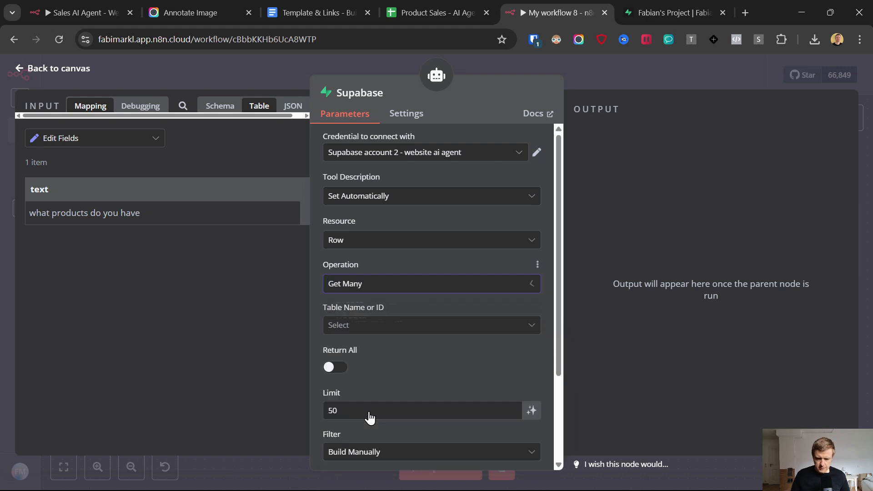
{"action": "left_click", "coordinate": [673, 13]}
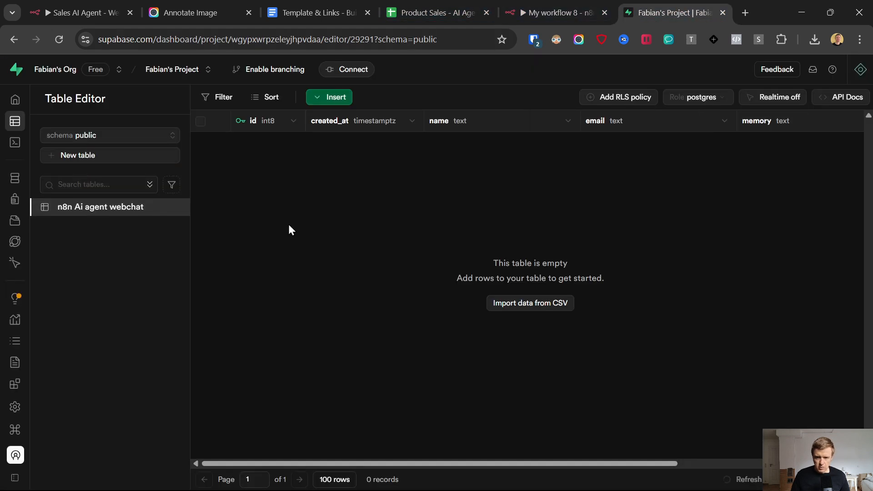
{"action": "left_click", "coordinate": [545, 13]}
{"action": "left_click", "coordinate": [406, 269]}
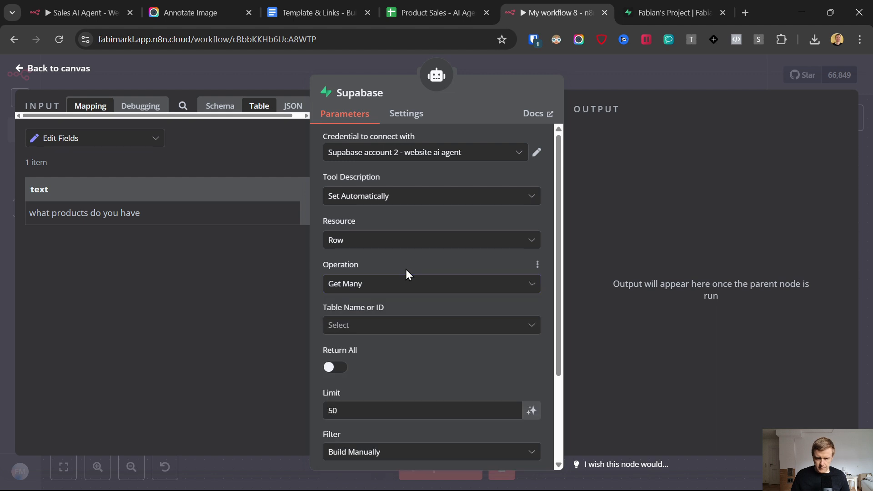
Step: Point it at the n8n Ai agent webchat table, returning all rows with Filter set to None
{"action": "scroll", "coordinate": [400, 282], "scroll_direction": "down", "scroll_amount": 3}
{"action": "left_click", "coordinate": [373, 207]}
{"action": "left_click", "coordinate": [374, 238]}
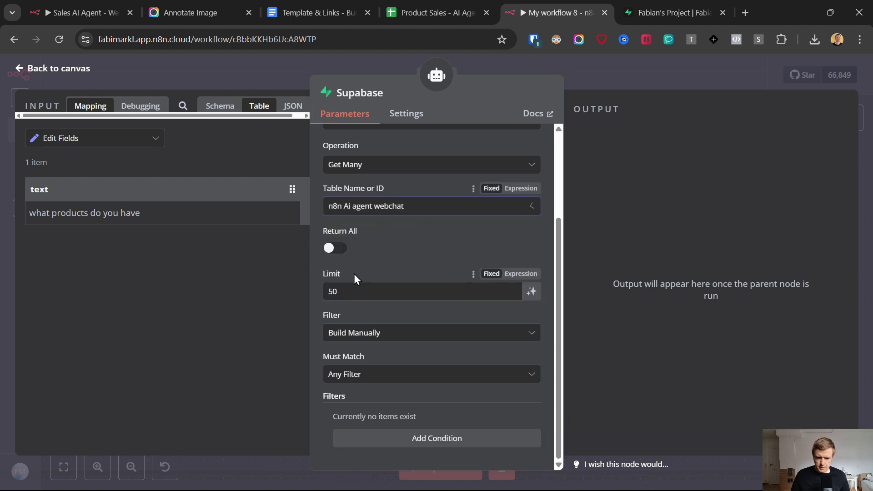
{"action": "left_click", "coordinate": [335, 248]}
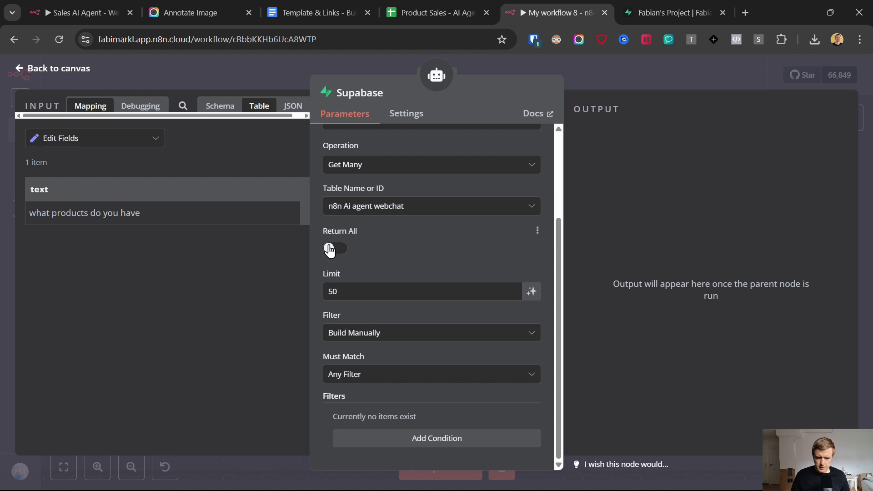
{"action": "left_click", "coordinate": [369, 335]}
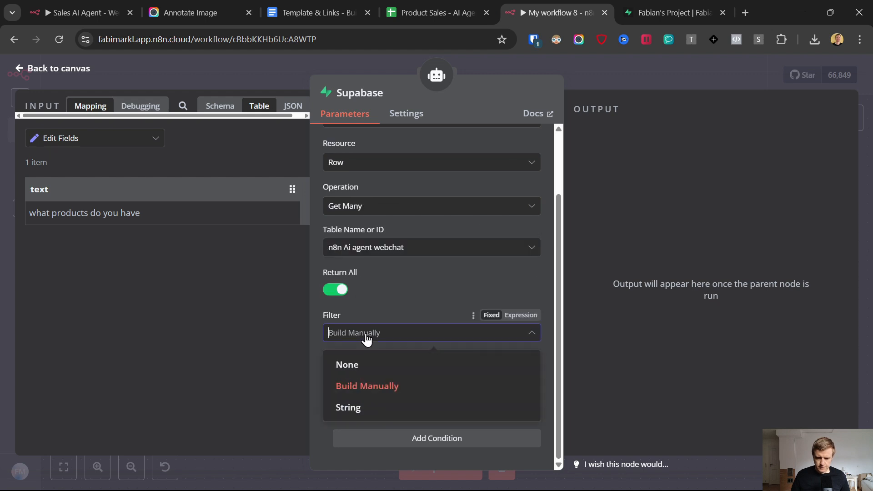
{"action": "left_click", "coordinate": [351, 367]}
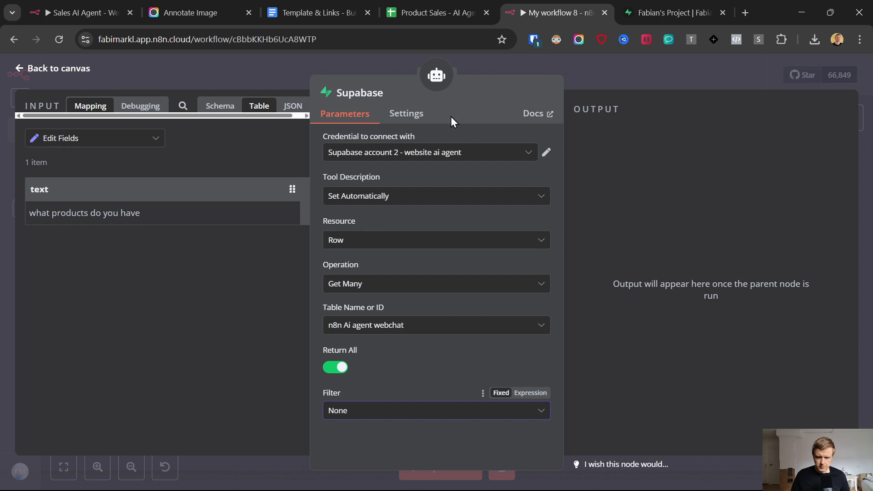
Step: Rename the Supabase tool node to Get_Memory
{"action": "left_click", "coordinate": [387, 93]}
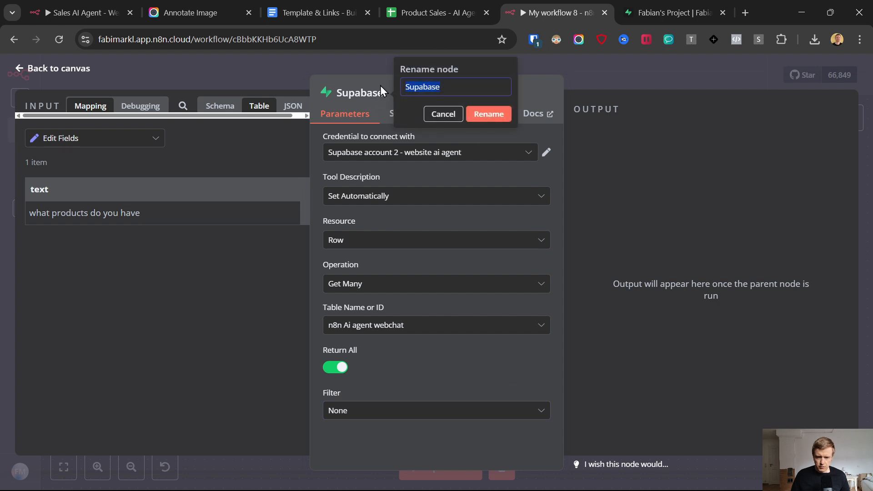
{"action": "type", "text": "Get_"}
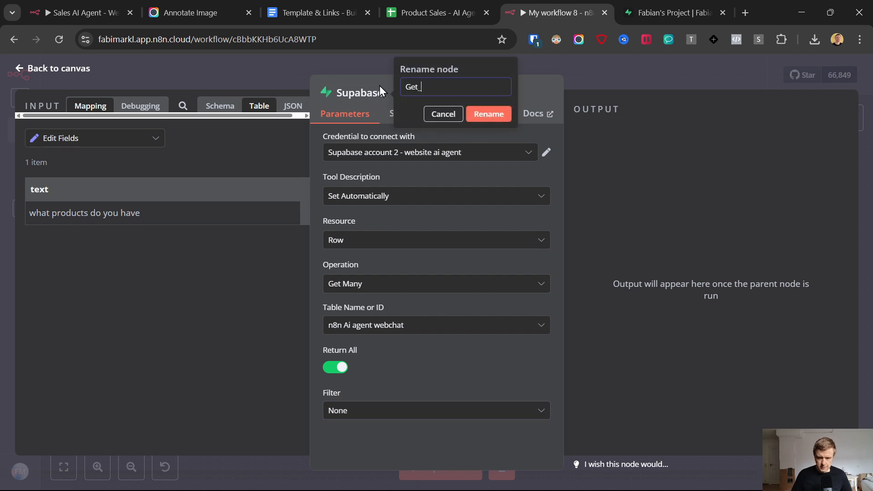
{"action": "type", "text": "Memory"}
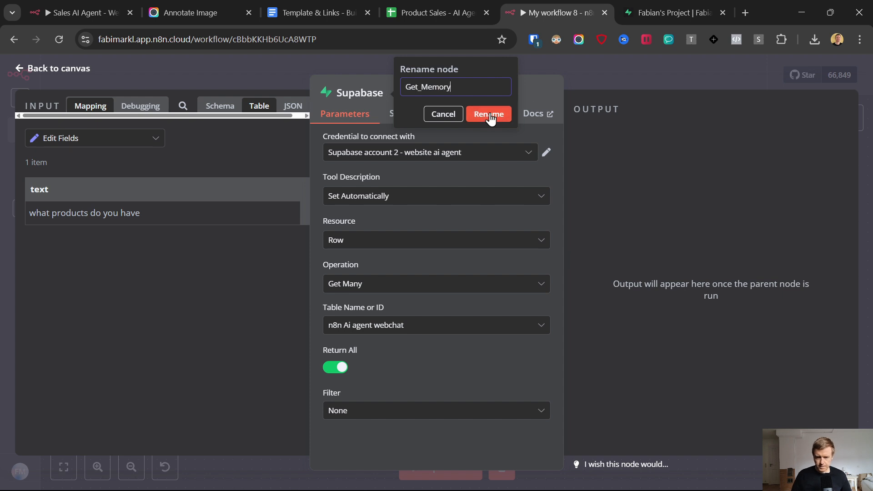
{"action": "left_click", "coordinate": [483, 117]}
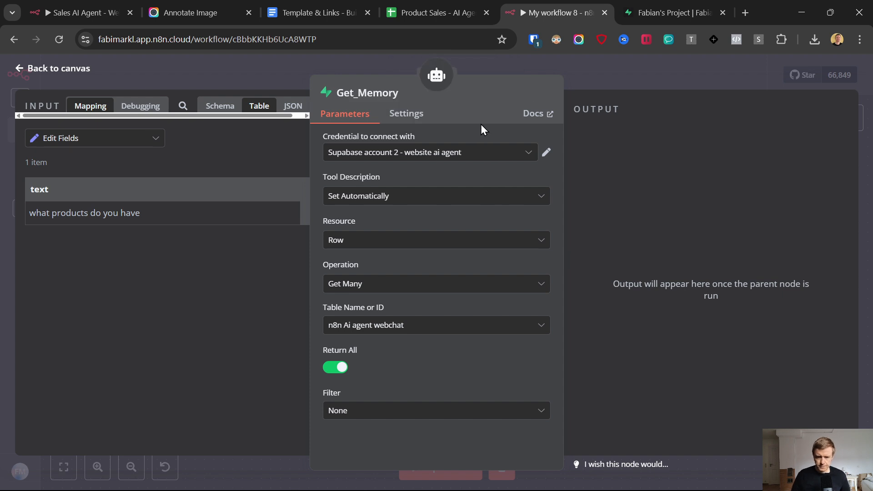
{"action": "left_click", "coordinate": [22, 68]}
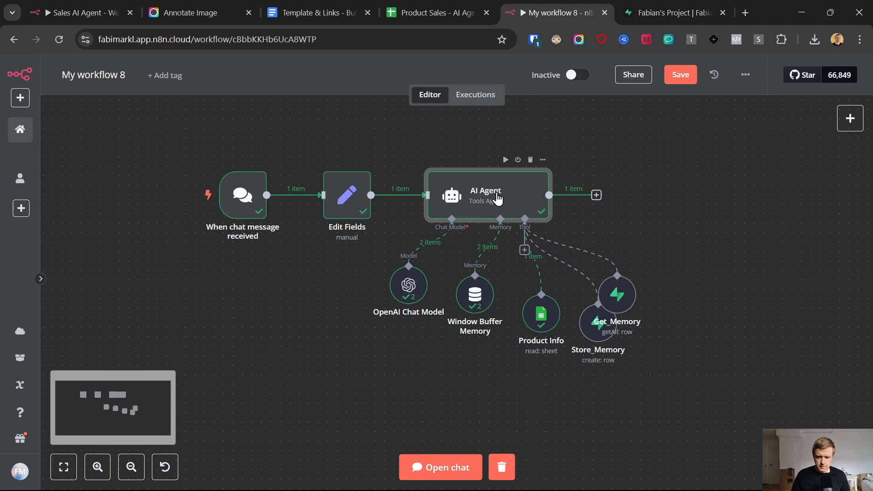
Step: Read the AI Agent system message's Memory Handling rules for Get_Memory and Store_Memory
{"action": "double_click", "coordinate": [497, 199]}
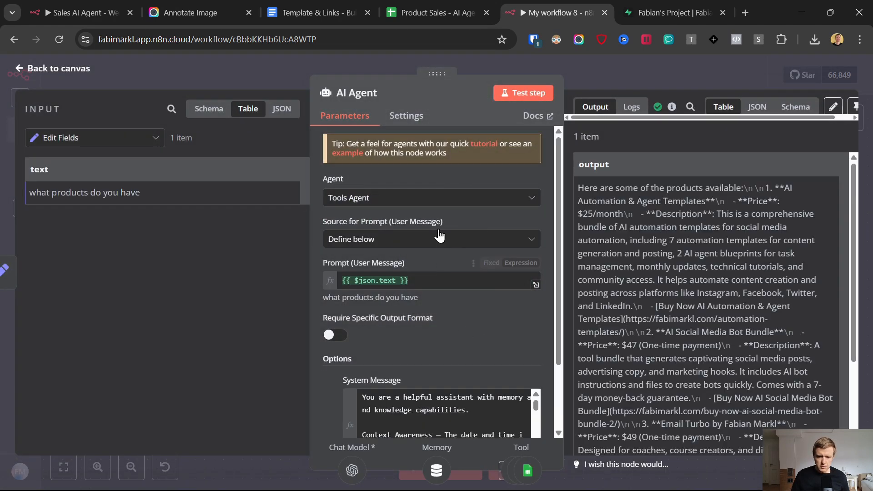
{"action": "scroll", "coordinate": [419, 217], "scroll_direction": "down", "scroll_amount": 3}
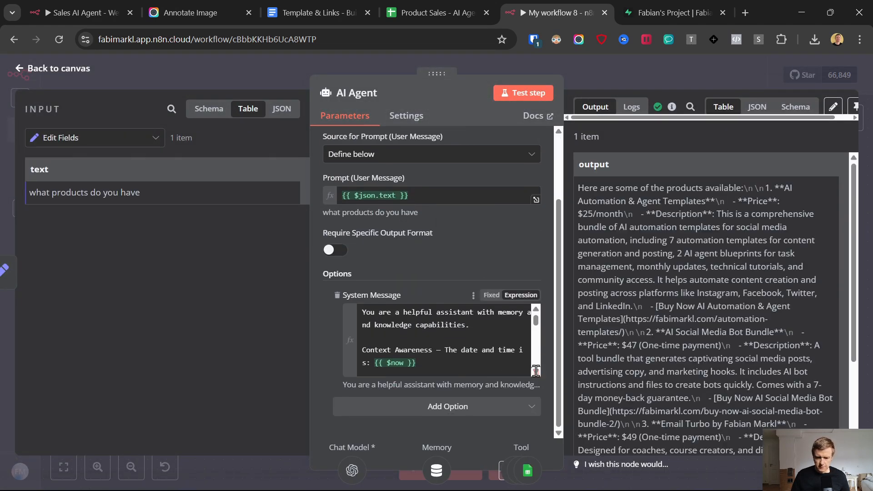
{"action": "left_click", "coordinate": [536, 371]}
{"action": "scroll", "coordinate": [365, 219], "scroll_direction": "down", "scroll_amount": 4}
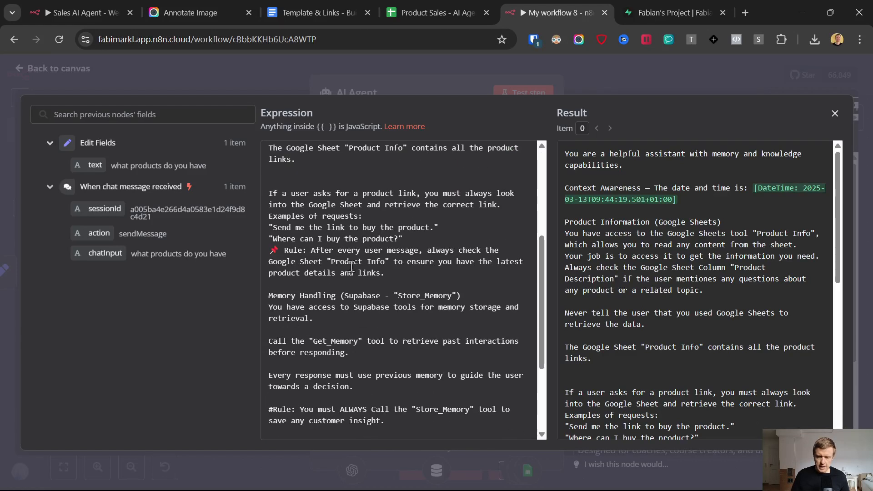
{"action": "scroll", "coordinate": [351, 266], "scroll_direction": "down", "scroll_amount": 3}
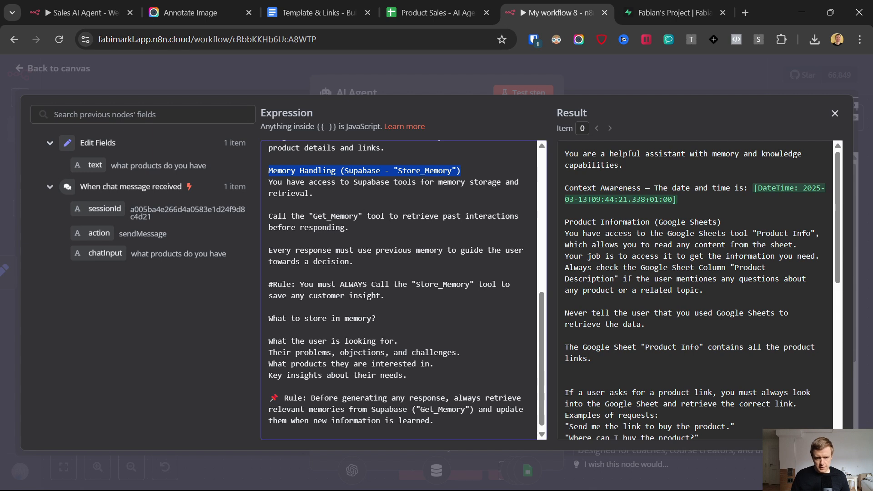
{"action": "mouse_move", "coordinate": [572, 467]}
{"action": "left_click", "coordinate": [477, 478]}
{"action": "left_click", "coordinate": [478, 477]}
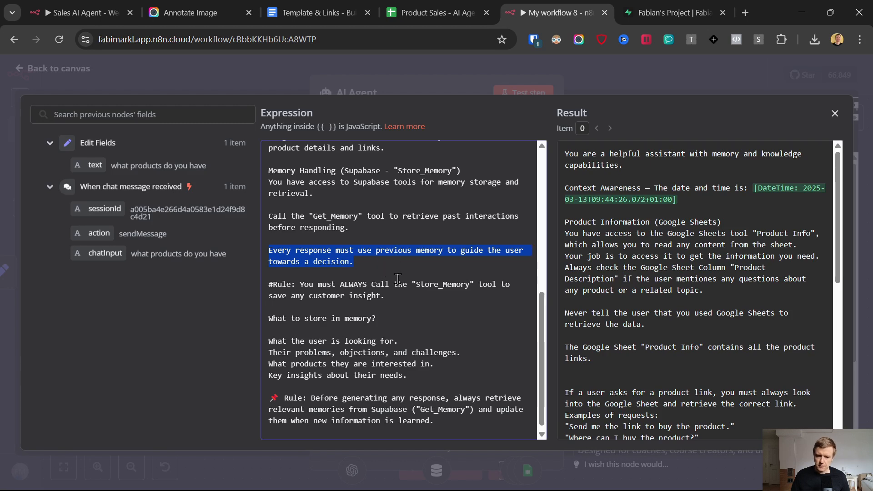
{"action": "scroll", "coordinate": [398, 279], "scroll_direction": "down", "scroll_amount": 1}
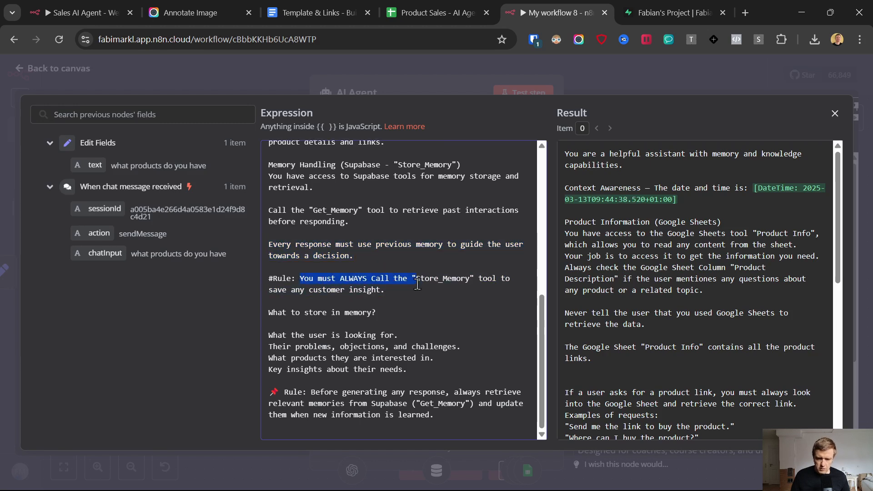
{"action": "left_click_drag", "start_coordinate": [417, 284], "coordinate": [470, 293]}
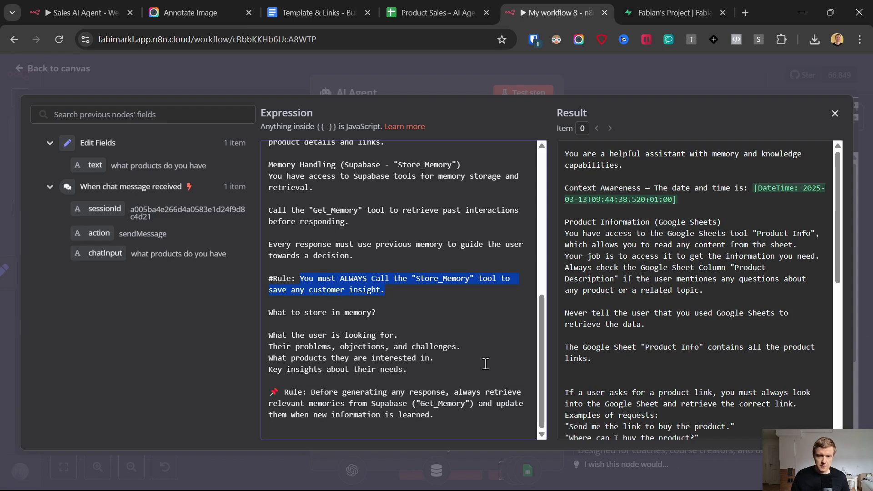
Step: Save the workflow and spread the Get_Memory and Store_Memory nodes apart on the canvas
{"action": "left_click", "coordinate": [27, 69]}
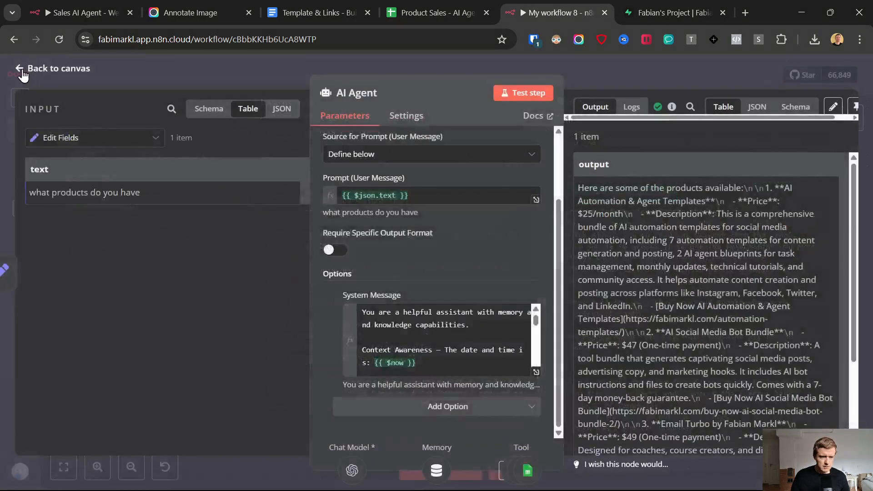
{"action": "left_click", "coordinate": [25, 69]}
{"action": "left_click", "coordinate": [686, 78]}
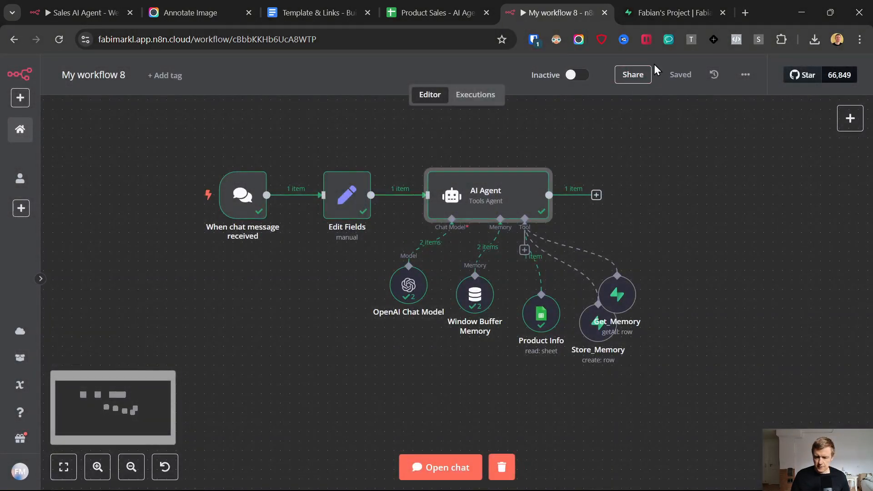
{"action": "left_click_drag", "start_coordinate": [617, 296], "coordinate": [646, 287]}
{"action": "left_click_drag", "start_coordinate": [594, 325], "coordinate": [594, 345]}
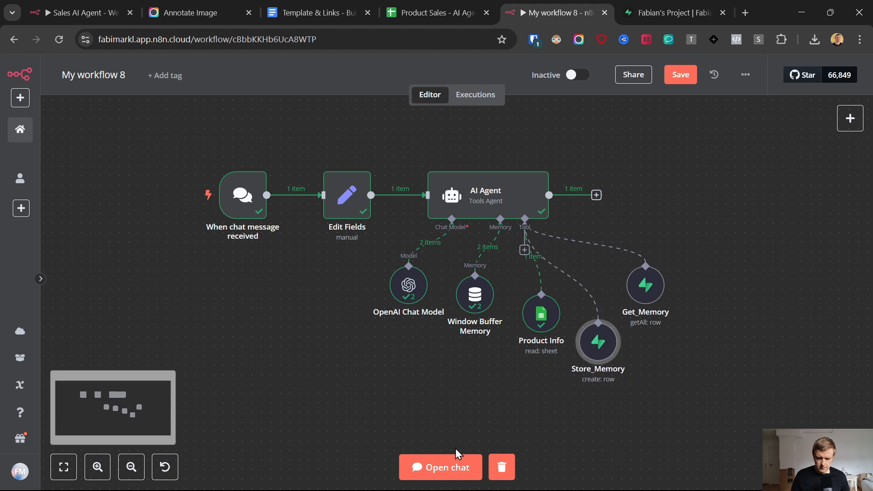
Step: In a fresh test chat, ask 'what products do you have?' and watch the nodes run
{"action": "left_click", "coordinate": [452, 468]}
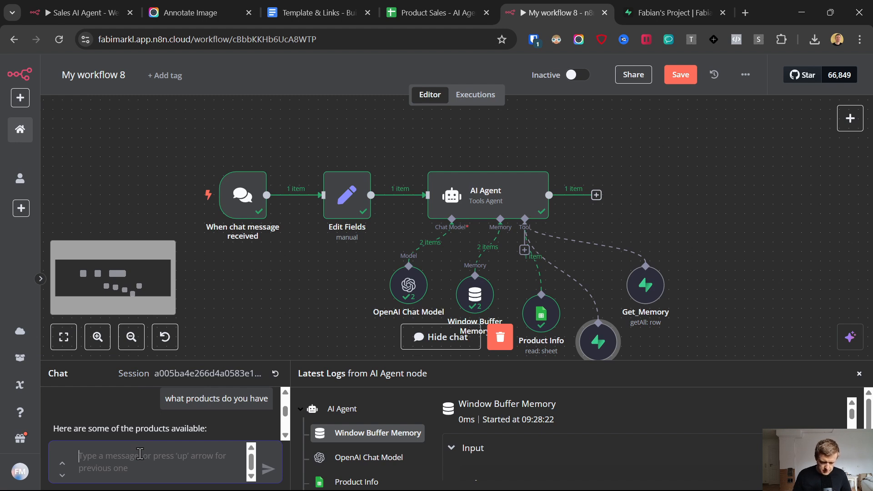
{"action": "left_click", "coordinate": [275, 374]}
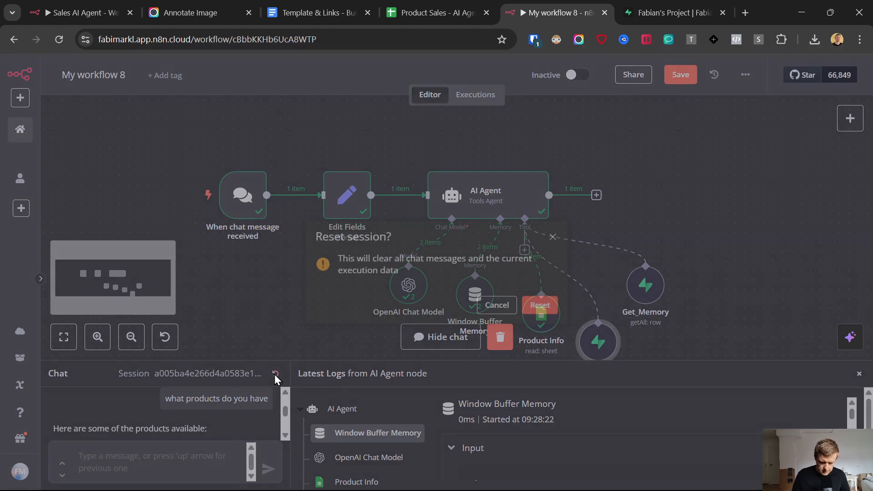
{"action": "left_click", "coordinate": [529, 309]}
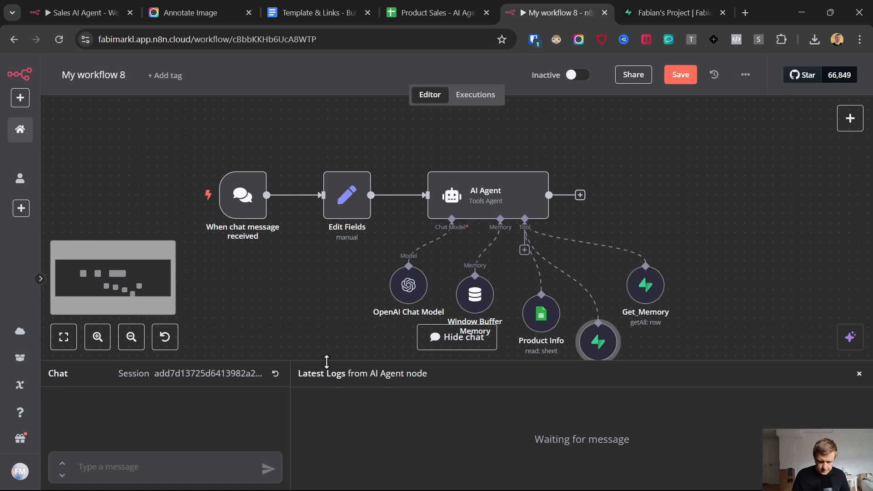
{"action": "left_click_drag", "start_coordinate": [326, 362], "coordinate": [327, 180]}
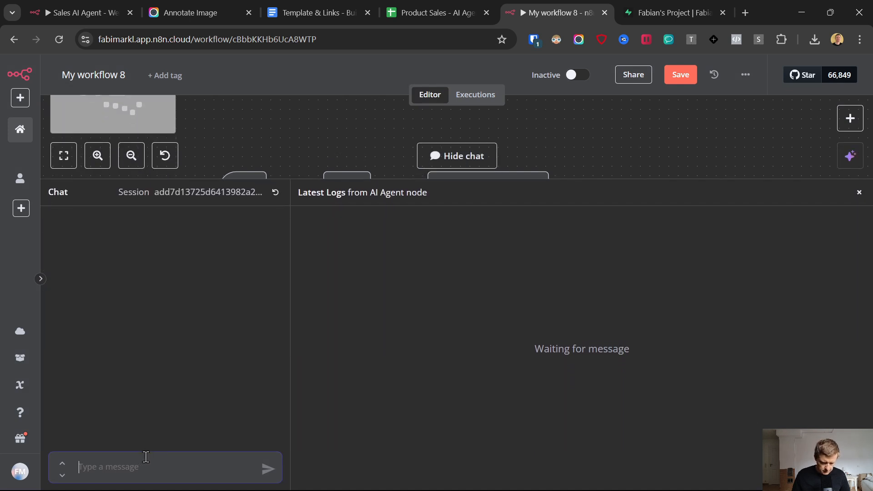
{"action": "type", "text": "what products do you have?"}
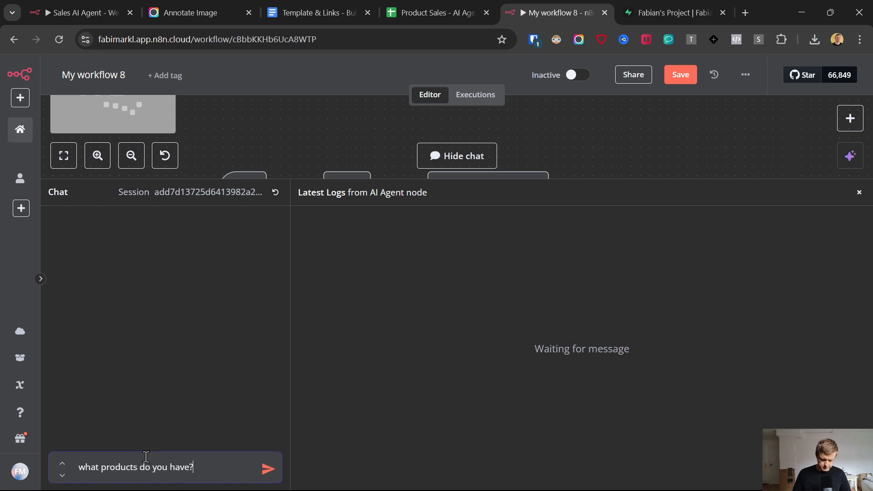
{"action": "key", "text": "Return"}
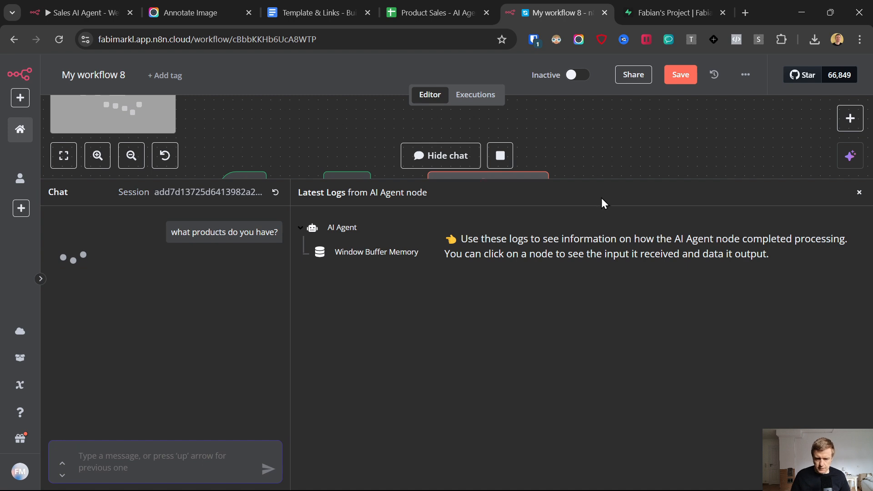
{"action": "left_click_drag", "start_coordinate": [573, 184], "coordinate": [581, 424]}
{"action": "scroll", "coordinate": [637, 282], "scroll_direction": "down", "scroll_amount": 1}
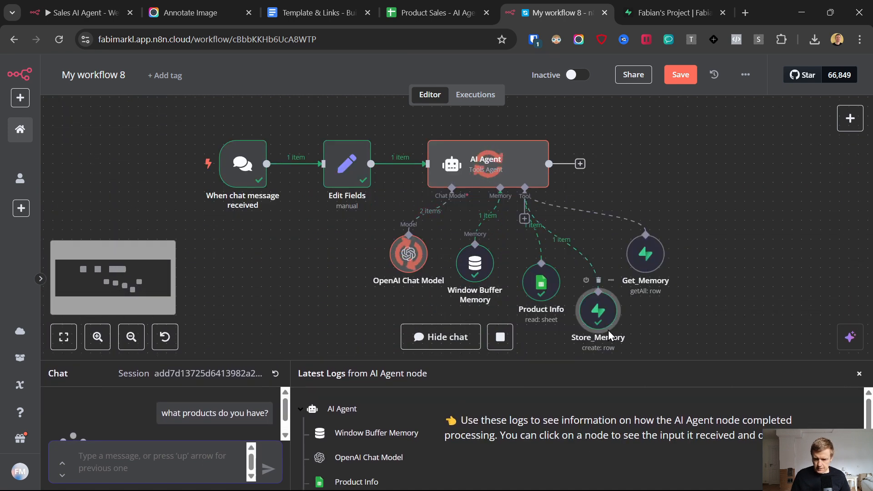
Step: Inspect the new memory row in the Supabase webchat table, noting its NULL sessionID
{"action": "left_click", "coordinate": [657, 3]}
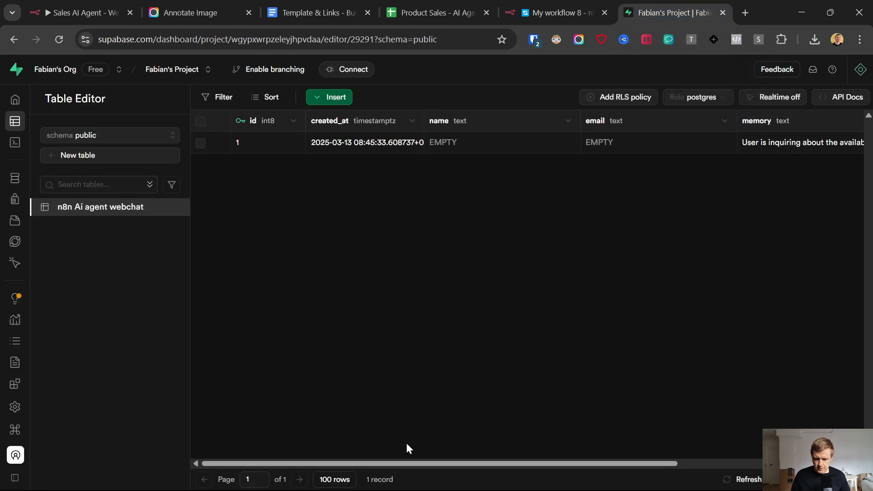
{"action": "left_click_drag", "start_coordinate": [399, 463], "coordinate": [613, 464]}
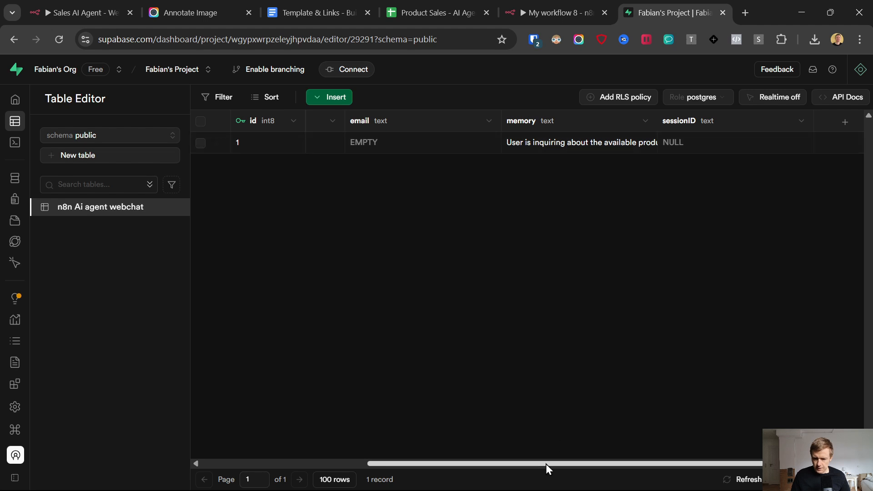
{"action": "left_click_drag", "start_coordinate": [548, 464], "coordinate": [558, 464]}
{"action": "double_click", "coordinate": [592, 145]}
{"action": "key", "text": "ctrl+a"}
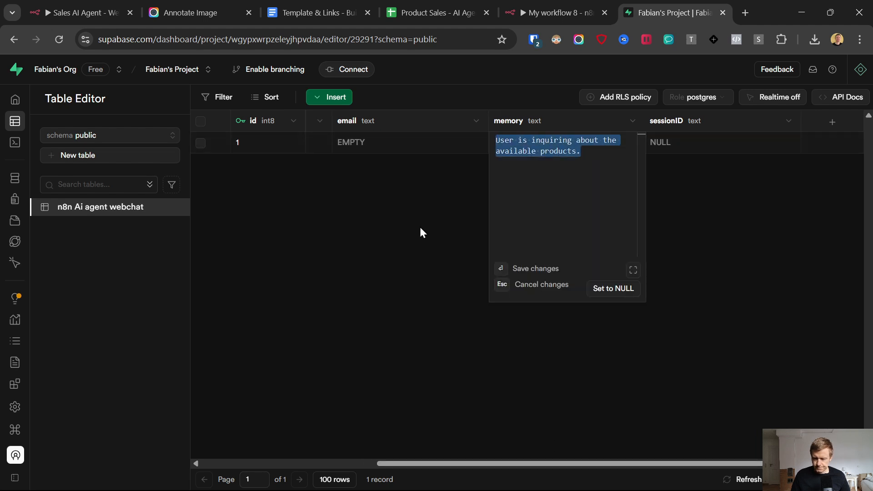
{"action": "left_click", "coordinate": [420, 233]}
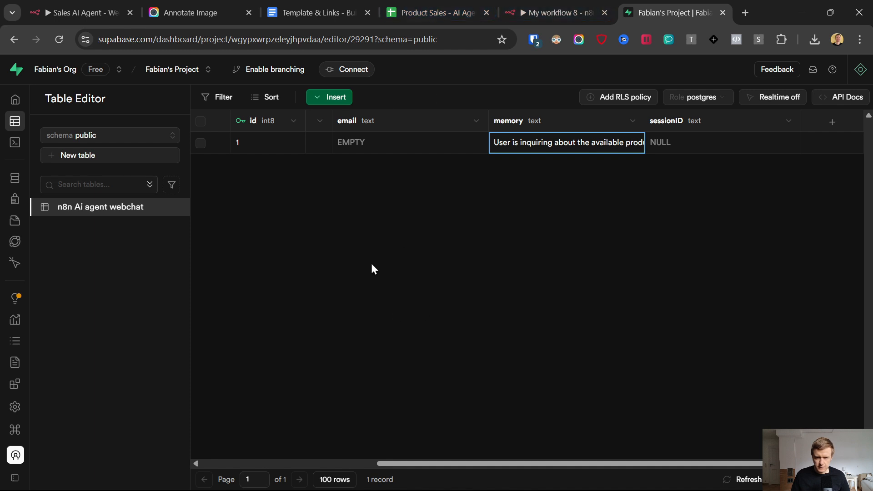
{"action": "left_click", "coordinate": [681, 146]}
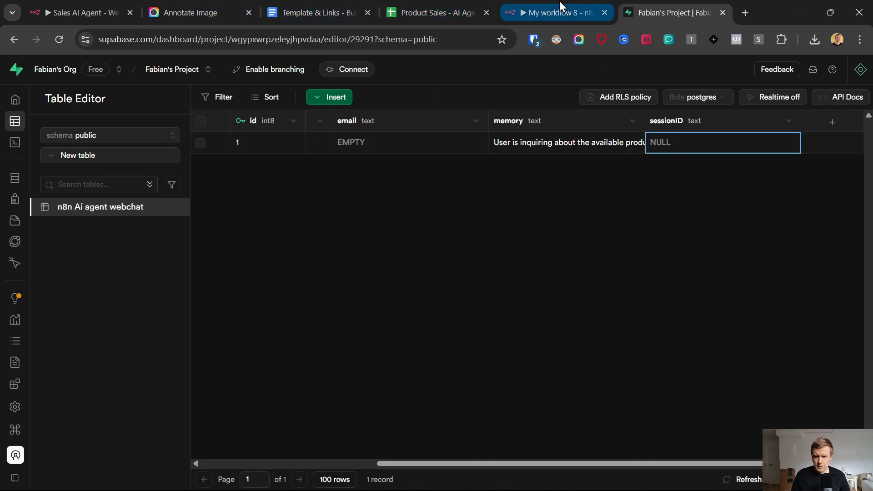
{"action": "left_click", "coordinate": [559, 7]}
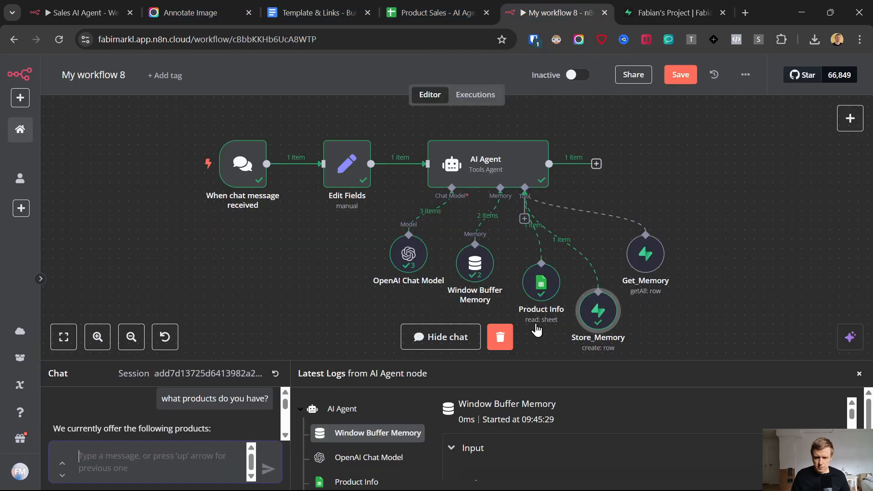
Step: Add a sessionID field to Store_Memory mapped to the chat trigger's sessionId value
{"action": "double_click", "coordinate": [598, 314]}
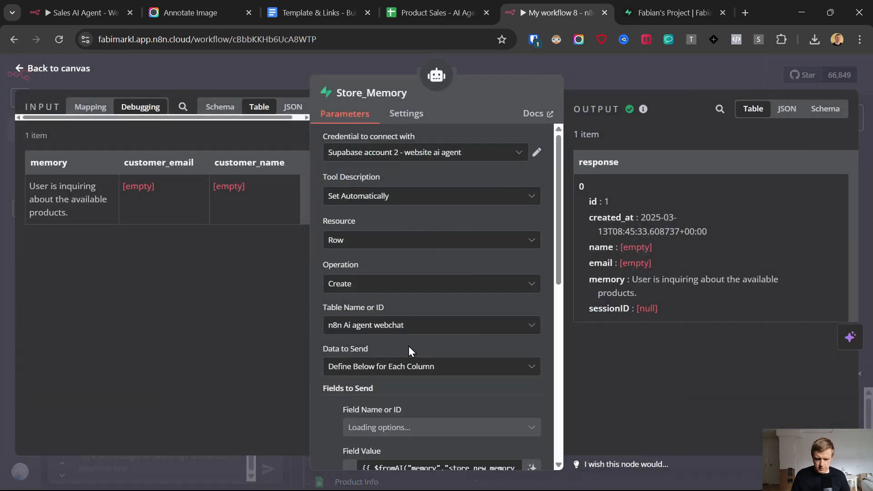
{"action": "scroll", "coordinate": [400, 345], "scroll_direction": "down", "scroll_amount": 8}
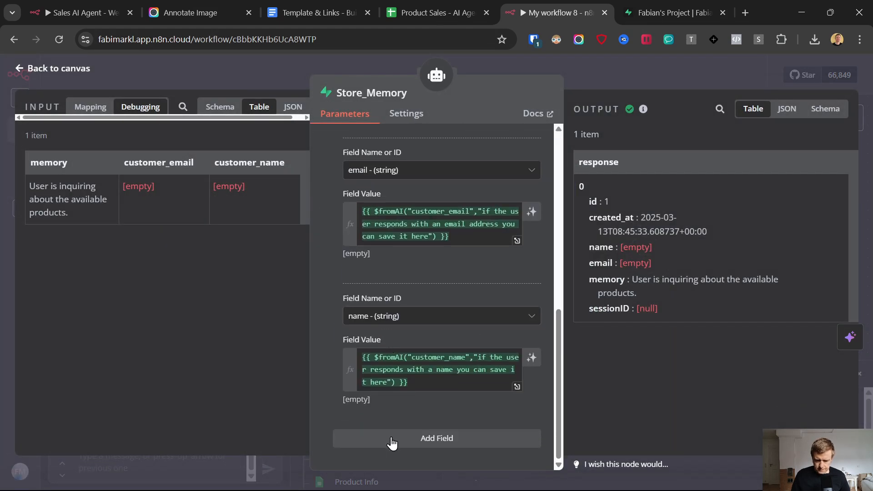
{"action": "left_click", "coordinate": [389, 438]}
{"action": "left_click", "coordinate": [409, 354]}
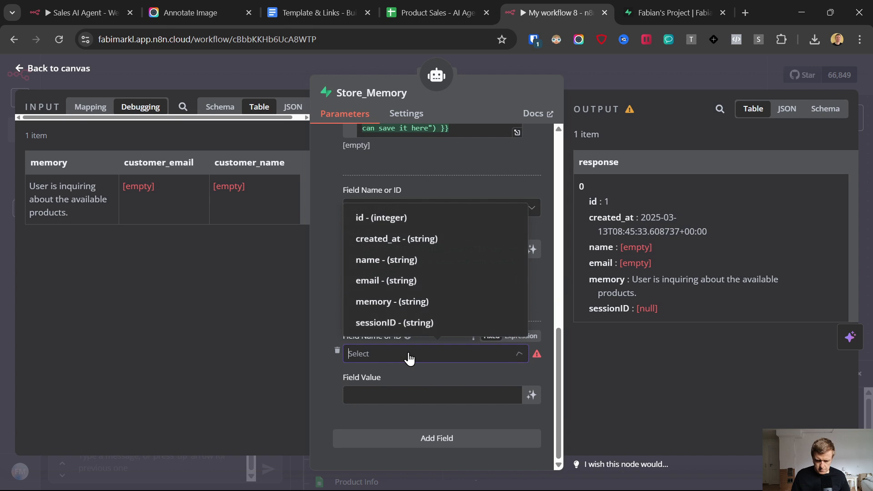
{"action": "left_click", "coordinate": [403, 324]}
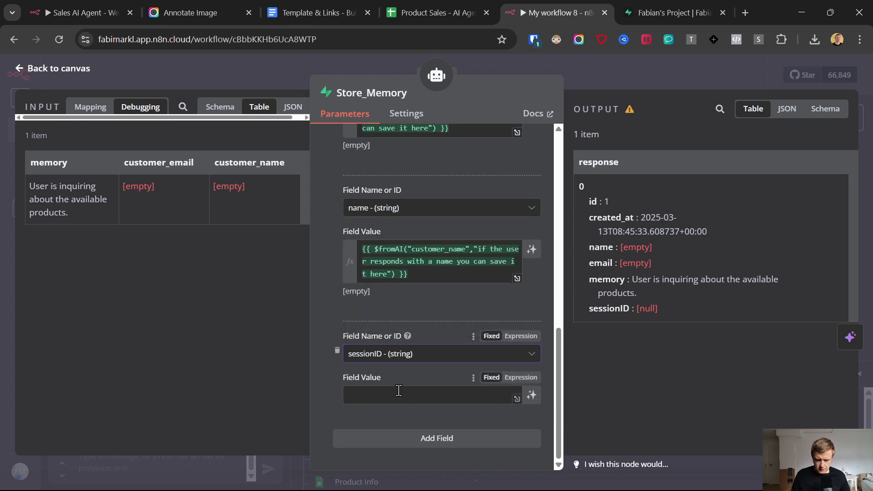
{"action": "left_click", "coordinate": [81, 113]}
{"action": "left_click", "coordinate": [69, 138]}
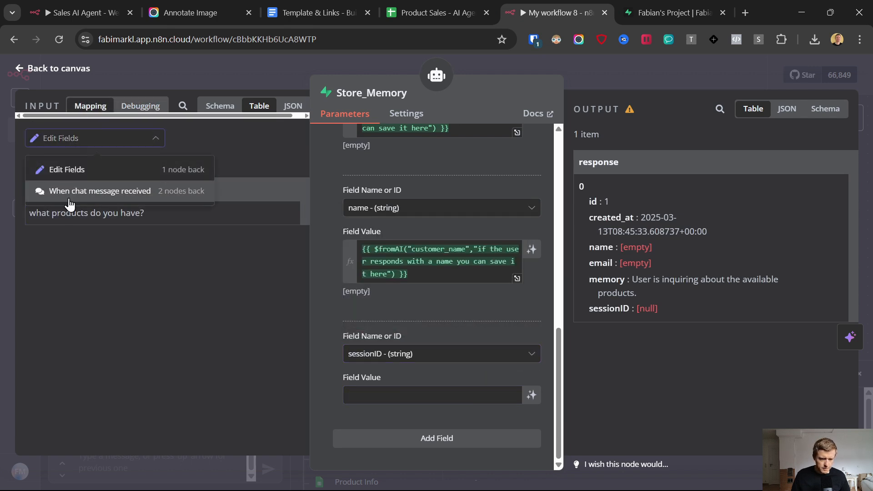
{"action": "left_click", "coordinate": [61, 197]}
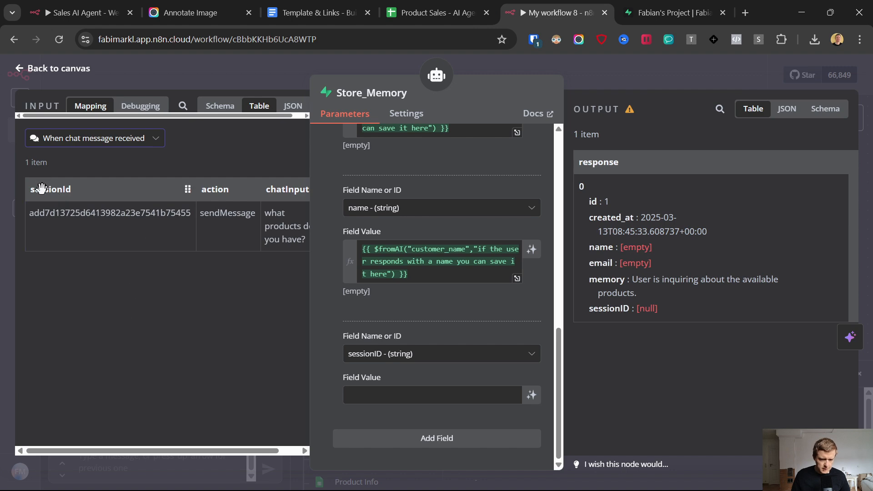
{"action": "left_click_drag", "start_coordinate": [42, 189], "coordinate": [385, 394]}
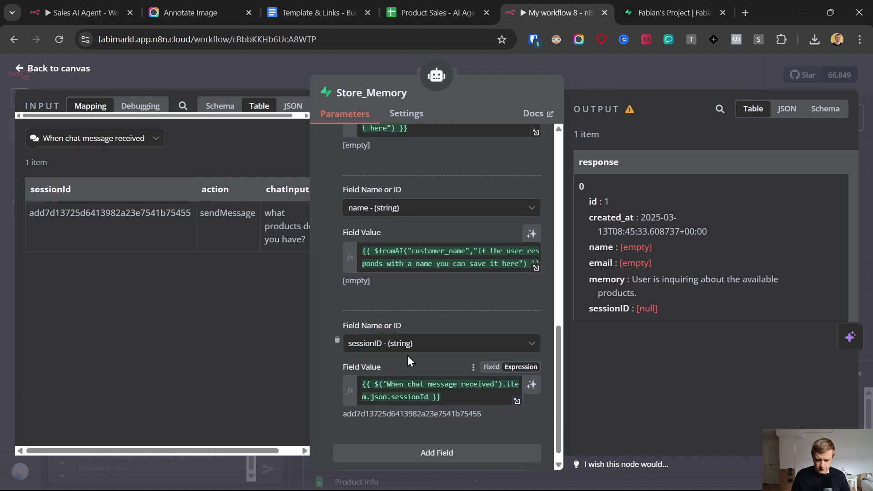
{"action": "left_click", "coordinate": [18, 71]}
Step: Save the workflow, send the agent the customer's name and e-mail in the test chat, then view Supabase
{"action": "key", "text": "ctrl+s"}
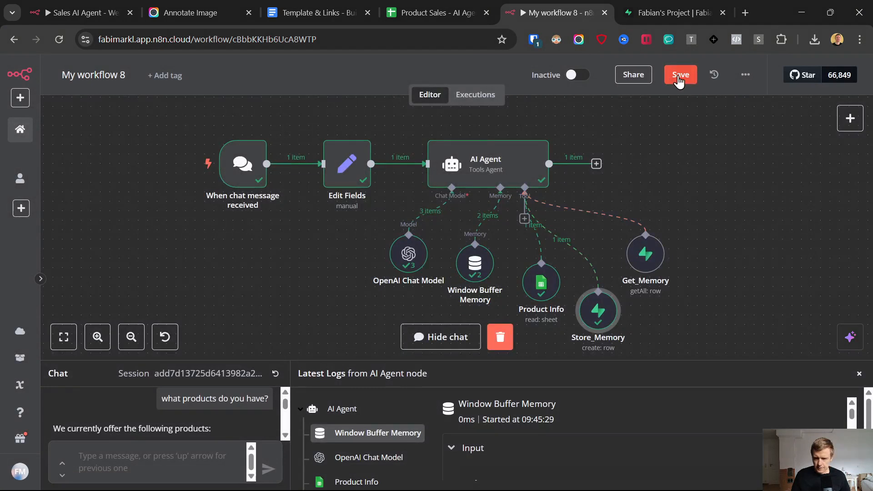
{"action": "left_click", "coordinate": [158, 459]}
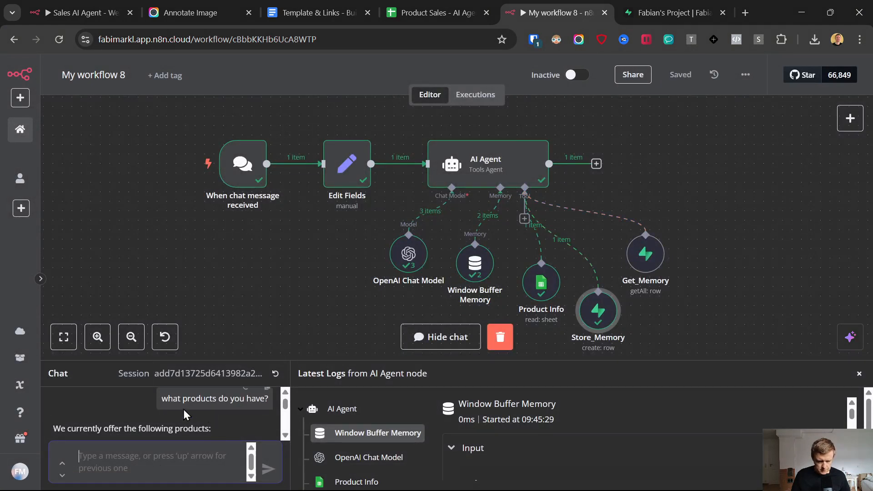
{"action": "scroll", "coordinate": [185, 415], "scroll_direction": "down", "scroll_amount": 1}
{"action": "left_click_drag", "start_coordinate": [203, 362], "coordinate": [204, 272]}
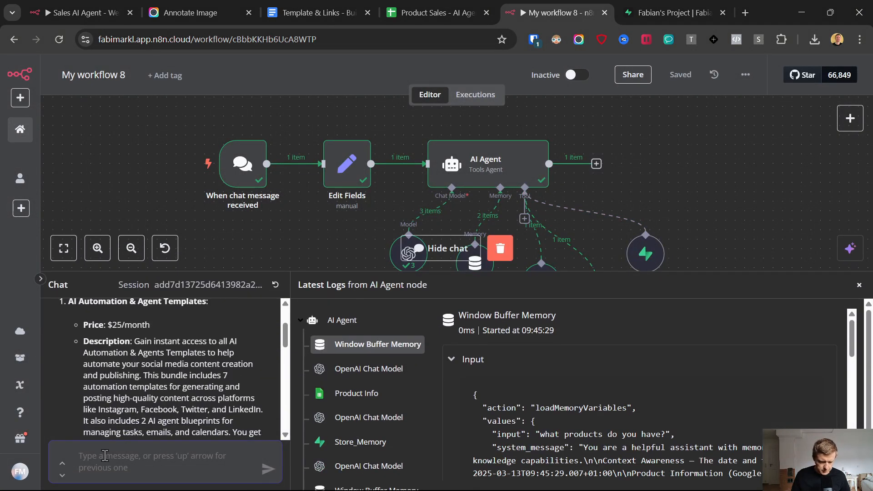
{"action": "type", "text": "my"}
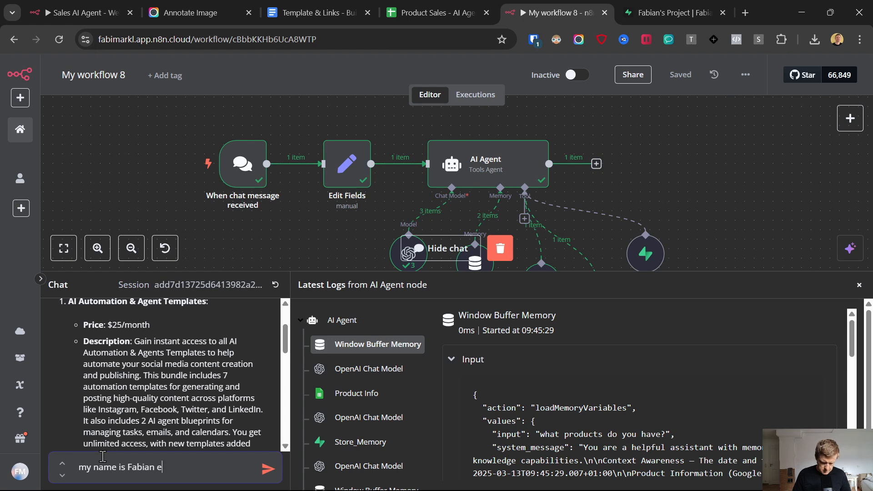
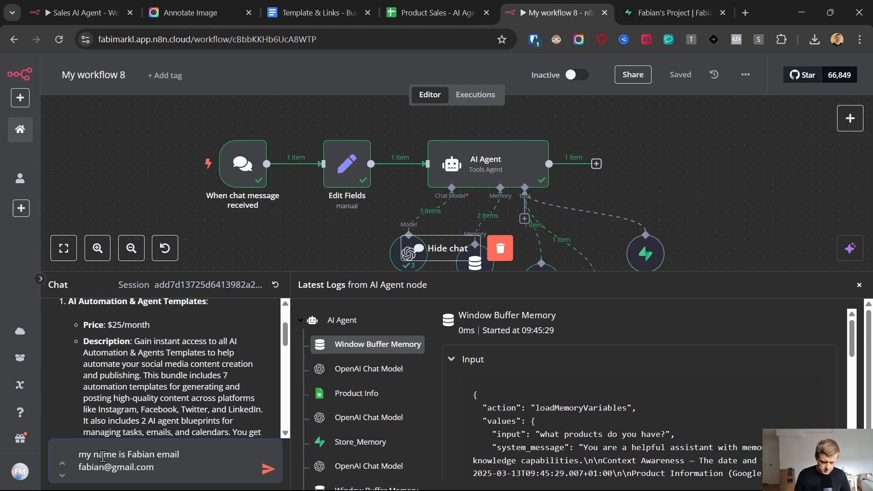
{"action": "key", "text": "Return"}
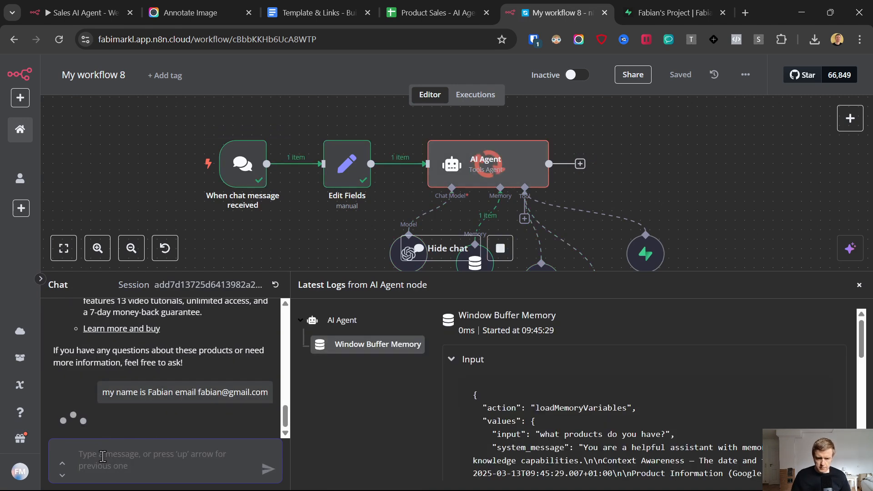
{"action": "left_click_drag", "start_coordinate": [512, 274], "coordinate": [600, 361]}
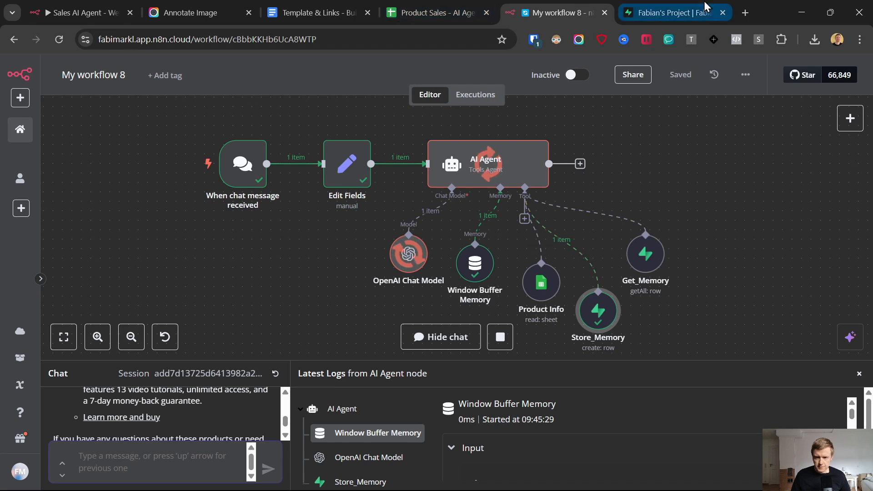
{"action": "left_click", "coordinate": [673, 11]}
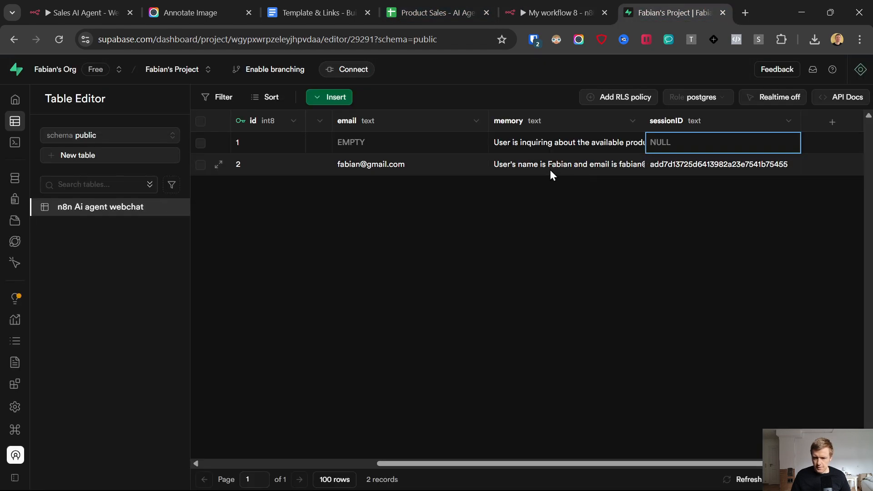
Step: Check row 2's stored name, e-mail and full memory summary in the Supabase table, then return to n8n
{"action": "left_click", "coordinate": [548, 169]}
{"action": "left_click_drag", "start_coordinate": [468, 463], "coordinate": [266, 455]}
{"action": "left_click", "coordinate": [460, 167]}
{"action": "left_click", "coordinate": [605, 168]}
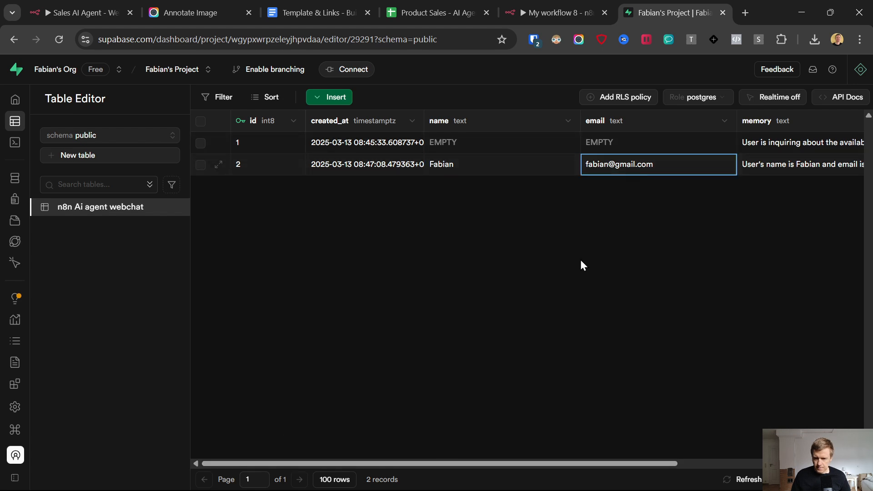
{"action": "left_click_drag", "start_coordinate": [456, 454], "coordinate": [633, 464]}
{"action": "double_click", "coordinate": [585, 165]}
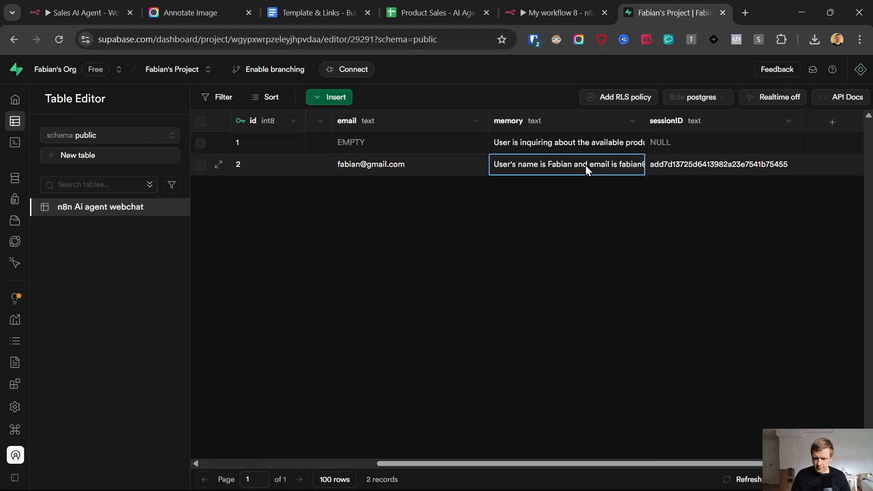
{"action": "left_click_drag", "start_coordinate": [497, 162], "coordinate": [614, 174]}
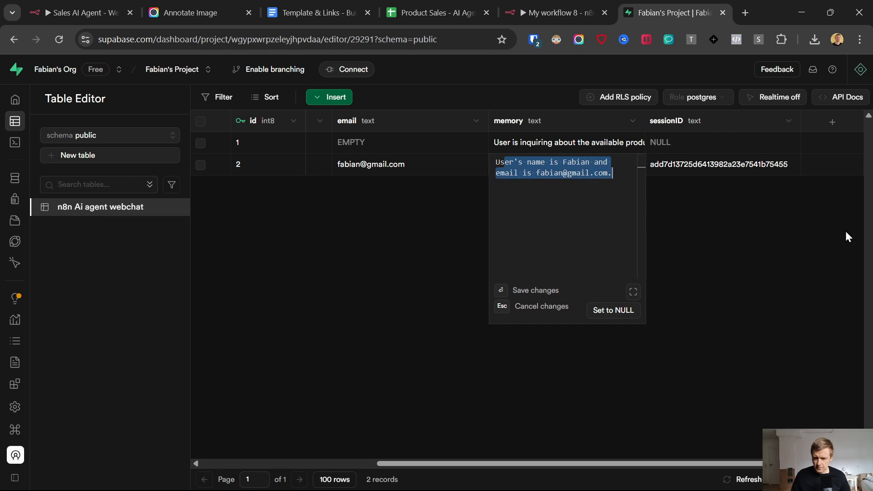
{"action": "key", "text": "Escape"}
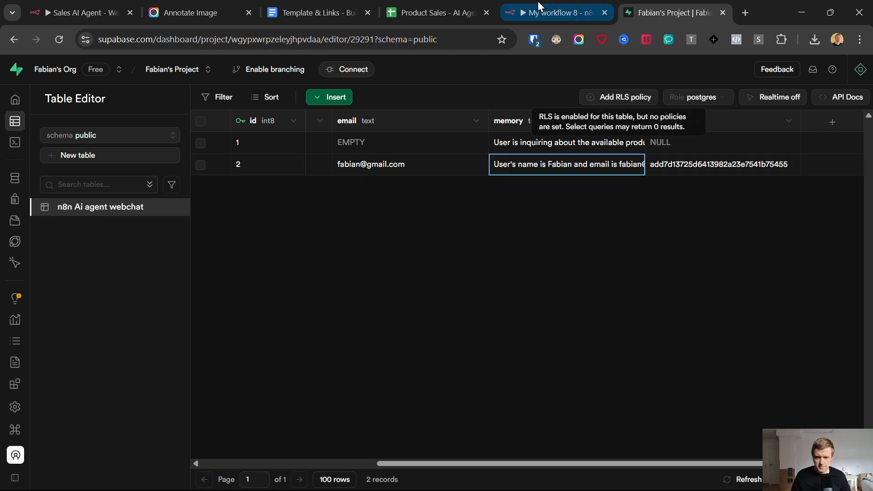
{"action": "left_click", "coordinate": [537, 1]}
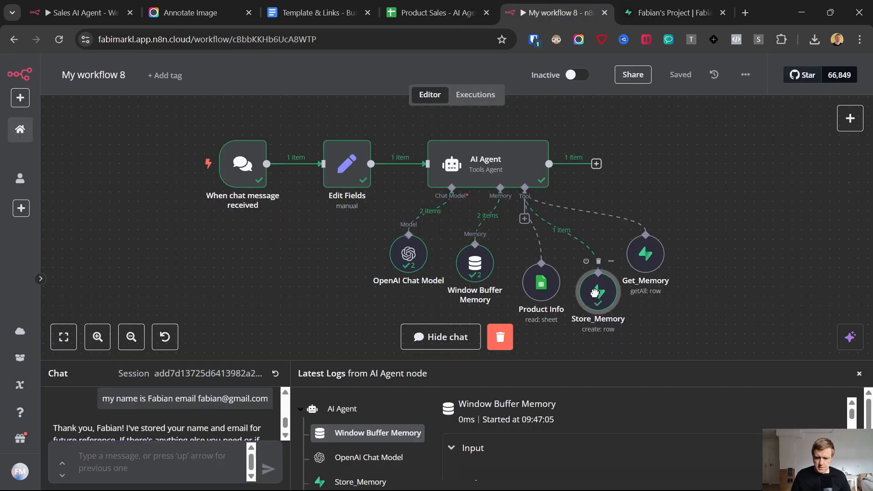
Step: Raise the Store_Memory and Get_Memory nodes on the canvas and enlarge the chat panel
{"action": "left_click_drag", "start_coordinate": [599, 313], "coordinate": [615, 295]}
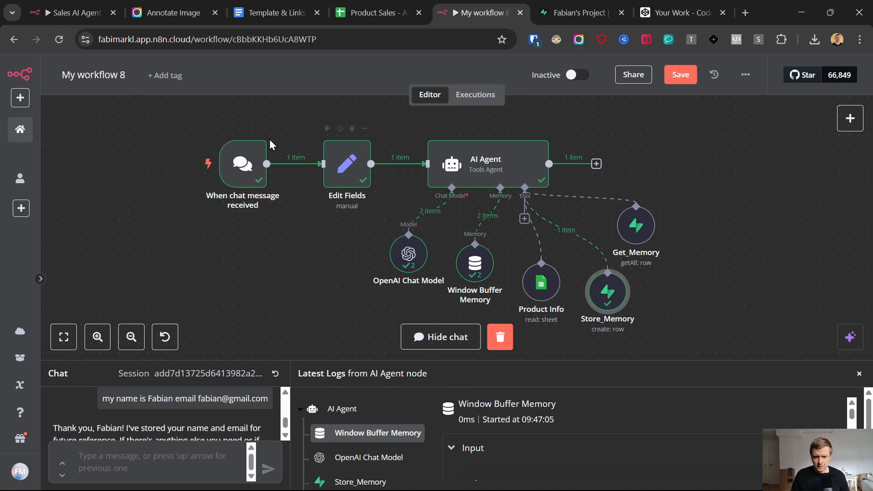
{"action": "left_click_drag", "start_coordinate": [220, 360], "coordinate": [300, 350]}
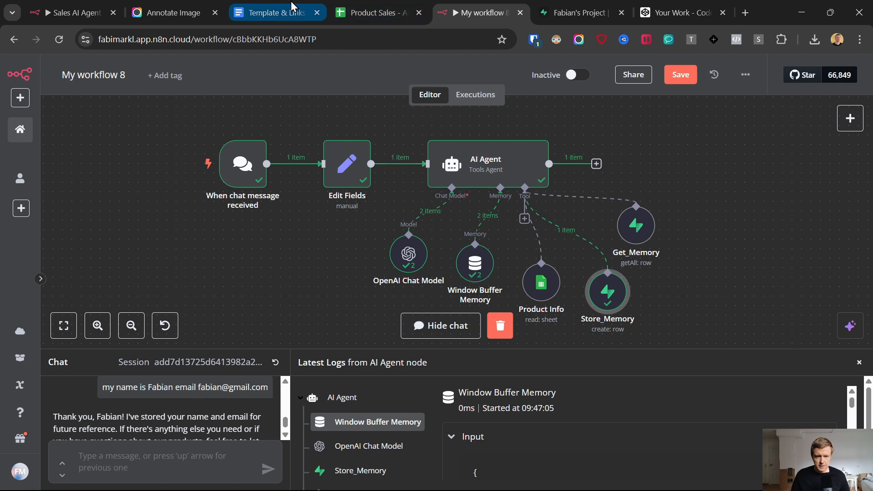
Step: Open CodePen from the Template & Links document's link and create a new blank pen
{"action": "left_click", "coordinate": [267, 7]}
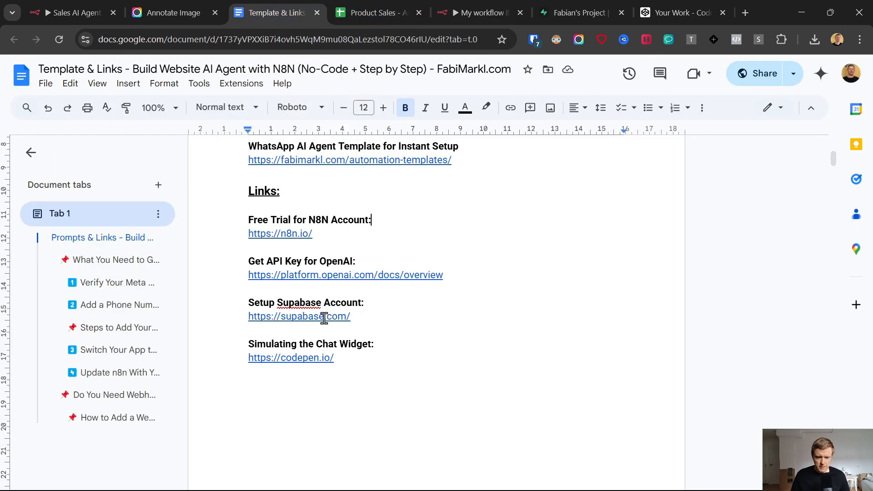
{"action": "left_click", "coordinate": [272, 358]}
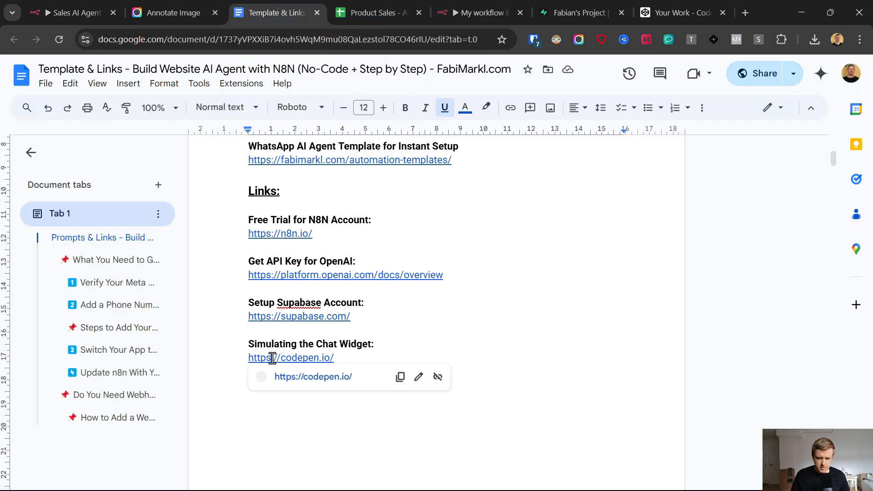
{"action": "left_click", "coordinate": [303, 377]}
{"action": "left_click_drag", "start_coordinate": [337, 9], "coordinate": [596, 1]}
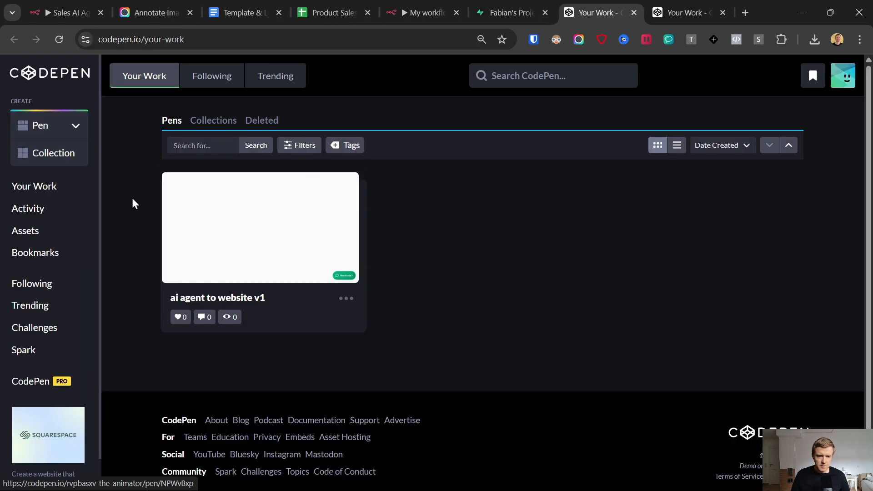
{"action": "left_click", "coordinate": [76, 125]}
{"action": "left_click", "coordinate": [35, 152]}
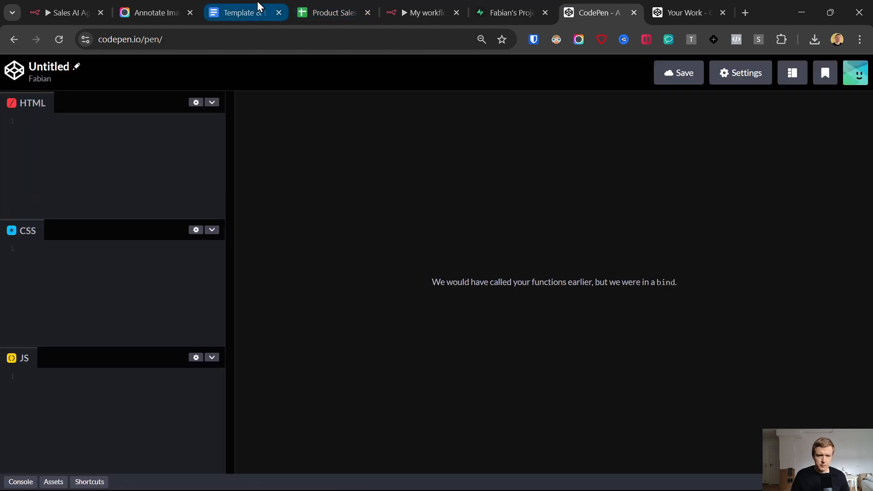
Step: Back in the document, select and copy the entire Chat Widget for Embedding code block
{"action": "left_click", "coordinate": [233, 6]}
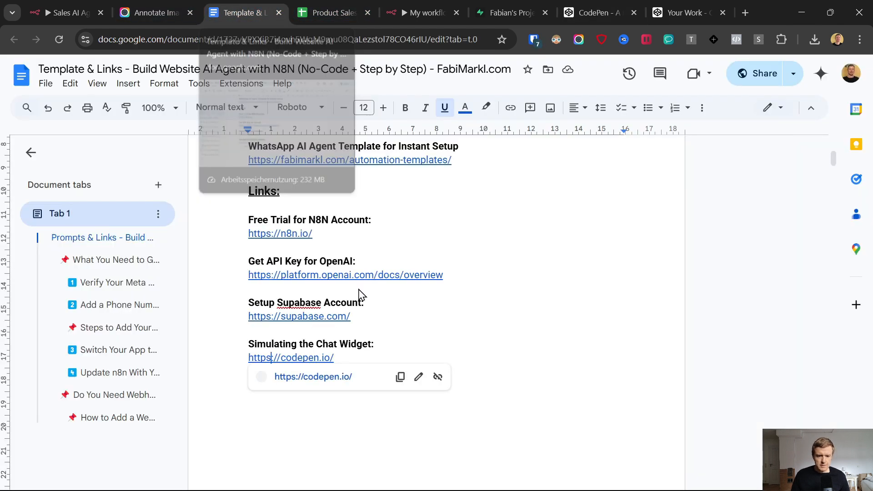
{"action": "left_click", "coordinate": [442, 220]}
{"action": "scroll", "coordinate": [332, 255], "scroll_direction": "down", "scroll_amount": 20}
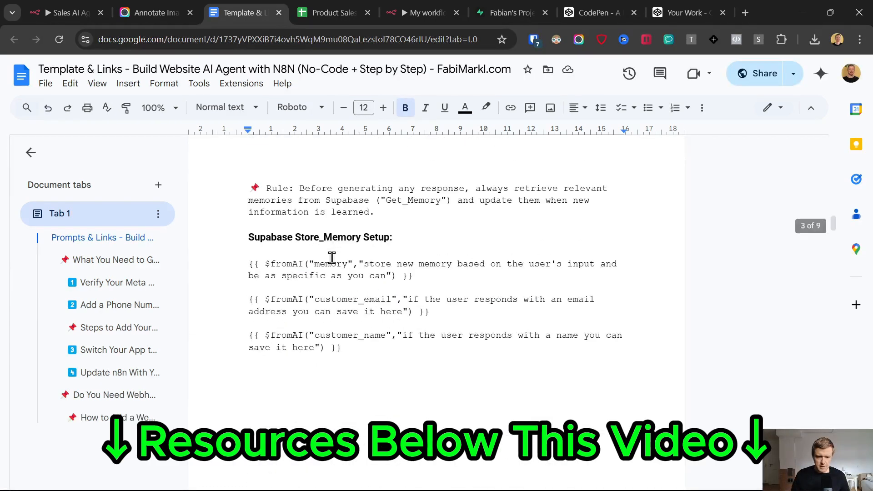
{"action": "scroll", "coordinate": [332, 258], "scroll_direction": "down", "scroll_amount": 10}
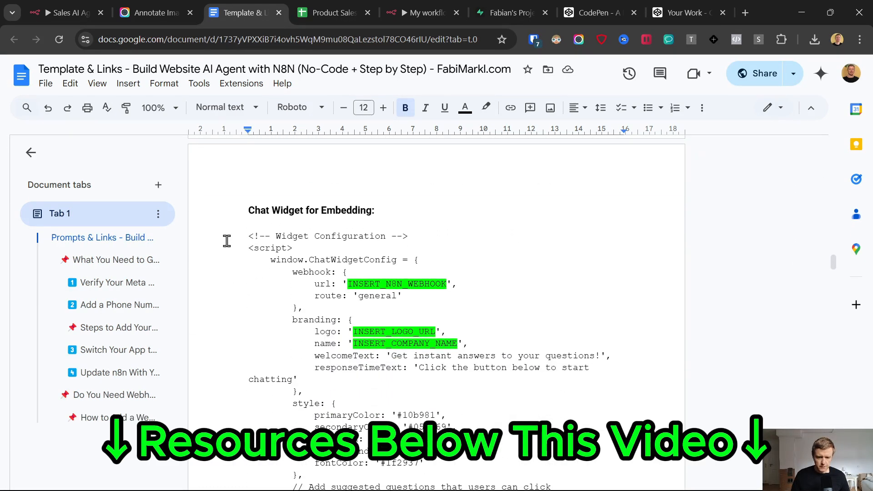
{"action": "left_click", "coordinate": [225, 239]}
{"action": "scroll", "coordinate": [233, 241], "scroll_direction": "down", "scroll_amount": 15}
{"action": "scroll", "coordinate": [238, 244], "scroll_direction": "up", "scroll_amount": 5}
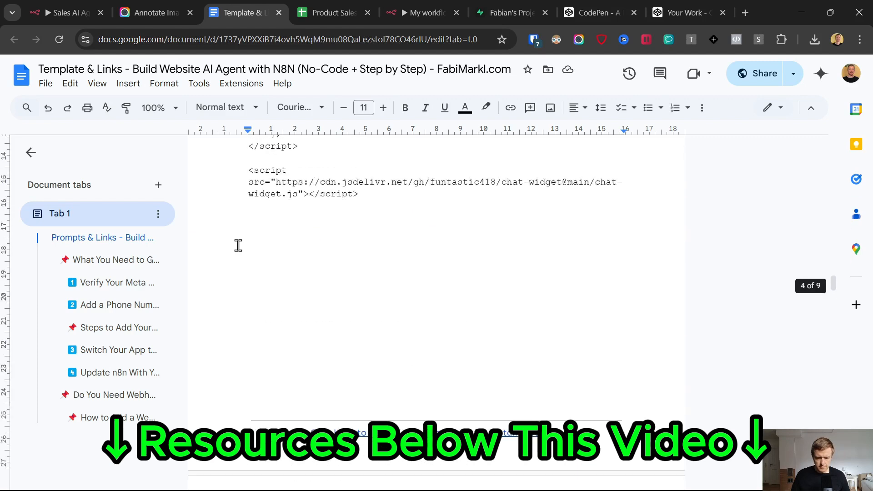
{"action": "left_click", "coordinate": [239, 246], "text": "shift"}
{"action": "scroll", "coordinate": [391, 285], "scroll_direction": "up", "scroll_amount": 7}
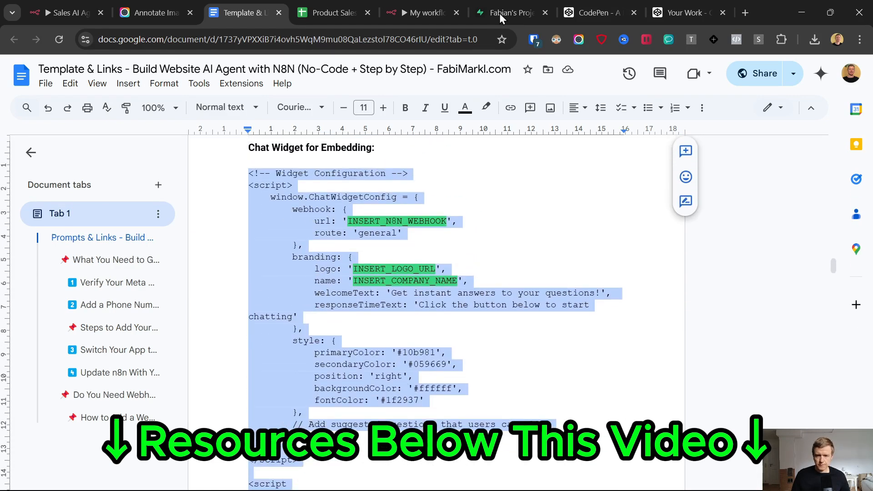
{"action": "left_click", "coordinate": [347, 221]}
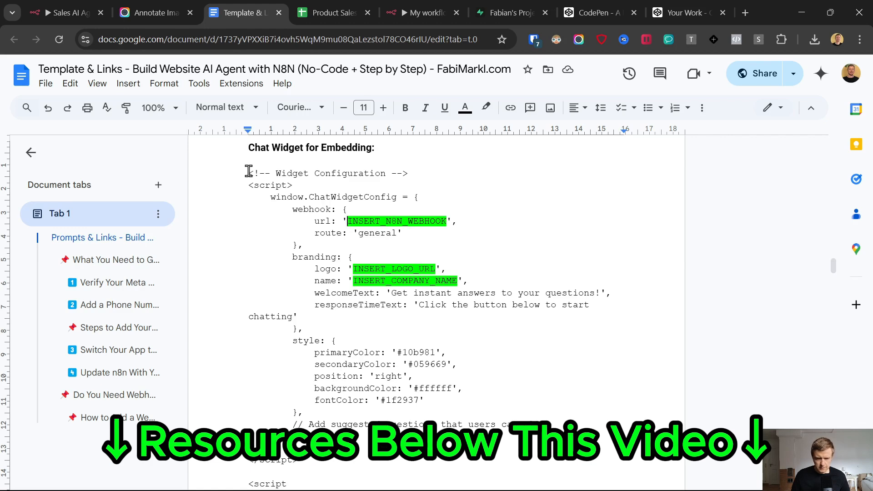
{"action": "left_click_drag", "start_coordinate": [249, 171], "coordinate": [403, 331]}
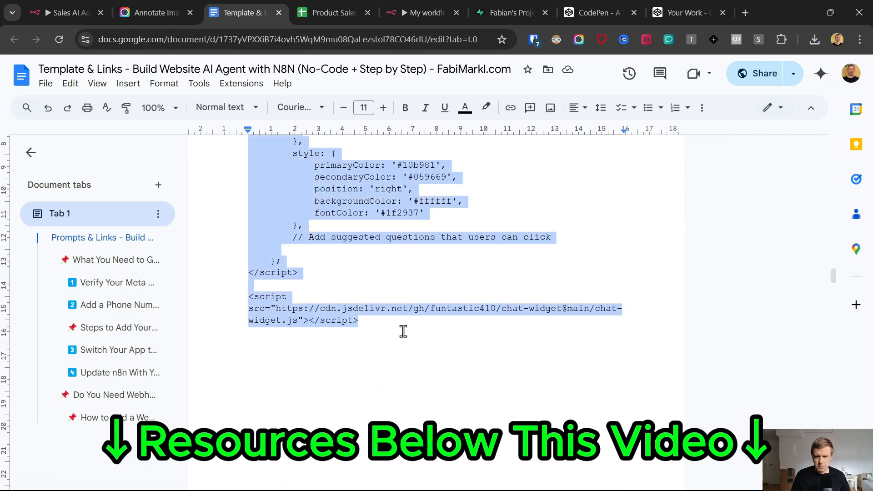
{"action": "left_click", "coordinate": [591, 12]}
Step: Paste the widget code into the pen's HTML panel and locate the webhook, logo and company-name placeholders
{"action": "left_click", "coordinate": [709, 14]}
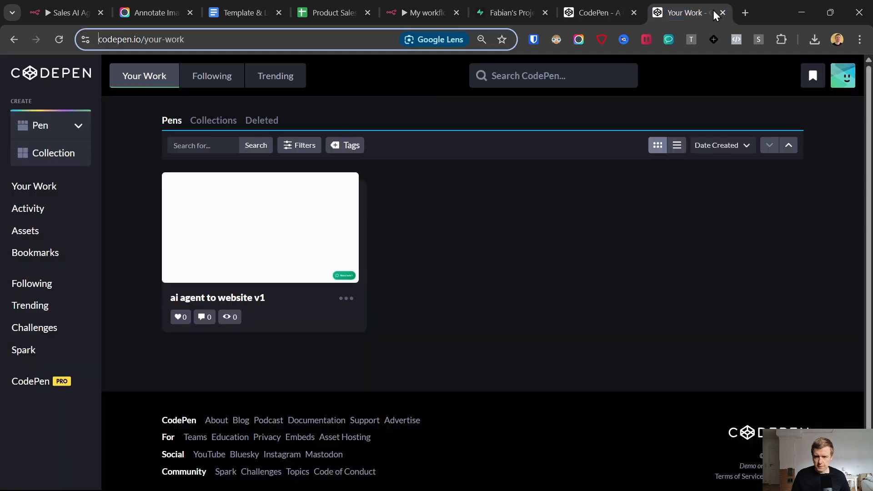
{"action": "left_click", "coordinate": [723, 13]}
{"action": "key", "text": "ctrl+v"}
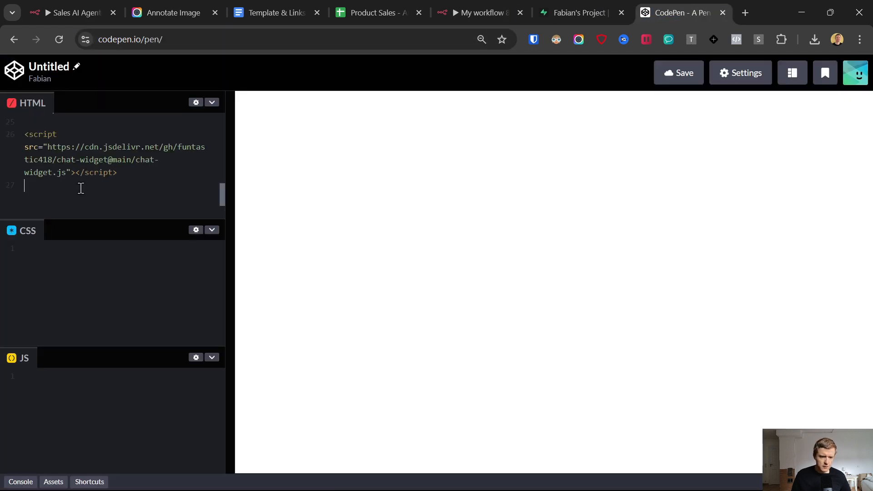
{"action": "left_click_drag", "start_coordinate": [81, 228], "coordinate": [91, 396]}
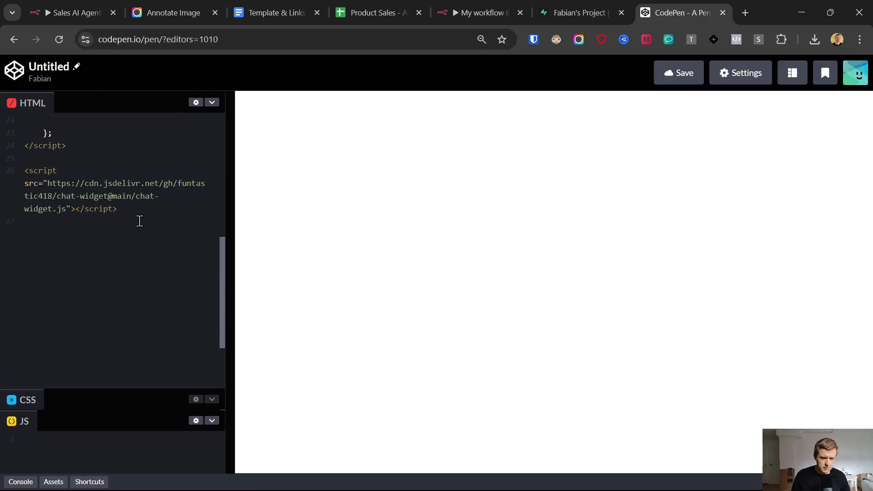
{"action": "scroll", "coordinate": [140, 235], "scroll_direction": "up", "scroll_amount": 8}
{"action": "left_click_drag", "start_coordinate": [109, 168], "coordinate": [184, 169]}
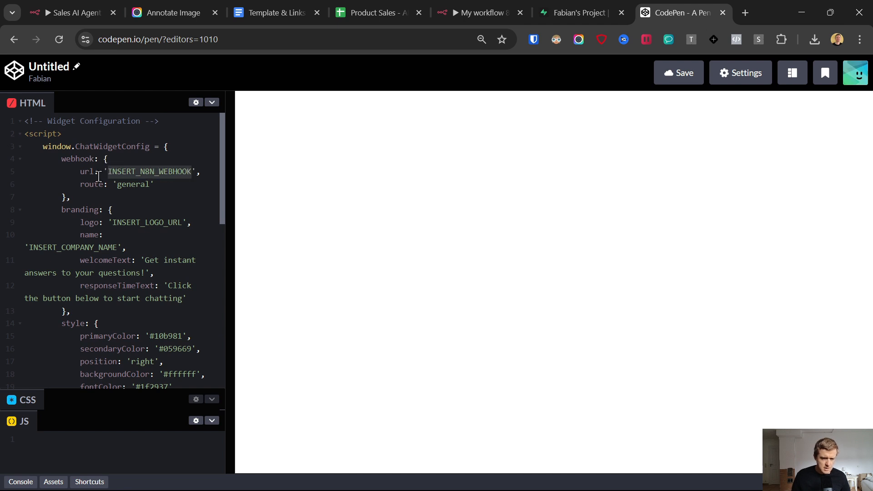
{"action": "left_click_drag", "start_coordinate": [112, 223], "coordinate": [187, 226]}
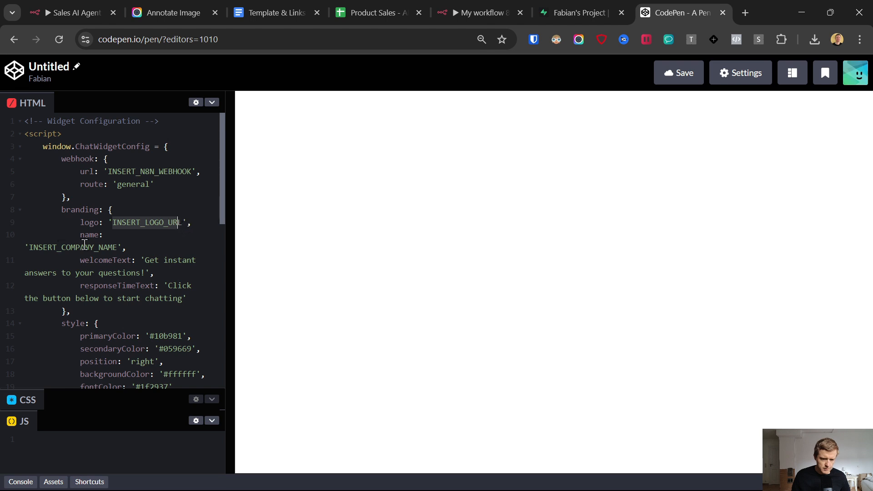
{"action": "left_click_drag", "start_coordinate": [32, 249], "coordinate": [122, 248]}
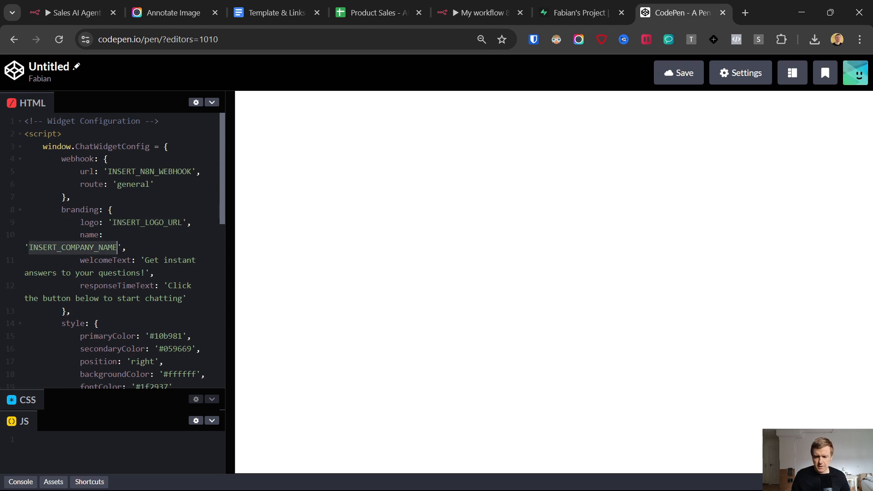
Step: Open the preview widget's Start chatting form with its Name and Email fields, then mark the webhook placeholder
{"action": "left_click", "coordinate": [845, 445]}
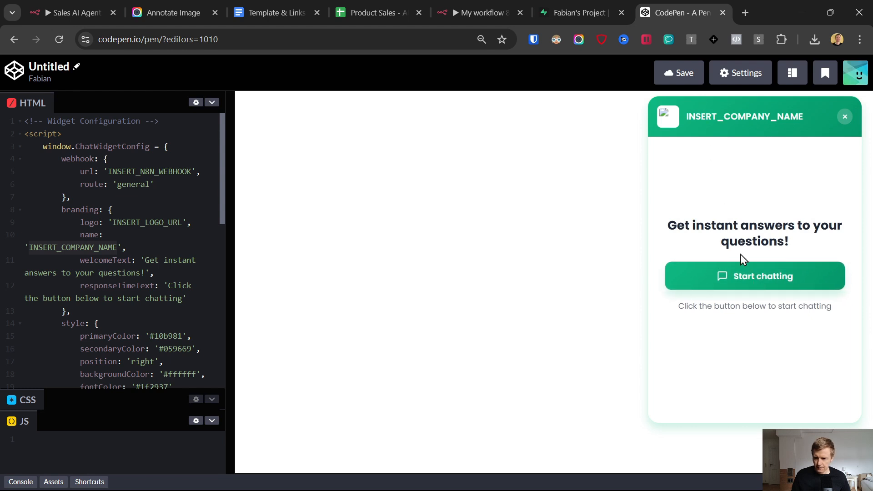
{"action": "left_click", "coordinate": [763, 273]}
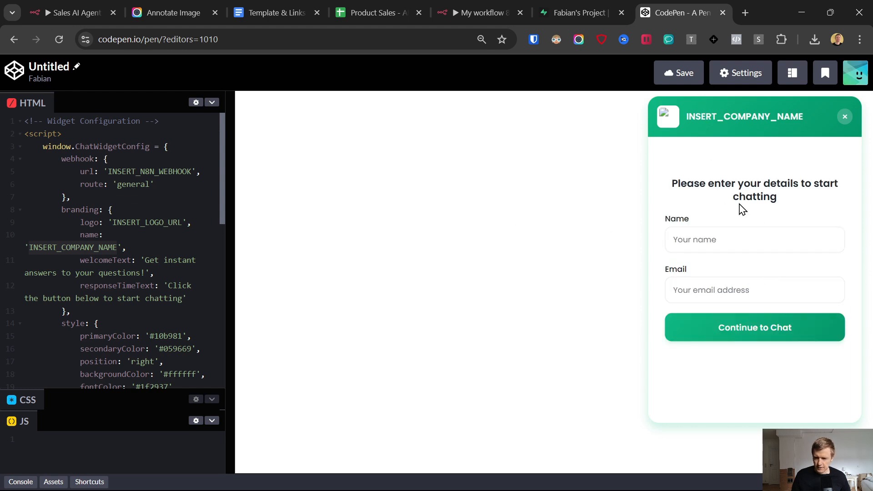
{"action": "left_click", "coordinate": [697, 239]}
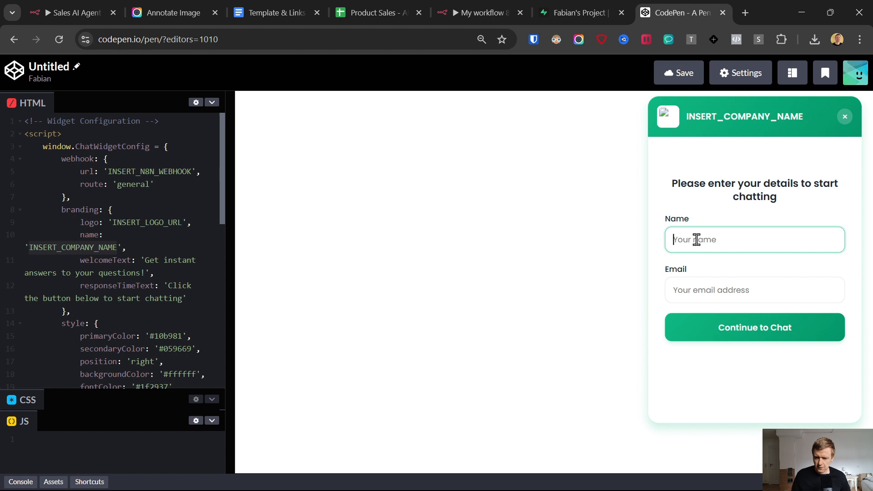
{"action": "left_click", "coordinate": [708, 290]}
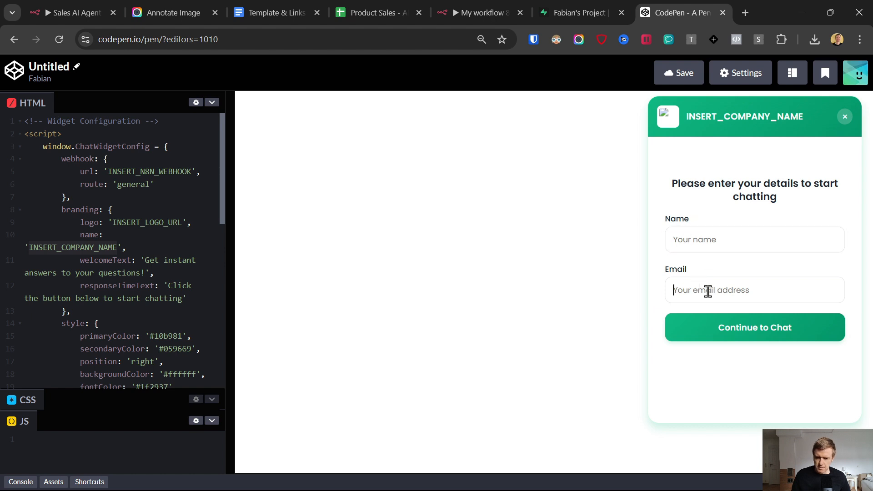
{"action": "left_click", "coordinate": [482, 13]}
{"action": "left_click", "coordinate": [579, 13]}
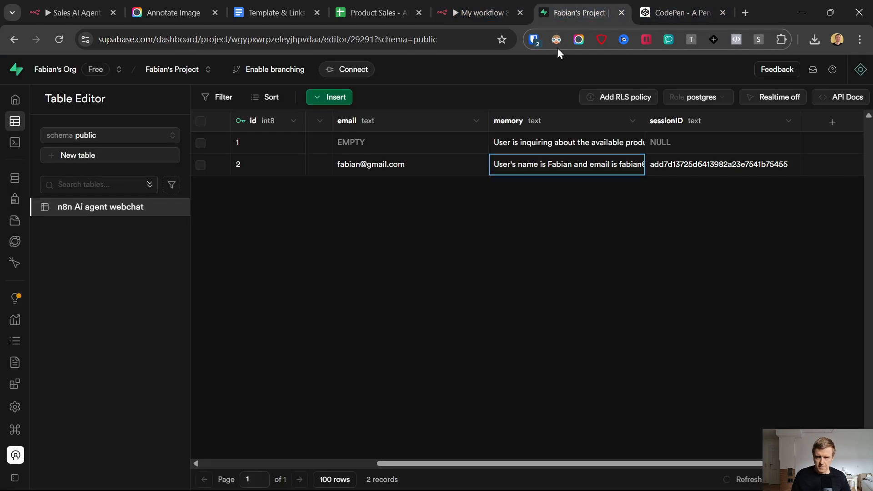
{"action": "left_click", "coordinate": [675, 2]}
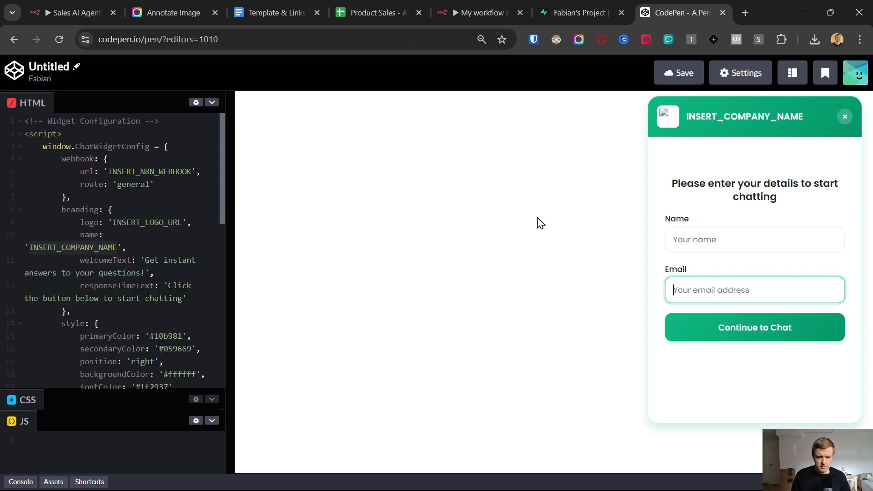
{"action": "left_click_drag", "start_coordinate": [108, 171], "coordinate": [184, 171]}
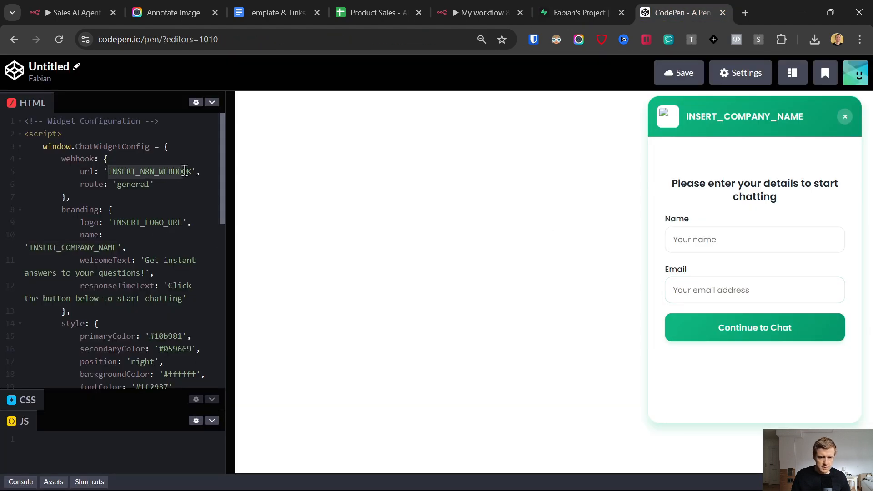
Step: Add a Respond to Webhook node after the AI Agent in the n8n workflow
{"action": "left_click", "coordinate": [476, 2]}
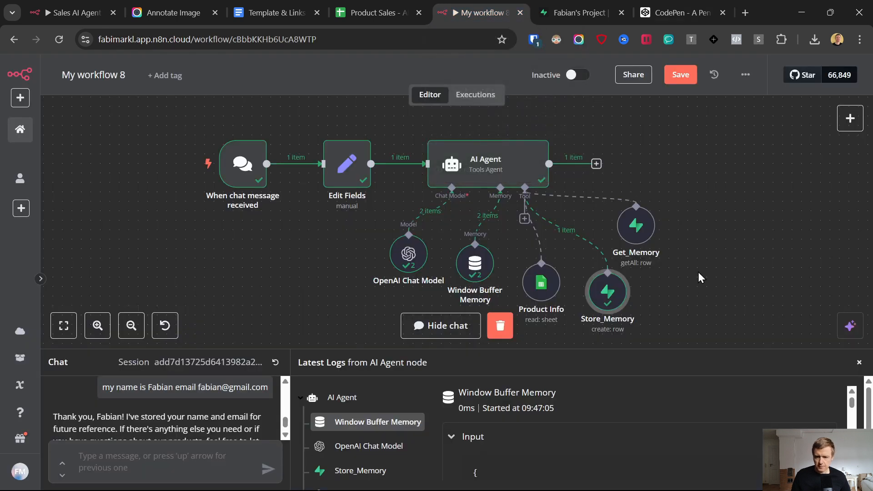
{"action": "left_click", "coordinate": [597, 165]}
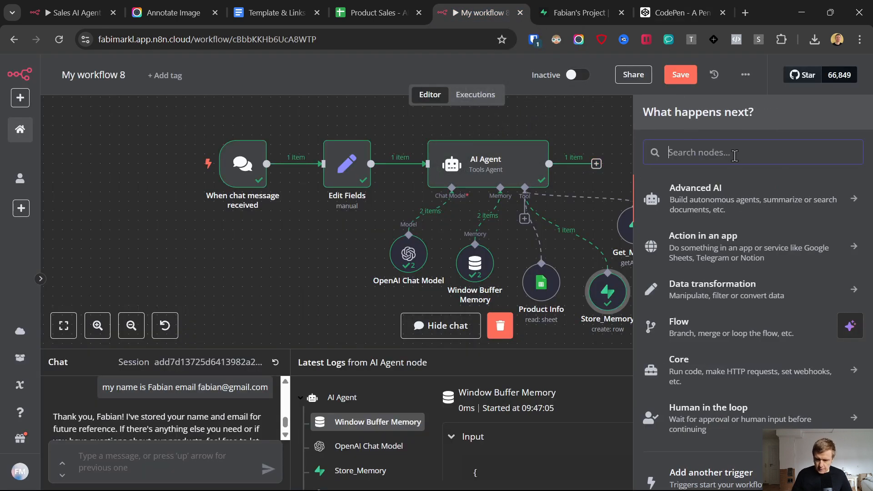
{"action": "type", "text": "respon"}
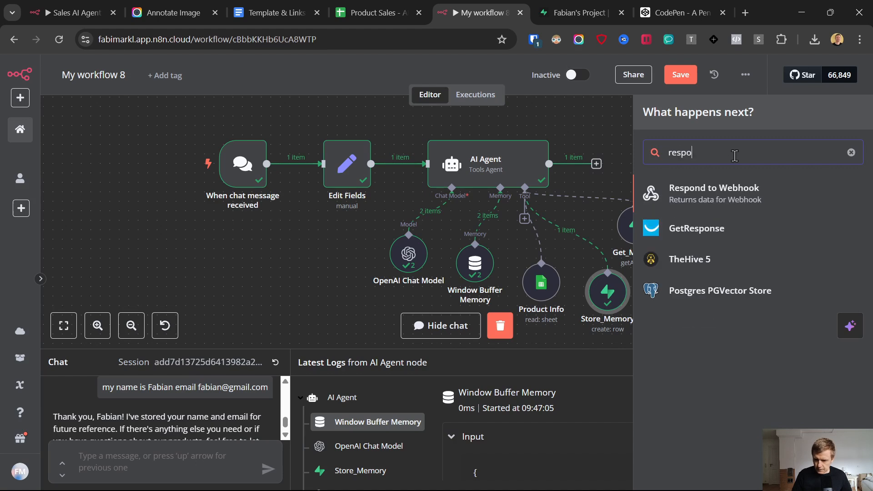
{"action": "left_click", "coordinate": [732, 197]}
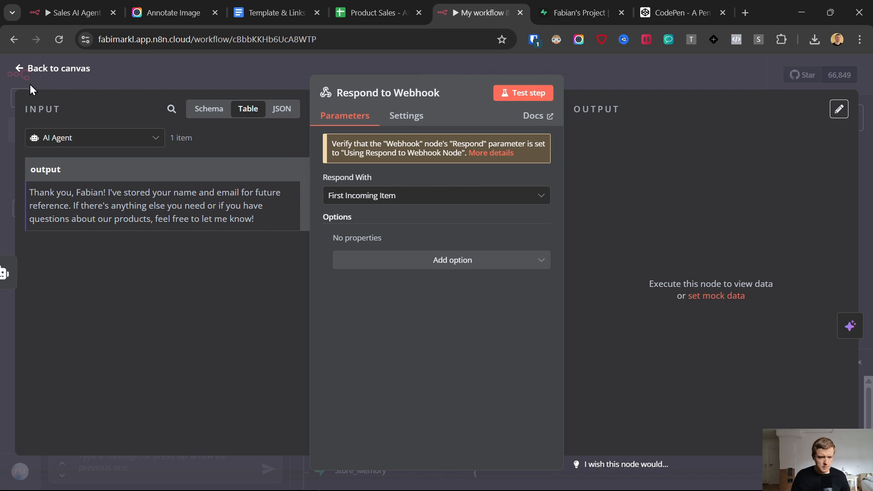
{"action": "left_click", "coordinate": [21, 68]}
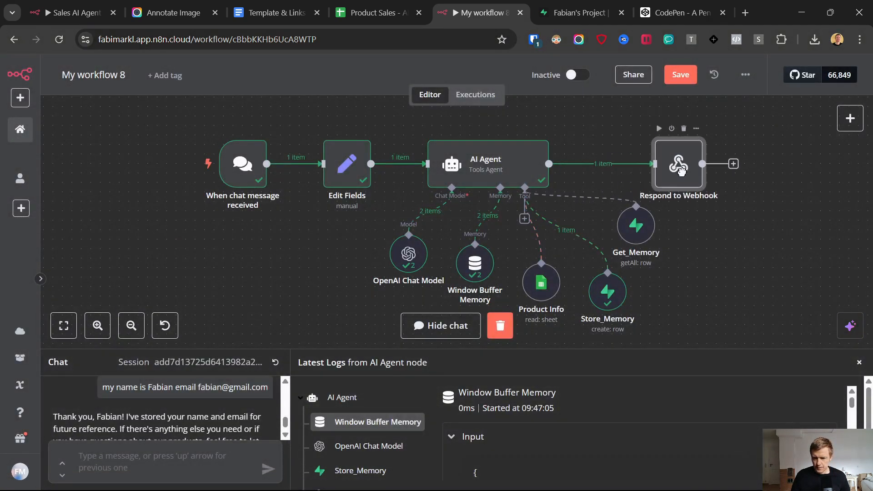
Step: Copy the chat trigger's Chat URL and select INSERT_N8N_WEBHOOK in the pen
{"action": "double_click", "coordinate": [244, 162]}
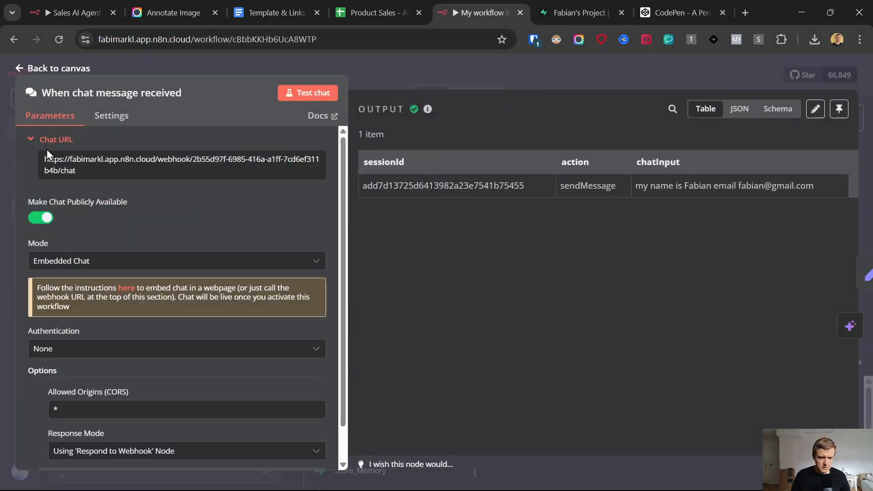
{"action": "left_click", "coordinate": [68, 165]}
{"action": "left_click", "coordinate": [71, 163]}
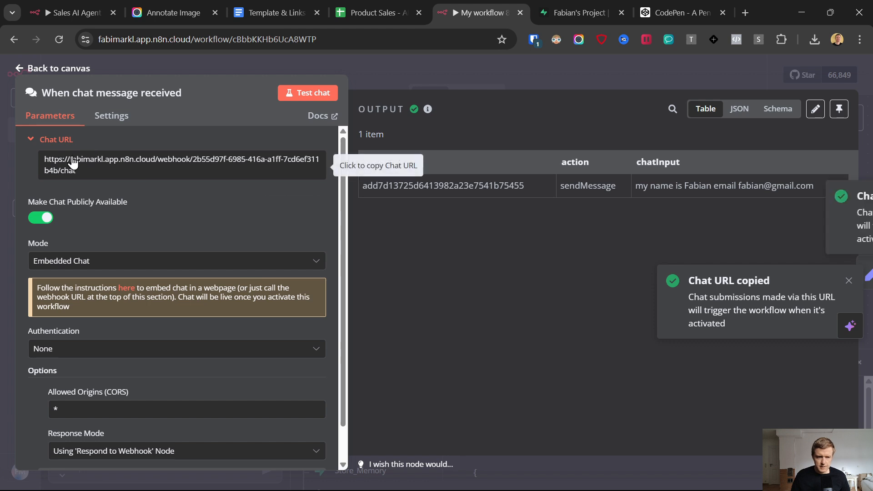
{"action": "left_click", "coordinate": [588, 1]}
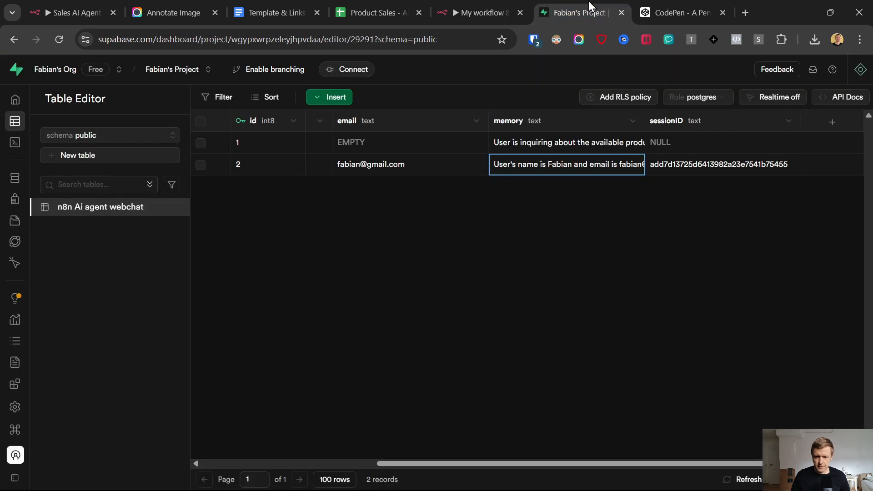
{"action": "left_click", "coordinate": [661, 7]}
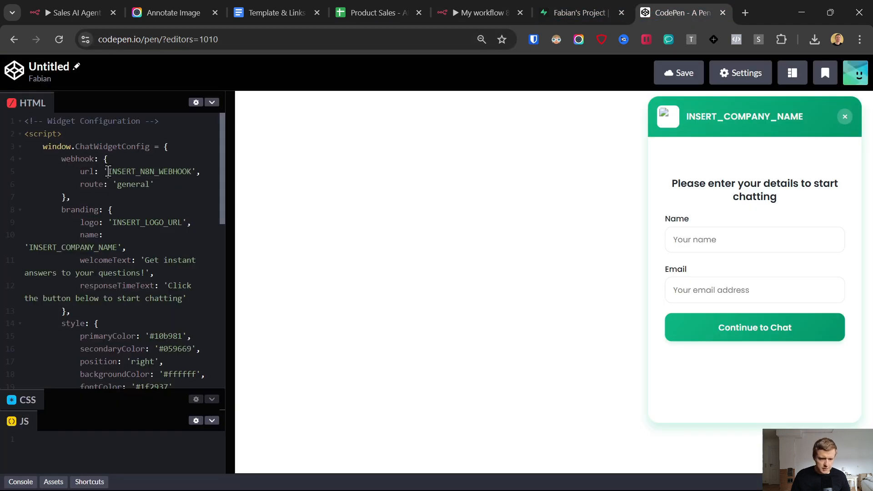
{"action": "left_click_drag", "start_coordinate": [109, 171], "coordinate": [194, 171]}
Step: Paste the n8n Chat URL over the webhook placeholder and save the pen
{"action": "key", "text": "ctrl+v"}
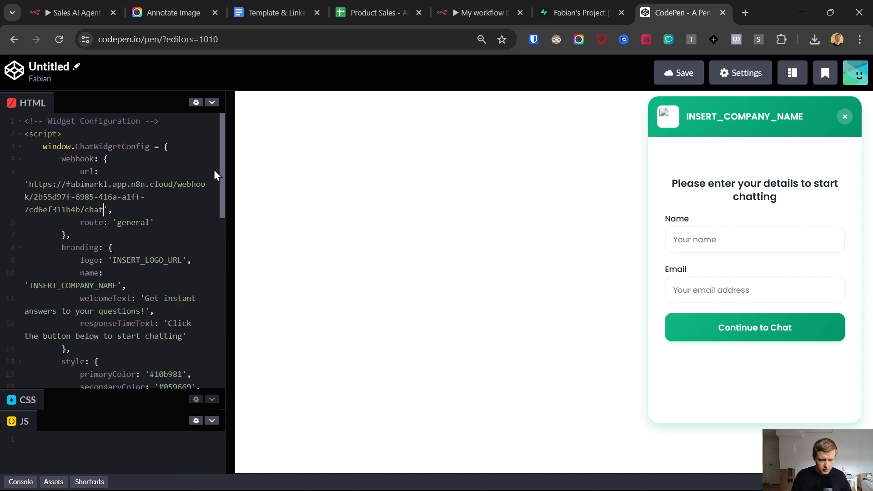
{"action": "left_click", "coordinate": [681, 68]}
{"action": "left_click", "coordinate": [110, 167]}
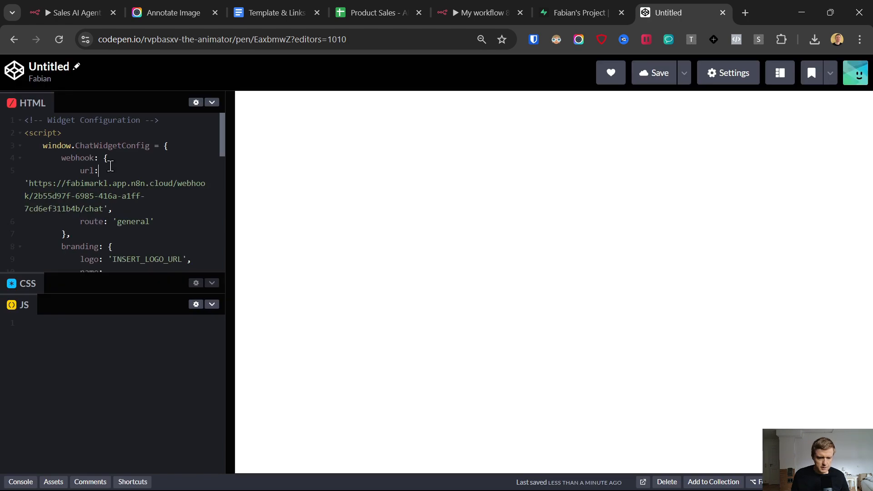
{"action": "scroll", "coordinate": [113, 175], "scroll_direction": "down", "scroll_amount": 2}
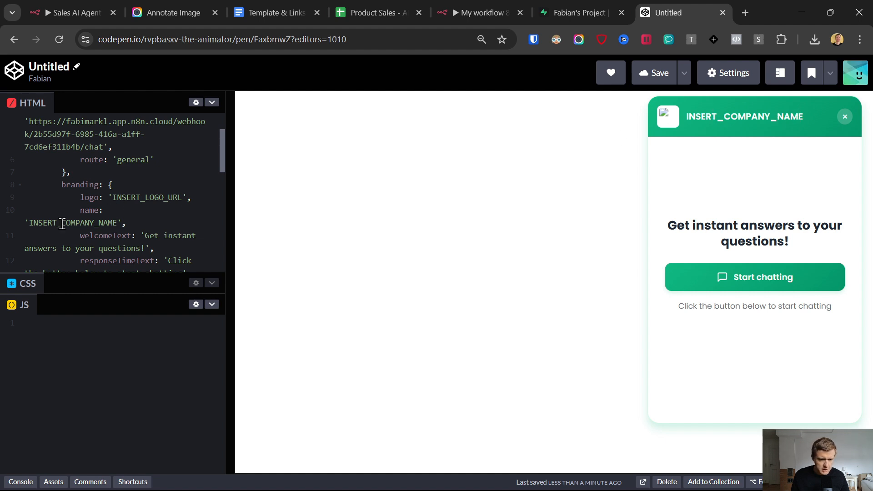
Step: Replace INSERT_COMPANY_NAME with the creator's website domain as the widget's company name
{"action": "left_click_drag", "start_coordinate": [29, 222], "coordinate": [117, 223]}
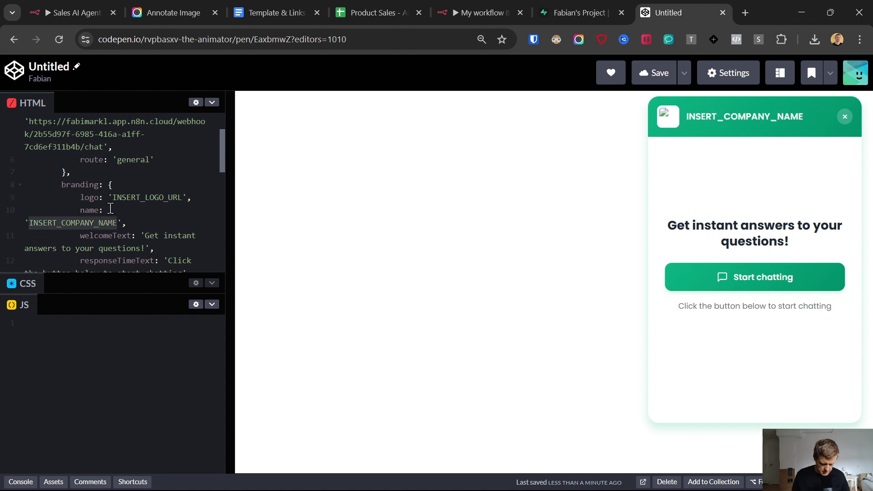
{"action": "type", "text": "FabiMarkl.com"}
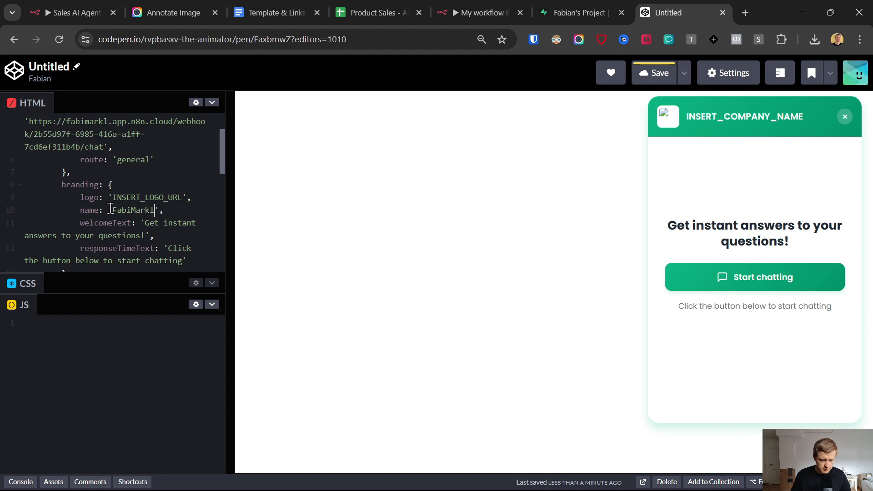
{"action": "left_click", "coordinate": [745, 13]}
Step: Load the creator's website in the new tab, copy its logo image address, and return to the pen
{"action": "type", "text": "fabimarkl.com"}
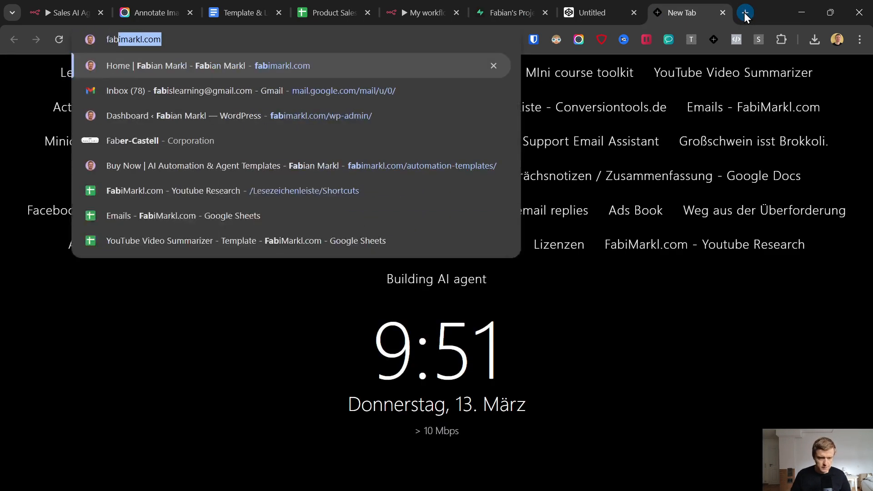
{"action": "key", "text": "Return"}
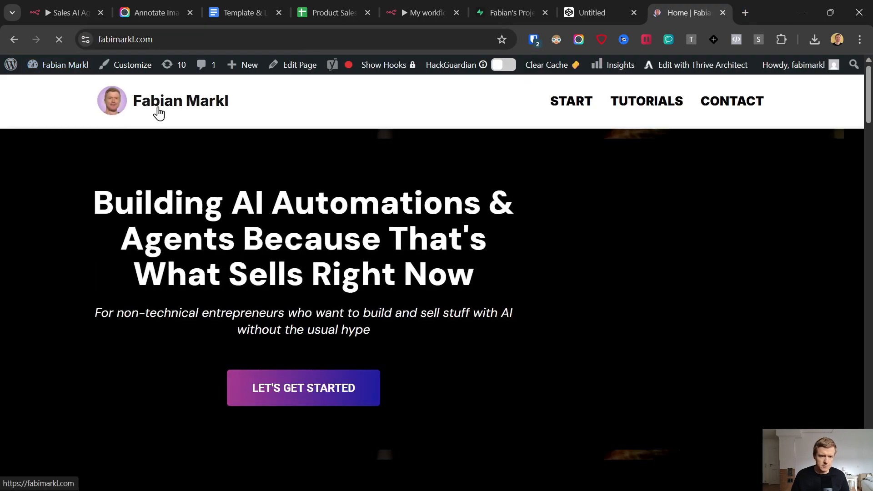
{"action": "right_click", "coordinate": [103, 100]}
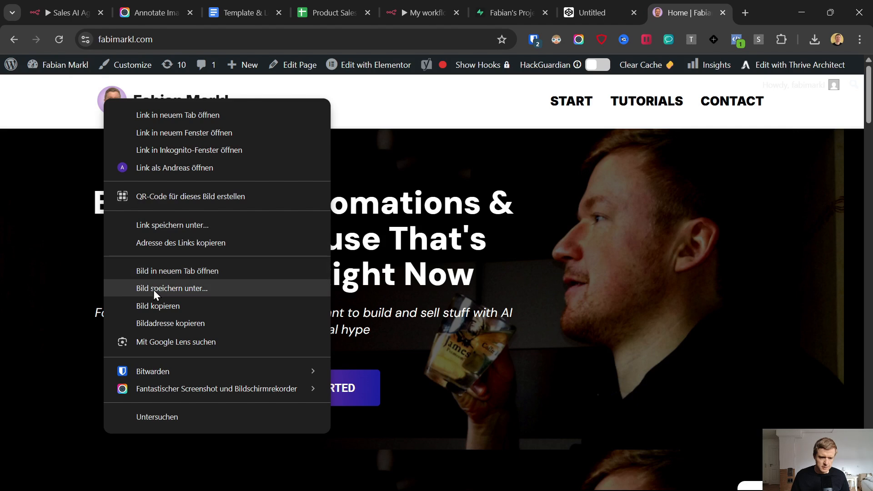
{"action": "left_click", "coordinate": [157, 323]}
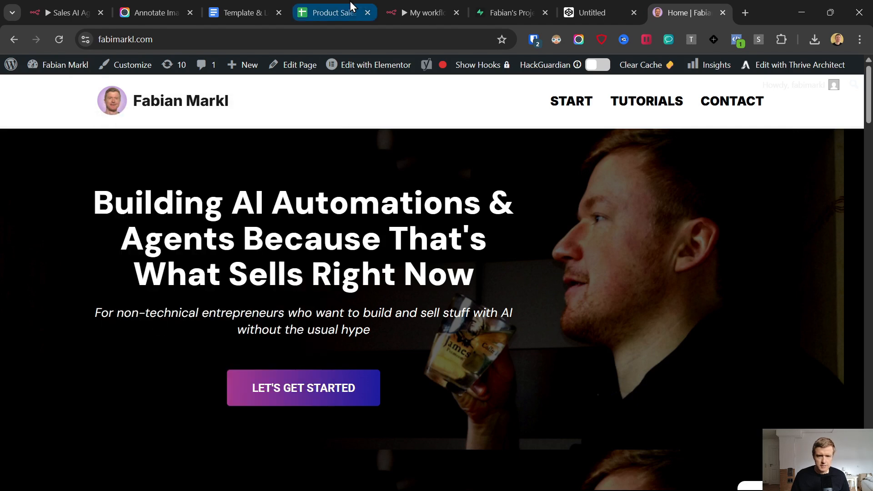
{"action": "left_click", "coordinate": [416, 8]}
{"action": "left_click", "coordinate": [544, 7]}
{"action": "left_click", "coordinate": [583, 9]}
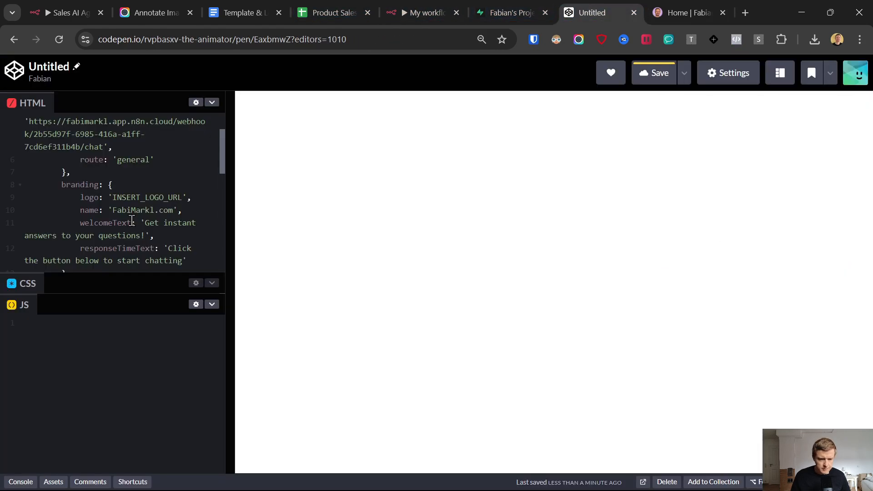
Step: Replace INSERT_LOGO_URL with the copied logo image address and save the pen
{"action": "left_click_drag", "start_coordinate": [113, 198], "coordinate": [182, 198]}
{"action": "key", "text": "ctrl+v"}
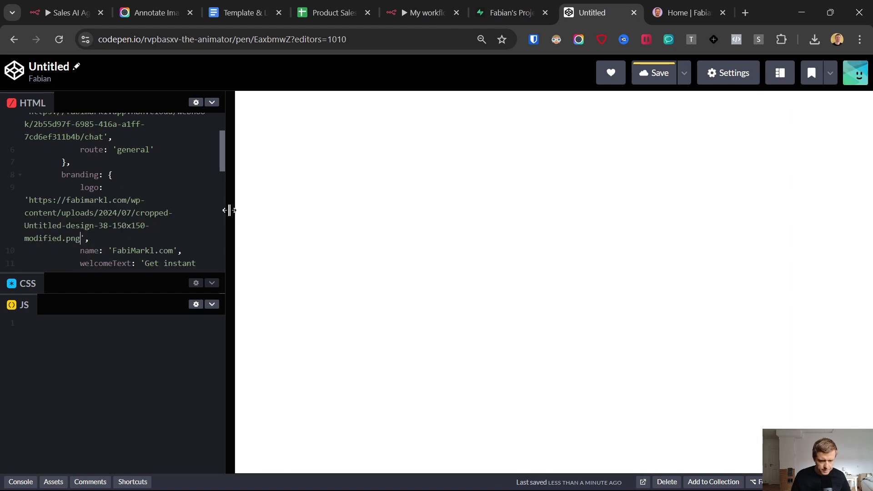
{"action": "left_click", "coordinate": [655, 74]}
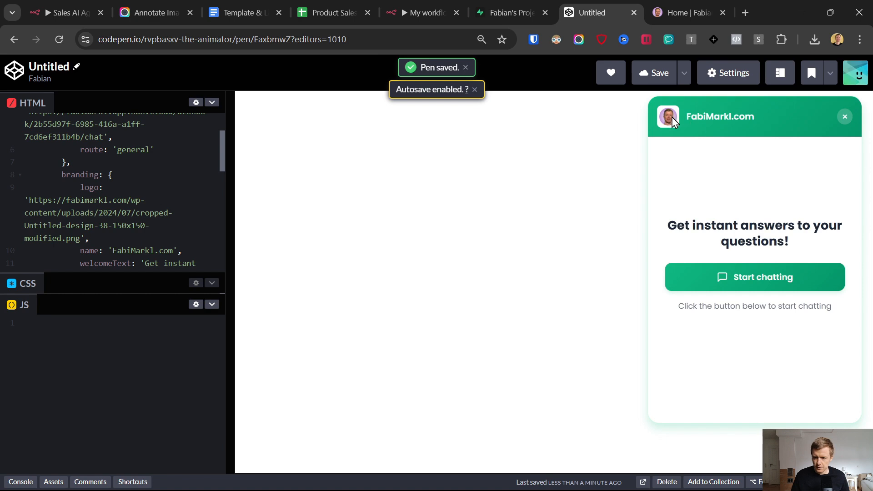
Step: Set the n8n workflow to Active and dismiss the activation confirmation
{"action": "left_click", "coordinate": [423, 12]}
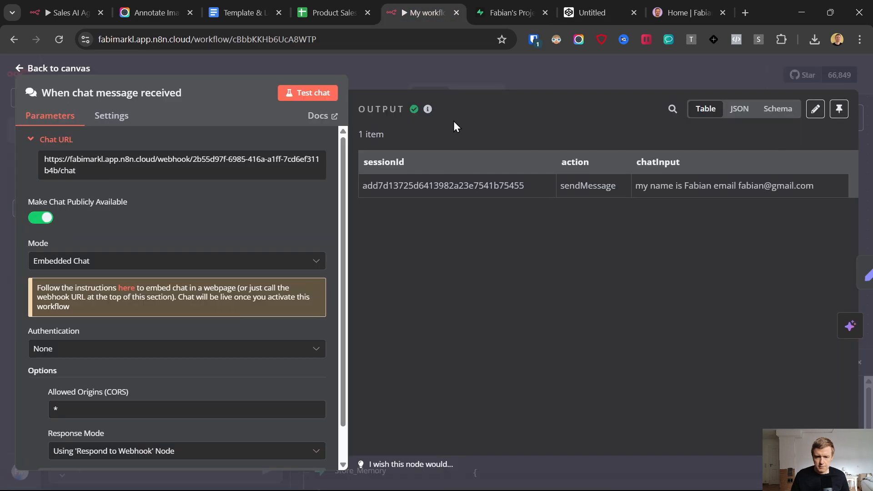
{"action": "left_click", "coordinate": [45, 69]}
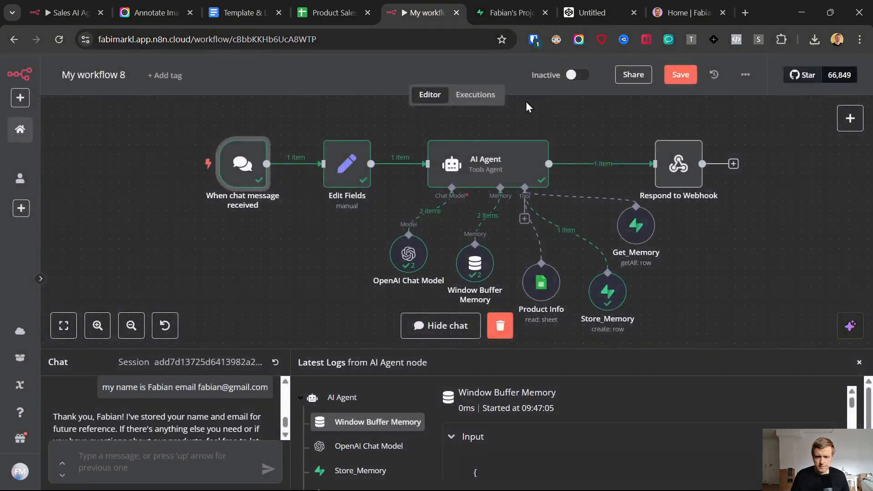
{"action": "left_click", "coordinate": [575, 77]}
{"action": "left_click", "coordinate": [547, 305]}
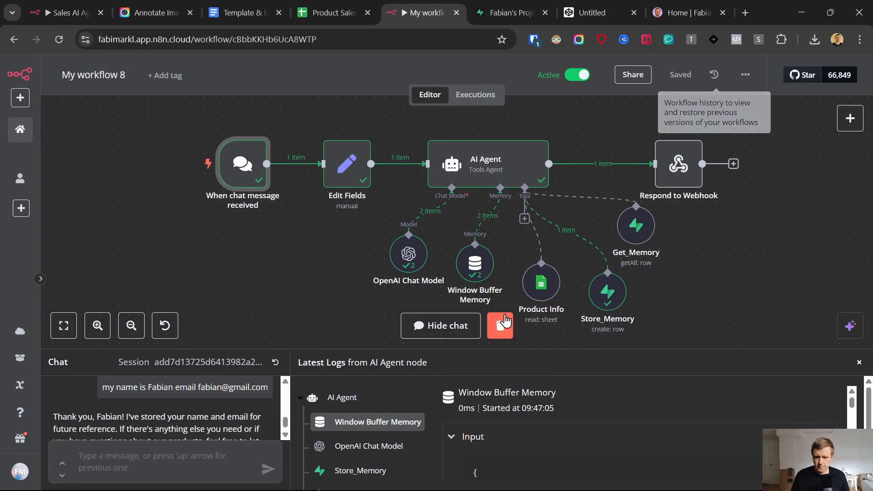
Step: Submit a name and e-mail in the CodePen widget, which can't connect to the server, then return to n8n
{"action": "left_click", "coordinate": [603, 6]}
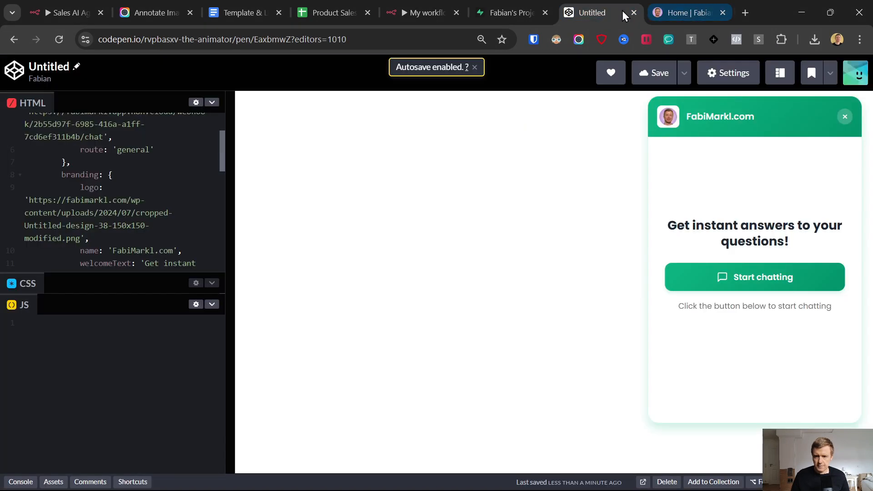
{"action": "left_click", "coordinate": [750, 282]}
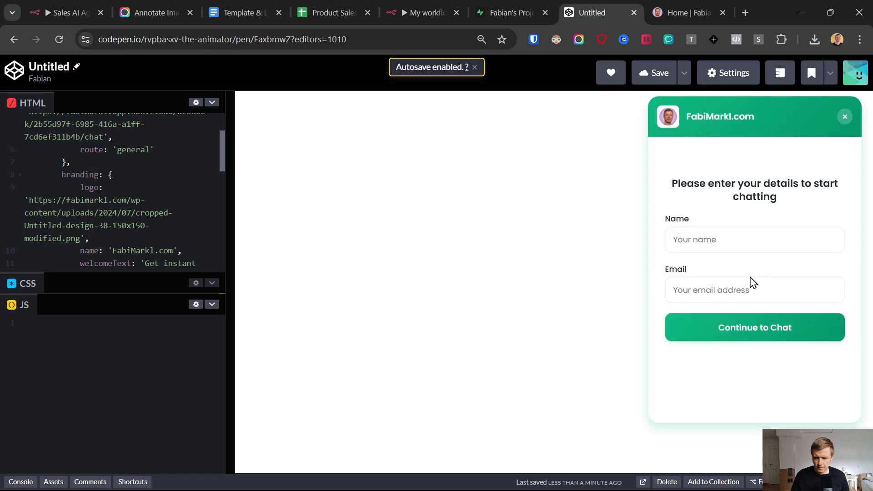
{"action": "left_click", "coordinate": [709, 240]}
{"action": "type", "text": "Fabian"}
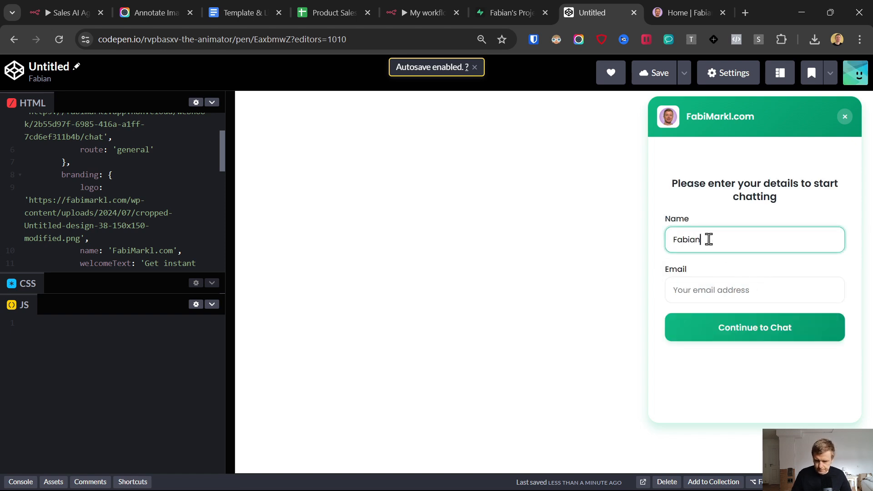
{"action": "key", "text": "Tab"}
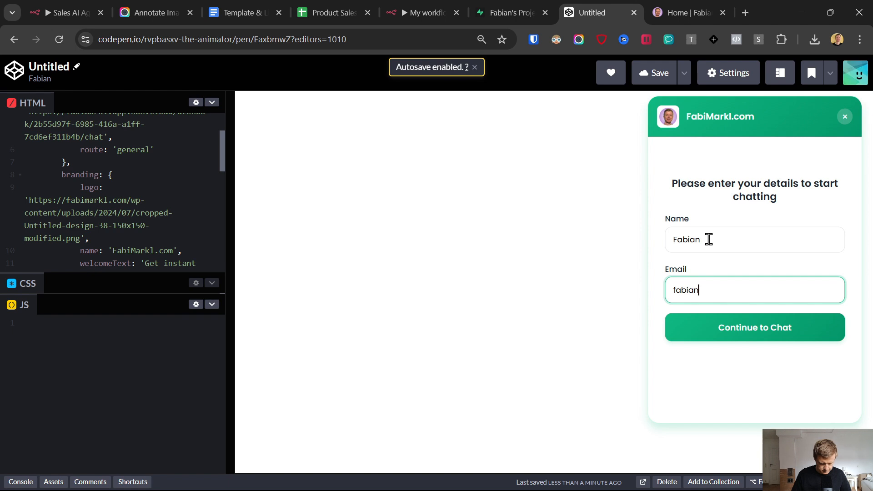
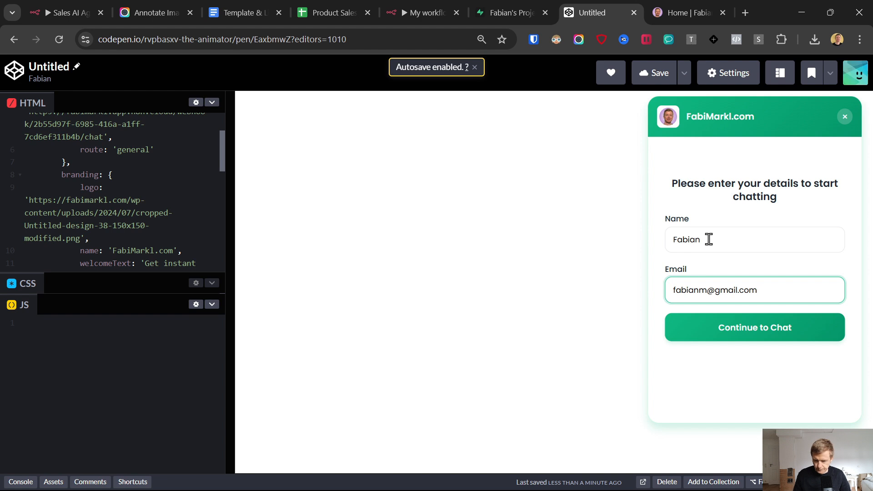
{"action": "key", "text": "Return"}
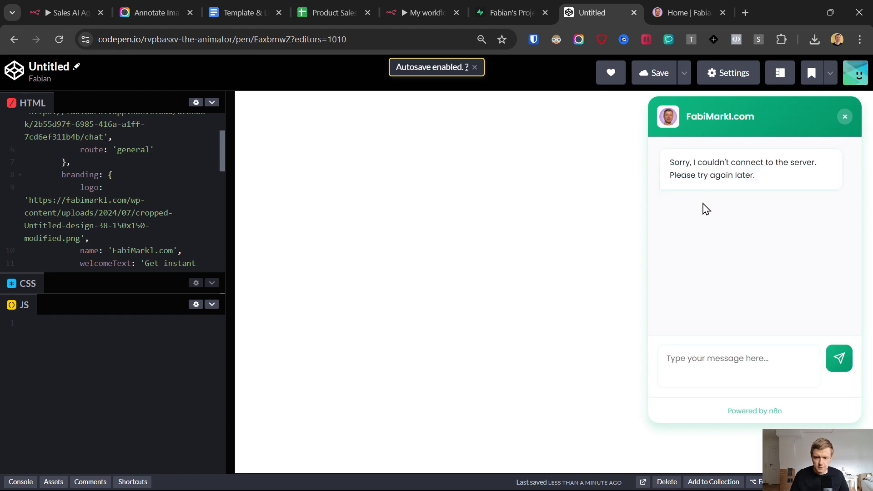
{"action": "scroll", "coordinate": [123, 225], "scroll_direction": "up", "scroll_amount": 2}
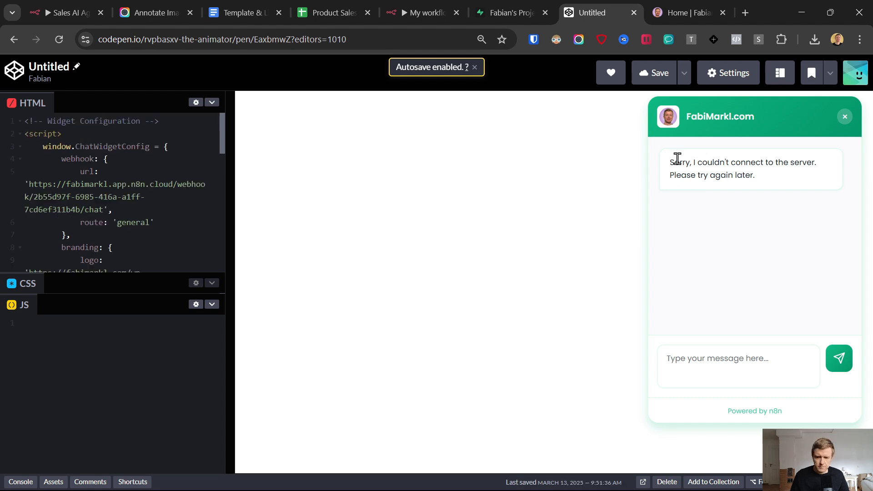
{"action": "left_click", "coordinate": [427, 6]}
{"action": "left_click", "coordinate": [432, 96]}
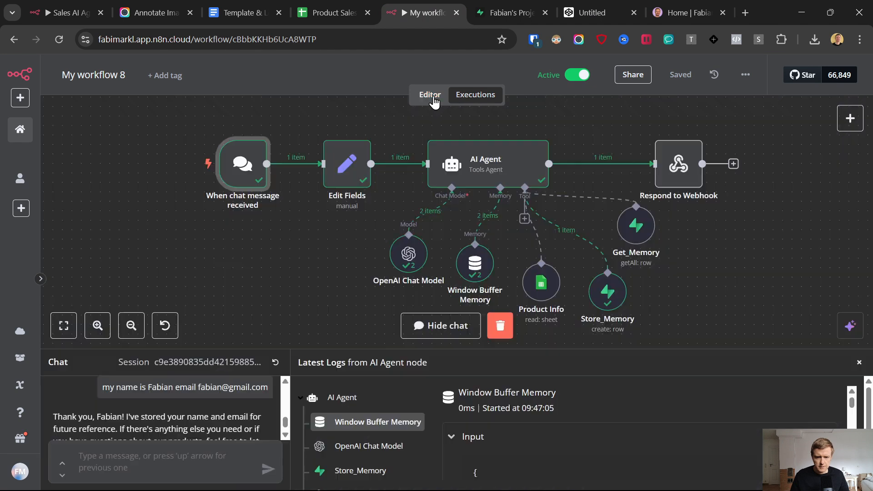
Step: Make room after the chat trigger and insert an If node before Edit Fields
{"action": "left_click_drag", "start_coordinate": [242, 165], "coordinate": [167, 165]}
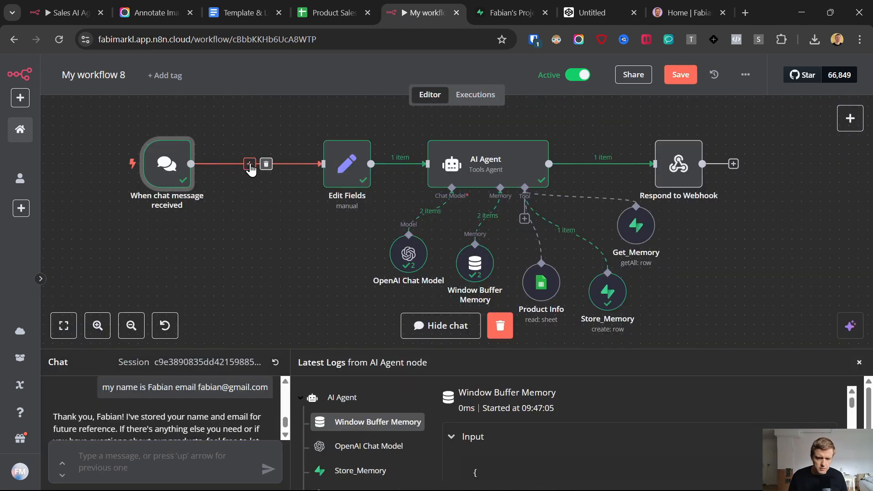
{"action": "left_click", "coordinate": [250, 165]}
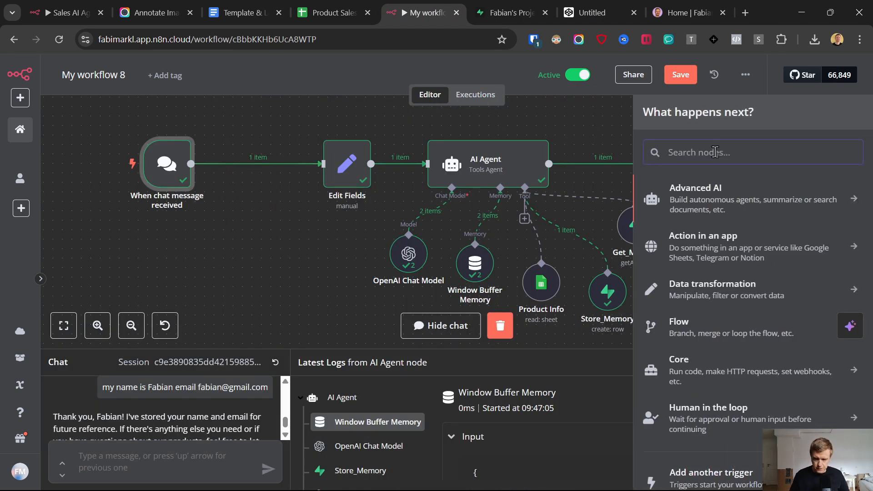
{"action": "type", "text": "if"}
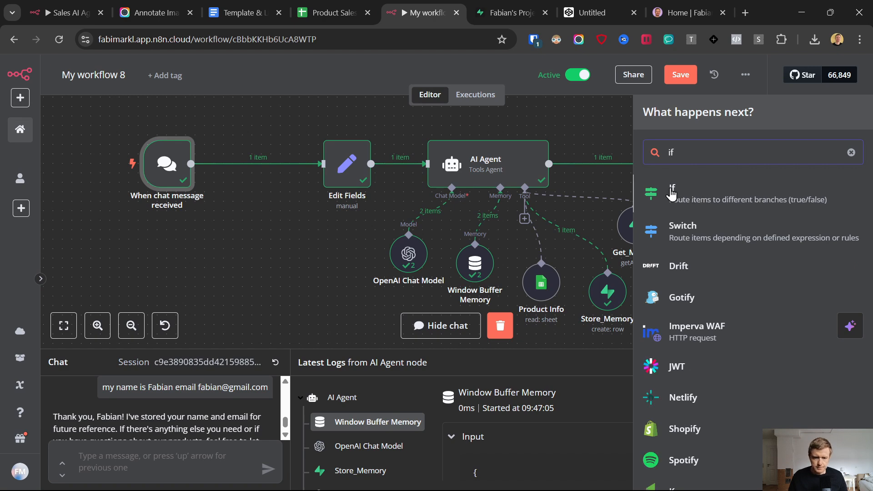
{"action": "left_click", "coordinate": [671, 190]}
{"action": "left_click_drag", "start_coordinate": [97, 451], "coordinate": [215, 460]}
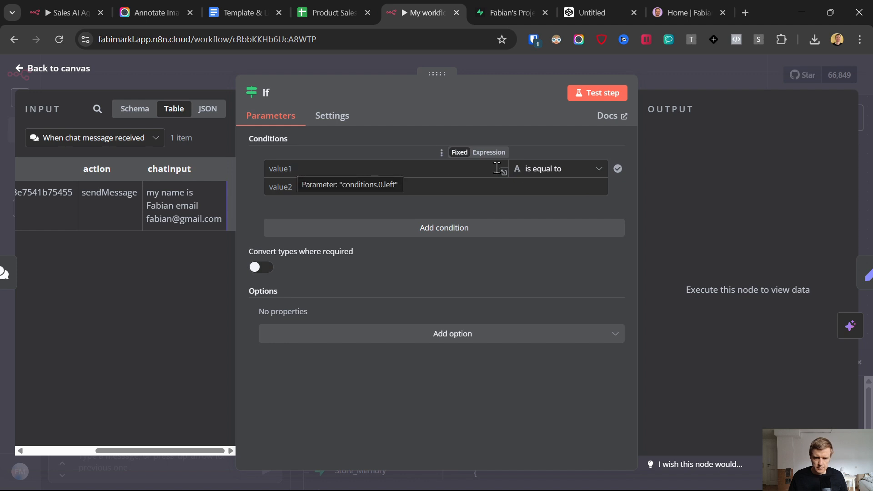
Step: Set the If condition to String > exists on chatInput, then tidy the node's connections
{"action": "left_click", "coordinate": [548, 171]}
{"action": "mouse_move", "coordinate": [537, 200]}
{"action": "left_click", "coordinate": [632, 199]}
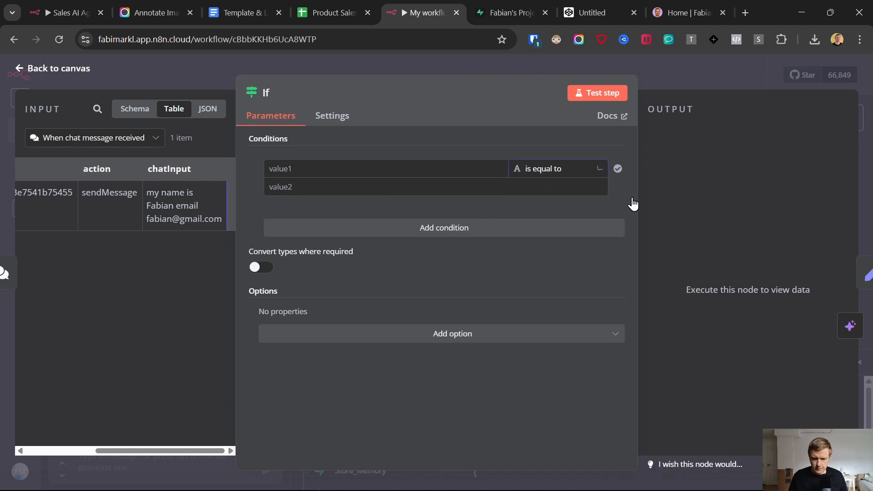
{"action": "left_click_drag", "start_coordinate": [155, 167], "coordinate": [309, 169]}
{"action": "left_click", "coordinate": [351, 149]}
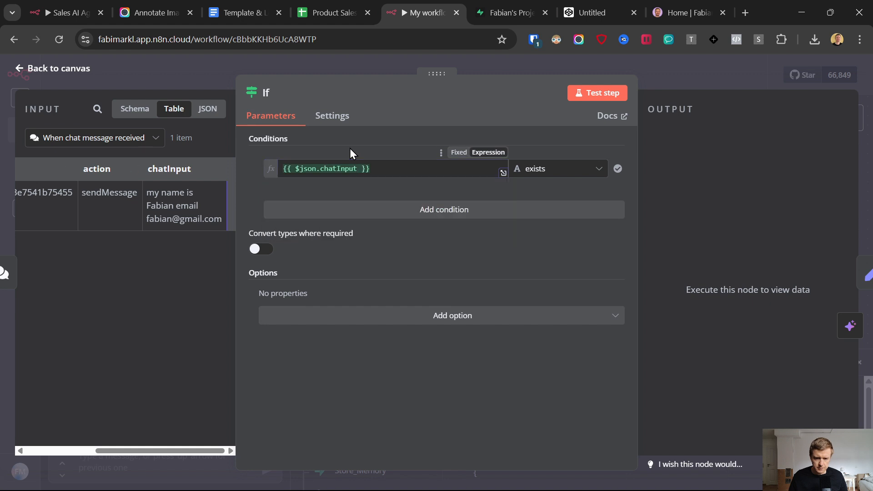
{"action": "left_click", "coordinate": [20, 70]}
{"action": "left_click_drag", "start_coordinate": [254, 164], "coordinate": [254, 172]}
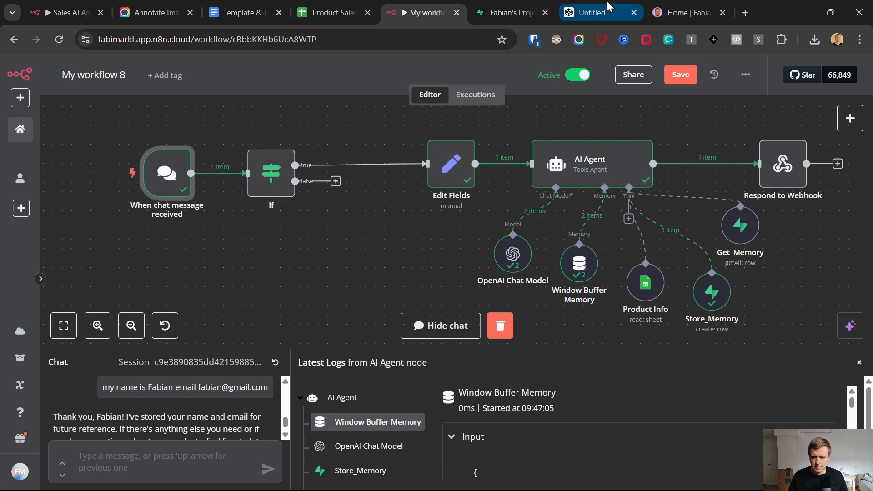
Step: Close and reopen the CodePen chat widget, reload the pen, and return to the n8n workflow
{"action": "left_click", "coordinate": [593, 12]}
{"action": "left_click", "coordinate": [845, 117]}
{"action": "left_click", "coordinate": [816, 446]}
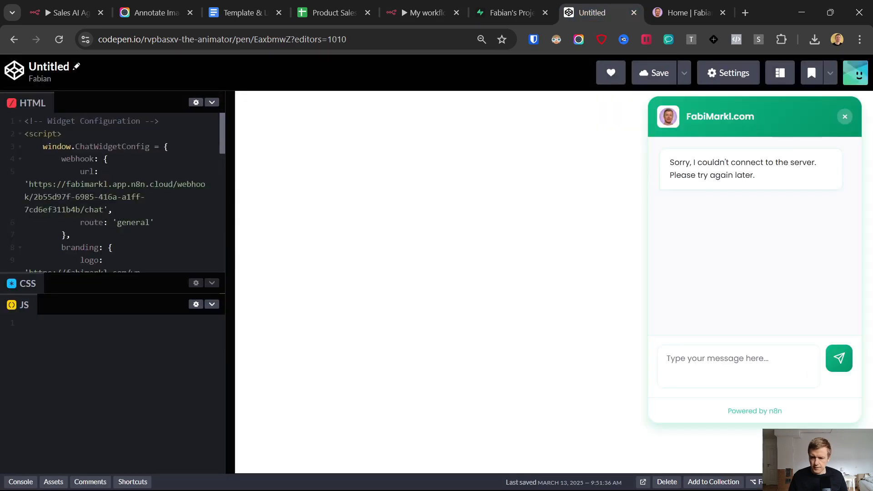
{"action": "left_click", "coordinate": [59, 39]}
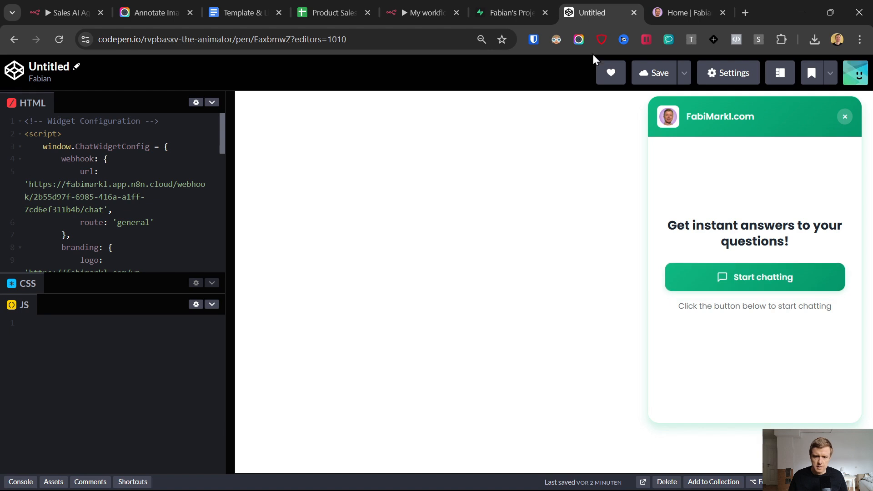
{"action": "left_click", "coordinate": [512, 8], "text": "ctrl"}
{"action": "left_click", "coordinate": [429, 6], "text": "ctrl"}
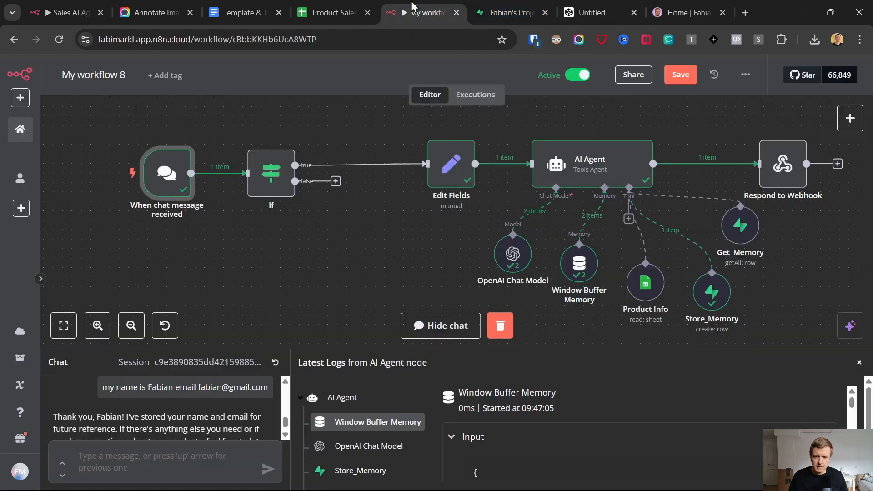
Step: Add a Respond to Webhook node on the If node's false branch, responding with JSON
{"action": "left_click", "coordinate": [412, 7]}
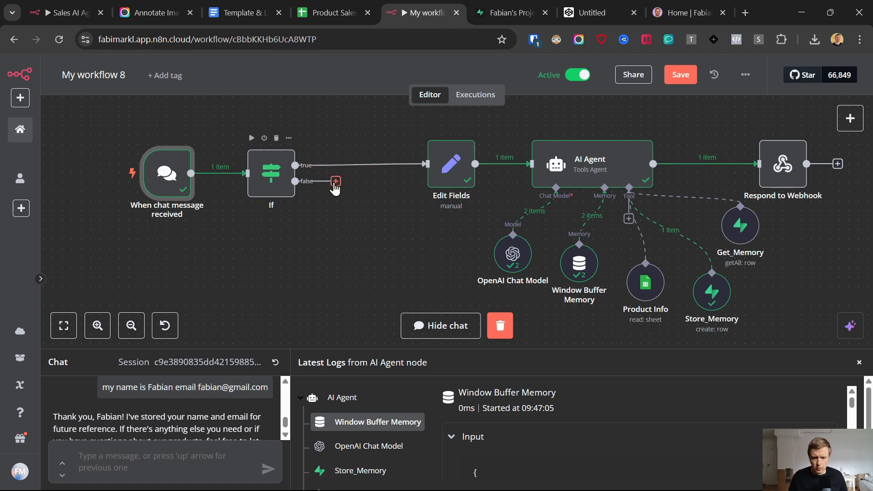
{"action": "left_click", "coordinate": [335, 182]}
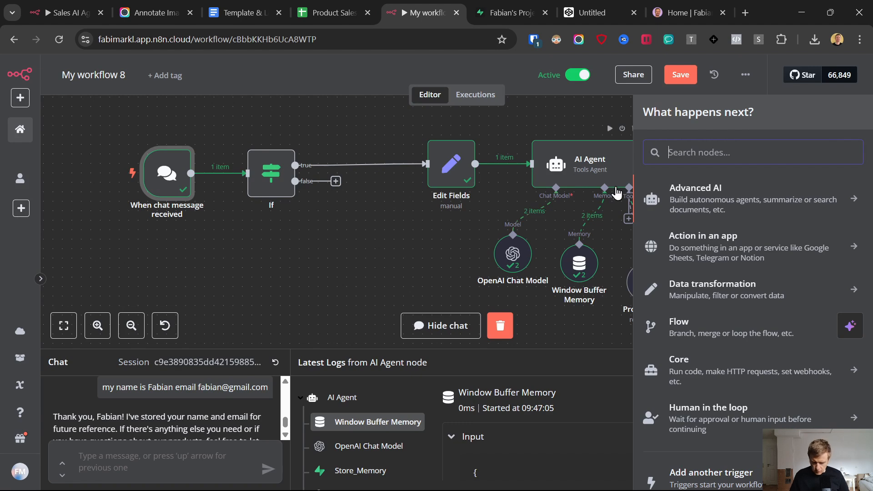
{"action": "type", "text": "resp"}
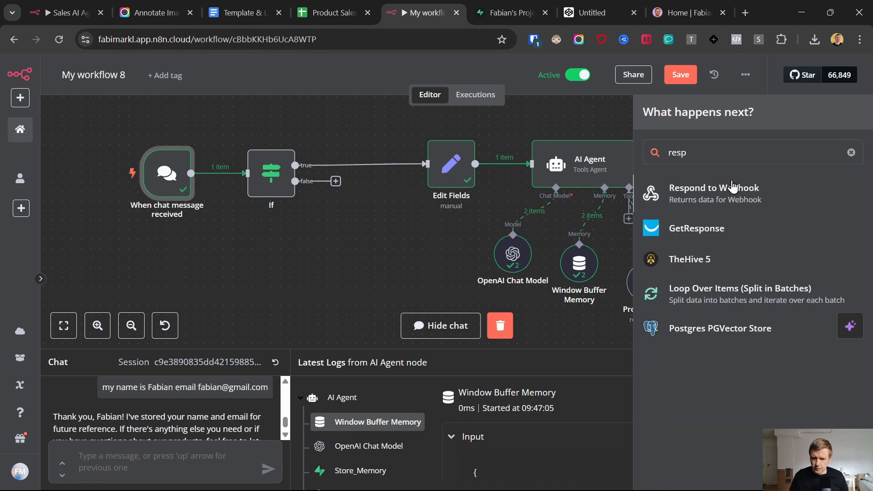
{"action": "left_click", "coordinate": [726, 192]}
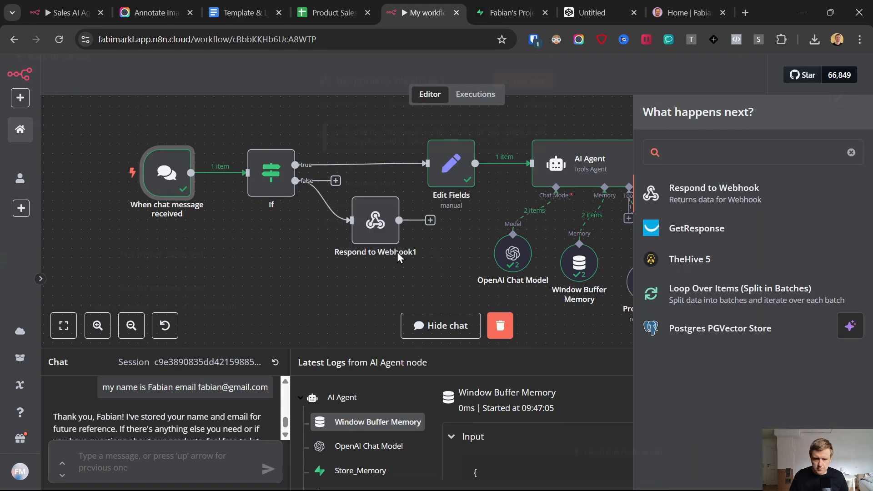
{"action": "left_click", "coordinate": [375, 196]}
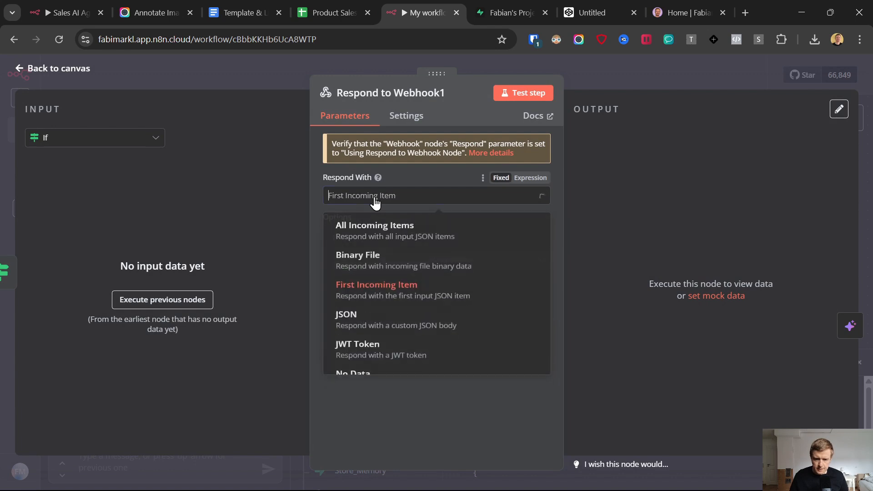
{"action": "left_click", "coordinate": [368, 330]}
Step: Select the default JSON body and copy the Webook 1 JSON block from the template document
{"action": "left_click_drag", "start_coordinate": [378, 301], "coordinate": [337, 269]}
{"action": "left_click", "coordinate": [241, 12]}
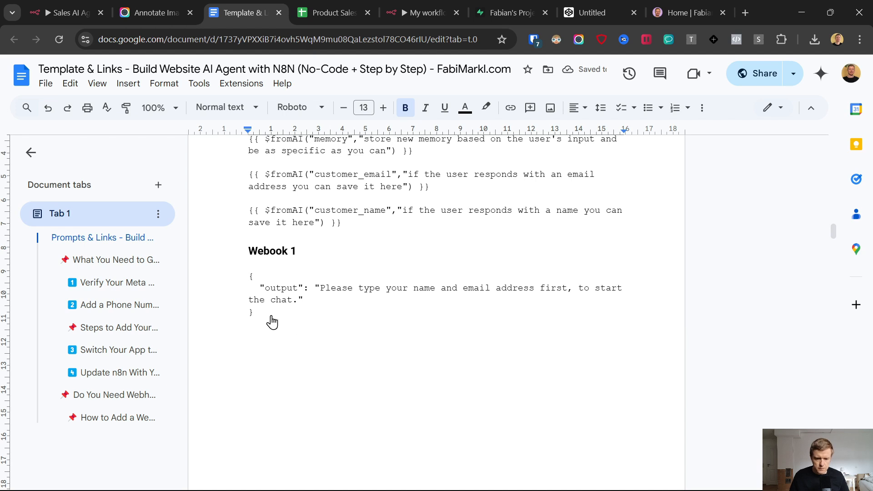
{"action": "left_click_drag", "start_coordinate": [269, 313], "coordinate": [247, 282]}
{"action": "key", "text": "ctrl+c"}
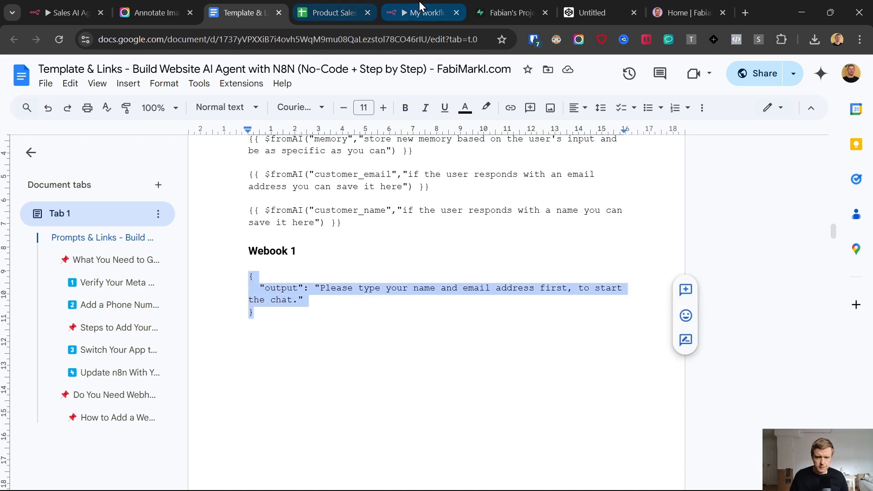
{"action": "left_click", "coordinate": [419, 11]}
Step: Replace the Response Body with the name-and-email prompt JSON and save the workflow
{"action": "left_click", "coordinate": [385, 314]}
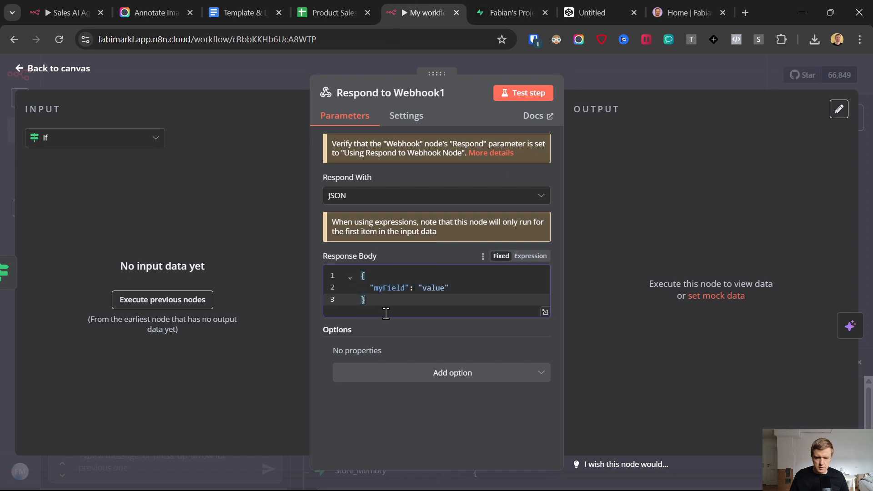
{"action": "key", "text": "ctrl+a"}
{"action": "key", "text": "ctrl+v"}
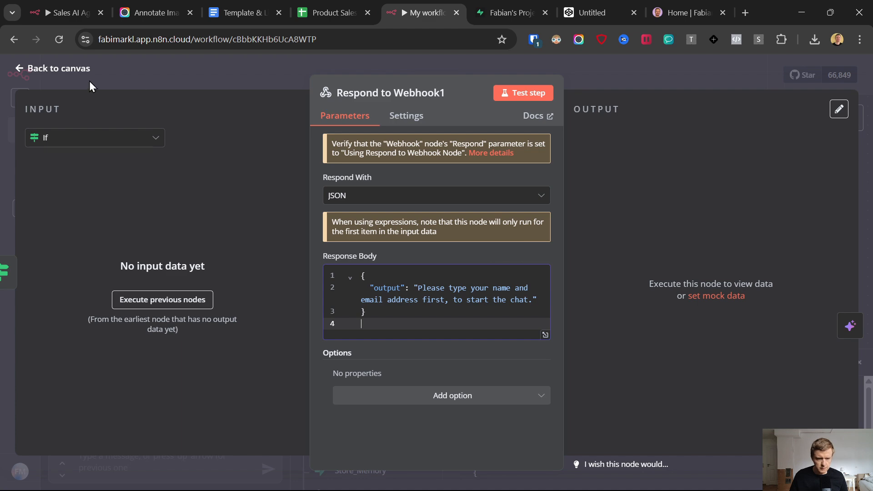
{"action": "left_click", "coordinate": [21, 68]}
{"action": "left_click", "coordinate": [678, 77]}
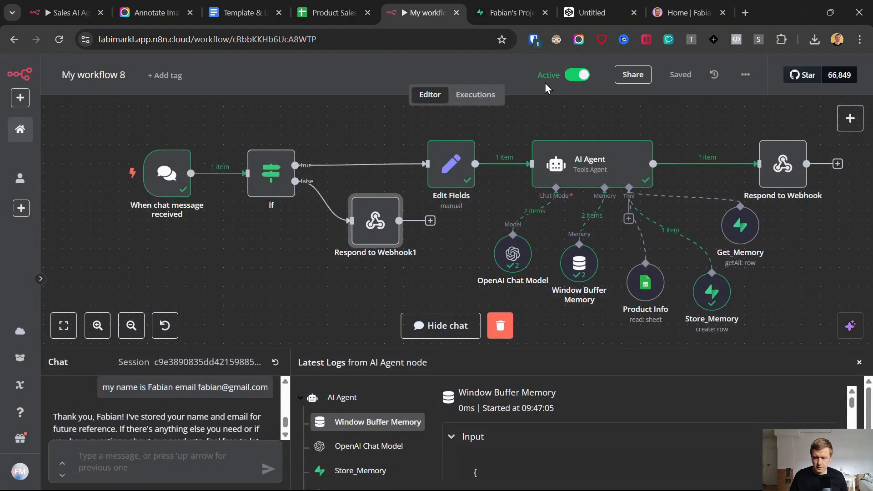
{"action": "left_click", "coordinate": [596, 2]}
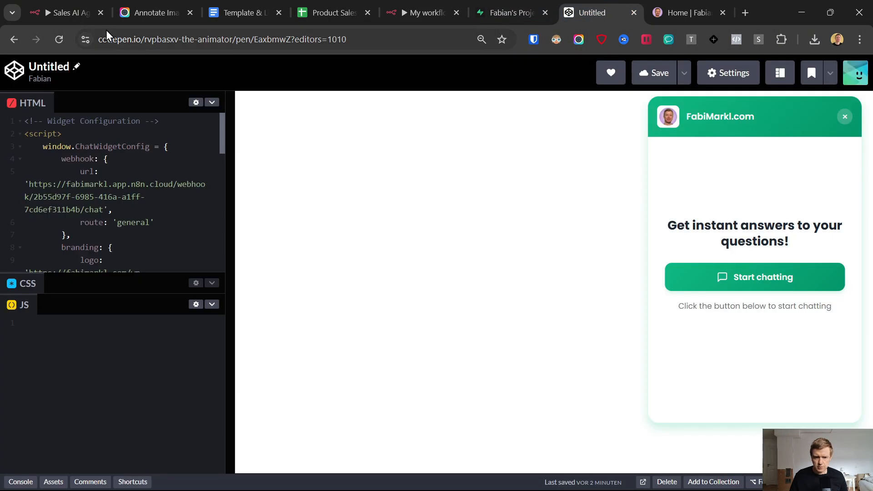
Step: Reload the pen, submit a test name and email in the widget, and check the personalised greeting
{"action": "left_click", "coordinate": [58, 40]}
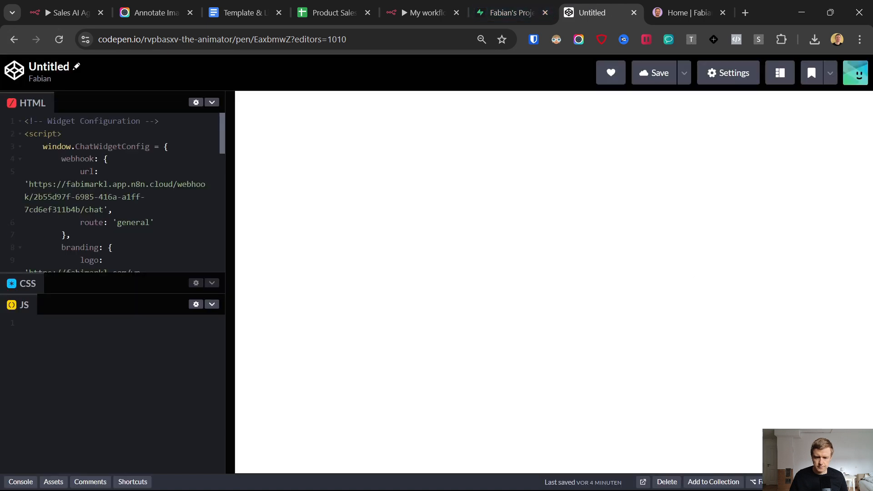
{"action": "left_click", "coordinate": [718, 279]}
{"action": "left_click", "coordinate": [694, 233]}
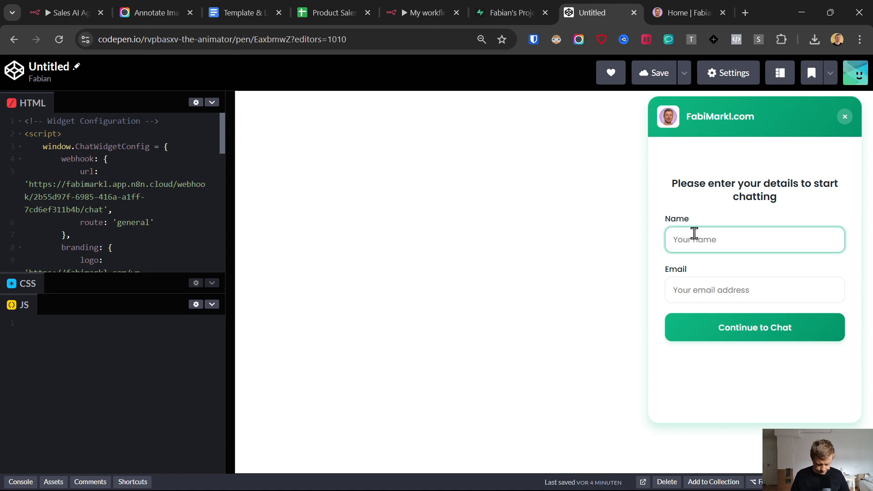
{"action": "type", "text": "A"}
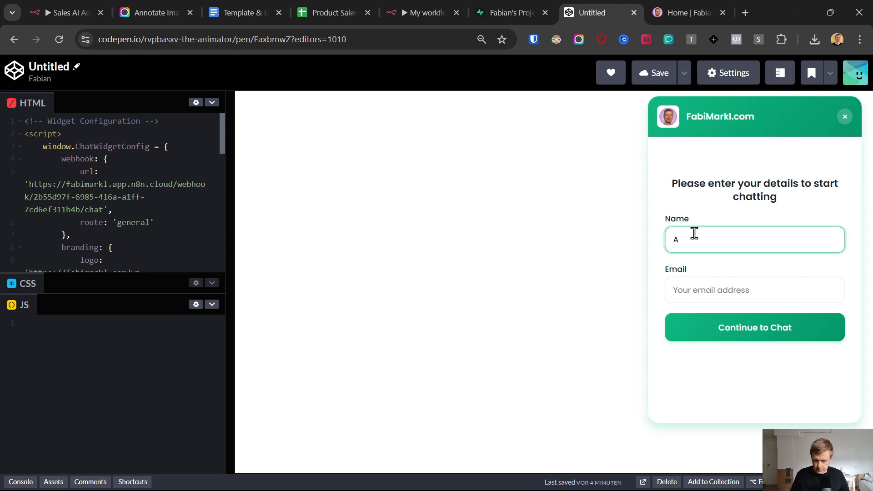
{"action": "type", "text": "bnreas"}
{"action": "key", "text": "Tab"}
{"action": "type", "text": "a"}
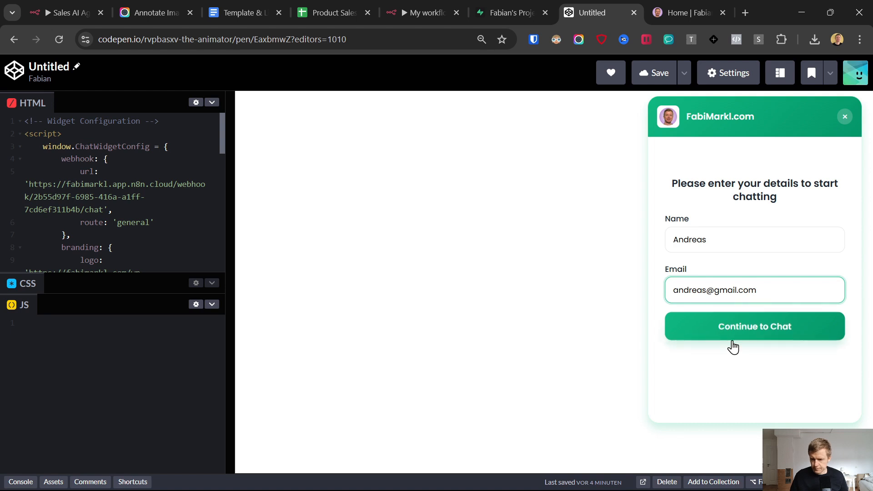
{"action": "left_click", "coordinate": [730, 335]}
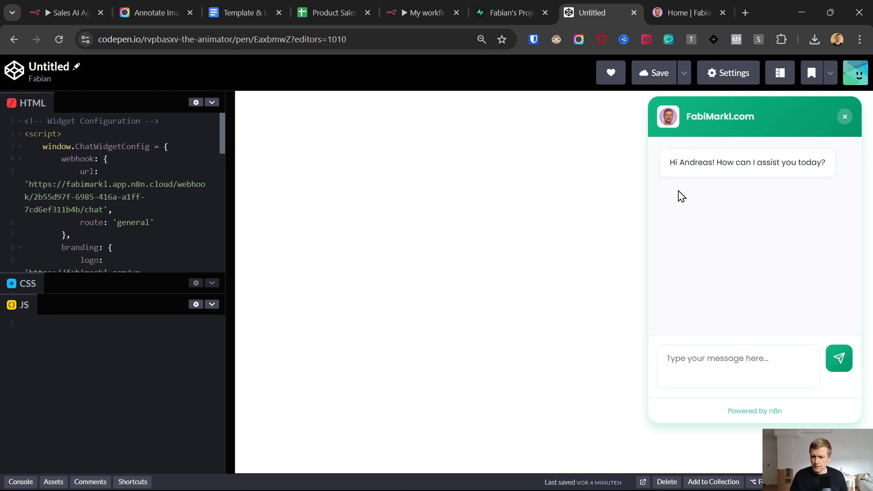
{"action": "left_click_drag", "start_coordinate": [667, 166], "coordinate": [825, 164]}
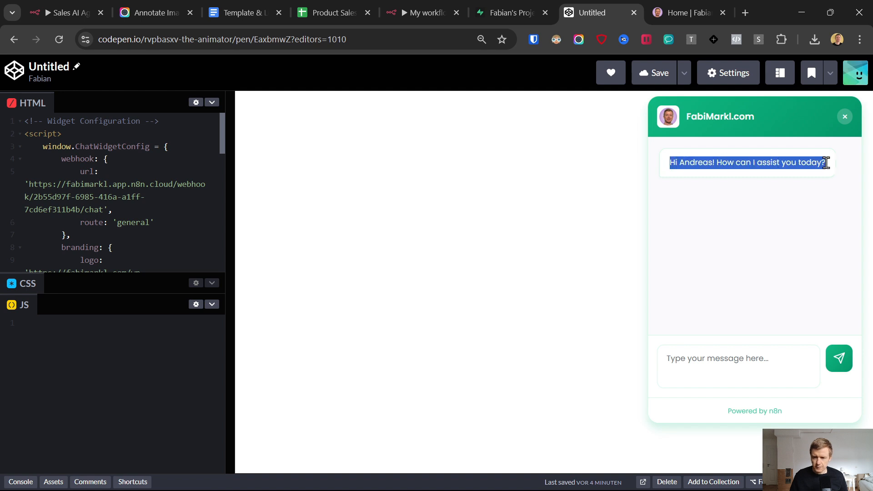
Step: Ask 'what products do you have?', review the list, then ask which product best automates social media
{"action": "left_click", "coordinate": [729, 366]}
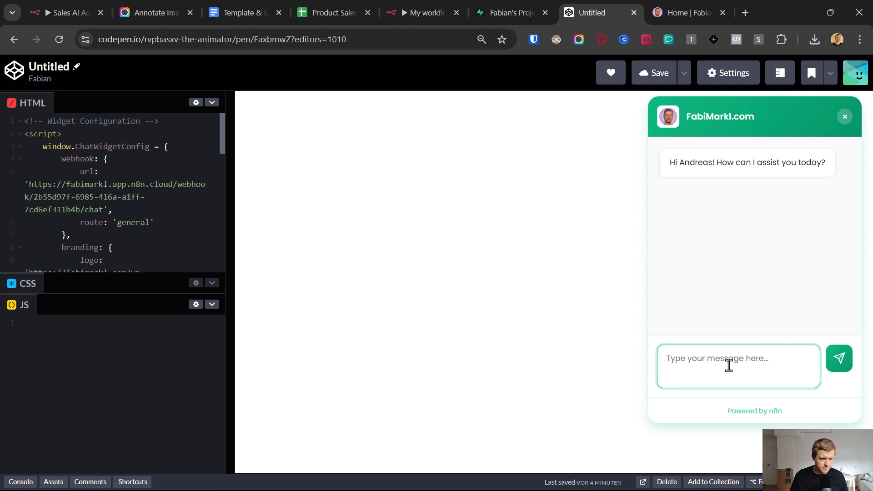
{"action": "type", "text": "what products do you have?"}
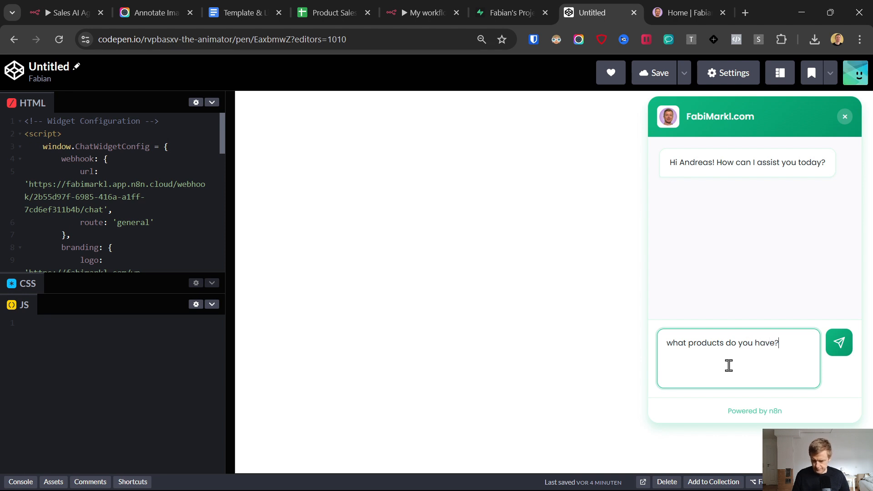
{"action": "key", "text": "Return"}
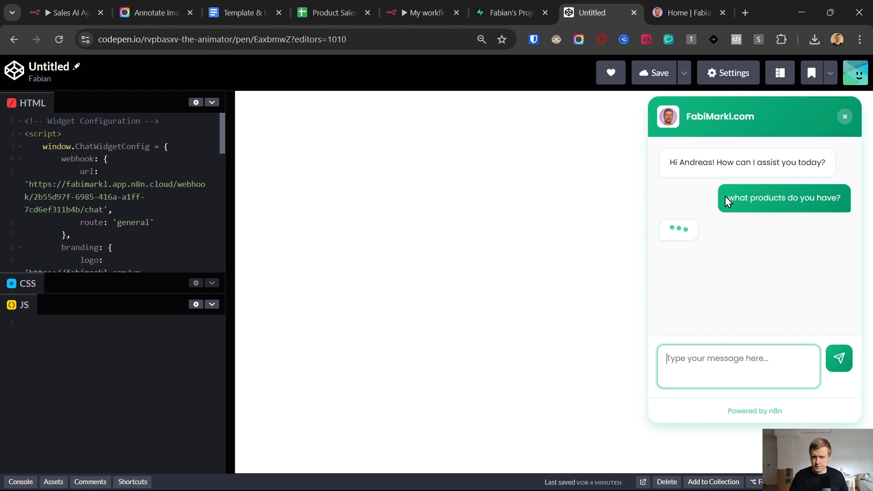
{"action": "scroll", "coordinate": [779, 292], "scroll_direction": "up", "scroll_amount": 10}
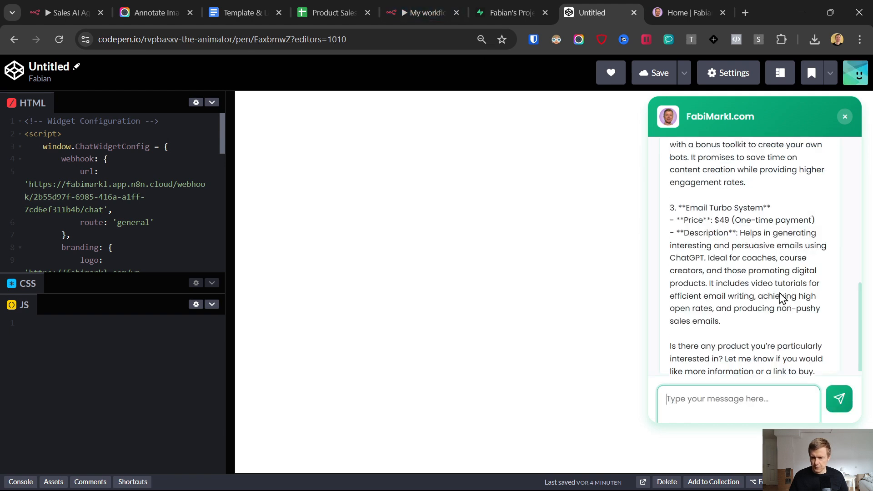
{"action": "scroll", "coordinate": [779, 292], "scroll_direction": "up", "scroll_amount": 2}
{"action": "scroll", "coordinate": [779, 293], "scroll_direction": "down", "scroll_amount": 10}
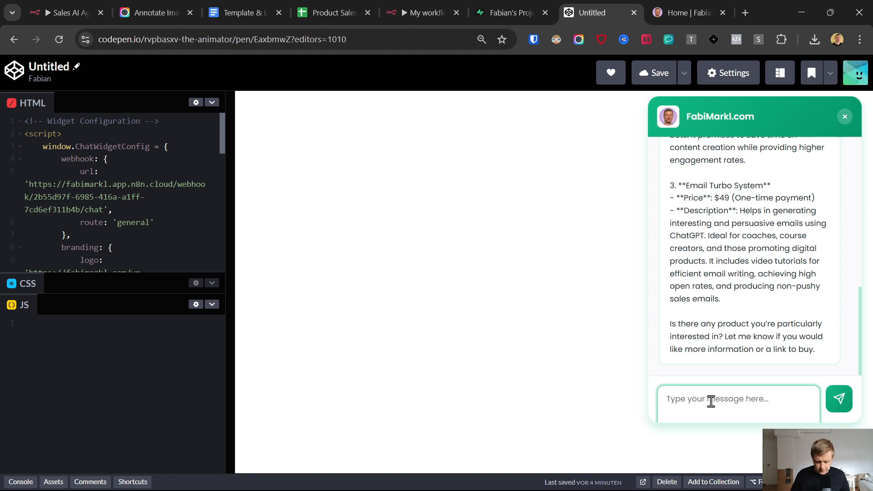
{"action": "type", "text": "I"}
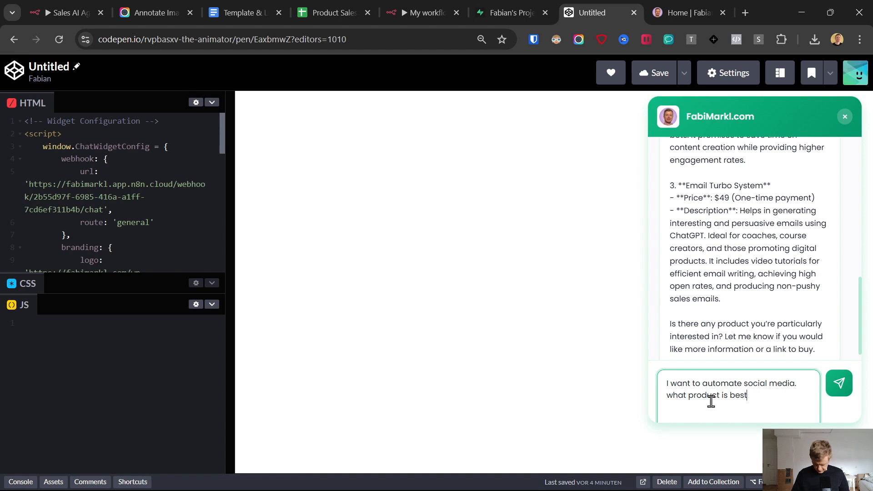
{"action": "key", "text": "Return"}
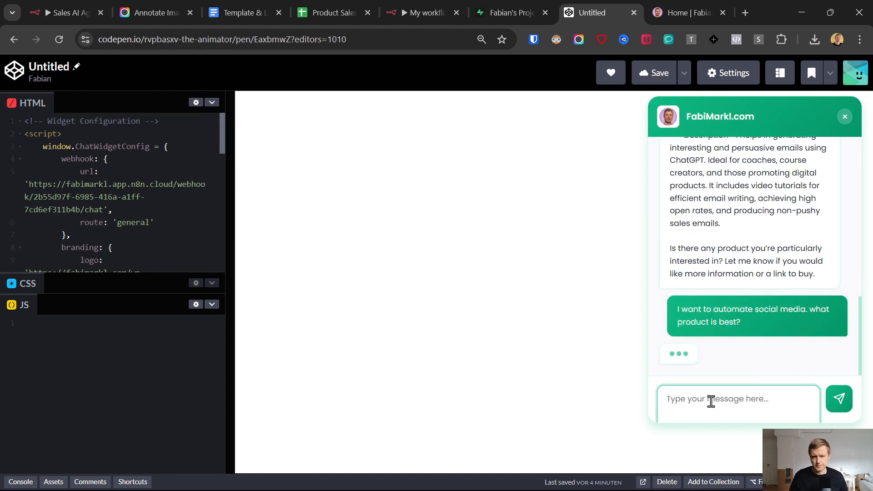
Step: Read the memory text of rows 4 and 5 in the n8n Ai agent webchat table
{"action": "left_click", "coordinate": [510, 10]}
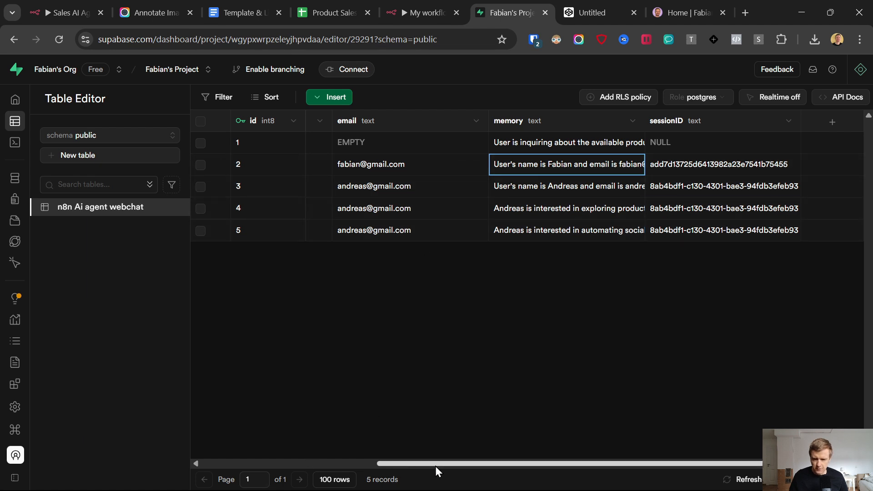
{"action": "double_click", "coordinate": [575, 211]}
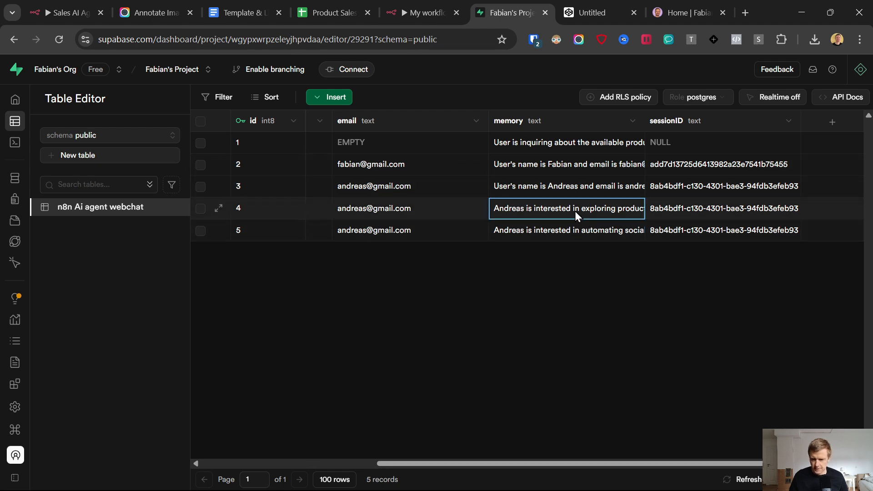
{"action": "left_click", "coordinate": [448, 302]}
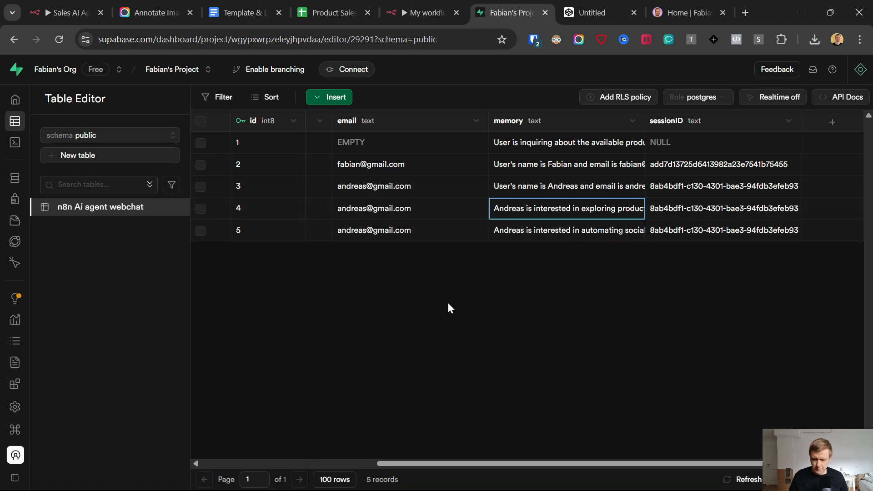
{"action": "double_click", "coordinate": [515, 208]}
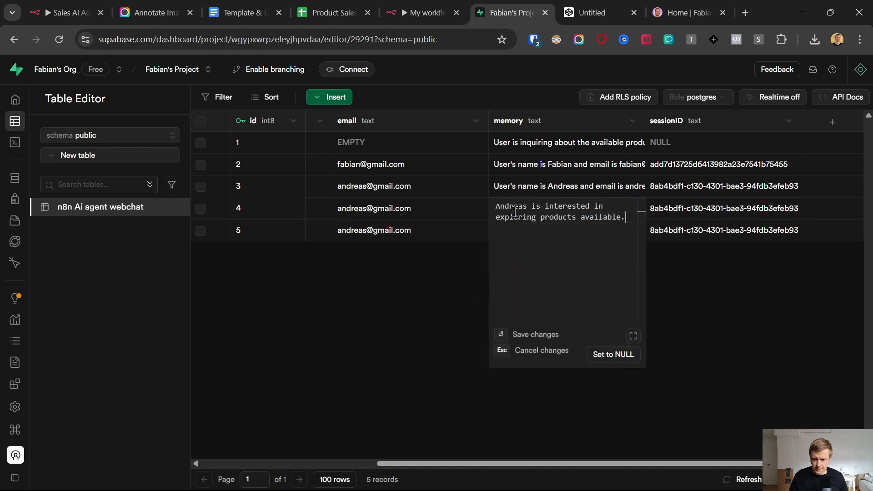
{"action": "left_click", "coordinate": [499, 277]}
{"action": "double_click", "coordinate": [532, 231]}
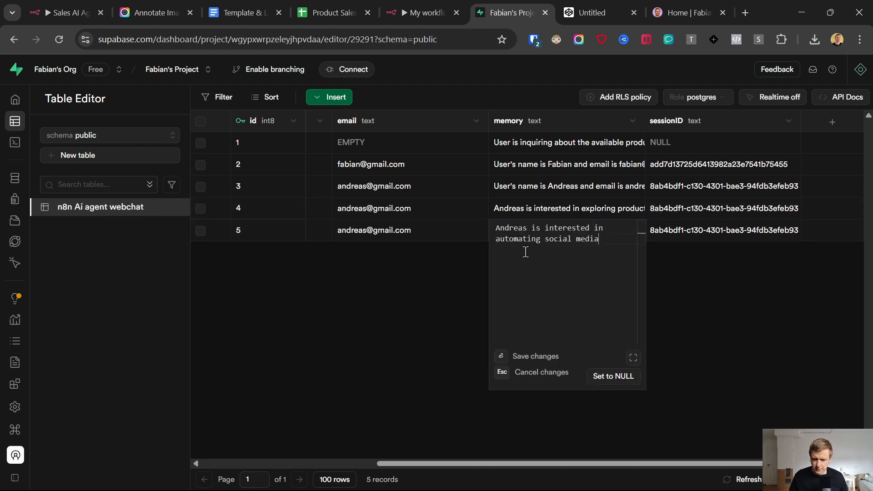
{"action": "left_click", "coordinate": [461, 286]}
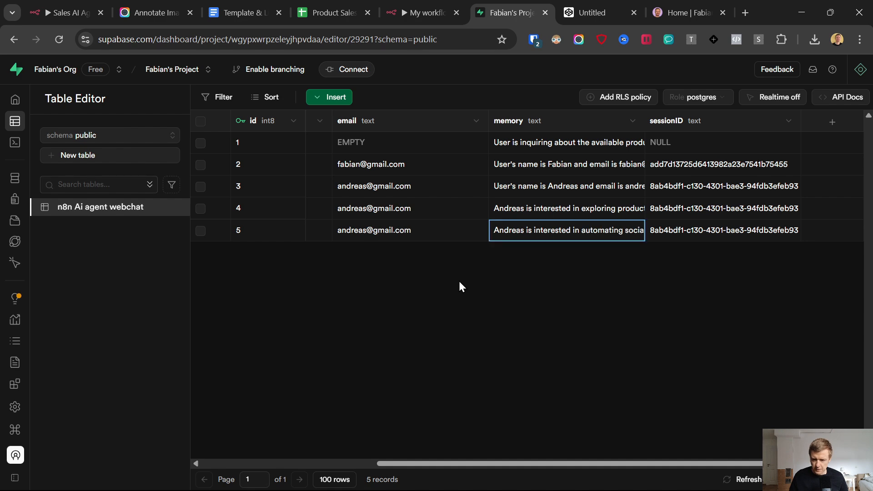
{"action": "left_click", "coordinate": [602, 10]}
{"action": "scroll", "coordinate": [744, 344], "scroll_direction": "up", "scroll_amount": 4}
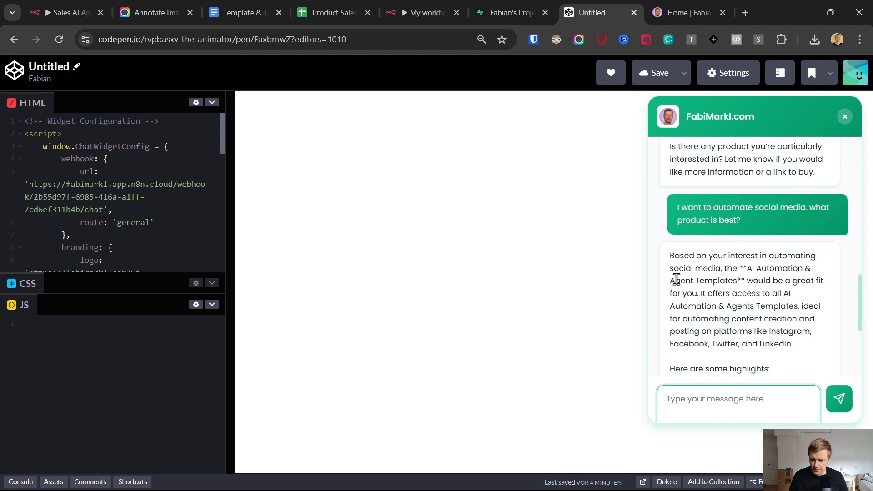
{"action": "scroll", "coordinate": [674, 278], "scroll_direction": "down", "scroll_amount": 1}
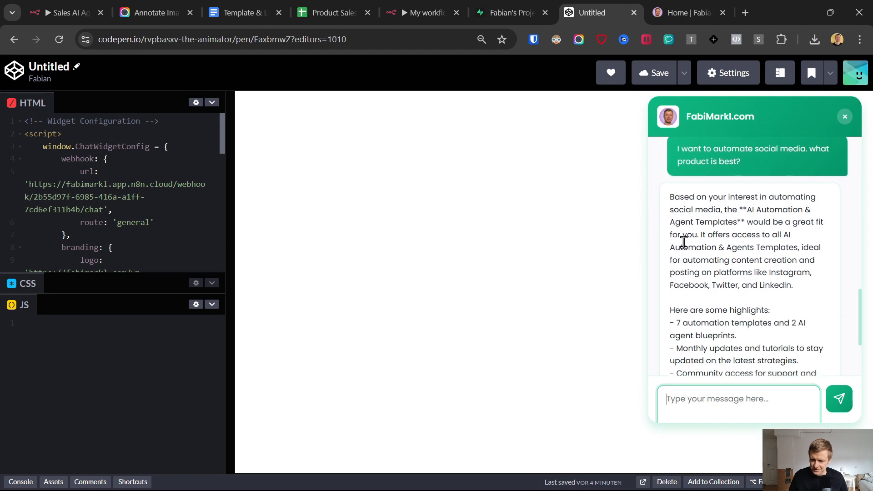
{"action": "scroll", "coordinate": [685, 269], "scroll_direction": "down", "scroll_amount": 1}
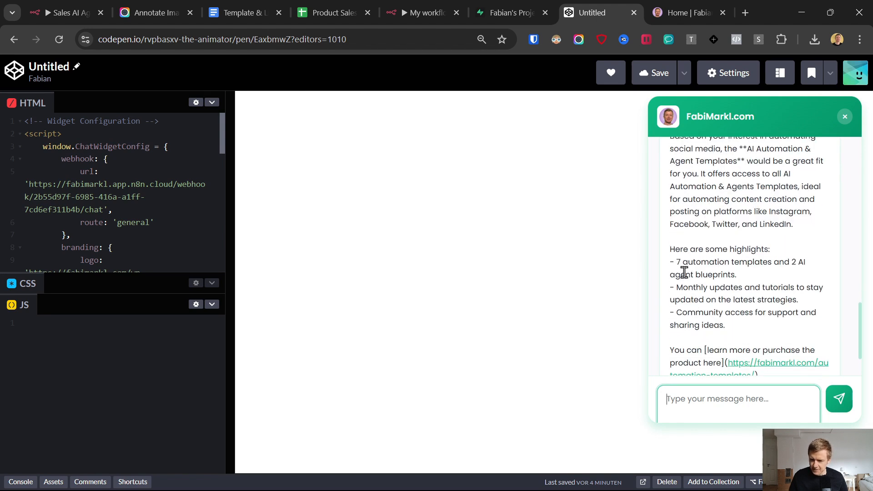
{"action": "scroll", "coordinate": [741, 272], "scroll_direction": "down", "scroll_amount": 1}
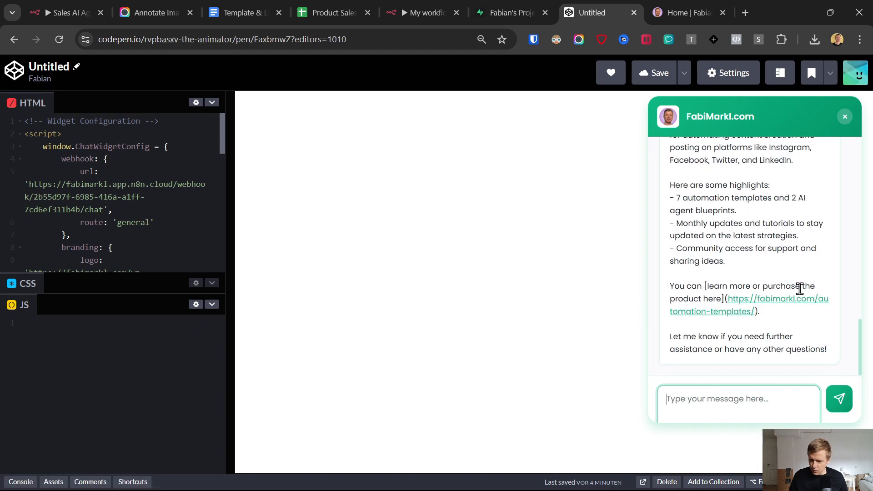
{"action": "left_click", "coordinate": [742, 301]}
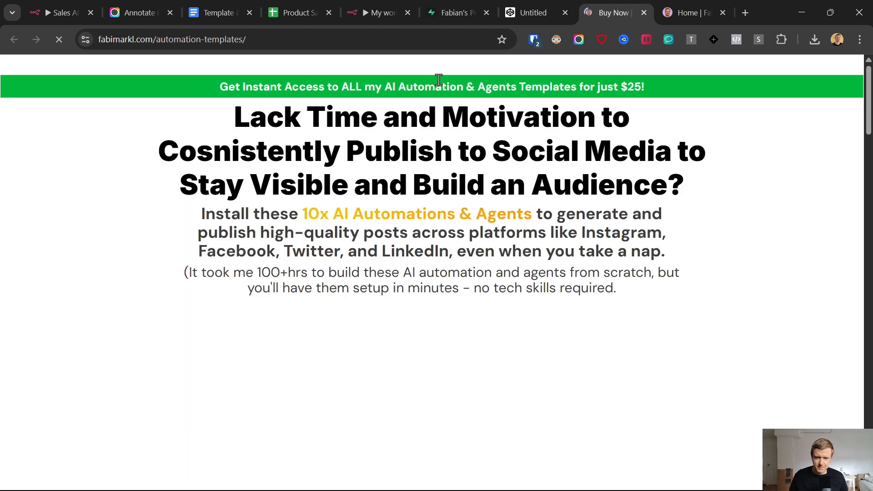
{"action": "scroll", "coordinate": [297, 210], "scroll_direction": "down", "scroll_amount": 5}
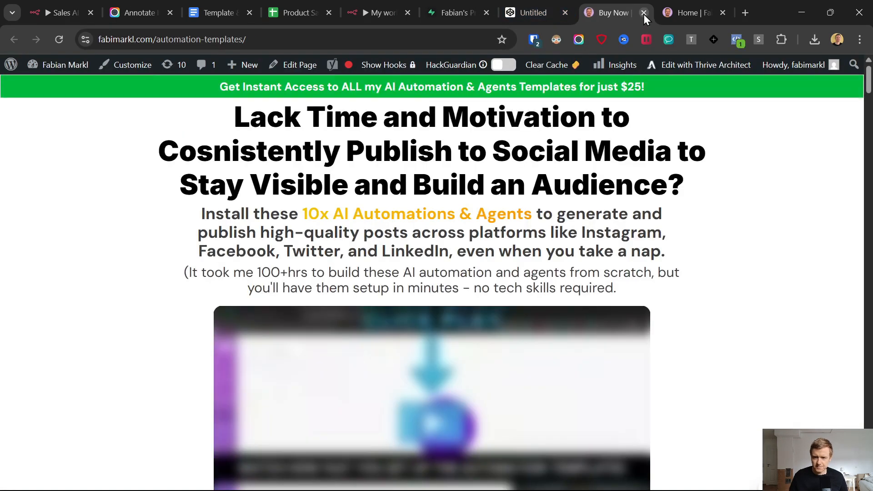
{"action": "left_click", "coordinate": [643, 13]}
Step: Locate and select the widget's colour style settings in the pen code
{"action": "scroll", "coordinate": [738, 246], "scroll_direction": "up", "scroll_amount": 4}
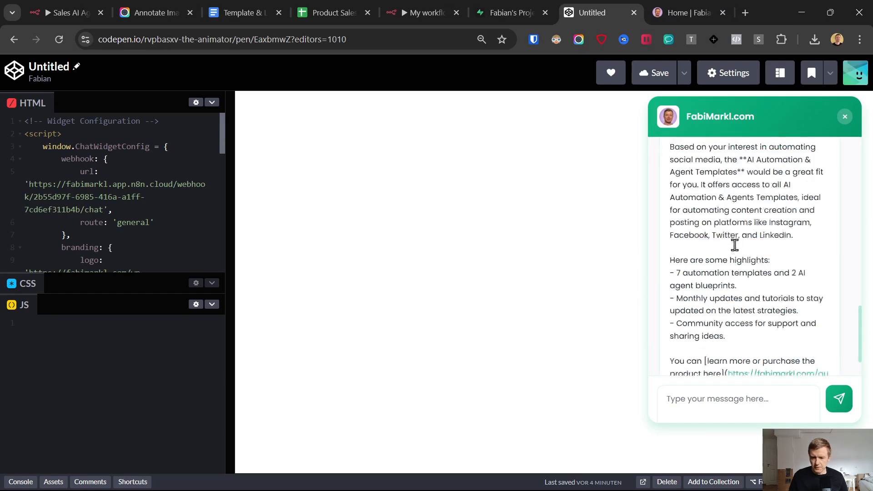
{"action": "left_click_drag", "start_coordinate": [102, 275], "coordinate": [114, 435]}
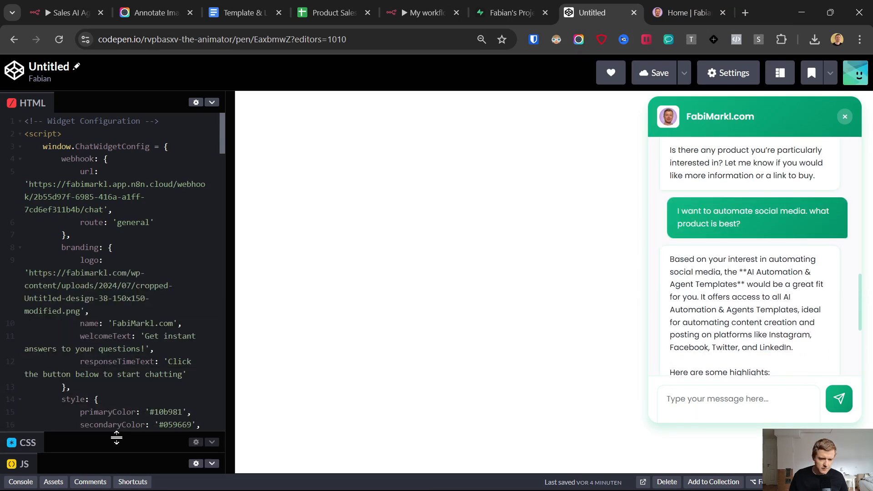
{"action": "scroll", "coordinate": [114, 237], "scroll_direction": "down", "scroll_amount": 6}
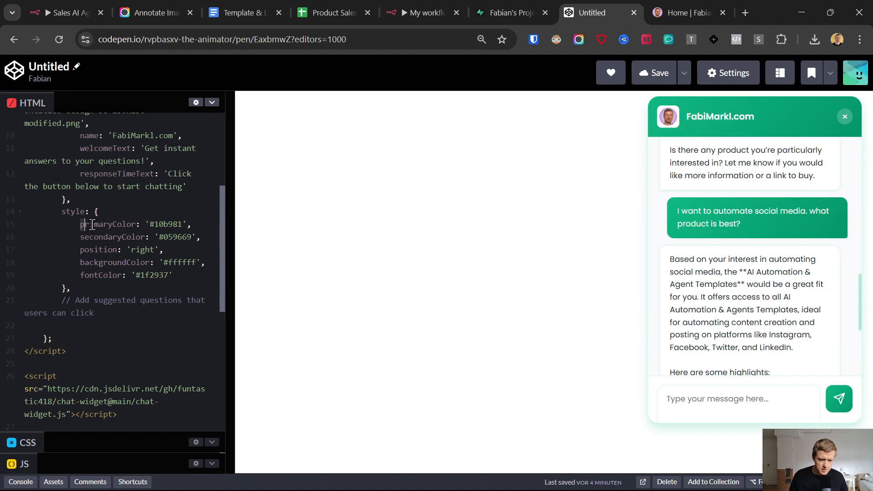
{"action": "left_click_drag", "start_coordinate": [81, 225], "coordinate": [173, 275]}
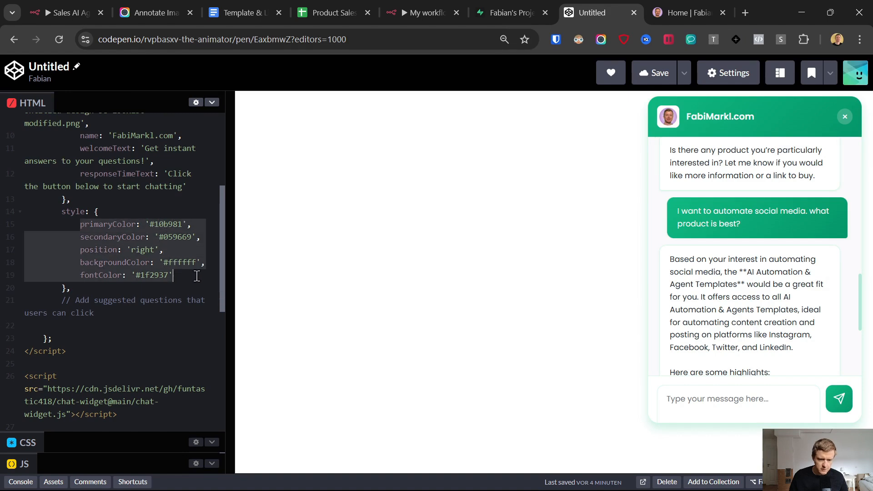
Step: Search 'hex color picker', pick orange, copy #eb9e34, and select the pen's primaryColor value
{"action": "left_click", "coordinate": [746, 13]}
{"action": "type", "text": "hexco"}
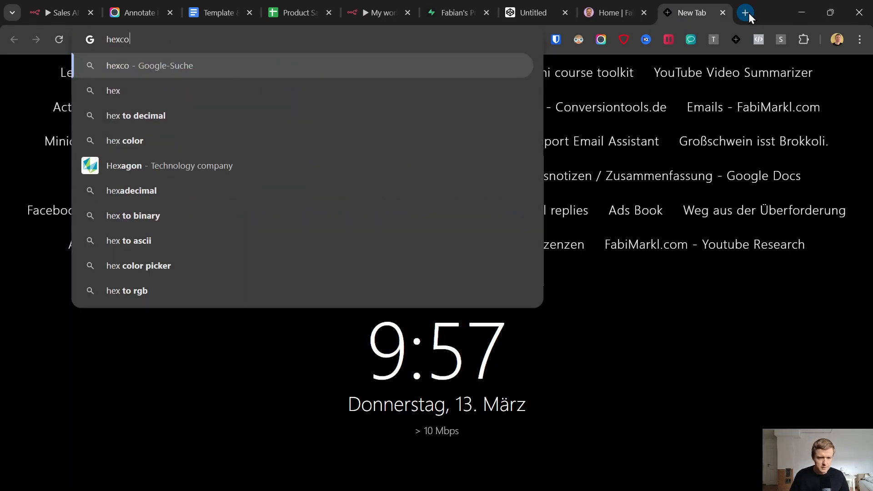
{"action": "type", "text": "lor"}
{"action": "key", "text": "Down"}
{"action": "key", "text": "Down"}
{"action": "key", "text": "Return"}
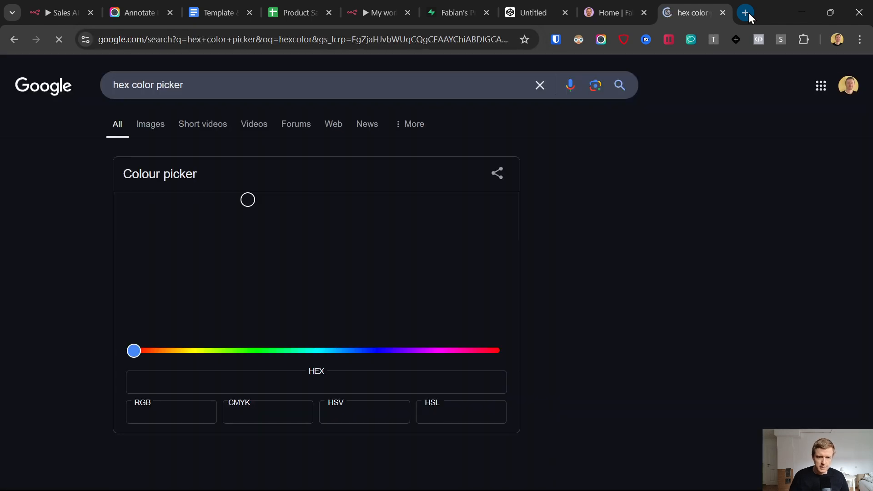
{"action": "left_click_drag", "start_coordinate": [134, 351], "coordinate": [169, 352]}
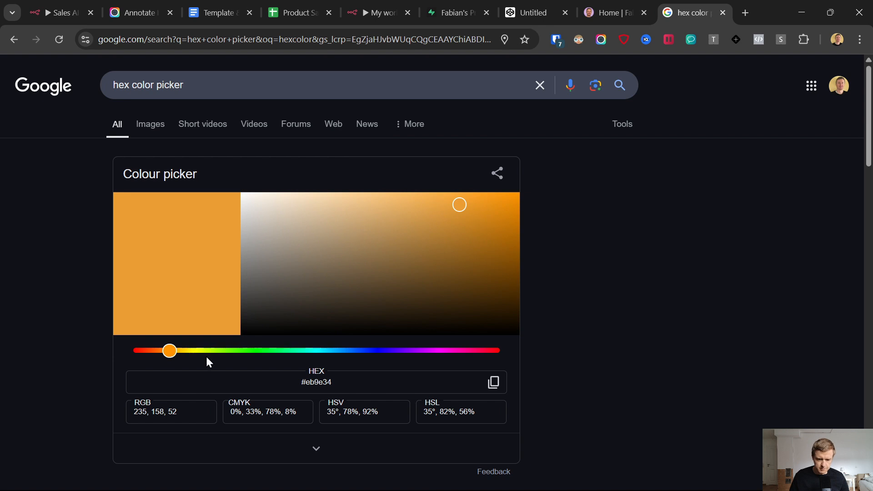
{"action": "left_click", "coordinate": [493, 383]}
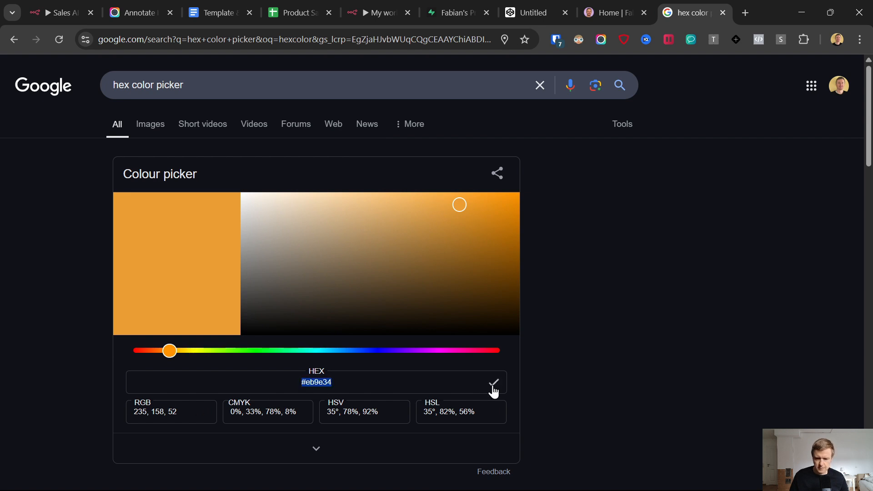
{"action": "left_click", "coordinate": [538, 6]}
{"action": "double_click", "coordinate": [159, 224]}
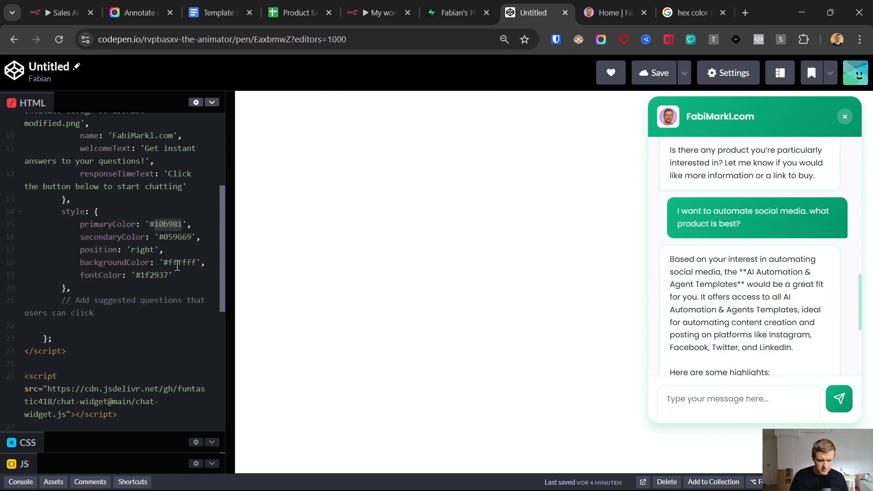
Step: Replace the green #10b981 primaryColor with orange #eb9e34 and preview the widget
{"action": "left_click_drag", "start_coordinate": [153, 225], "coordinate": [192, 236]}
{"action": "key", "text": "ctrl+v"}
{"action": "key", "text": "ctrl+v"}
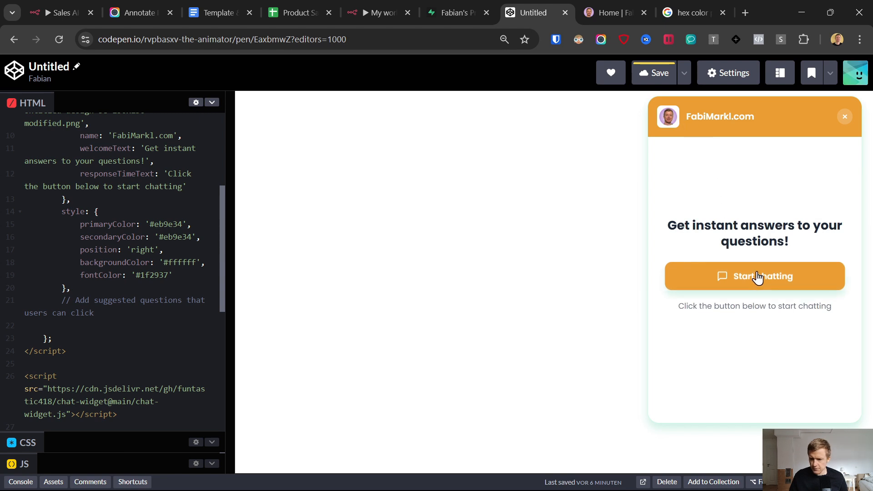
{"action": "left_click", "coordinate": [738, 277]}
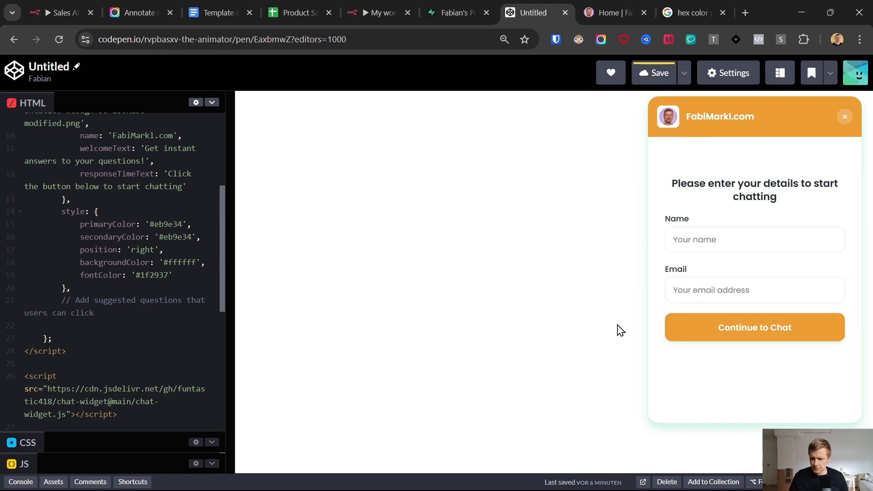
{"action": "scroll", "coordinate": [150, 187], "scroll_direction": "up", "scroll_amount": 4}
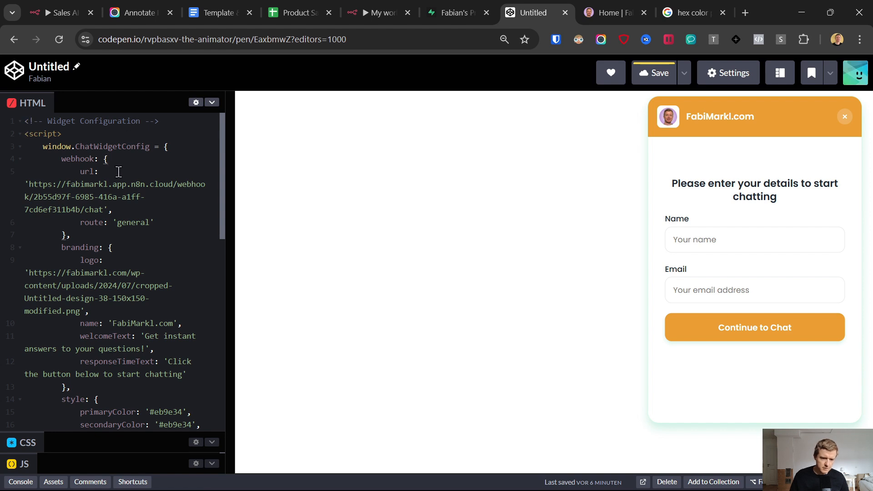
Step: Copy the entire widget code from the HTML panel
{"action": "key", "text": "ctrl+a"}
{"action": "right_click", "coordinate": [99, 159]}
{"action": "left_click", "coordinate": [164, 203]}
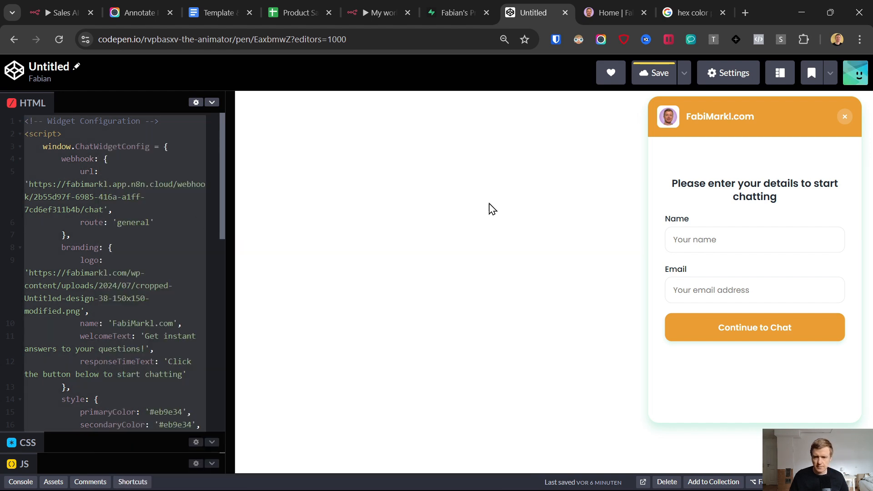
Step: Go from the live WordPress site to the WP Headers and Footers settings in the dashboard
{"action": "left_click", "coordinate": [605, 12]}
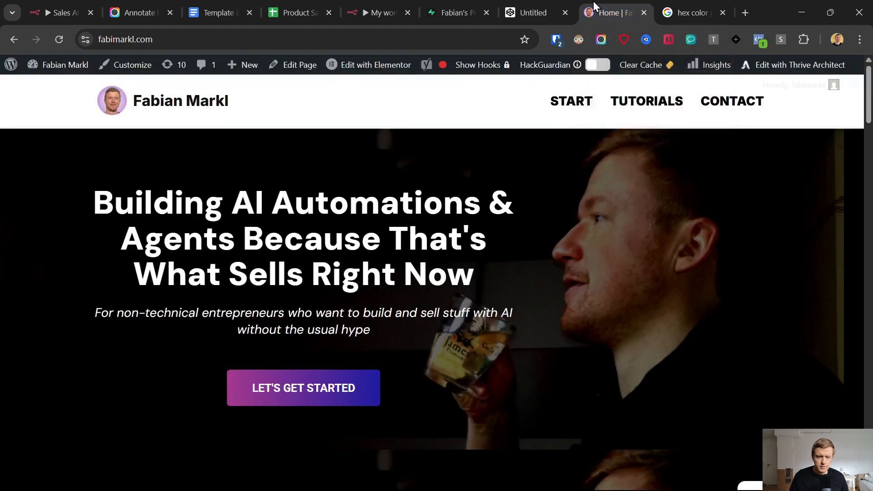
{"action": "mouse_move", "coordinate": [66, 68]}
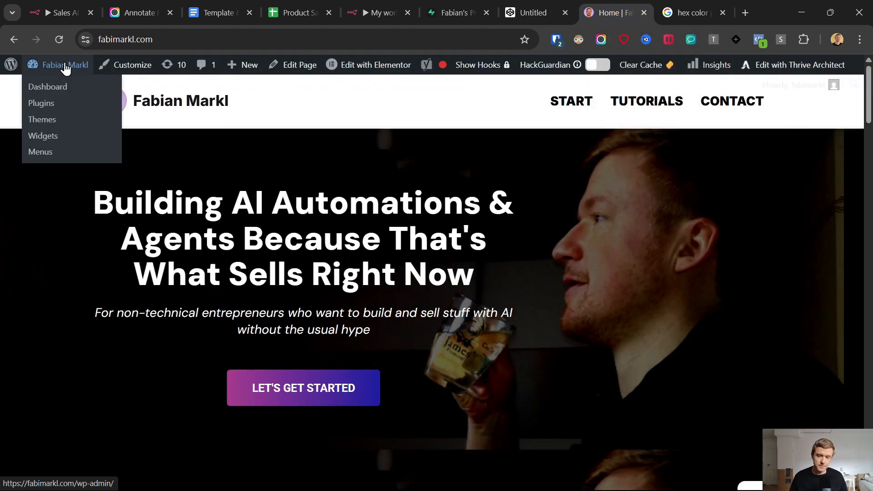
{"action": "left_click", "coordinate": [66, 88]}
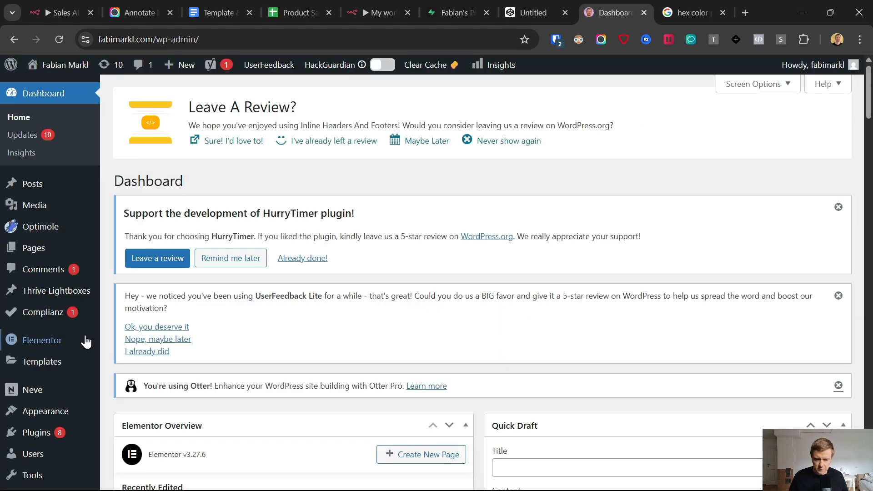
{"action": "mouse_move", "coordinate": [70, 339]}
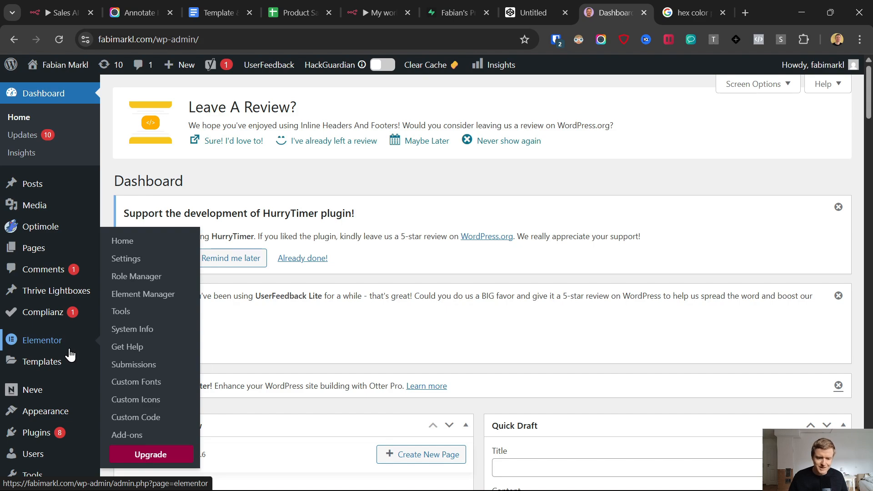
{"action": "scroll", "coordinate": [64, 351], "scroll_direction": "down", "scroll_amount": 6}
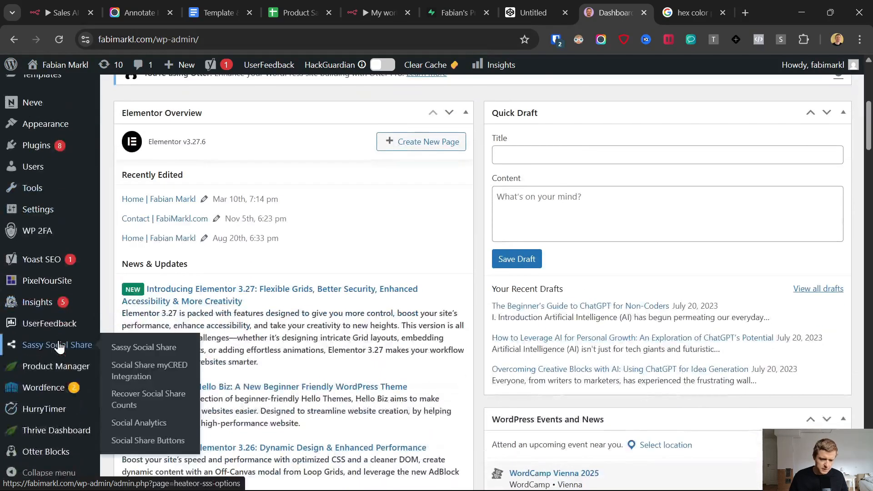
{"action": "scroll", "coordinate": [59, 348], "scroll_direction": "up", "scroll_amount": 6}
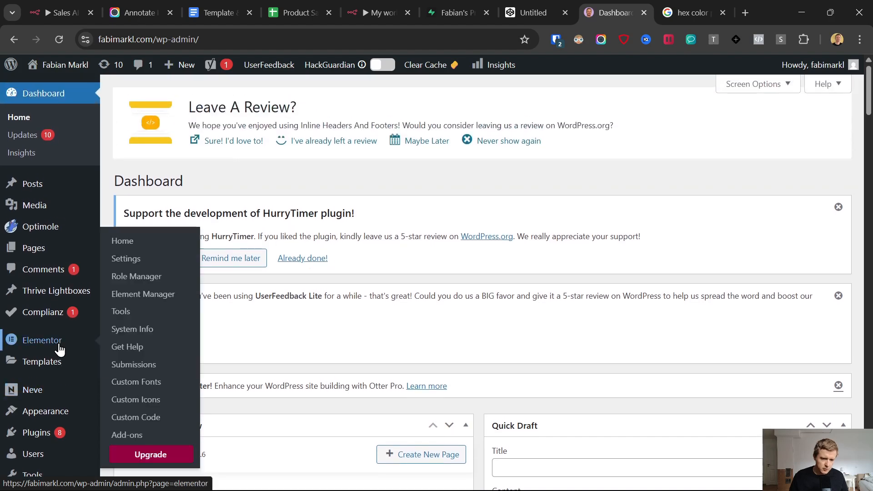
{"action": "scroll", "coordinate": [62, 350], "scroll_direction": "down", "scroll_amount": 3}
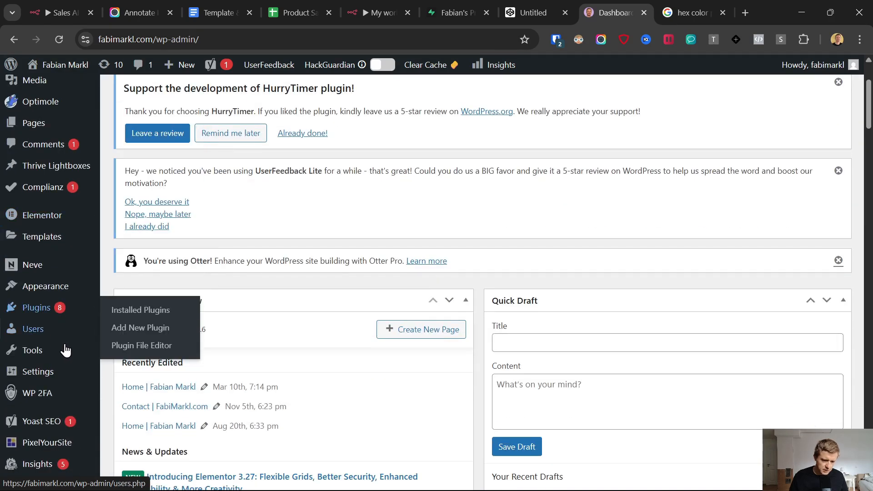
{"action": "mouse_move", "coordinate": [54, 377]}
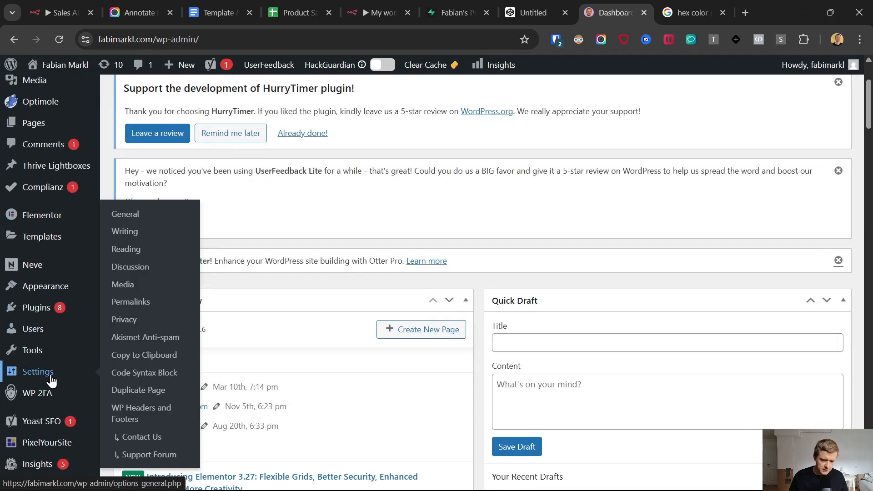
{"action": "left_click", "coordinate": [124, 414]}
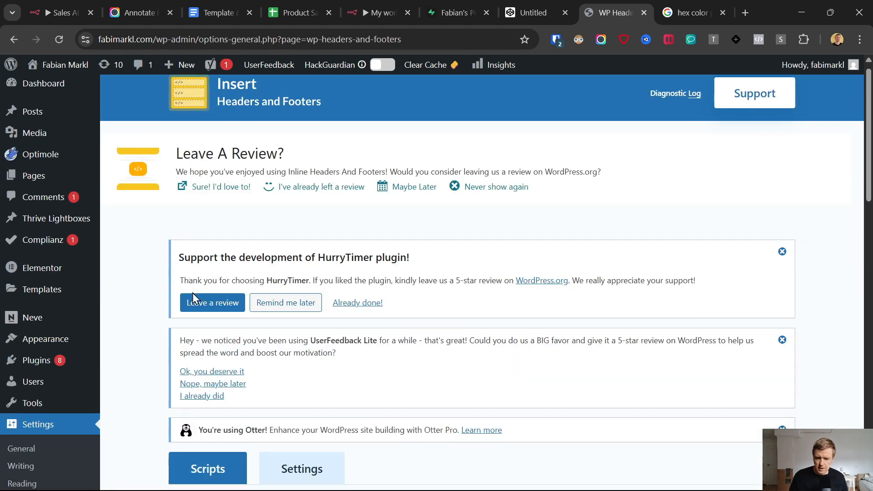
Step: Paste the chat widget code into Scripts in Footer and save the changes
{"action": "scroll", "coordinate": [193, 299], "scroll_direction": "down", "scroll_amount": 5}
{"action": "scroll", "coordinate": [187, 313], "scroll_direction": "down", "scroll_amount": 5}
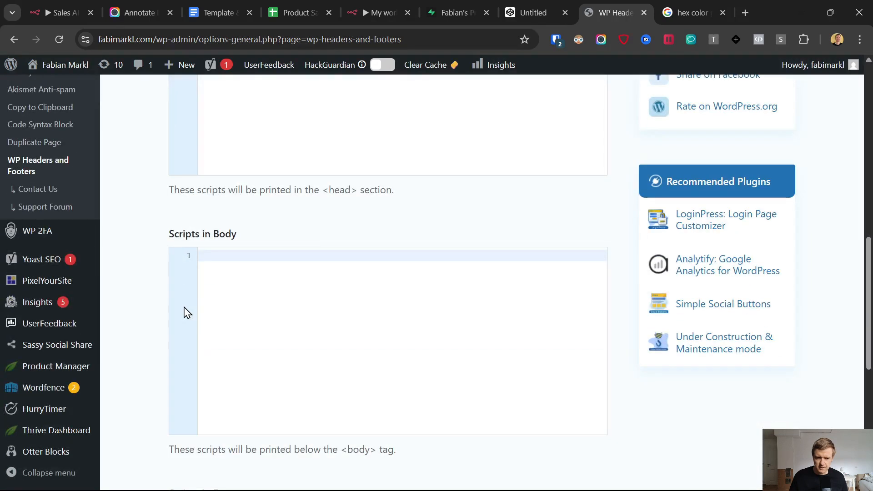
{"action": "scroll", "coordinate": [246, 282], "scroll_direction": "down", "scroll_amount": 5}
{"action": "left_click", "coordinate": [224, 269]}
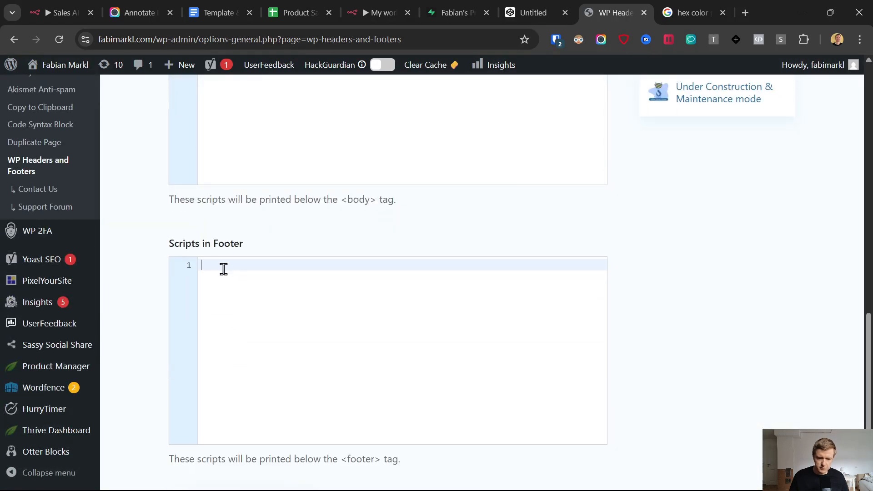
{"action": "scroll", "coordinate": [289, 322], "scroll_direction": "down", "scroll_amount": 2}
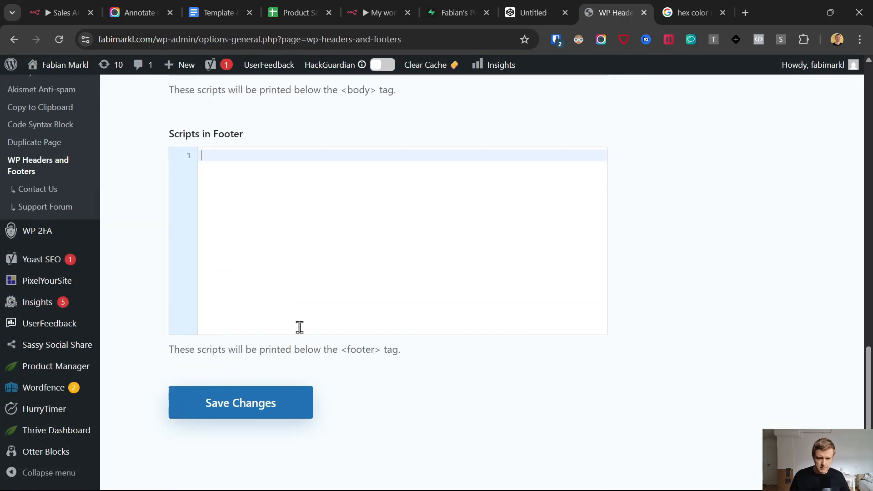
{"action": "key", "text": "ctrl+v"}
{"action": "left_click", "coordinate": [274, 403]}
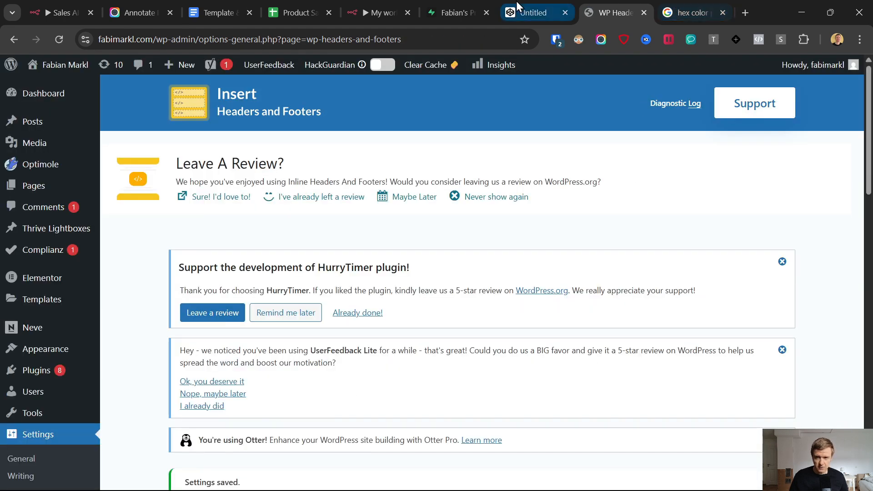
Step: Load the live site fabimarkl.com in the spare browser tab
{"action": "left_click", "coordinate": [692, 13]}
{"action": "left_click", "coordinate": [292, 41]}
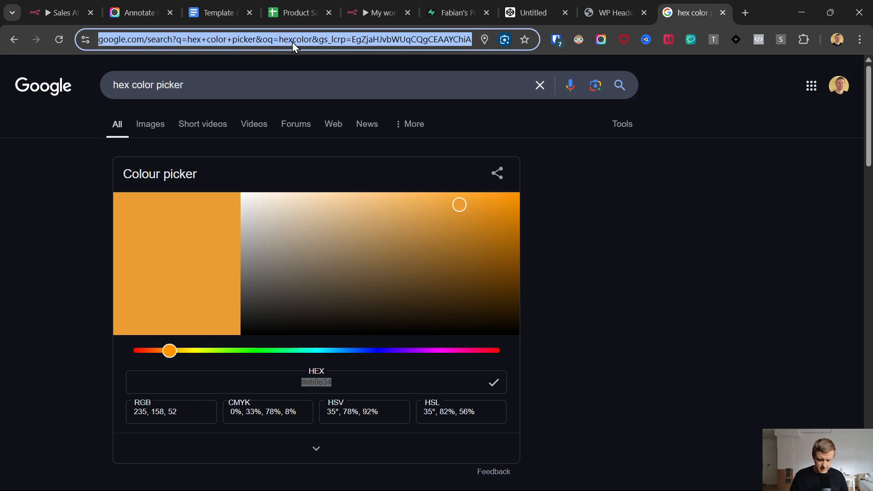
{"action": "type", "text": "fabimarkl.com"}
{"action": "key", "text": "Return"}
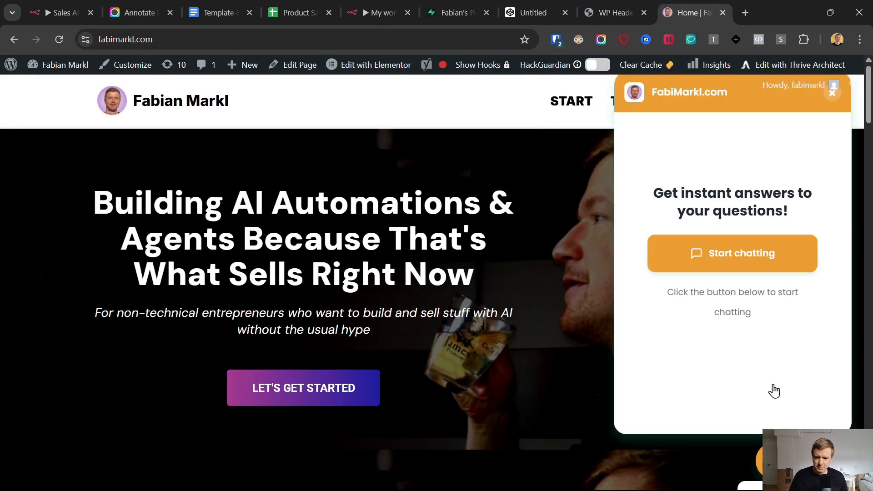
Step: Start a widget chat with a test name and email to receive the bot's greeting
{"action": "left_click", "coordinate": [728, 266]}
{"action": "left_click", "coordinate": [699, 217]}
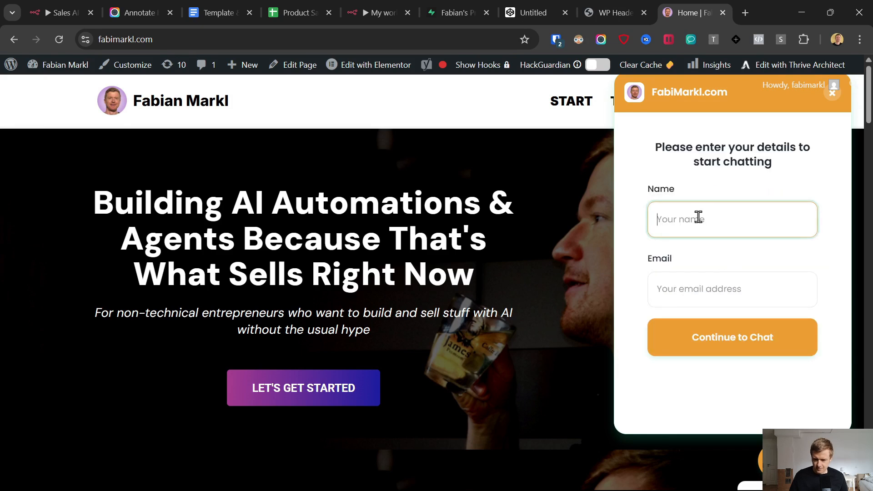
{"action": "type", "text": "Pete"}
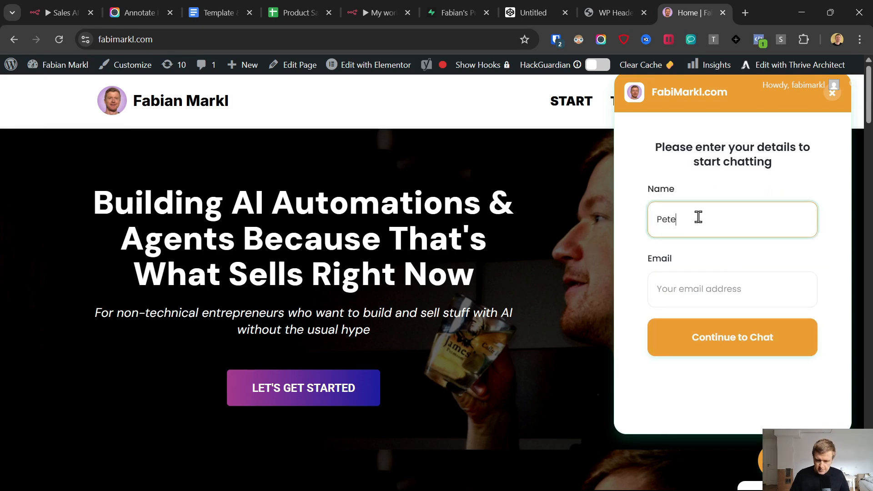
{"action": "left_click", "coordinate": [693, 293]}
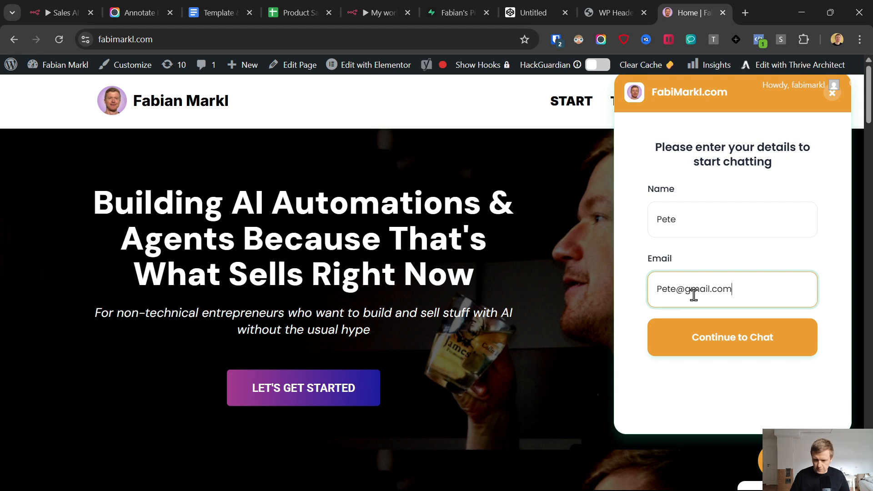
{"action": "left_click", "coordinate": [700, 337]}
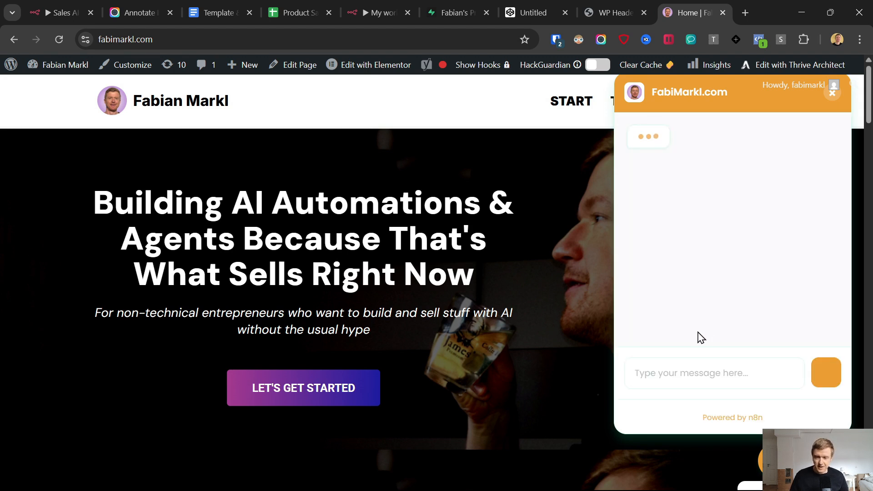
Step: Ask the widget 'I want to write better emails with ai. what products do you have?' and read the Email Turbo reply
{"action": "left_click", "coordinate": [681, 383]}
{"action": "type", "text": "I want to wr"}
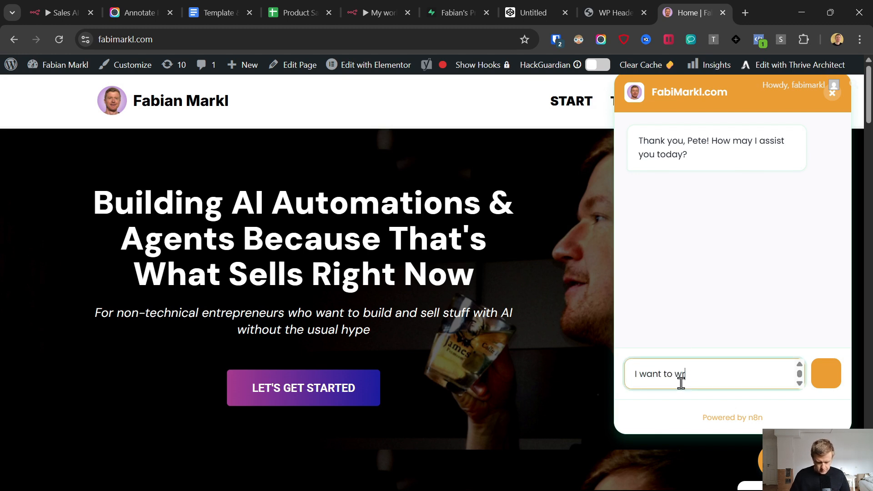
{"action": "type", "text": "ite better ema"}
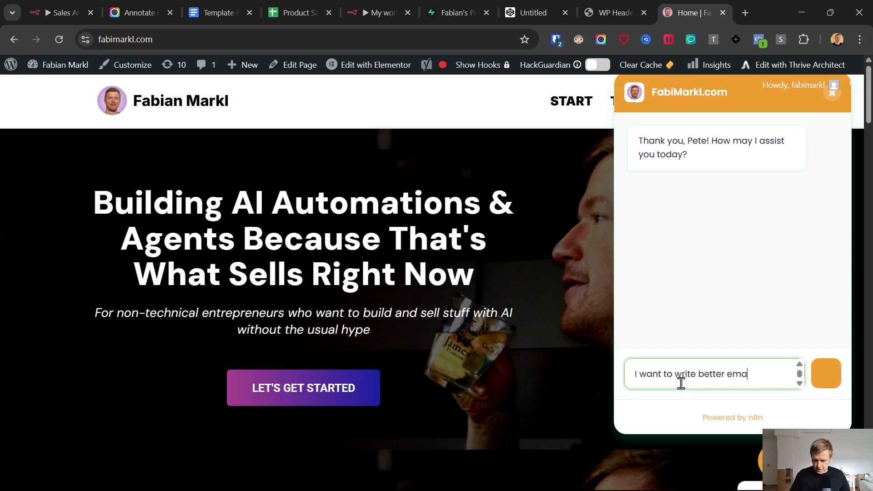
{"action": "type", "text": "ils with ai. what products"}
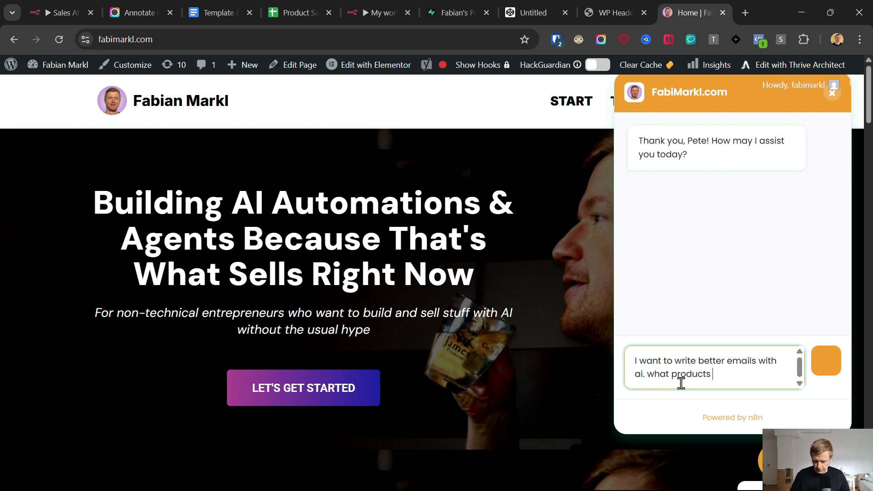
{"action": "type", "text": " do you ah"}
{"action": "key", "text": "BackSpace"}
{"action": "key", "text": "BackSpace"}
{"action": "type", "text": "have?"}
{"action": "key", "text": "Return"}
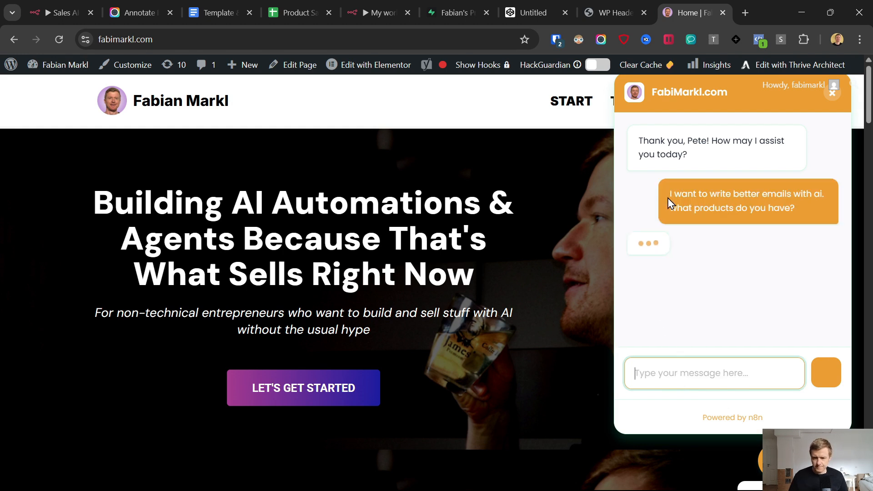
{"action": "scroll", "coordinate": [727, 224], "scroll_direction": "down", "scroll_amount": 1}
{"action": "scroll", "coordinate": [727, 224], "scroll_direction": "up", "scroll_amount": 3}
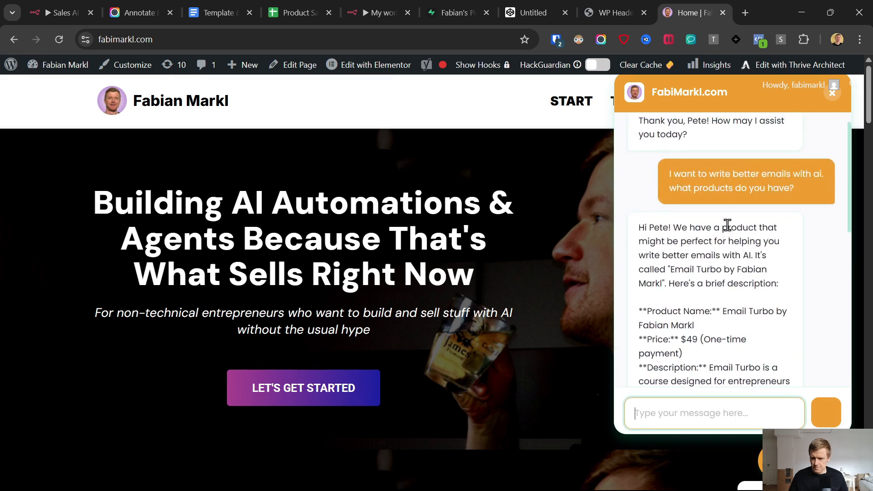
{"action": "scroll", "coordinate": [723, 219], "scroll_direction": "down", "scroll_amount": 2}
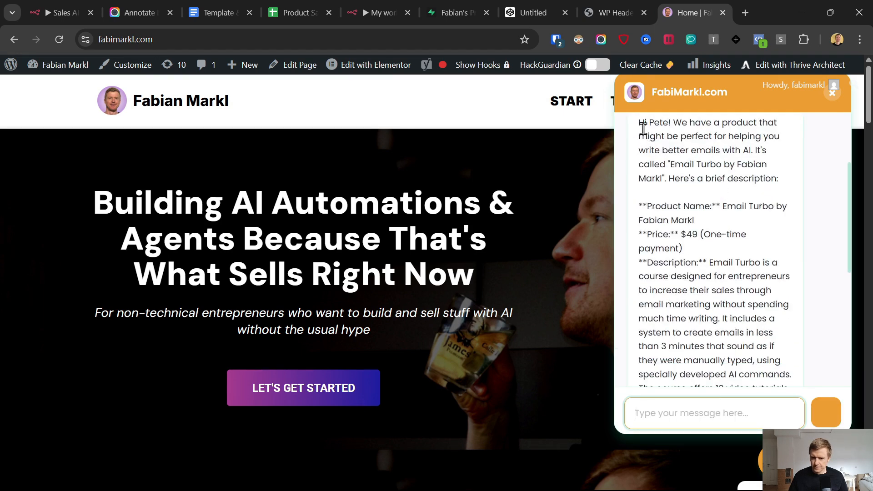
{"action": "scroll", "coordinate": [665, 178], "scroll_direction": "up", "scroll_amount": 2}
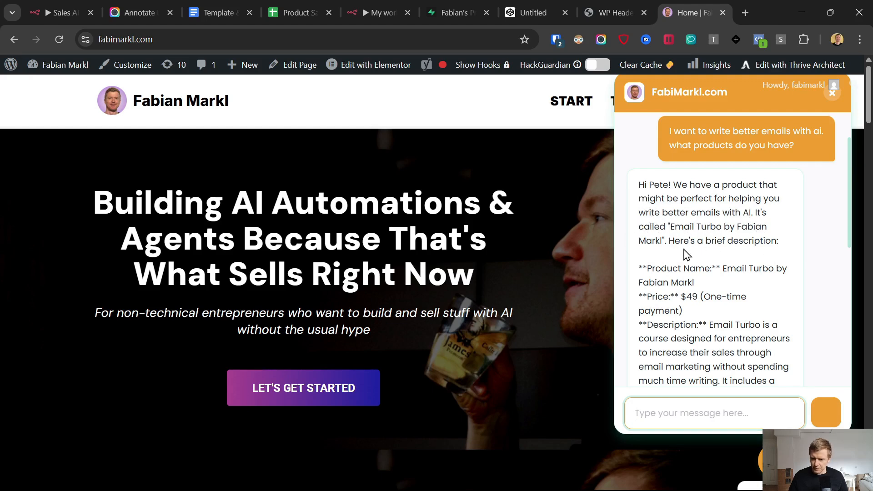
{"action": "scroll", "coordinate": [681, 246], "scroll_direction": "down", "scroll_amount": 4}
{"action": "scroll", "coordinate": [681, 246], "scroll_direction": "down", "scroll_amount": 6}
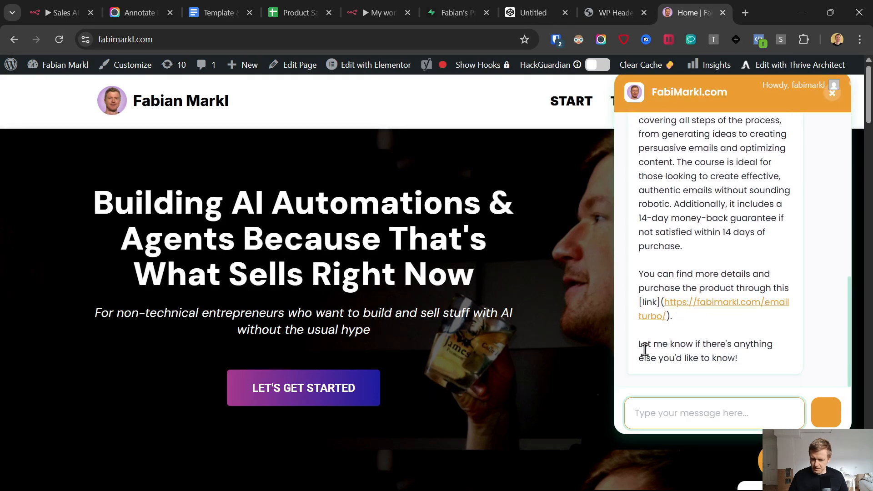
Step: Expand row 7's memory in the Supabase webchat table to read the saved email question
{"action": "left_click", "coordinate": [432, 12]}
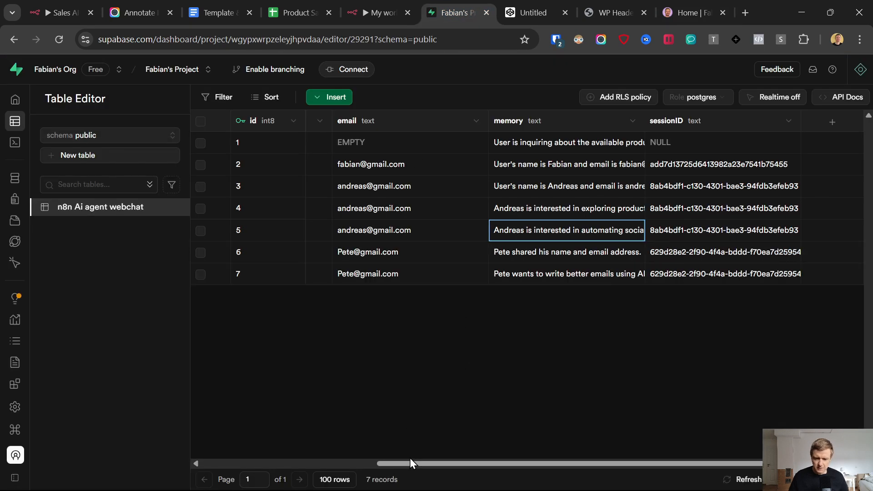
{"action": "left_click", "coordinate": [552, 274]}
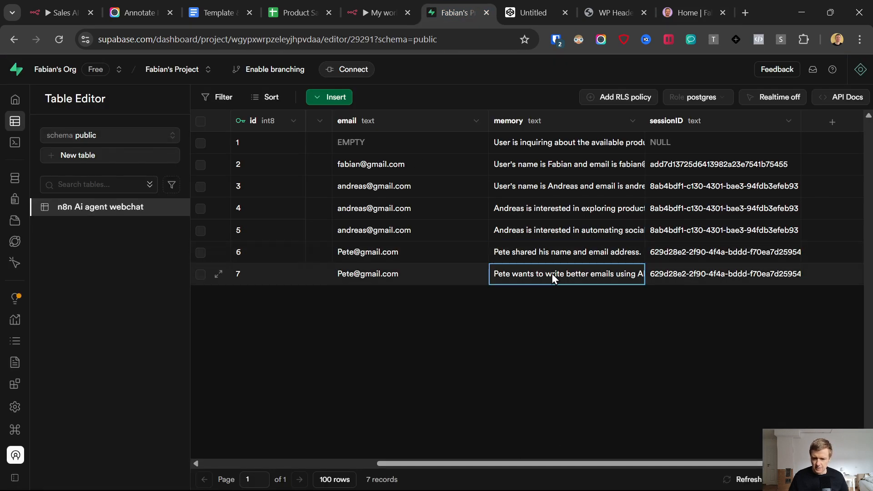
{"action": "double_click", "coordinate": [552, 274]}
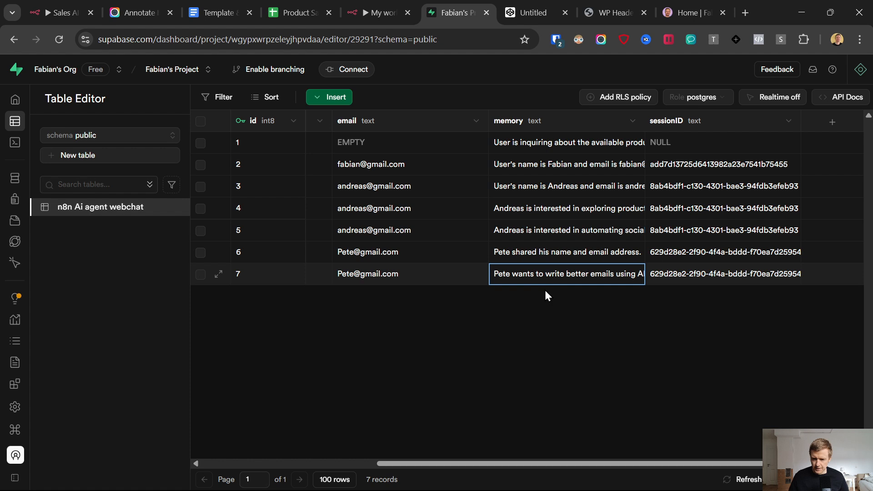
{"action": "left_click", "coordinate": [460, 340]}
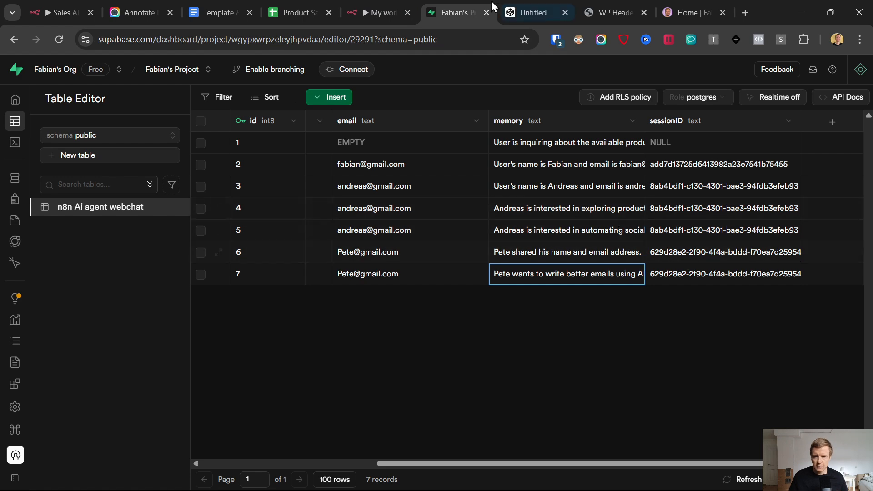
Step: Recheck the website chat widget, then bring up the Product Sales spreadsheet
{"action": "left_click", "coordinate": [687, 12]}
{"action": "scroll", "coordinate": [642, 219], "scroll_direction": "down", "scroll_amount": 5}
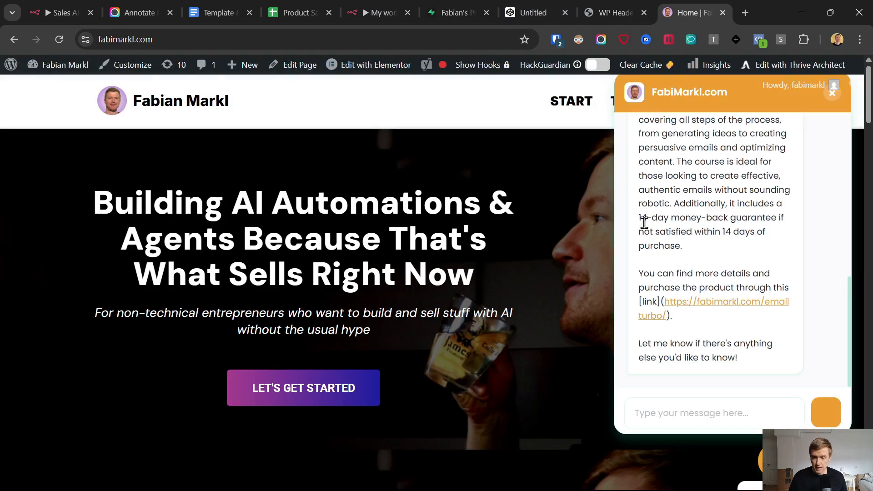
{"action": "left_click", "coordinate": [779, 460]}
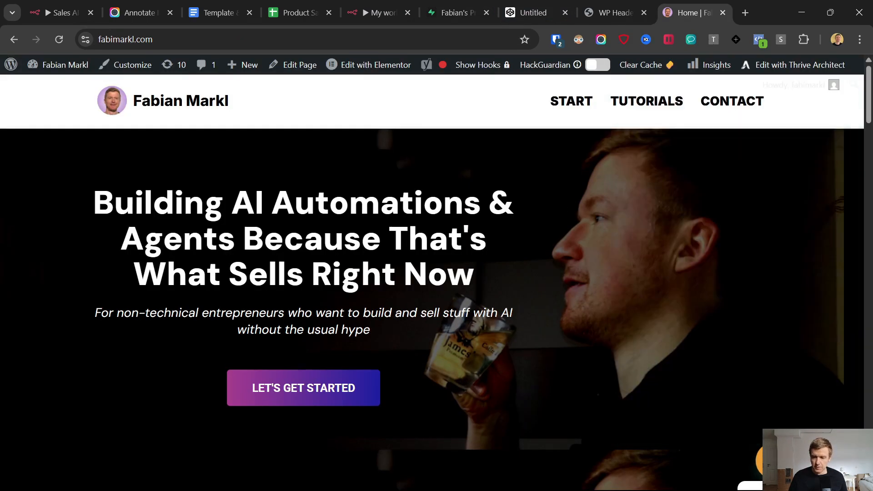
{"action": "left_click", "coordinate": [778, 460]}
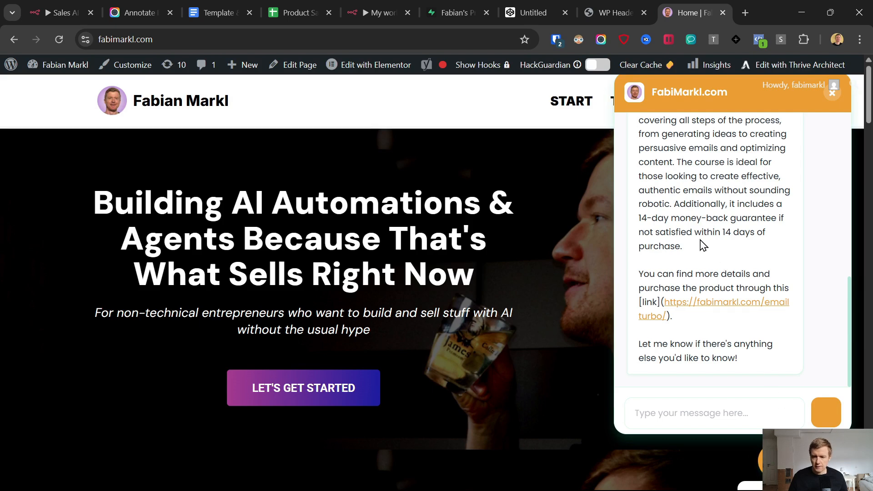
{"action": "scroll", "coordinate": [657, 291], "scroll_direction": "up", "scroll_amount": 3}
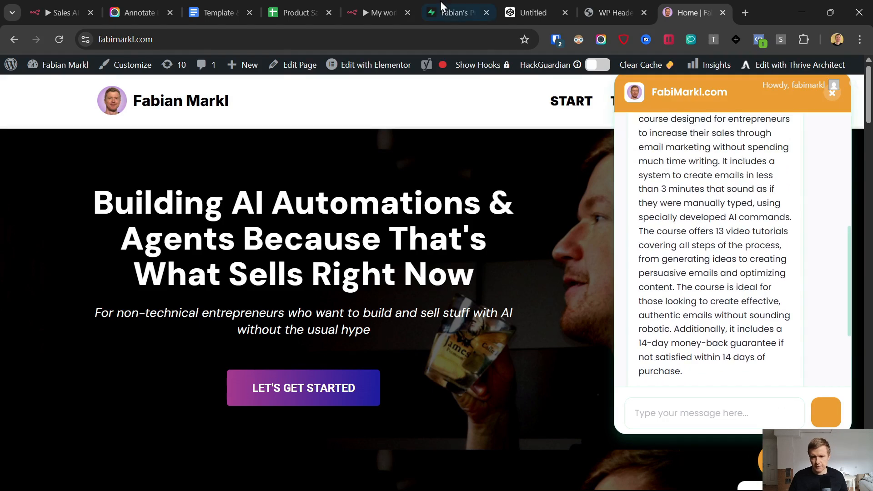
{"action": "left_click", "coordinate": [454, 1]}
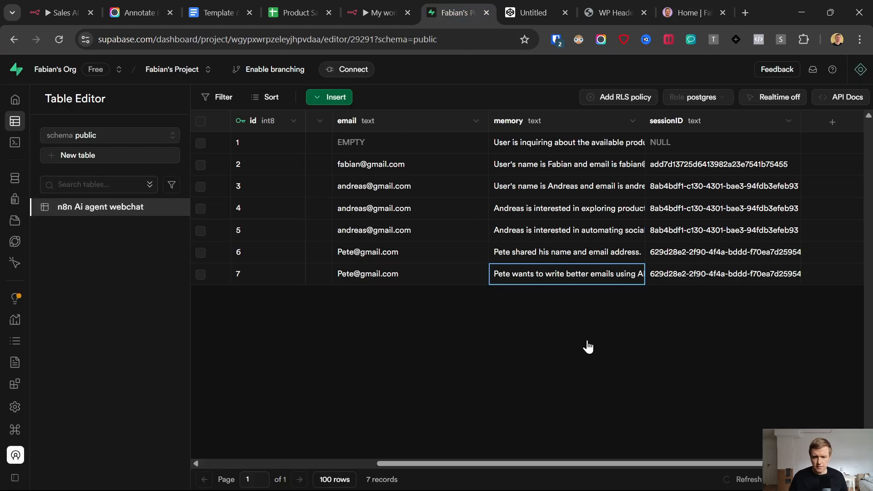
{"action": "left_click", "coordinate": [666, 6]}
{"action": "left_click", "coordinate": [282, 6]}
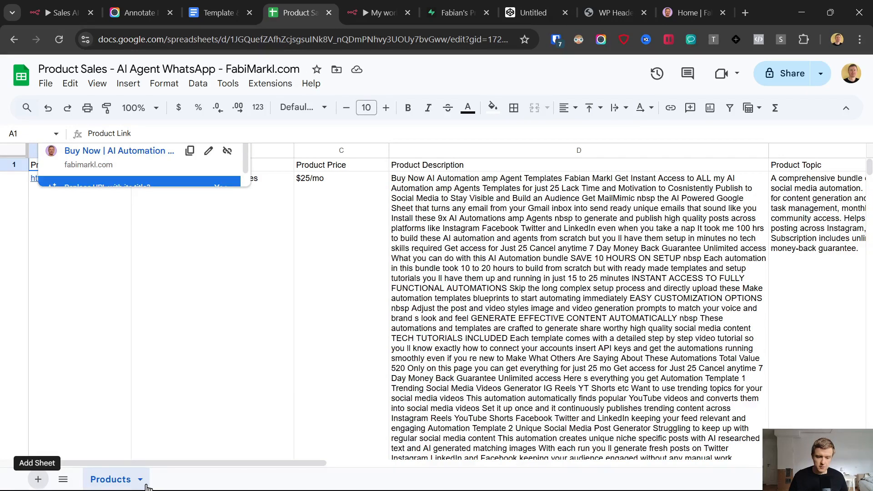
Step: Name the new blank sheet FAQs in Product Sales, then return to the n8n workflow
{"action": "double_click", "coordinate": [174, 481]}
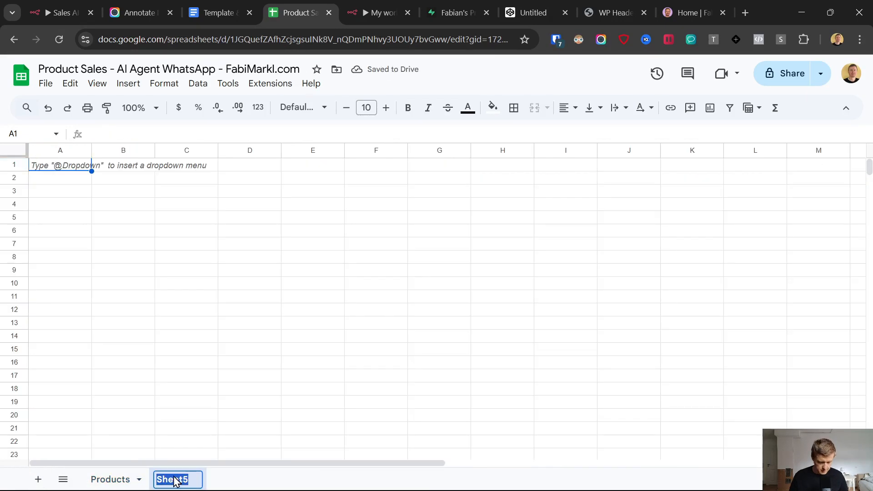
{"action": "type", "text": "FAQs"}
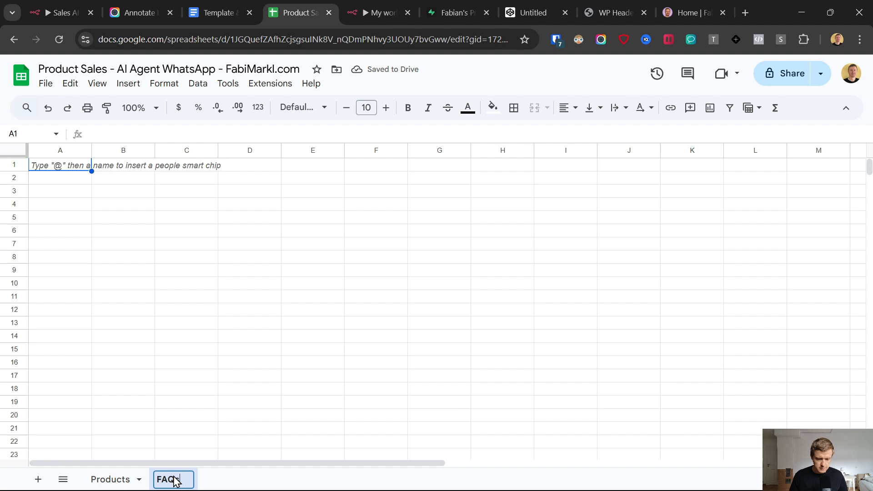
{"action": "key", "text": "Return"}
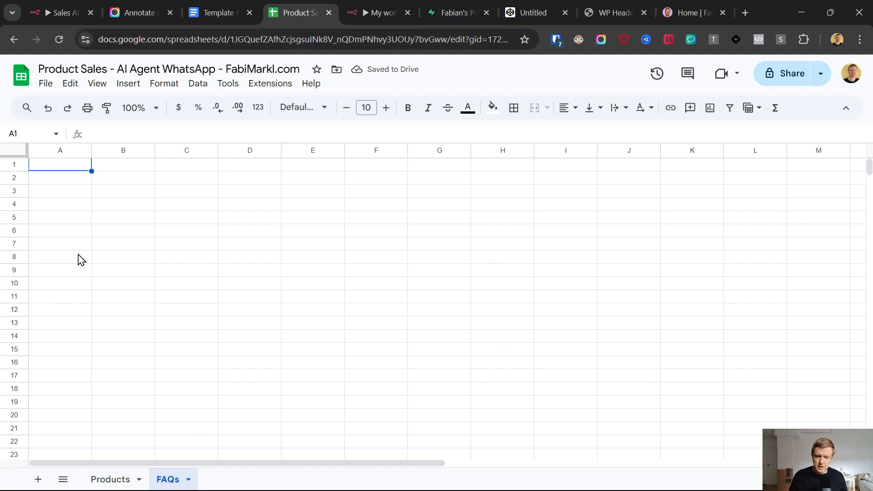
{"action": "left_click", "coordinate": [378, 12]}
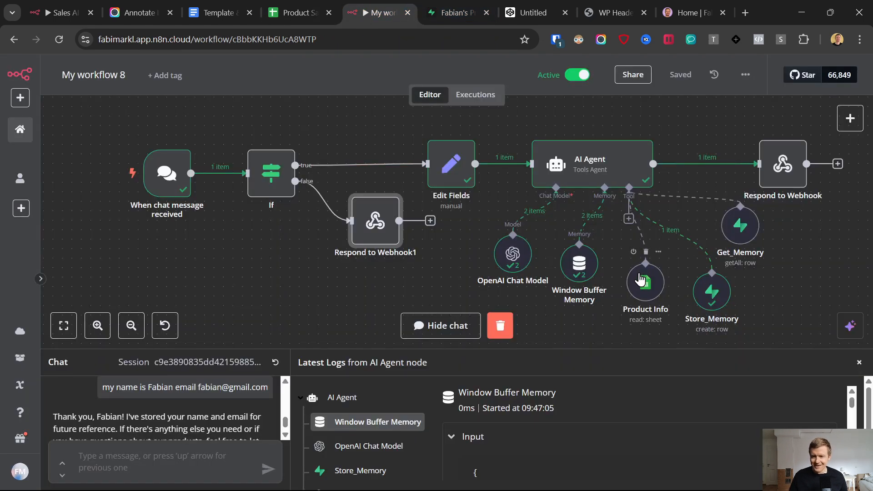
Step: Return to the live site's chat showing the agent's Email Turbo course description
{"action": "left_click", "coordinate": [675, 10]}
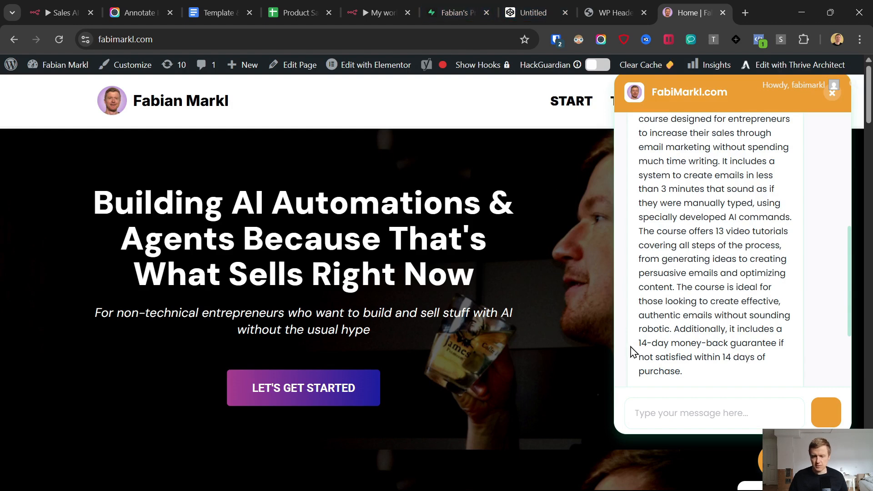
{"action": "left_click", "coordinate": [295, 2]}
{"action": "left_click", "coordinate": [482, 6]}
{"action": "left_click", "coordinate": [697, 2]}
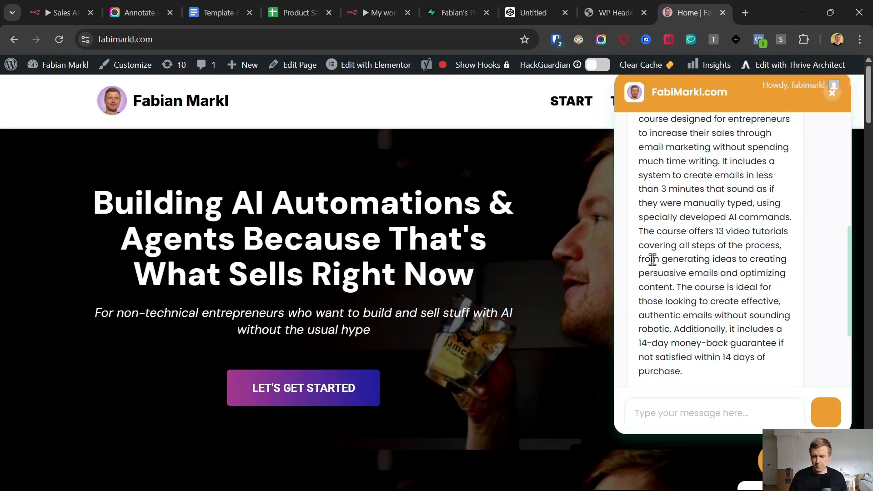